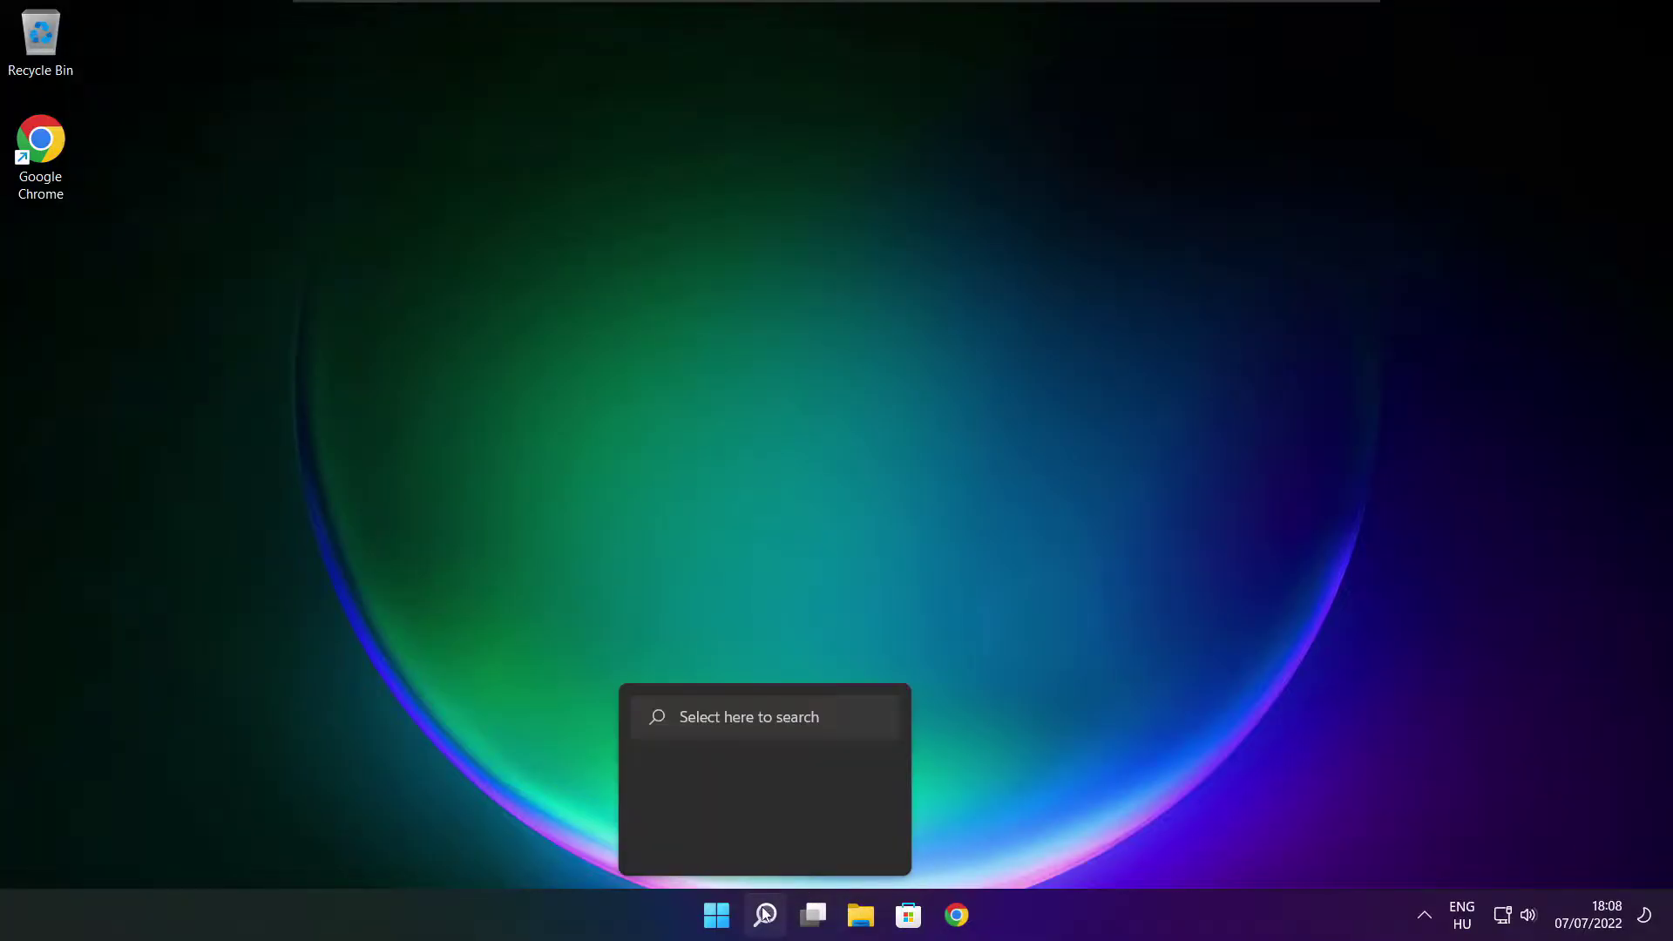
Search Windows for 'device manager' and open Device Manager from the results.
{"action": "left_click", "coordinate": [765, 915]}
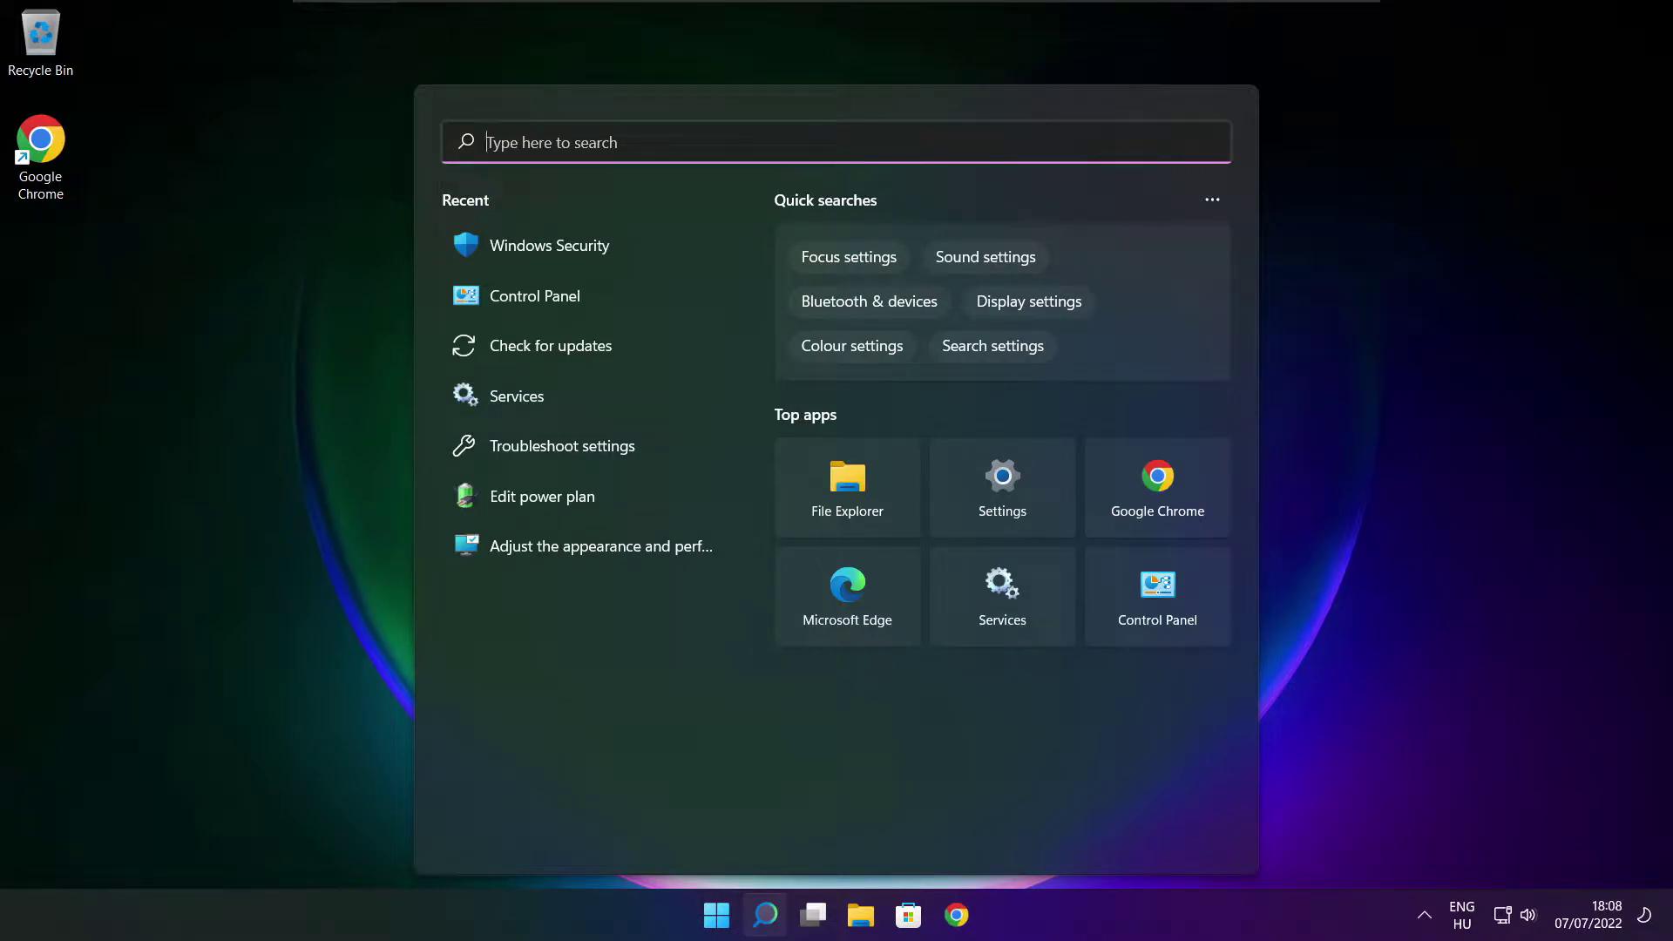
{"action": "type", "text": "device"}
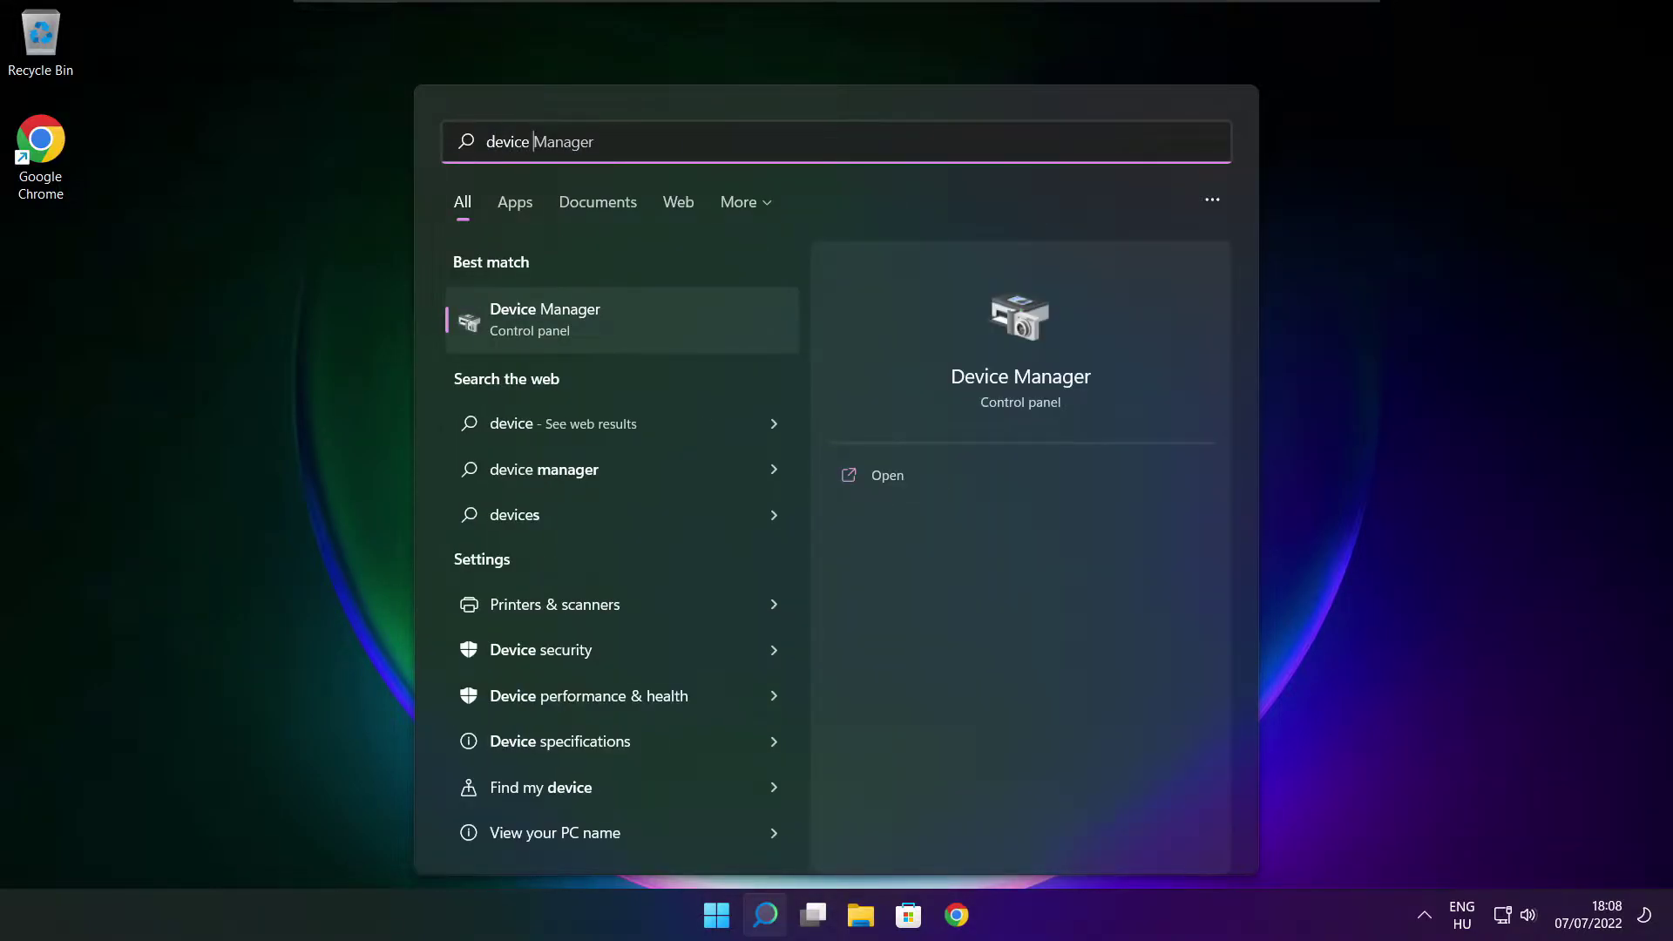
{"action": "type", "text": " manag"}
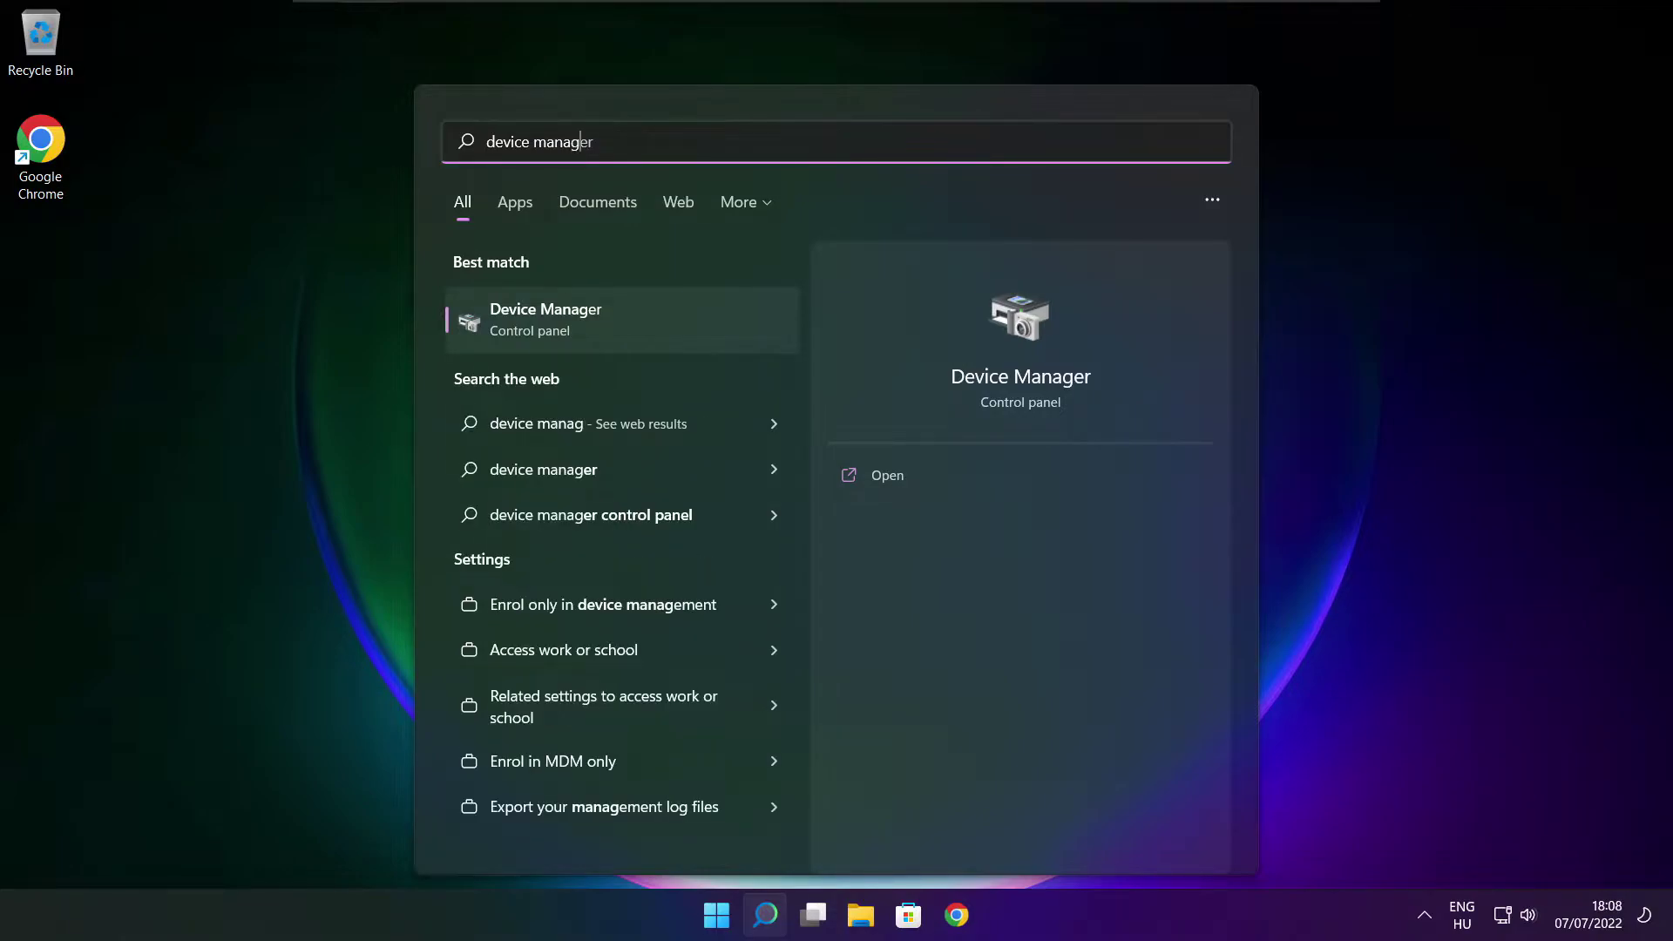
{"action": "type", "text": "er"}
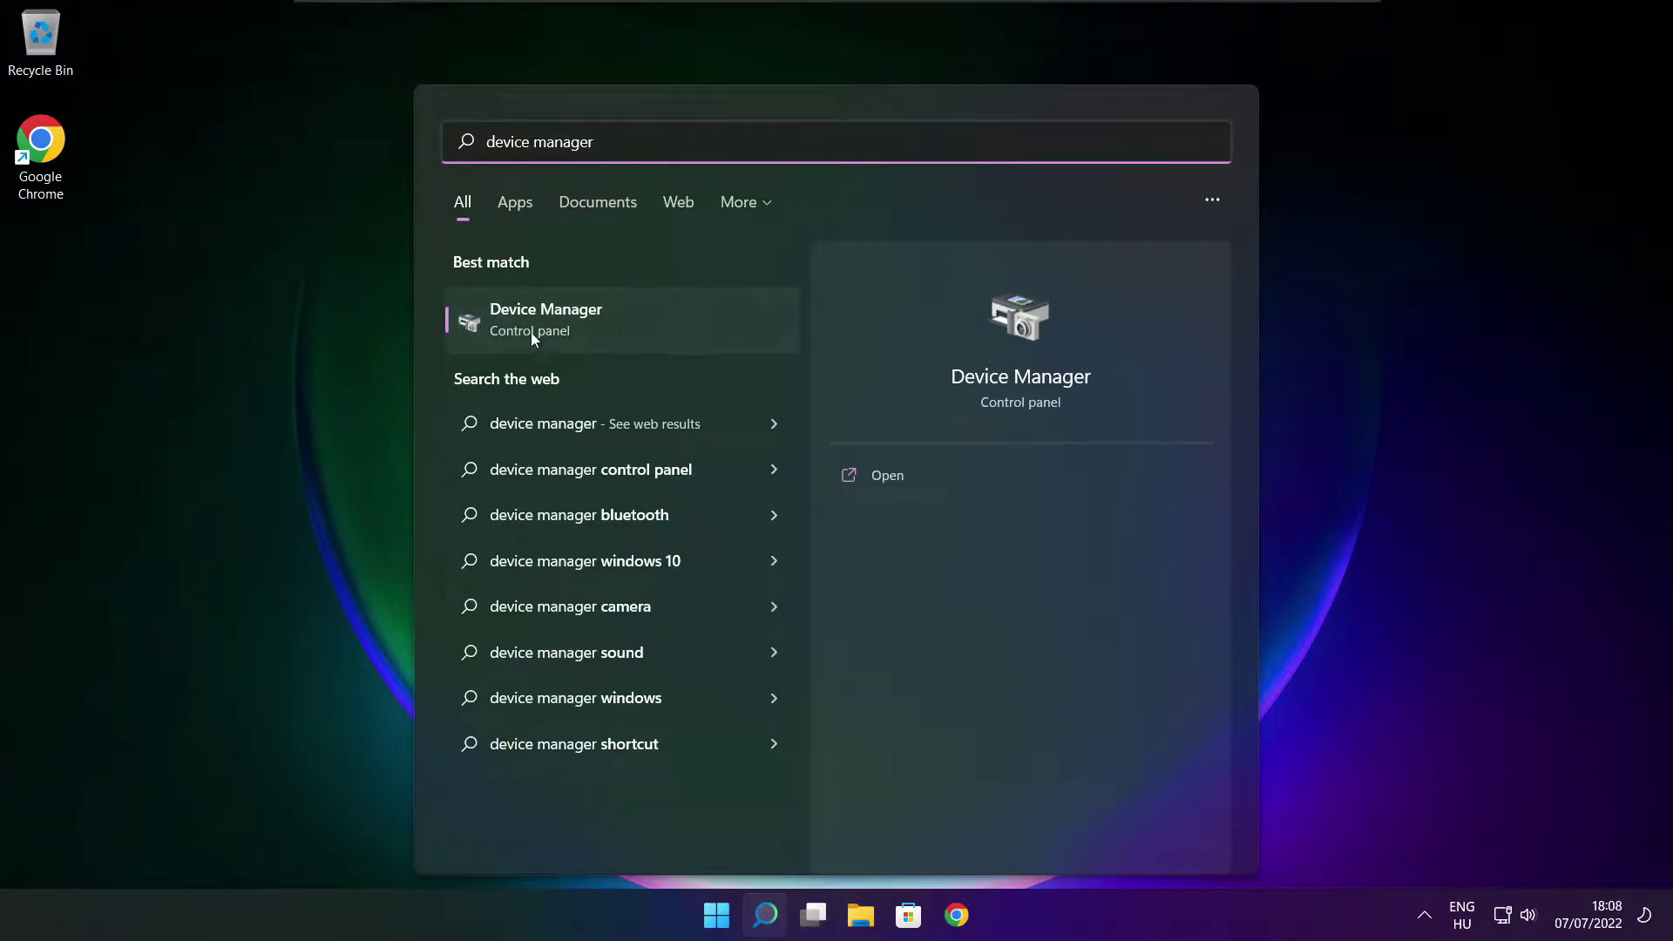
{"action": "left_click", "coordinate": [687, 326]}
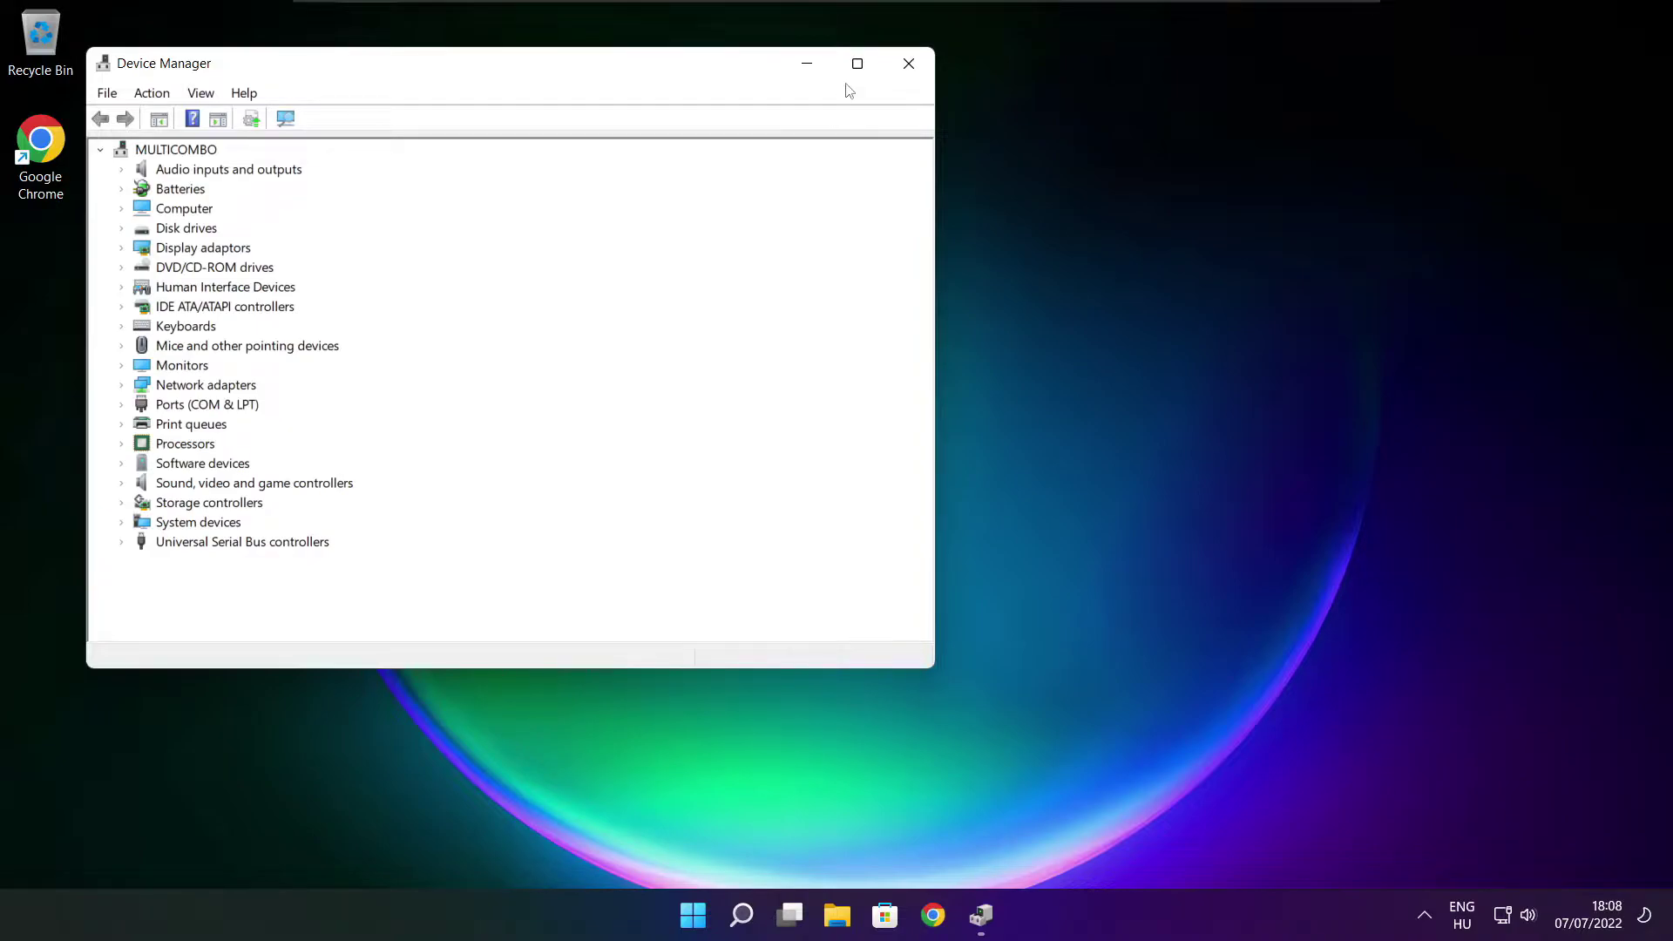
Maximize Device Manager and expand the Display adaptors category.
{"action": "left_click", "coordinate": [858, 63]}
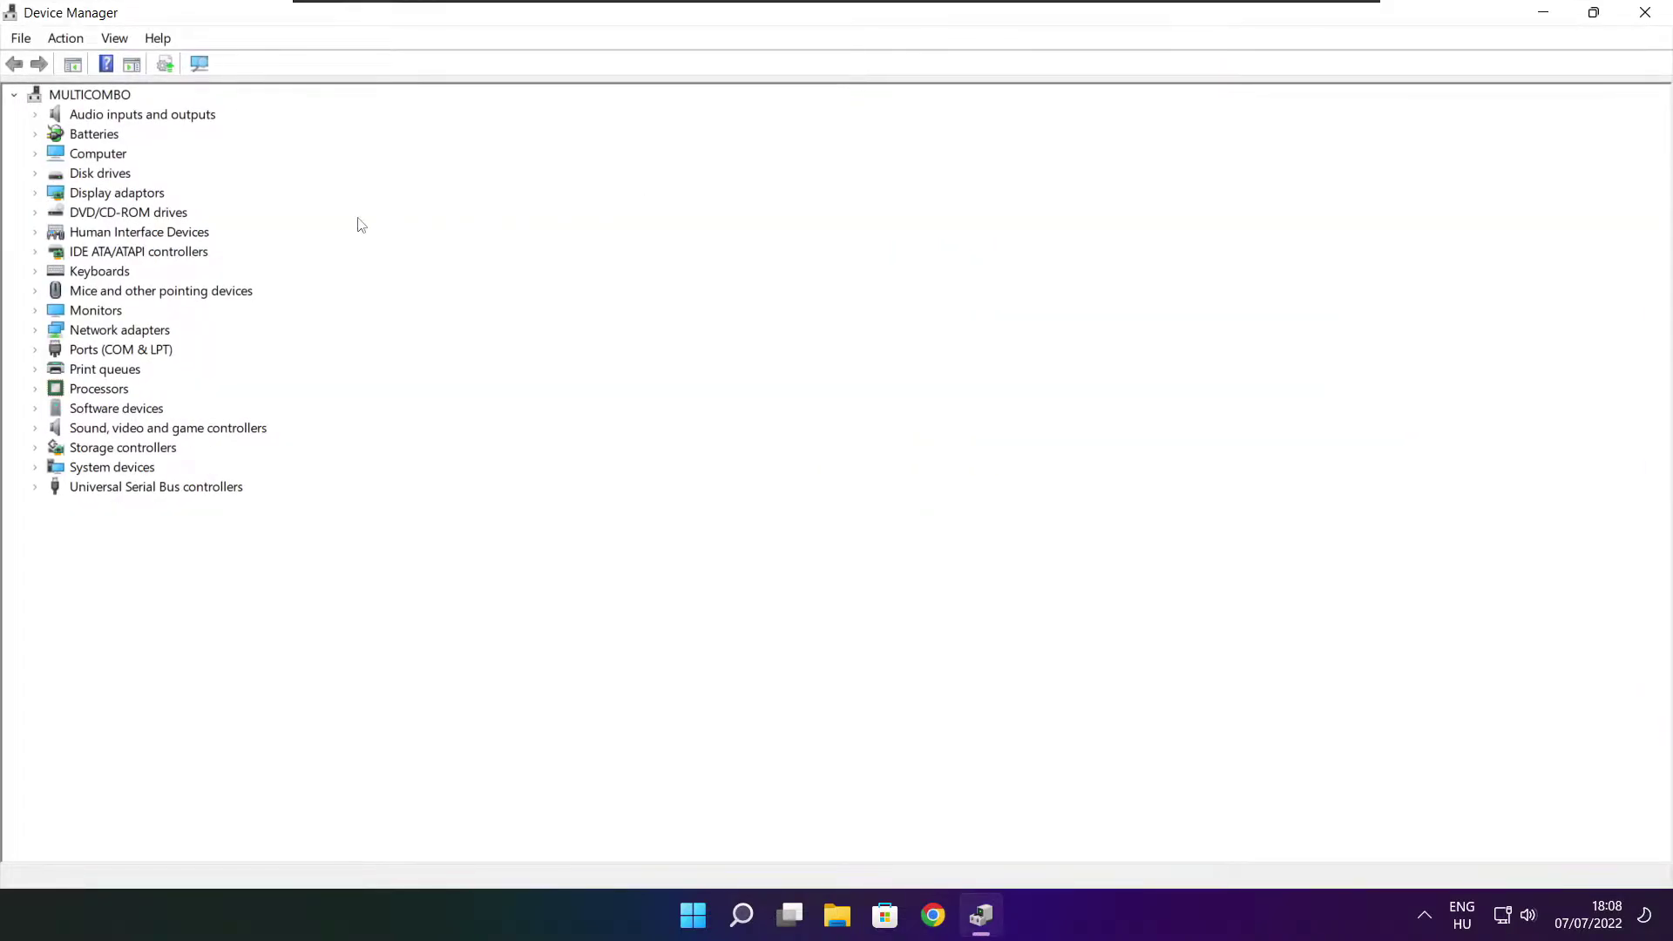
{"action": "left_click", "coordinate": [80, 198]}
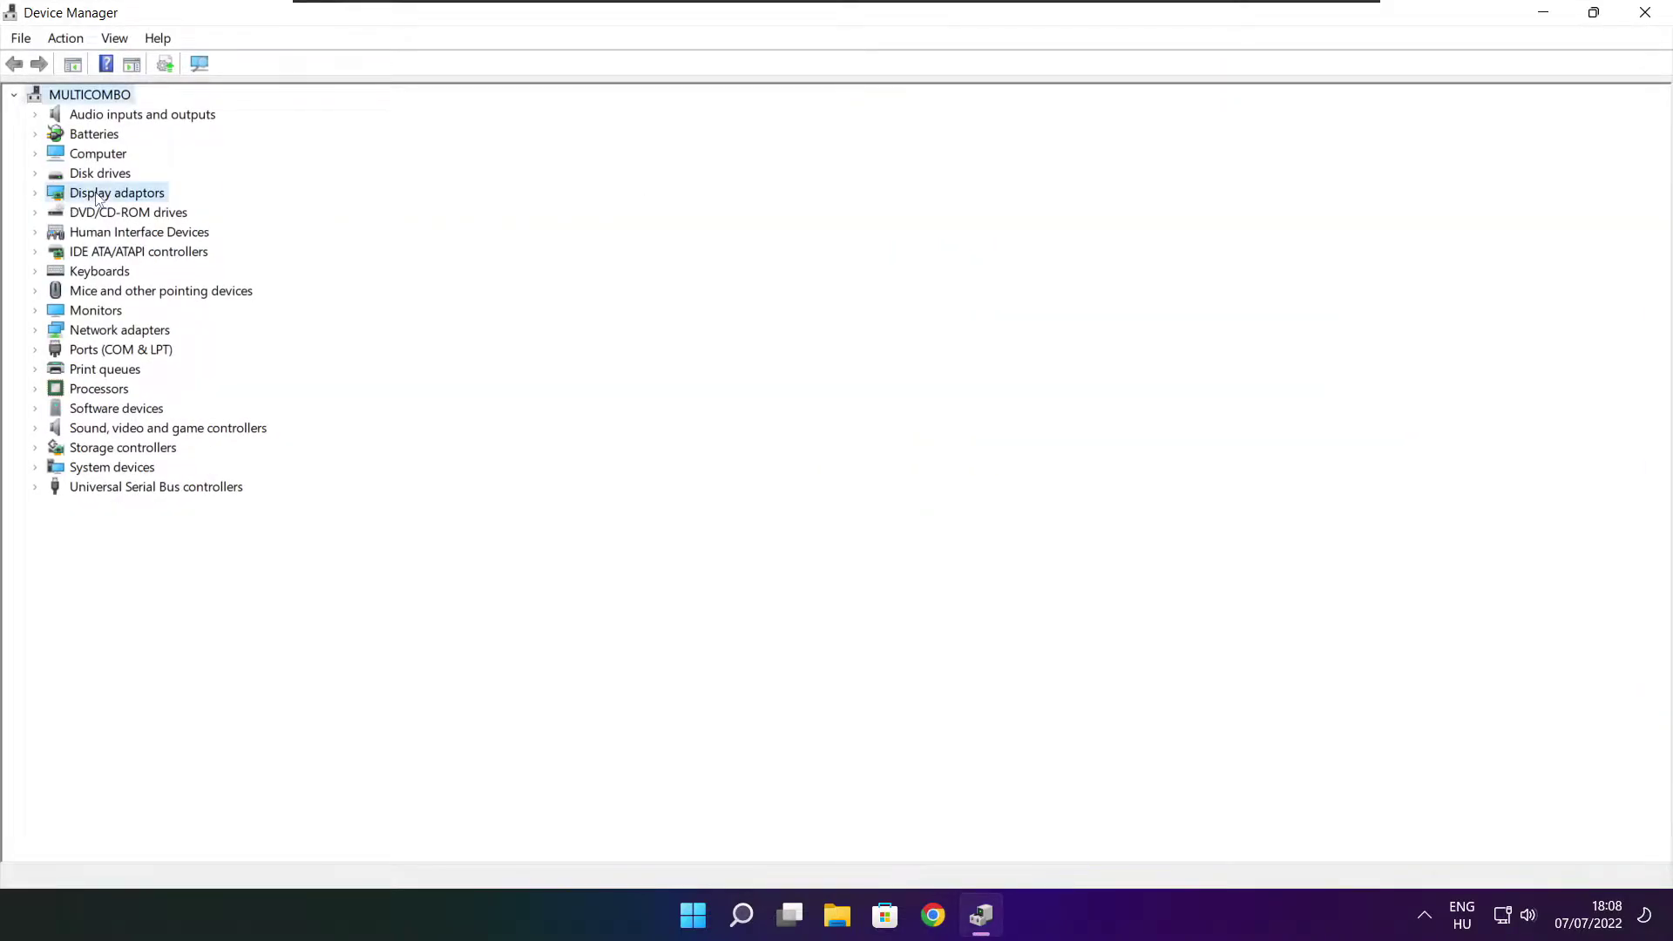
{"action": "left_click", "coordinate": [37, 195]}
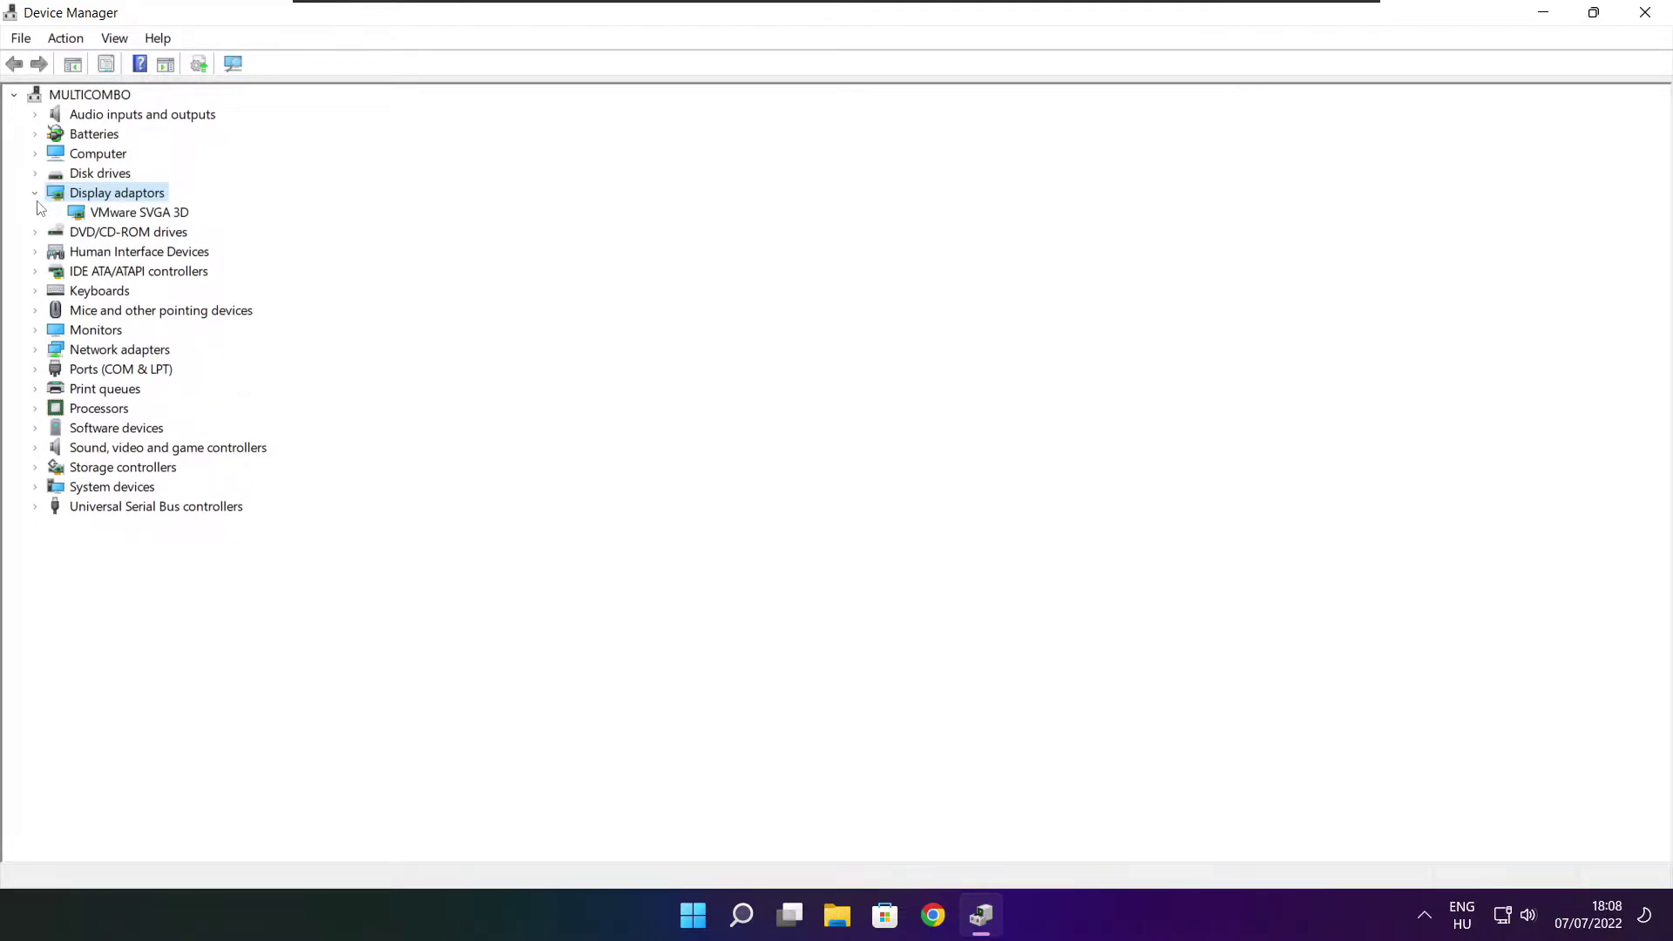
Search automatically for a VMware SVGA 3D driver and dismiss the already-up-to-date result.
{"action": "left_click", "coordinate": [166, 217]}
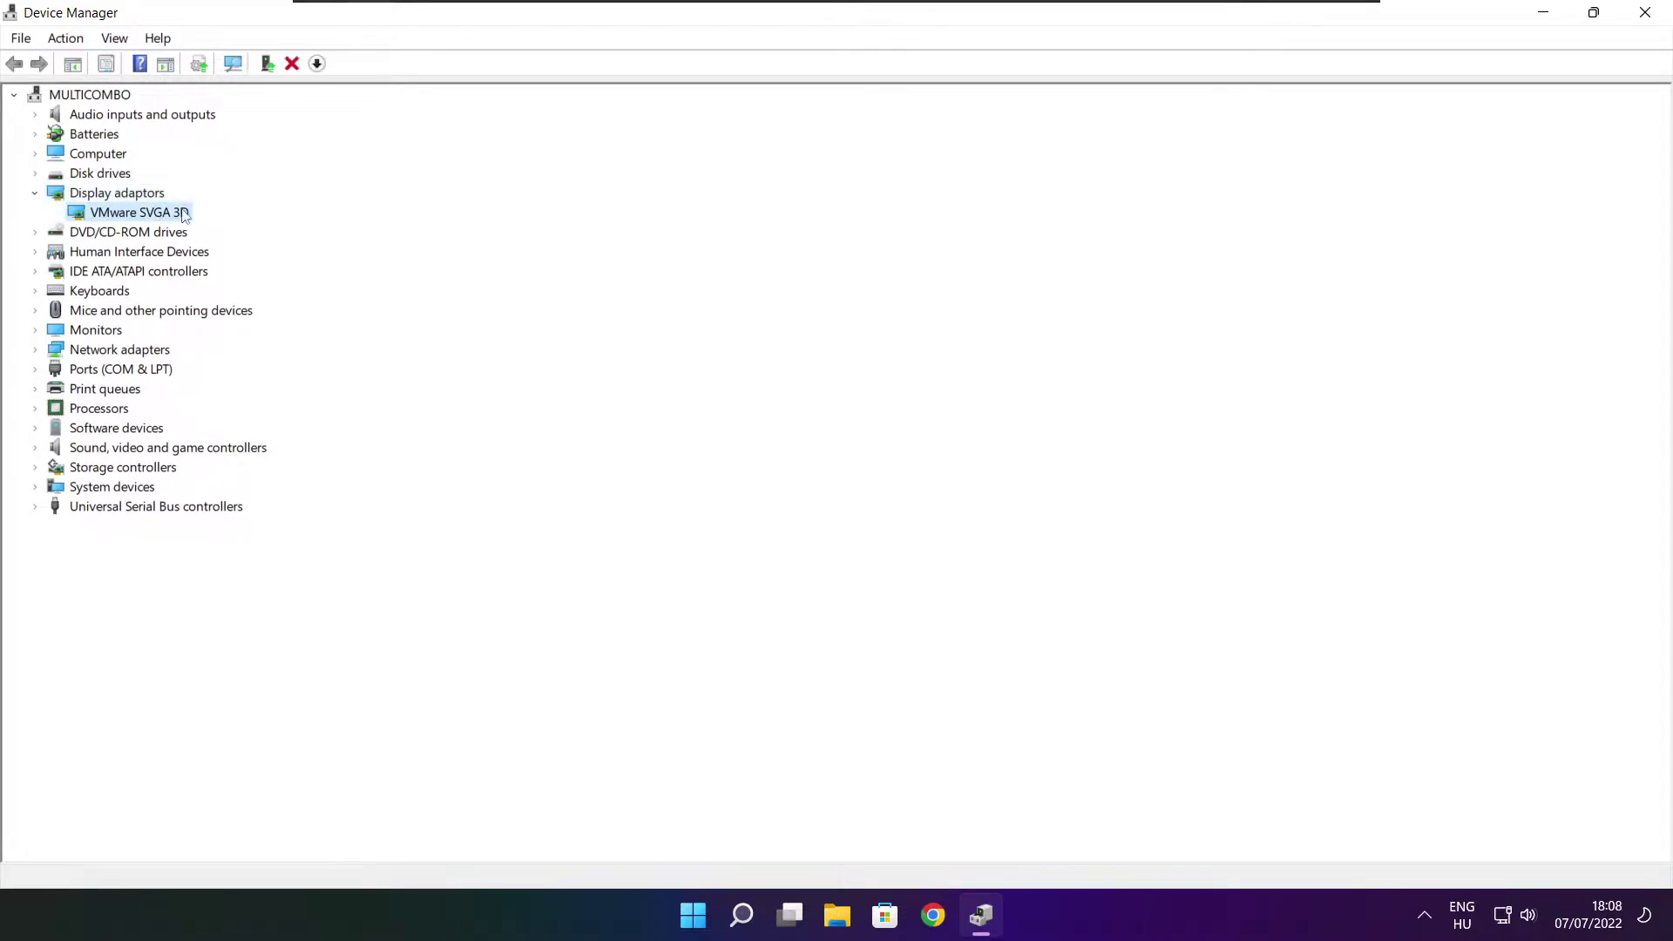
{"action": "right_click", "coordinate": [121, 215]}
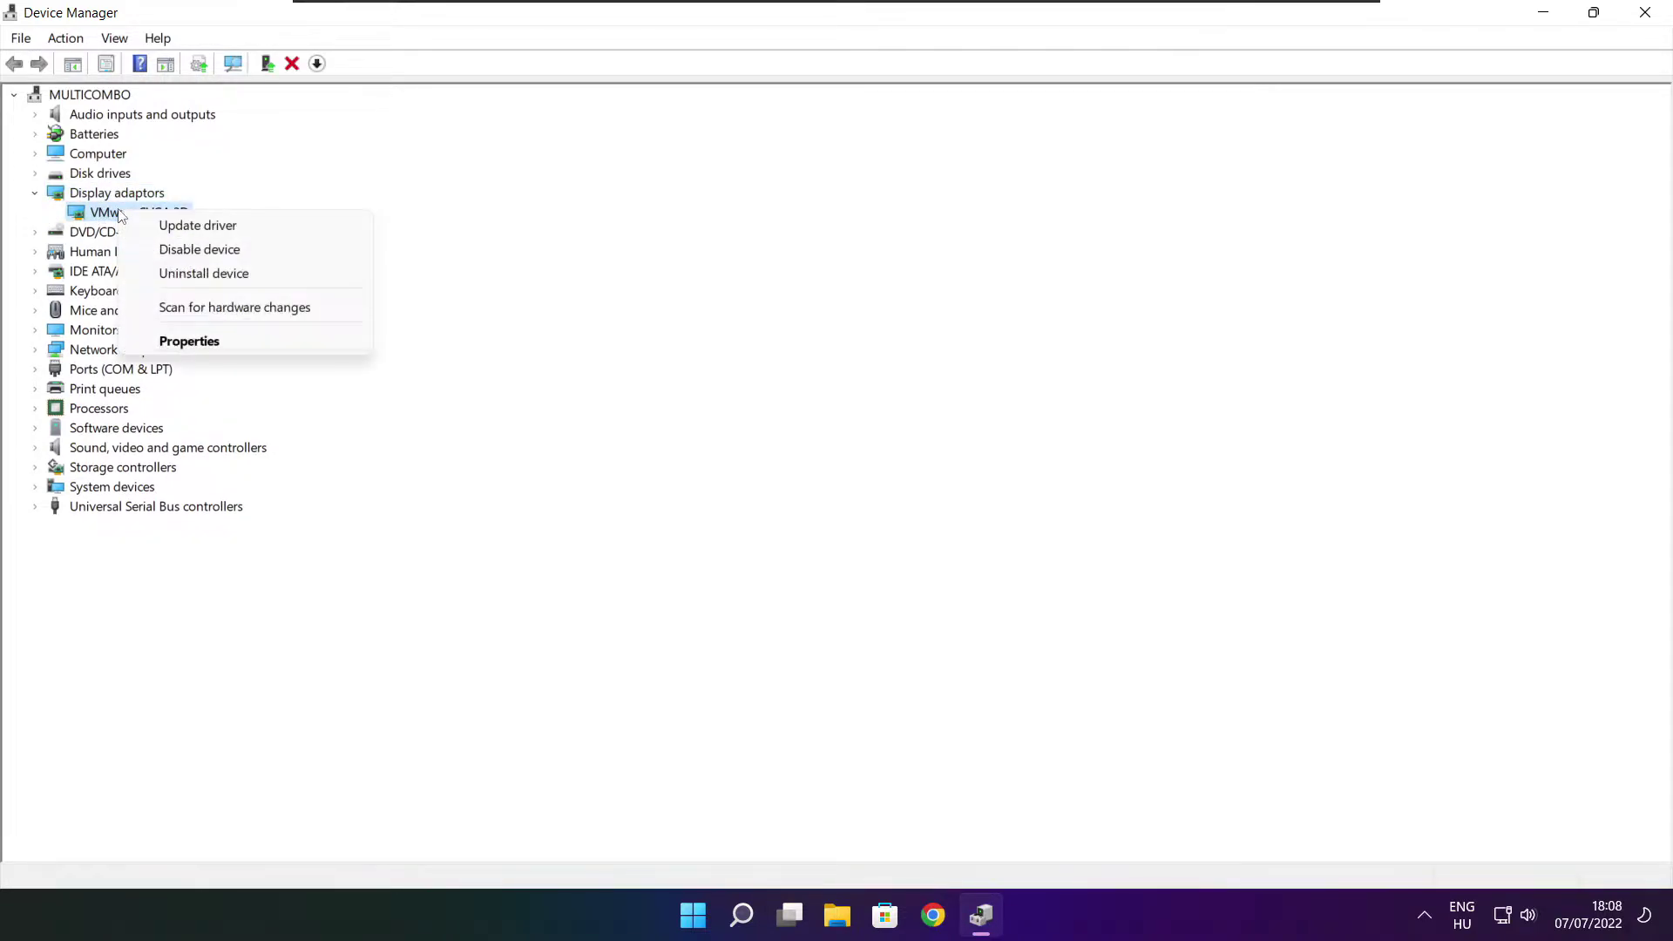
{"action": "left_click", "coordinate": [205, 227]}
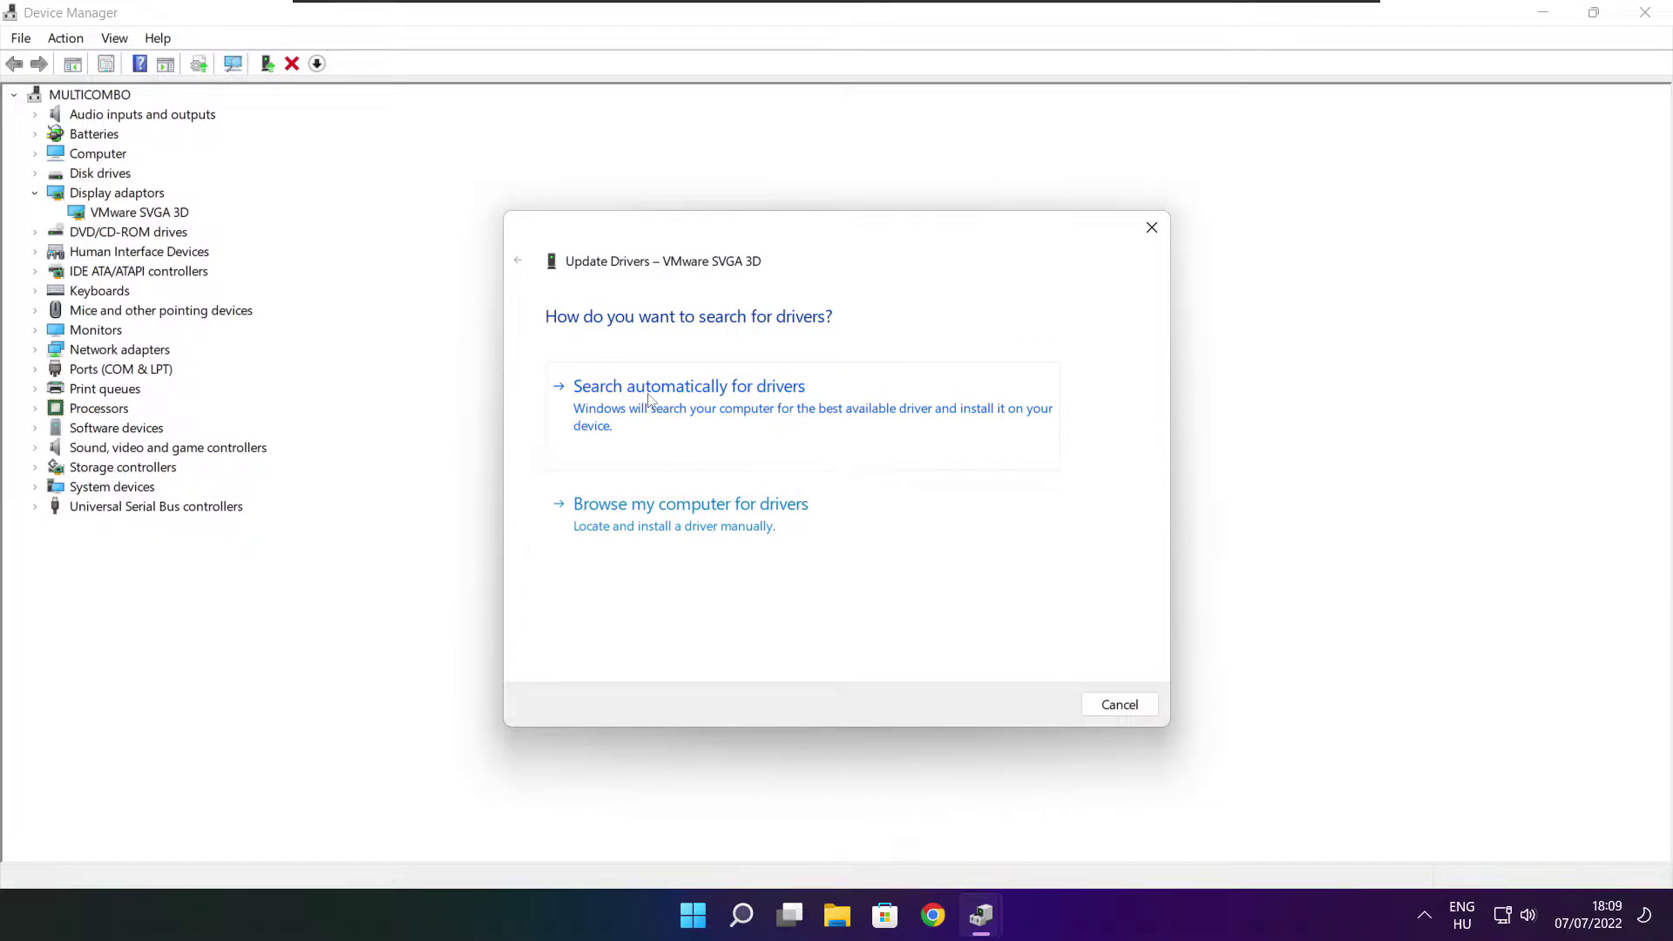
{"action": "left_click", "coordinate": [768, 419]}
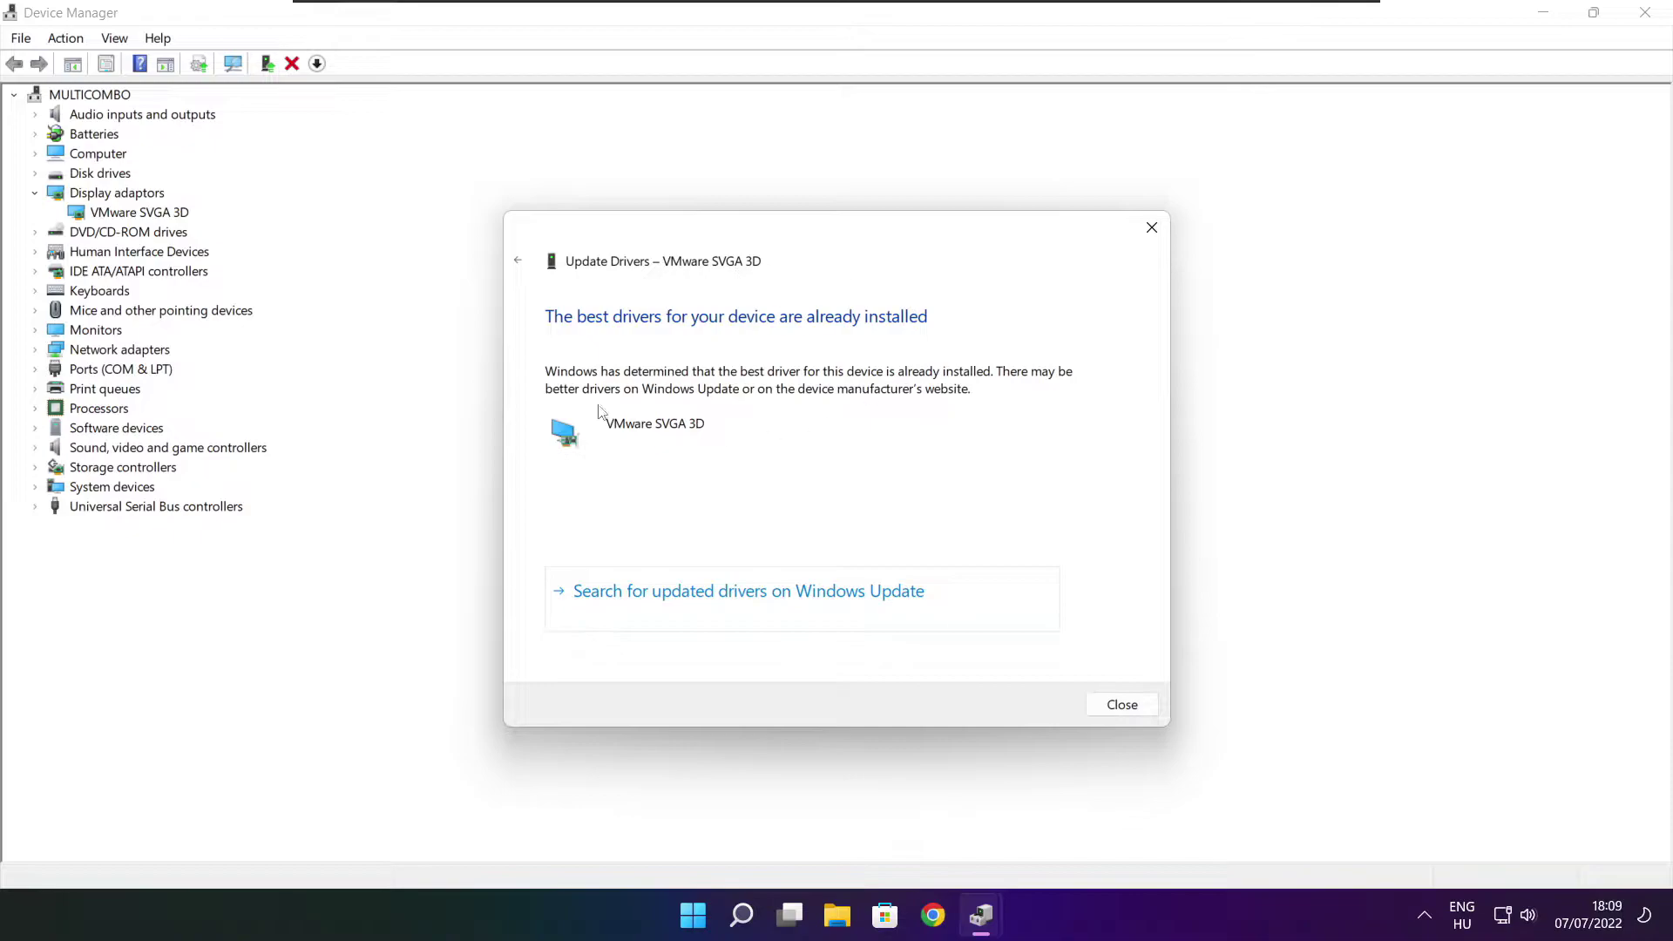
{"action": "left_click", "coordinate": [1121, 705]}
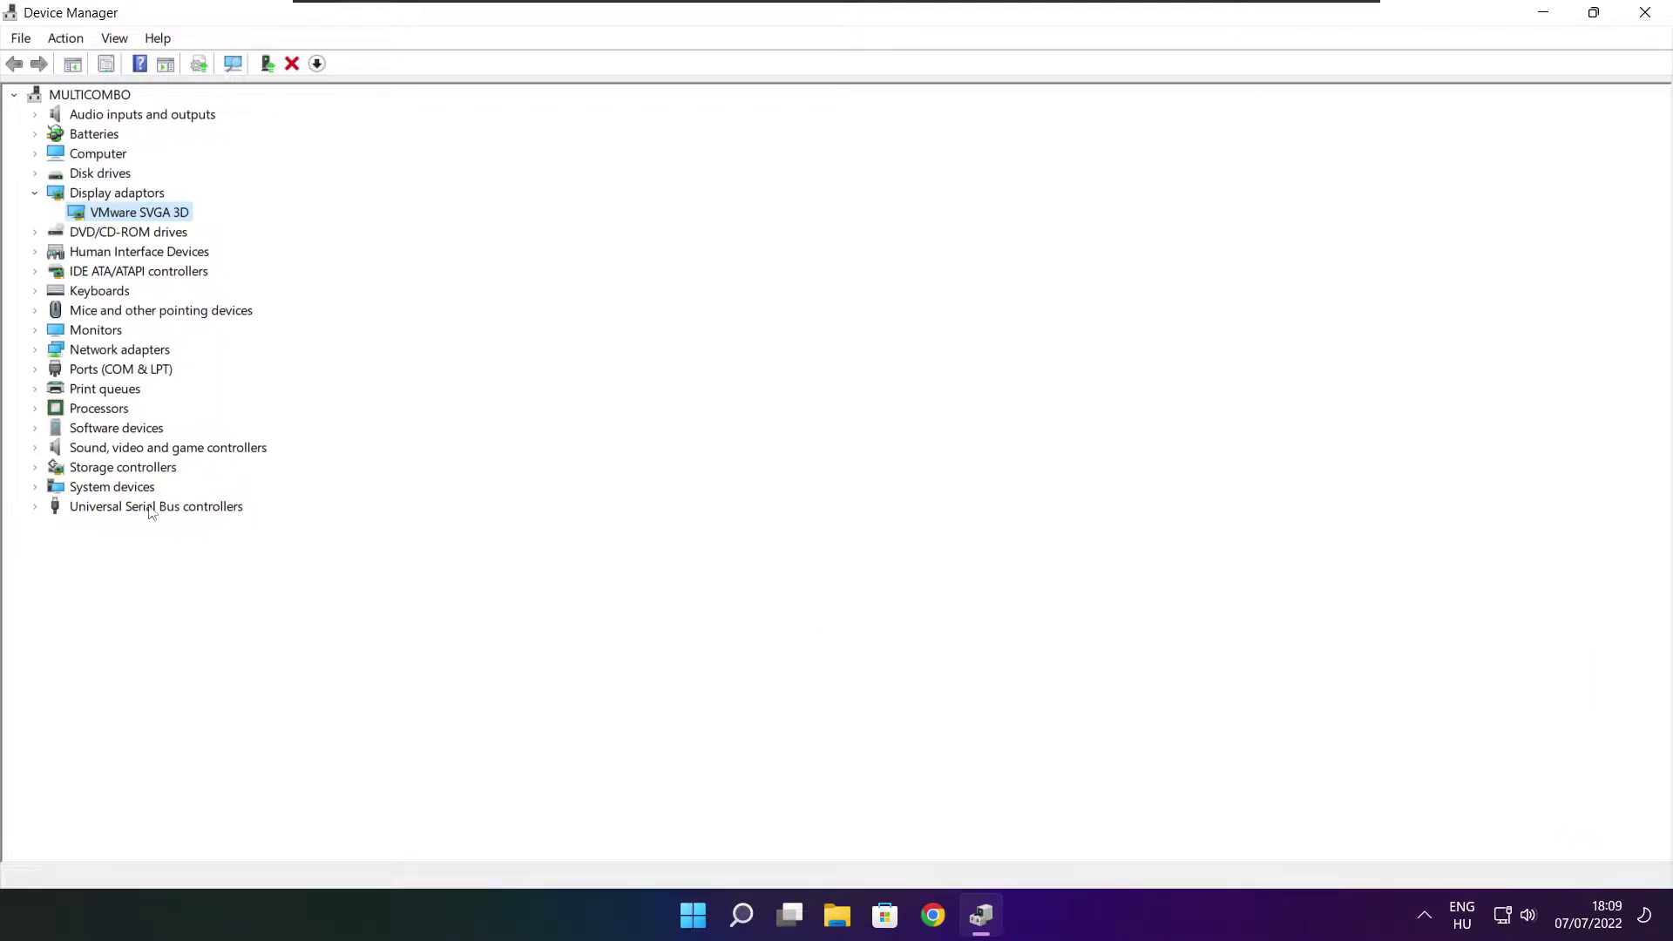
Confirm the High Definition Audio Device driver is current via automatic search, then close Device Manager.
{"action": "left_click", "coordinate": [47, 447]}
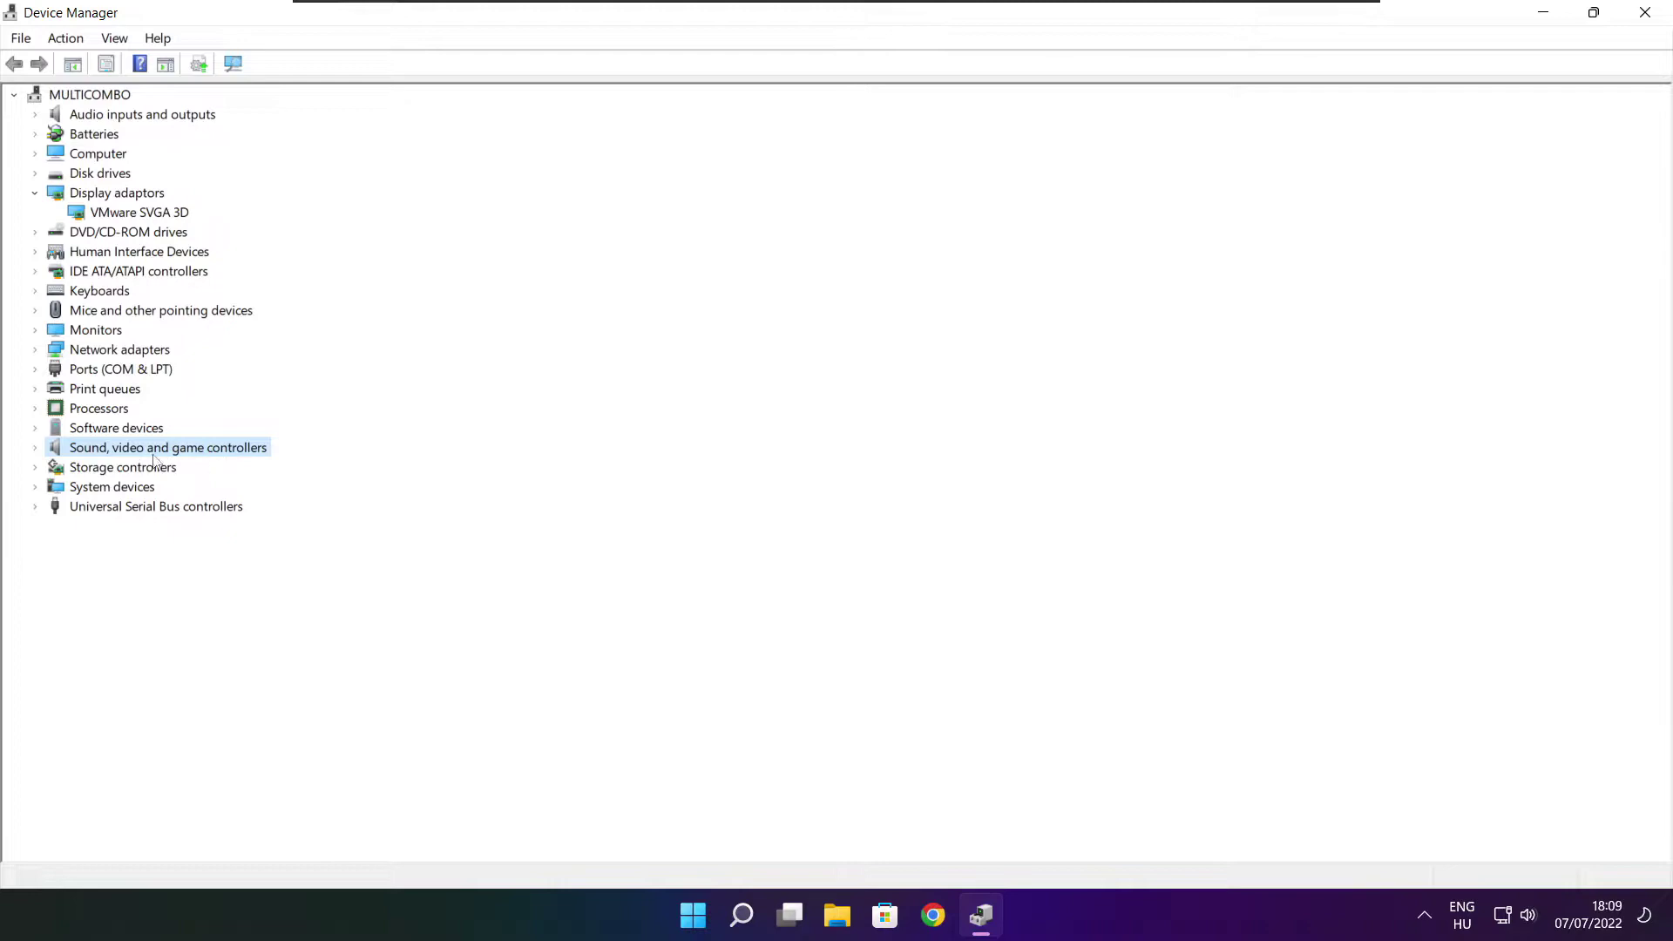
{"action": "left_click", "coordinate": [38, 448]}
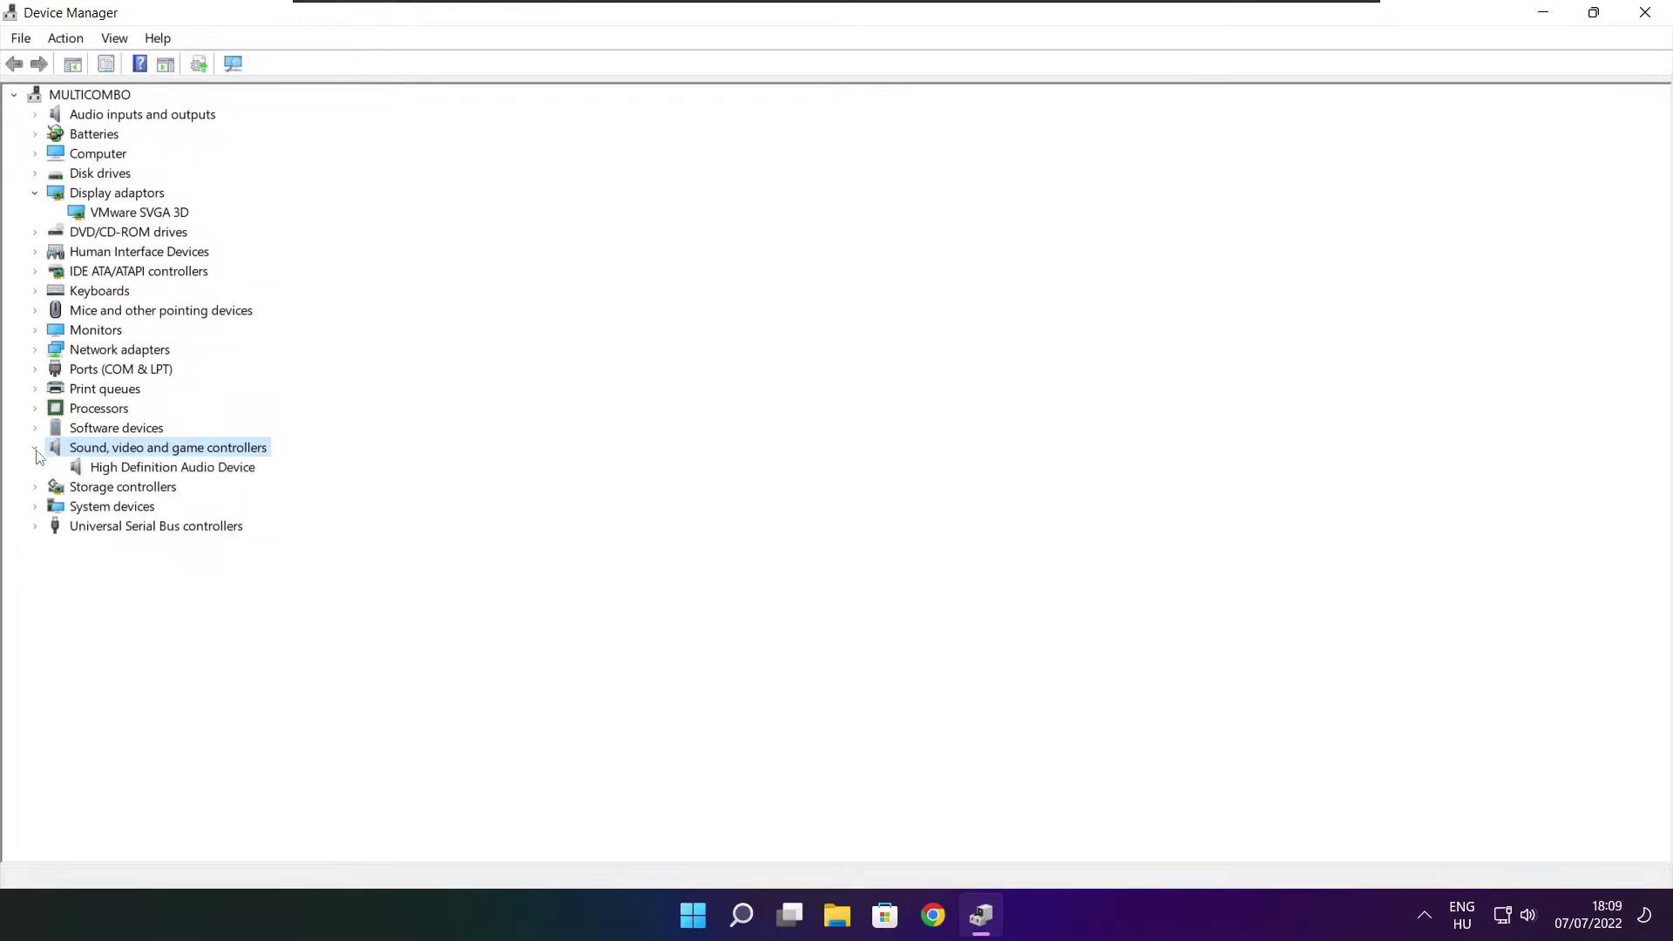
{"action": "left_click", "coordinate": [162, 470]}
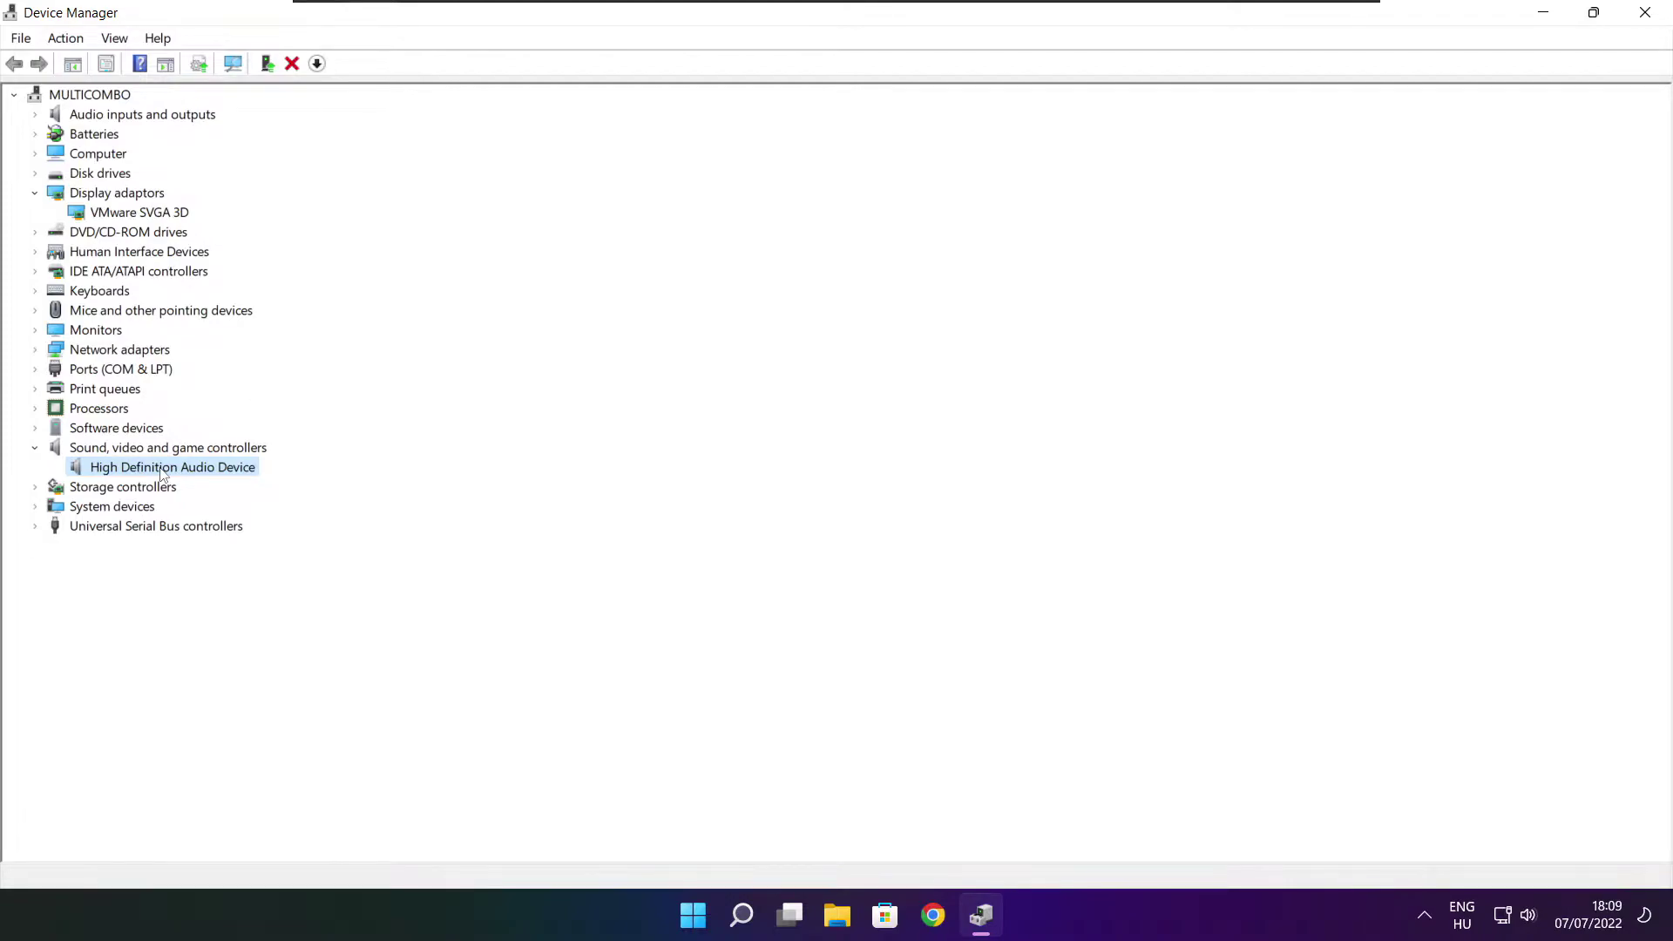
{"action": "right_click", "coordinate": [162, 470]}
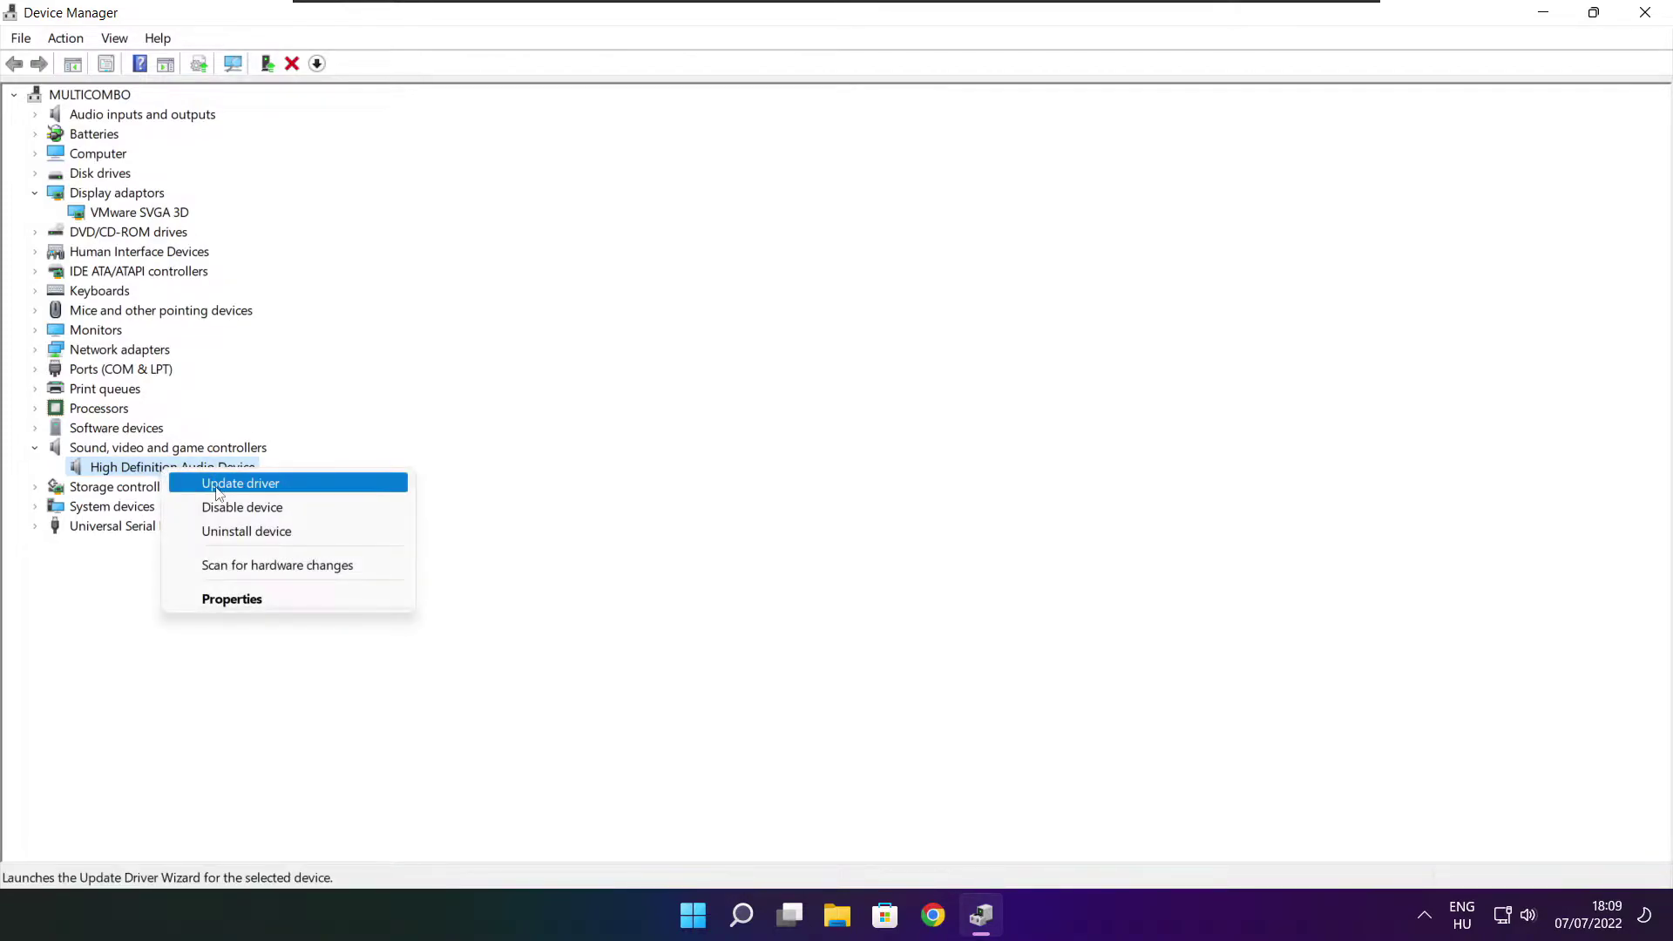
{"action": "left_click", "coordinate": [326, 490]}
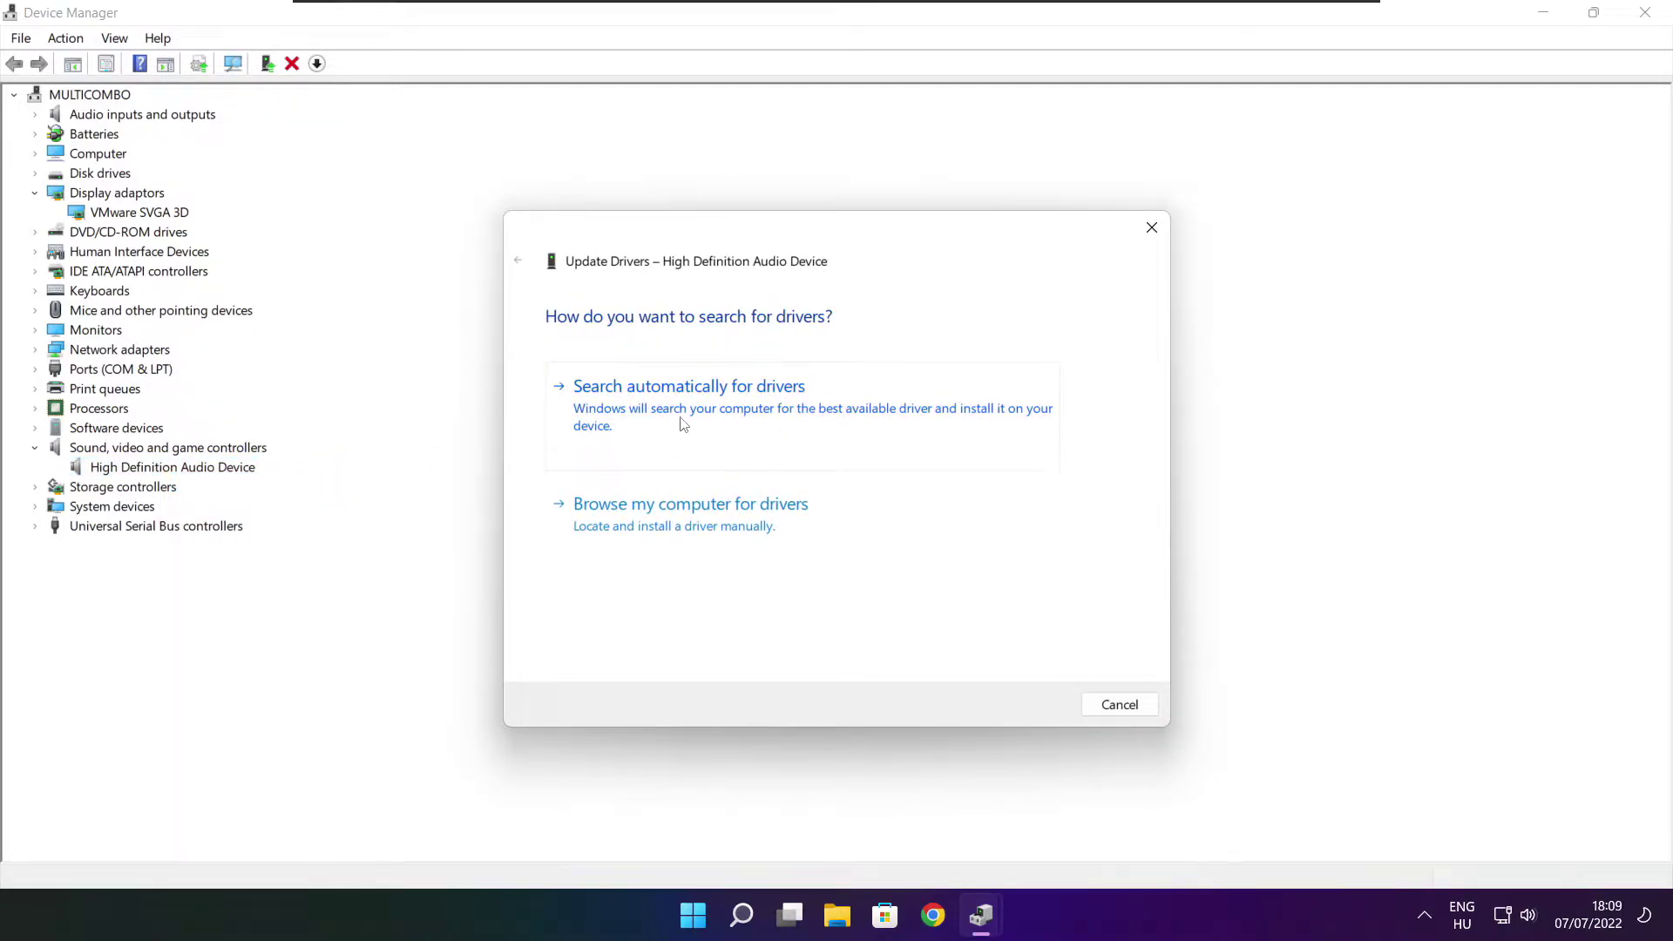
{"action": "left_click", "coordinate": [728, 417]}
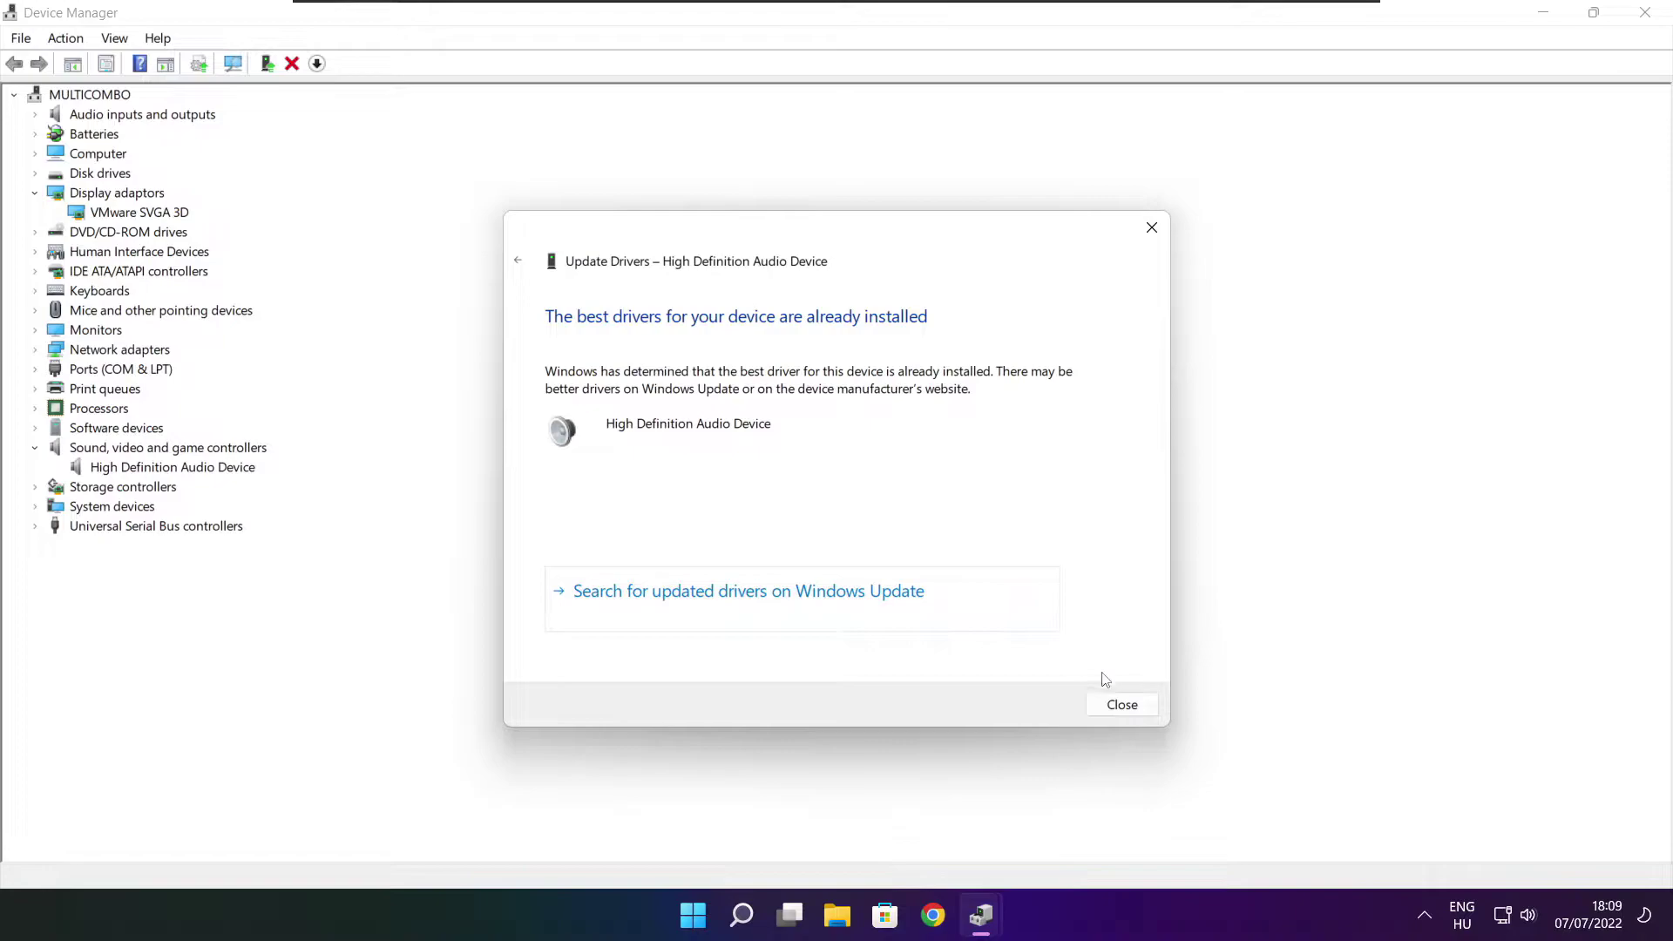
{"action": "left_click", "coordinate": [1121, 705]}
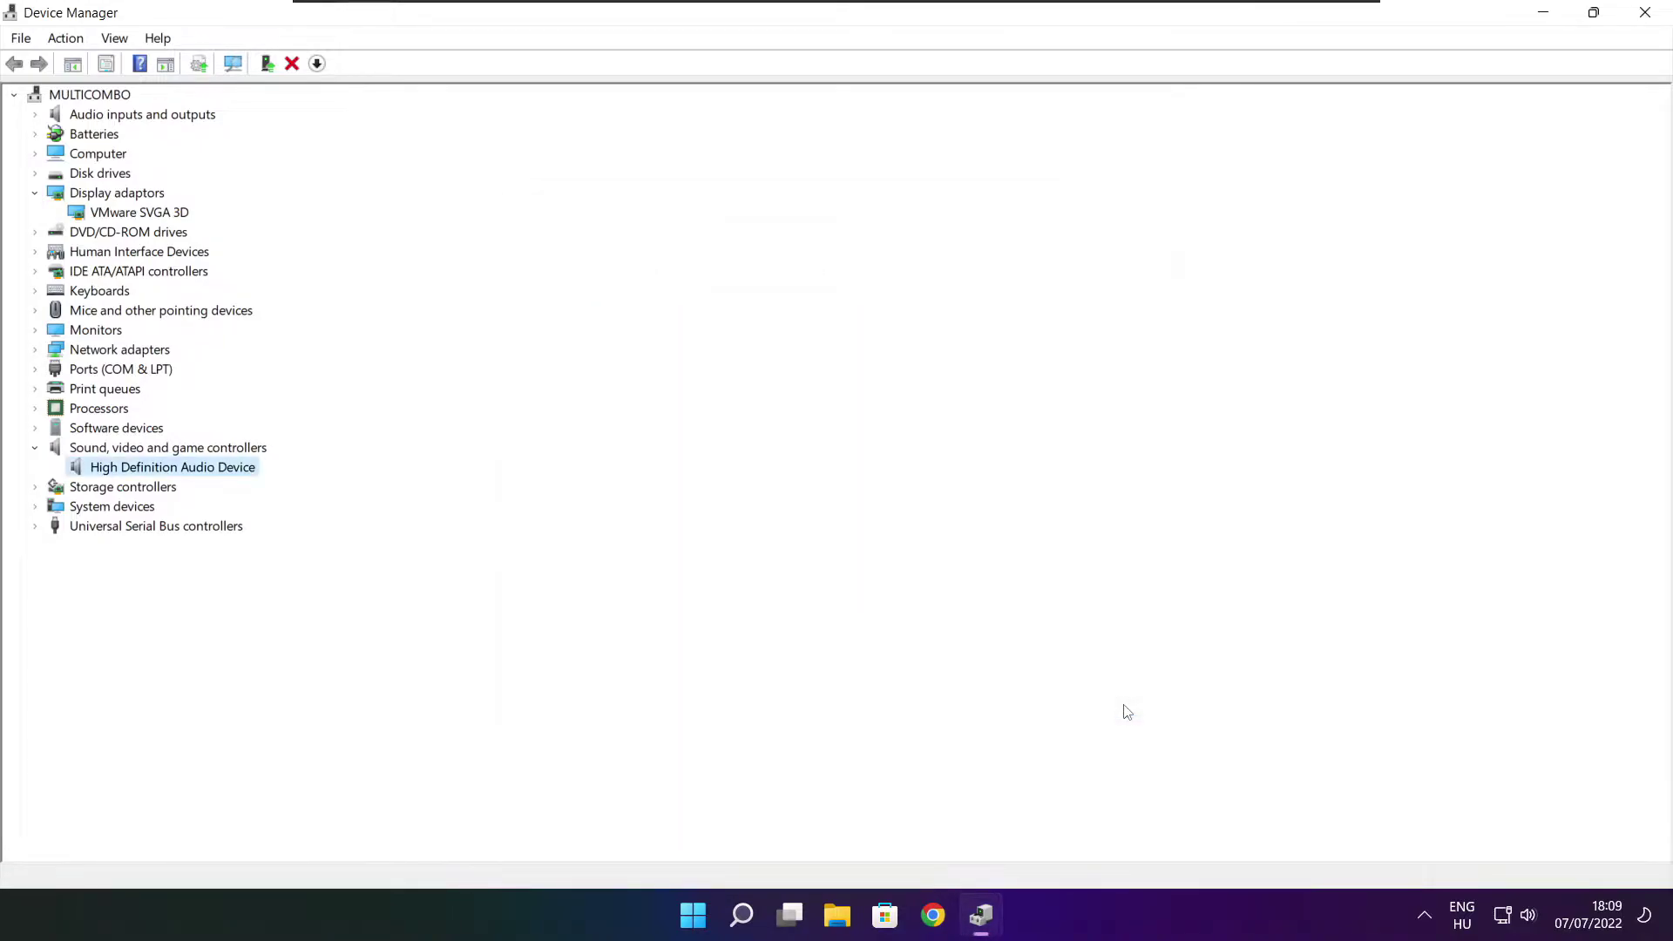
{"action": "left_click", "coordinate": [1648, 16]}
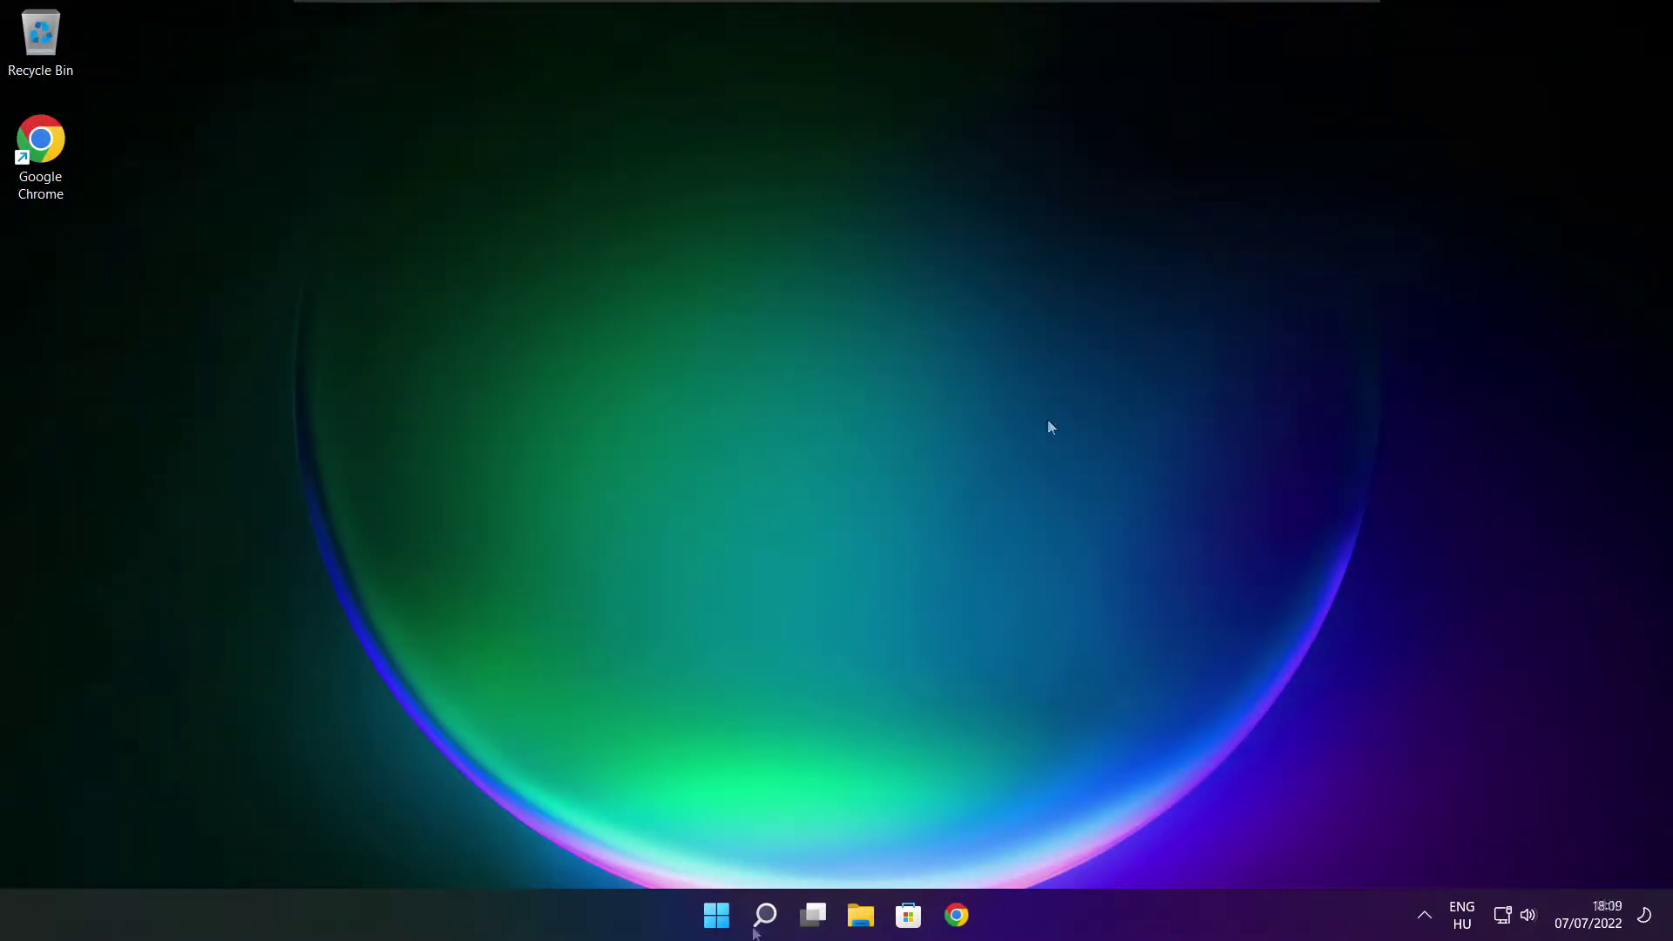
Switch the active power plan to High performance through the 'edit power plan' search result.
{"action": "right_click", "coordinate": [765, 915]}
{"action": "left_click", "coordinate": [767, 915]}
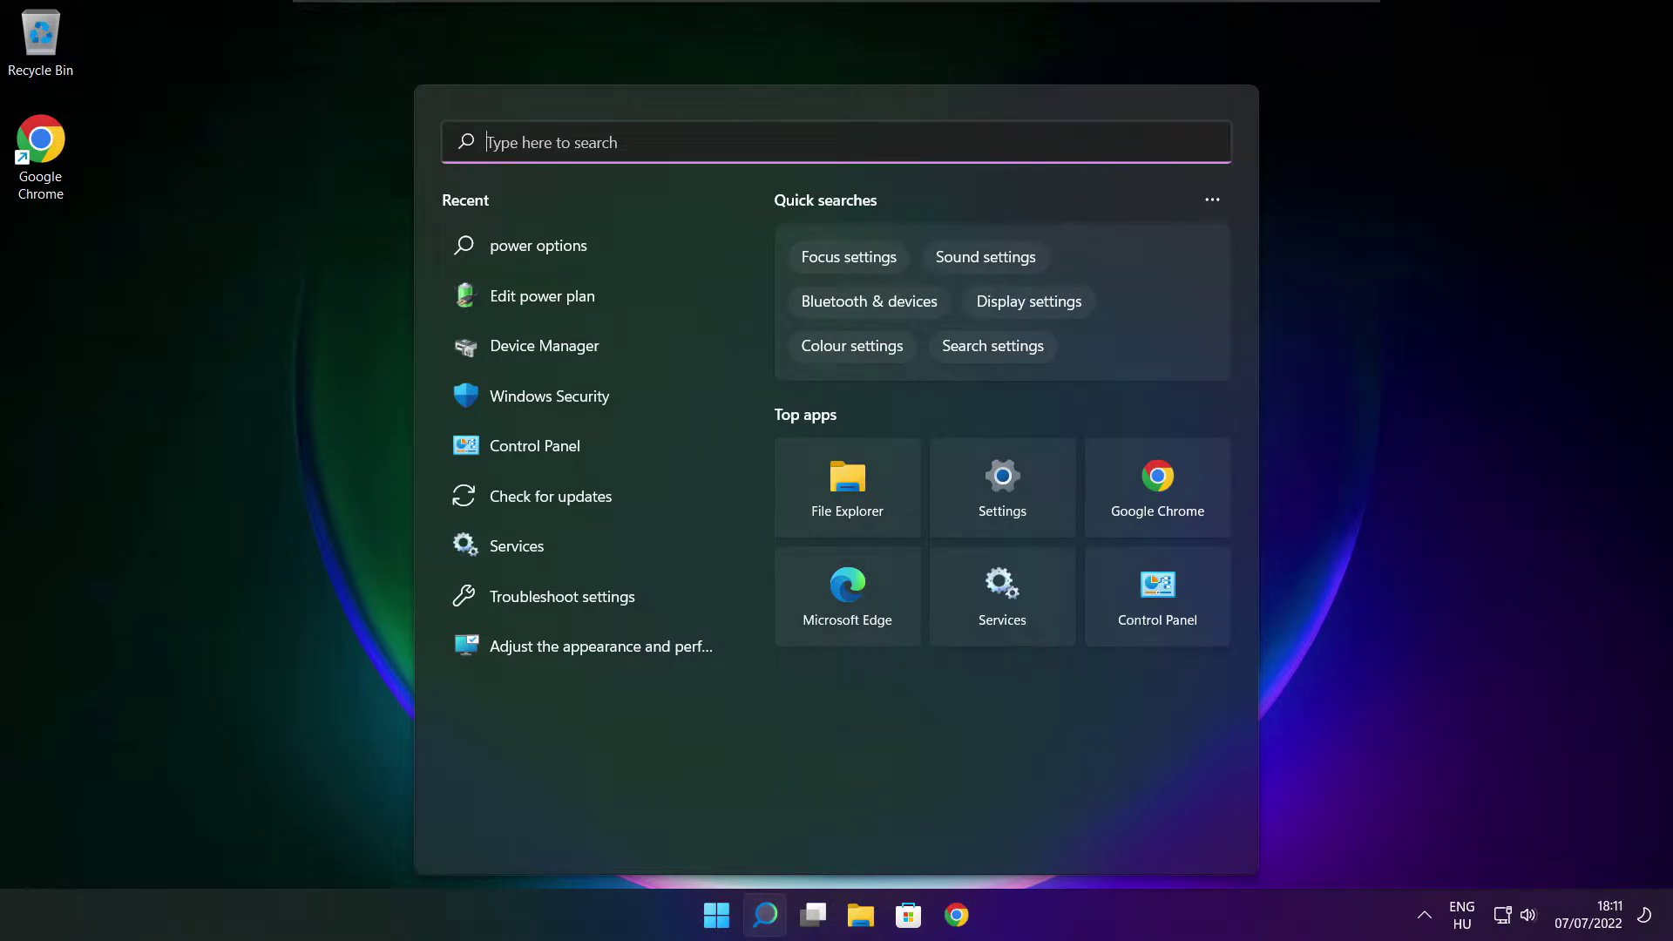
{"action": "type", "text": "edit p"}
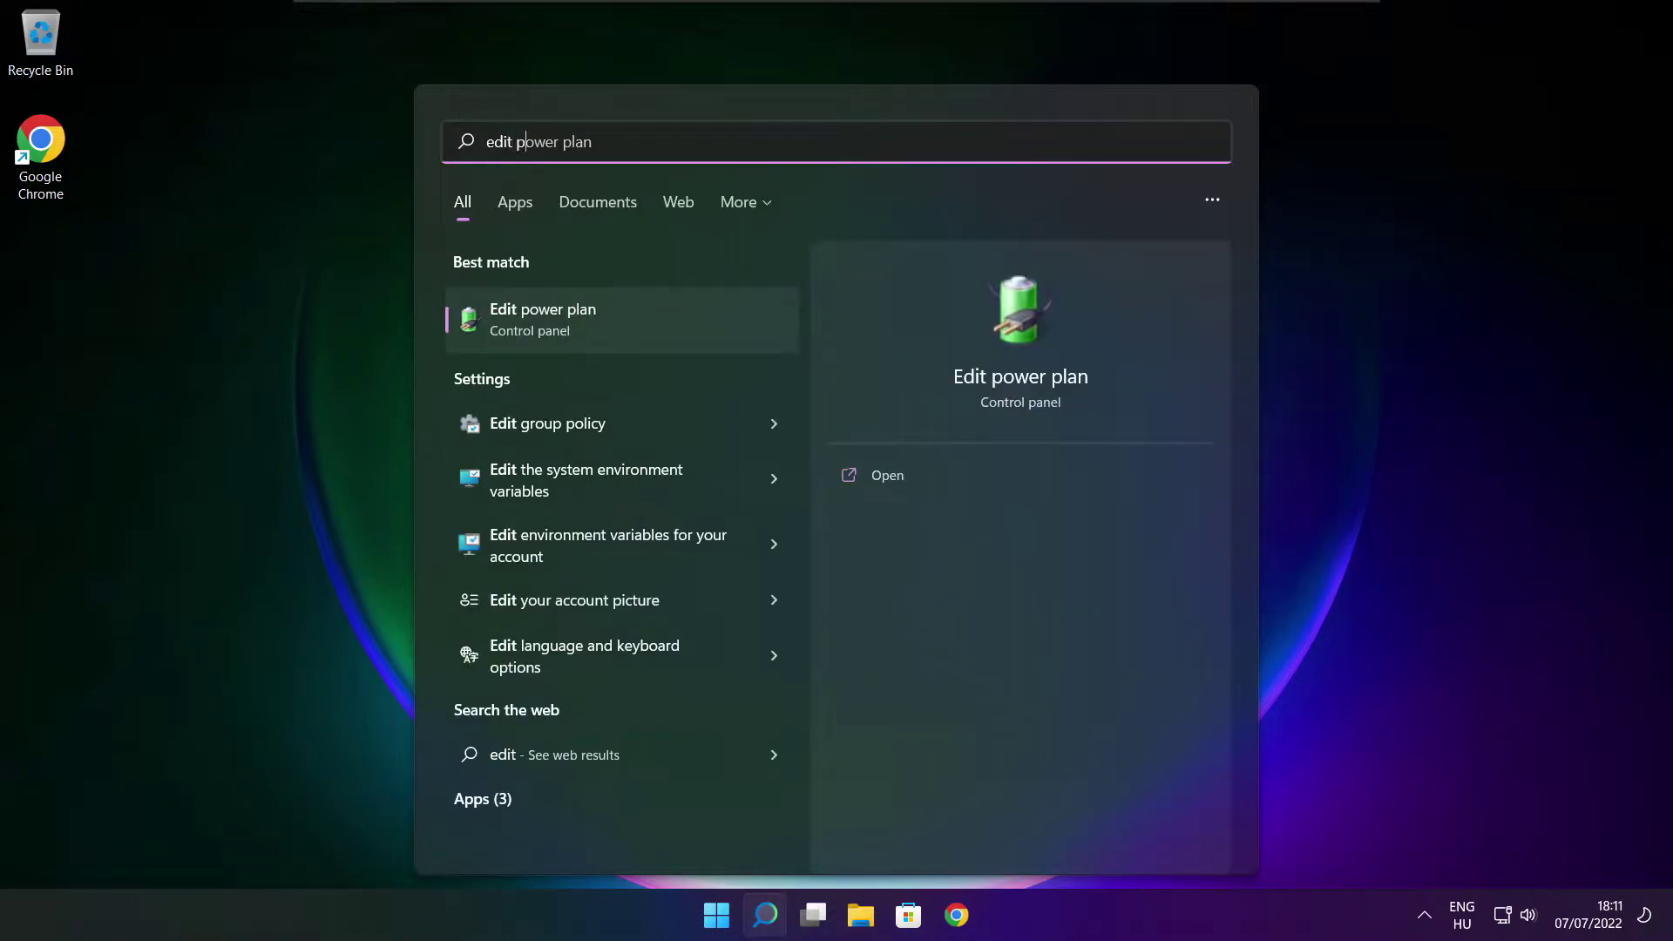
{"action": "type", "text": "ower plan"}
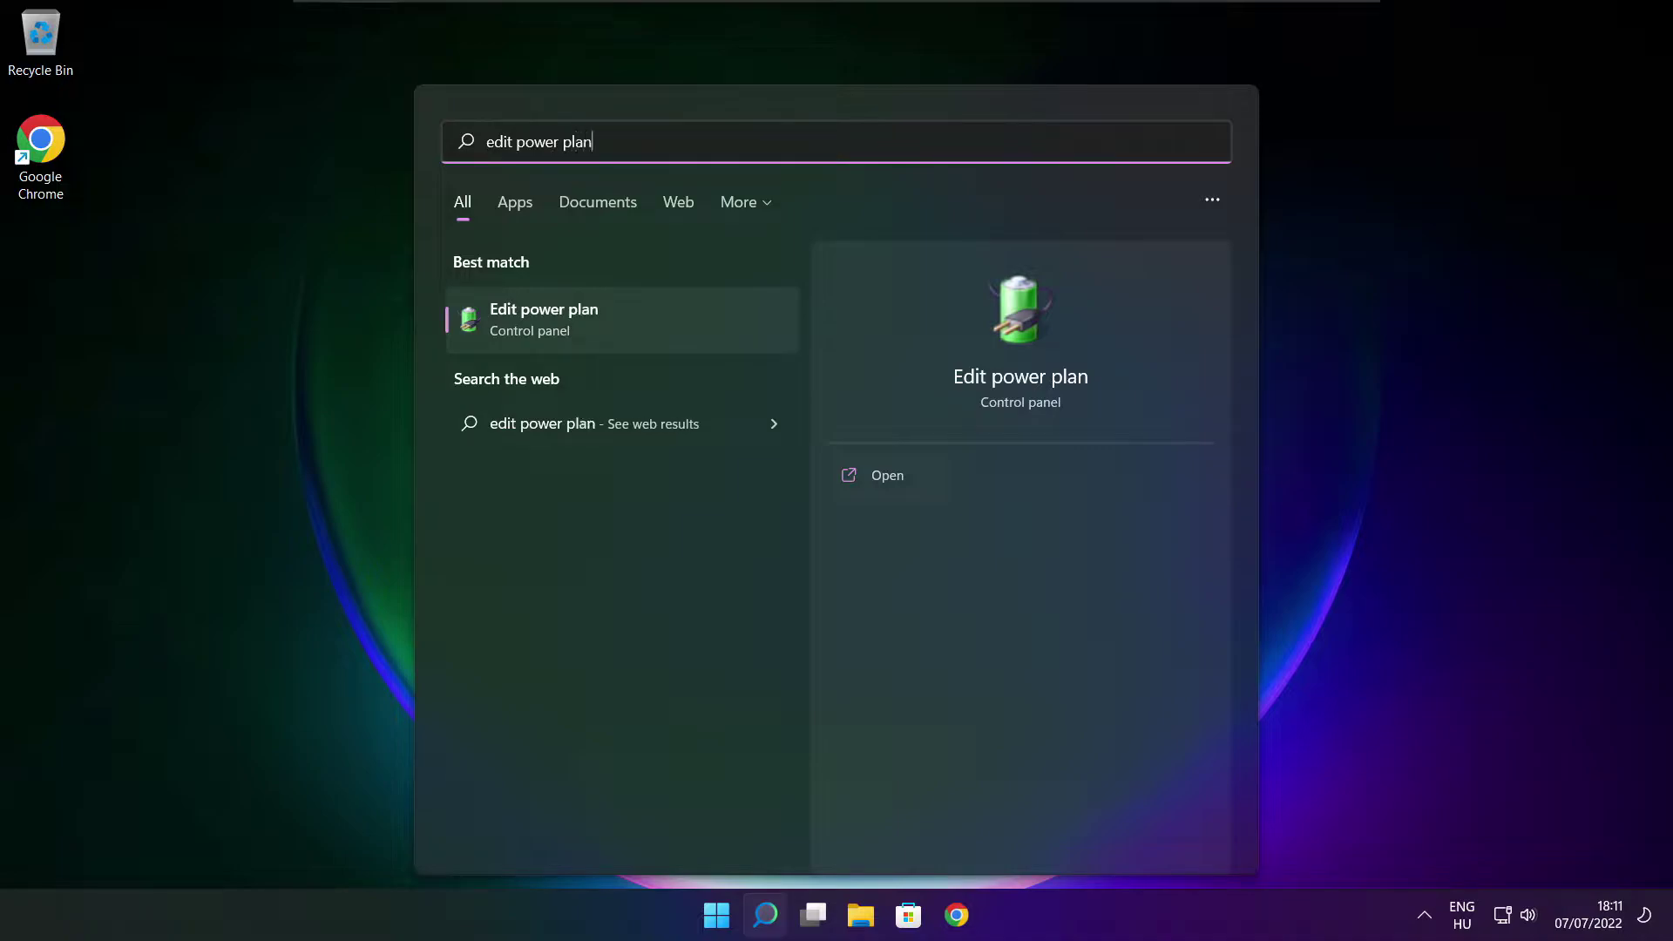
{"action": "left_click", "coordinate": [657, 326]}
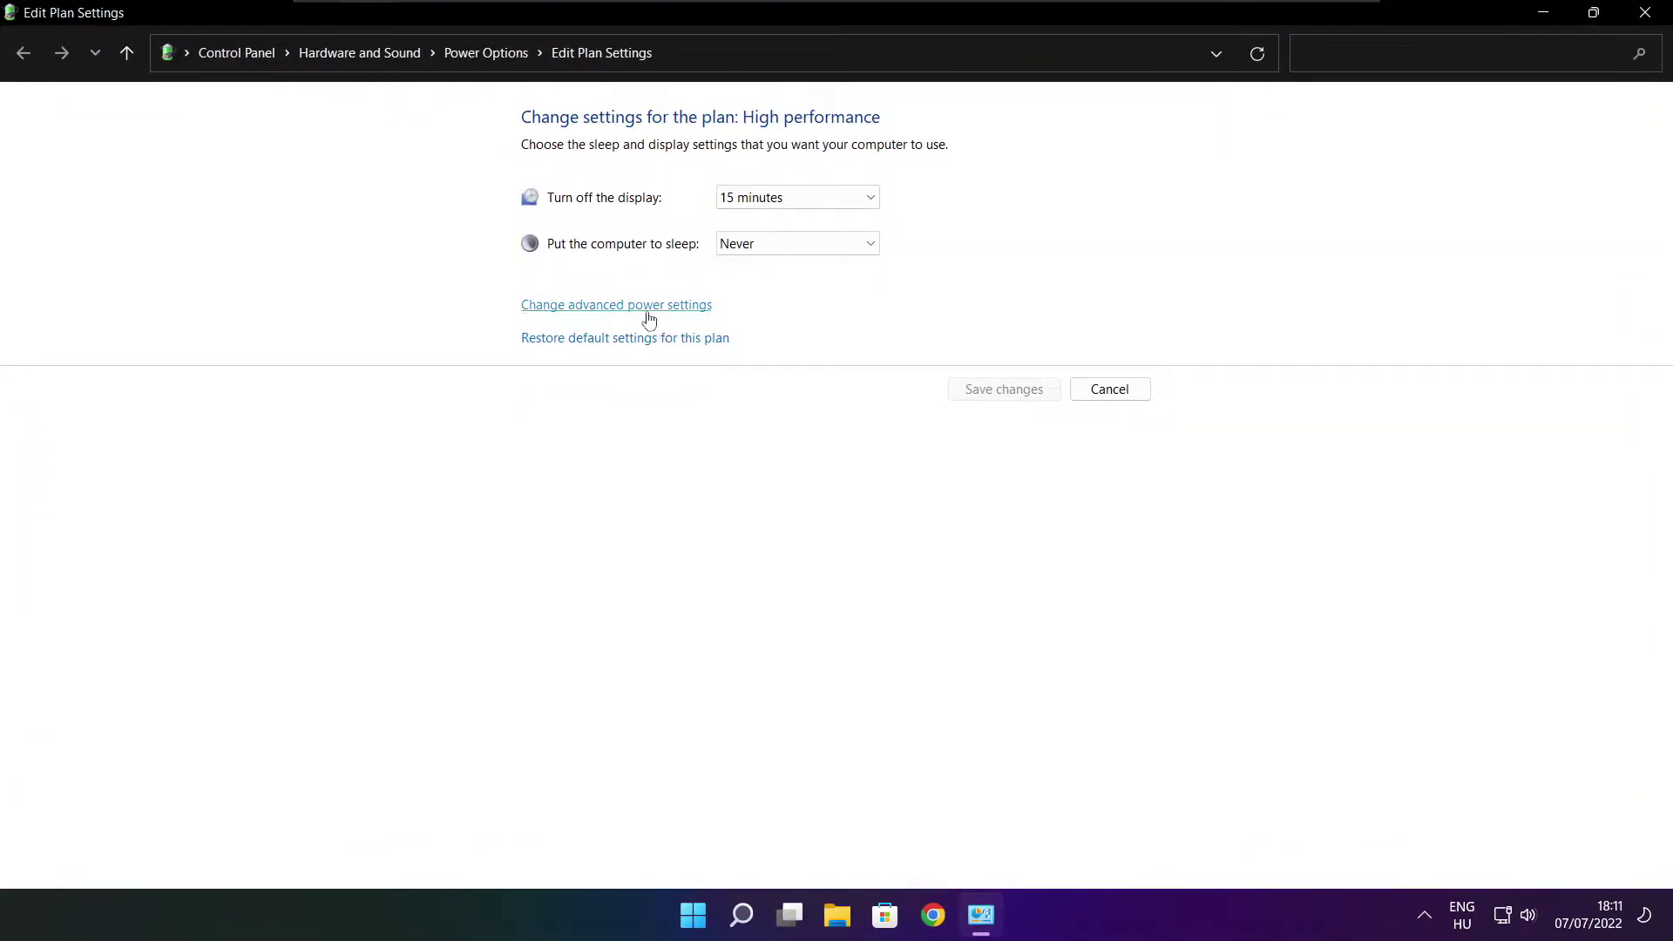
{"action": "left_click", "coordinate": [497, 64]}
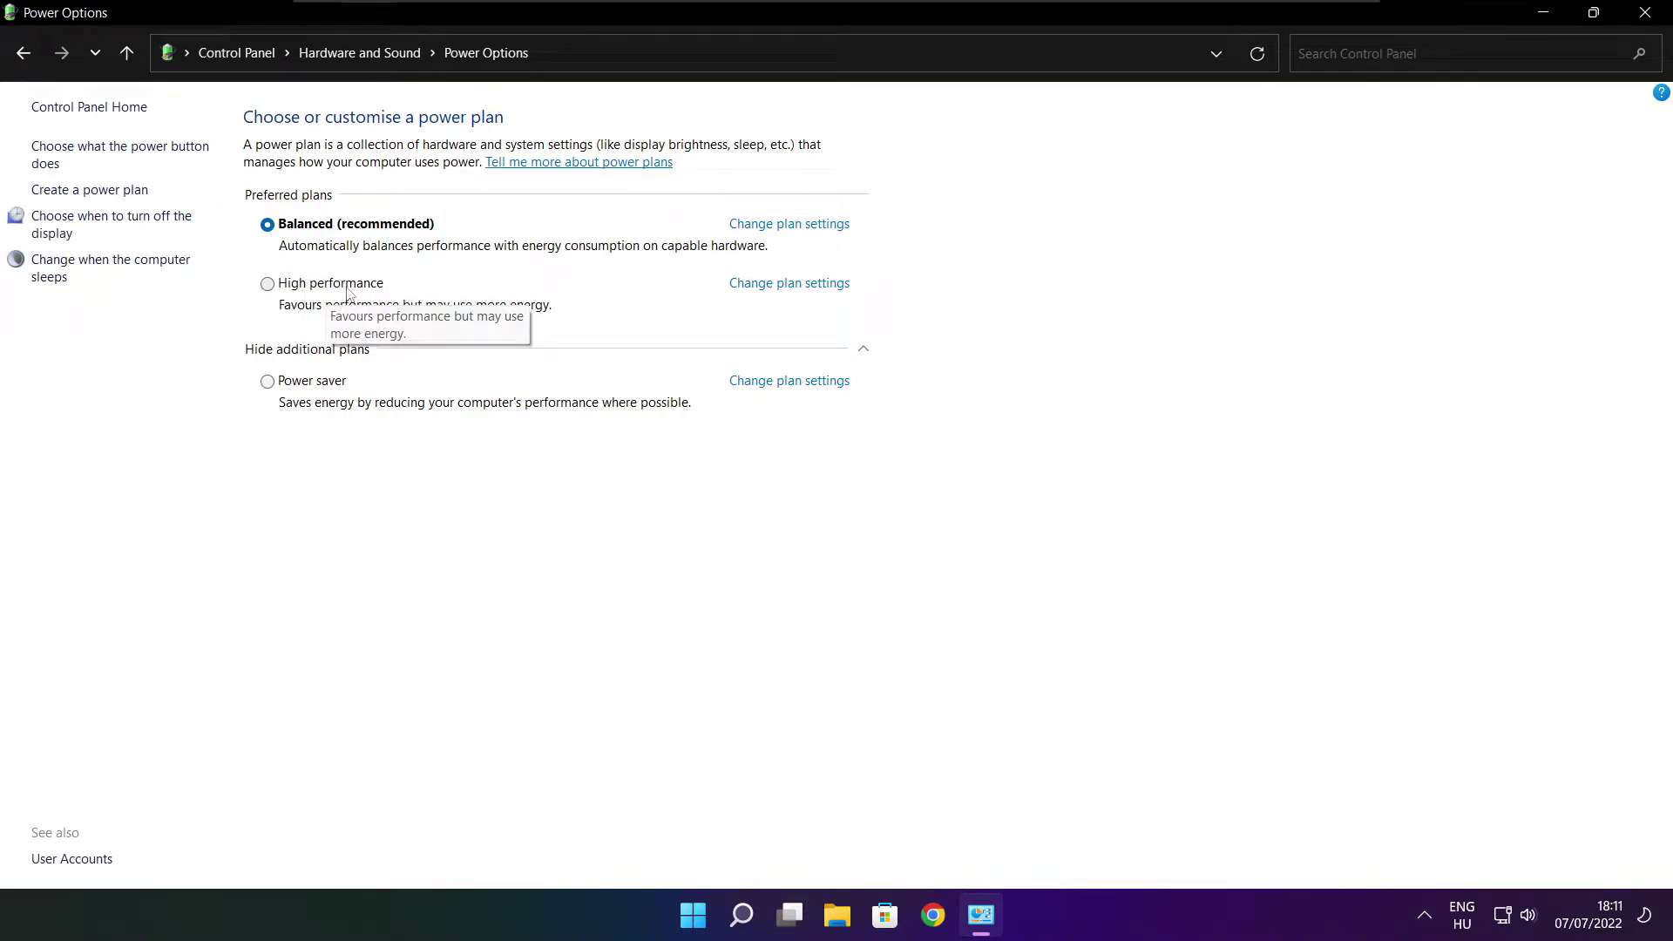
{"action": "left_click", "coordinate": [266, 284]}
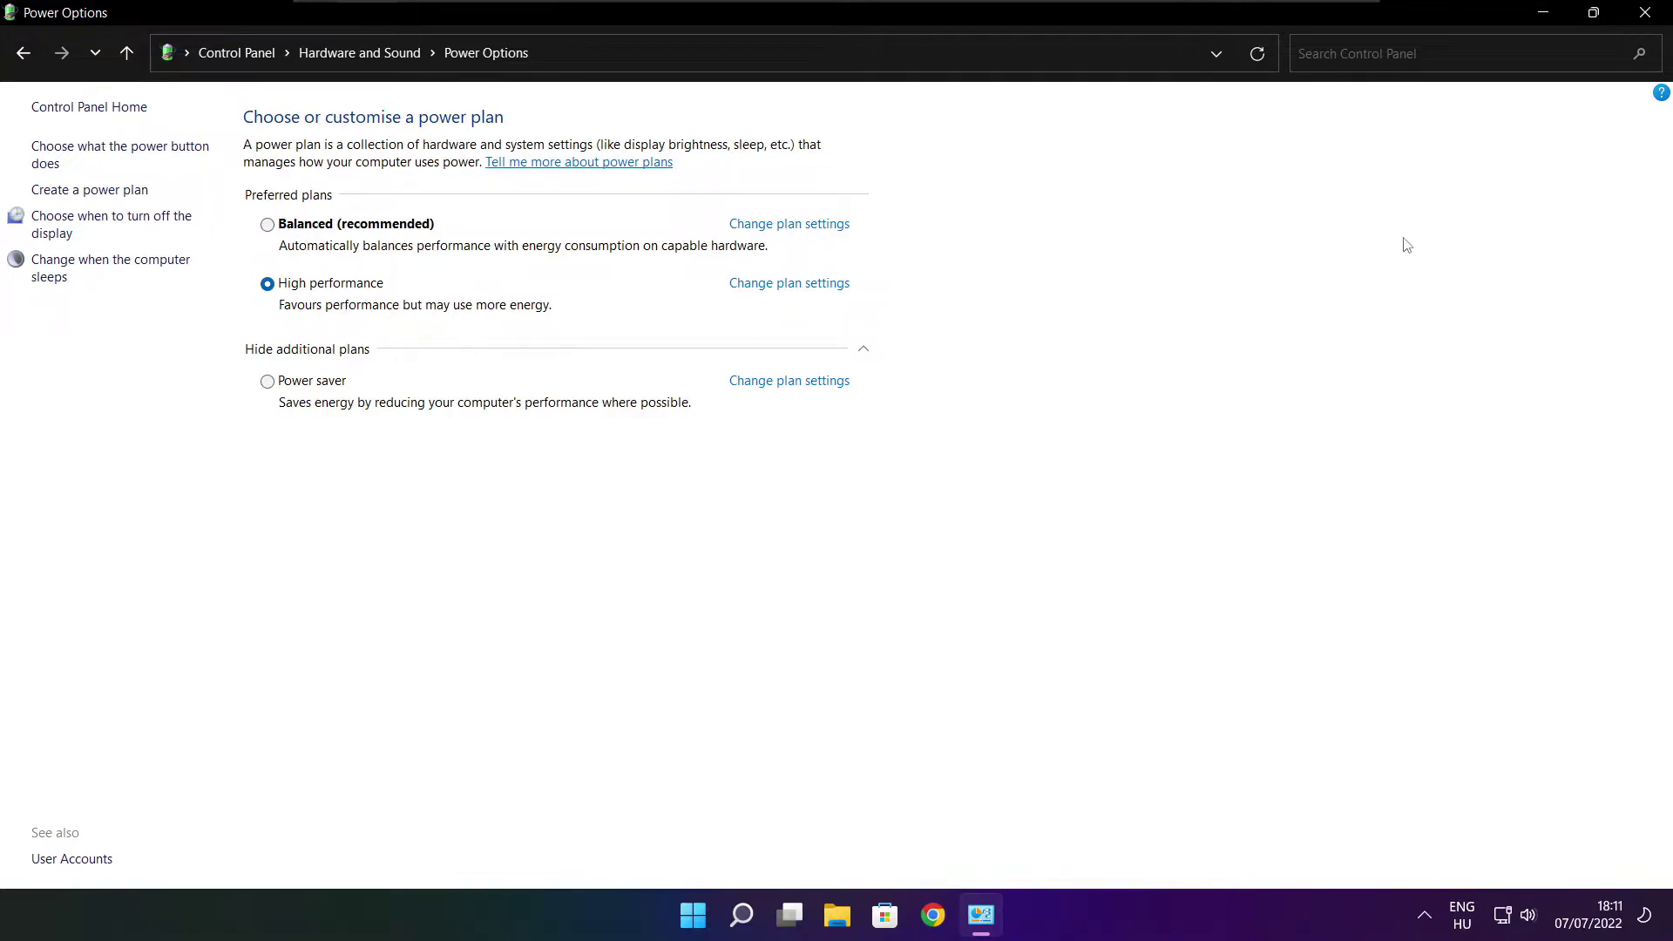
{"action": "left_click", "coordinate": [1650, 14]}
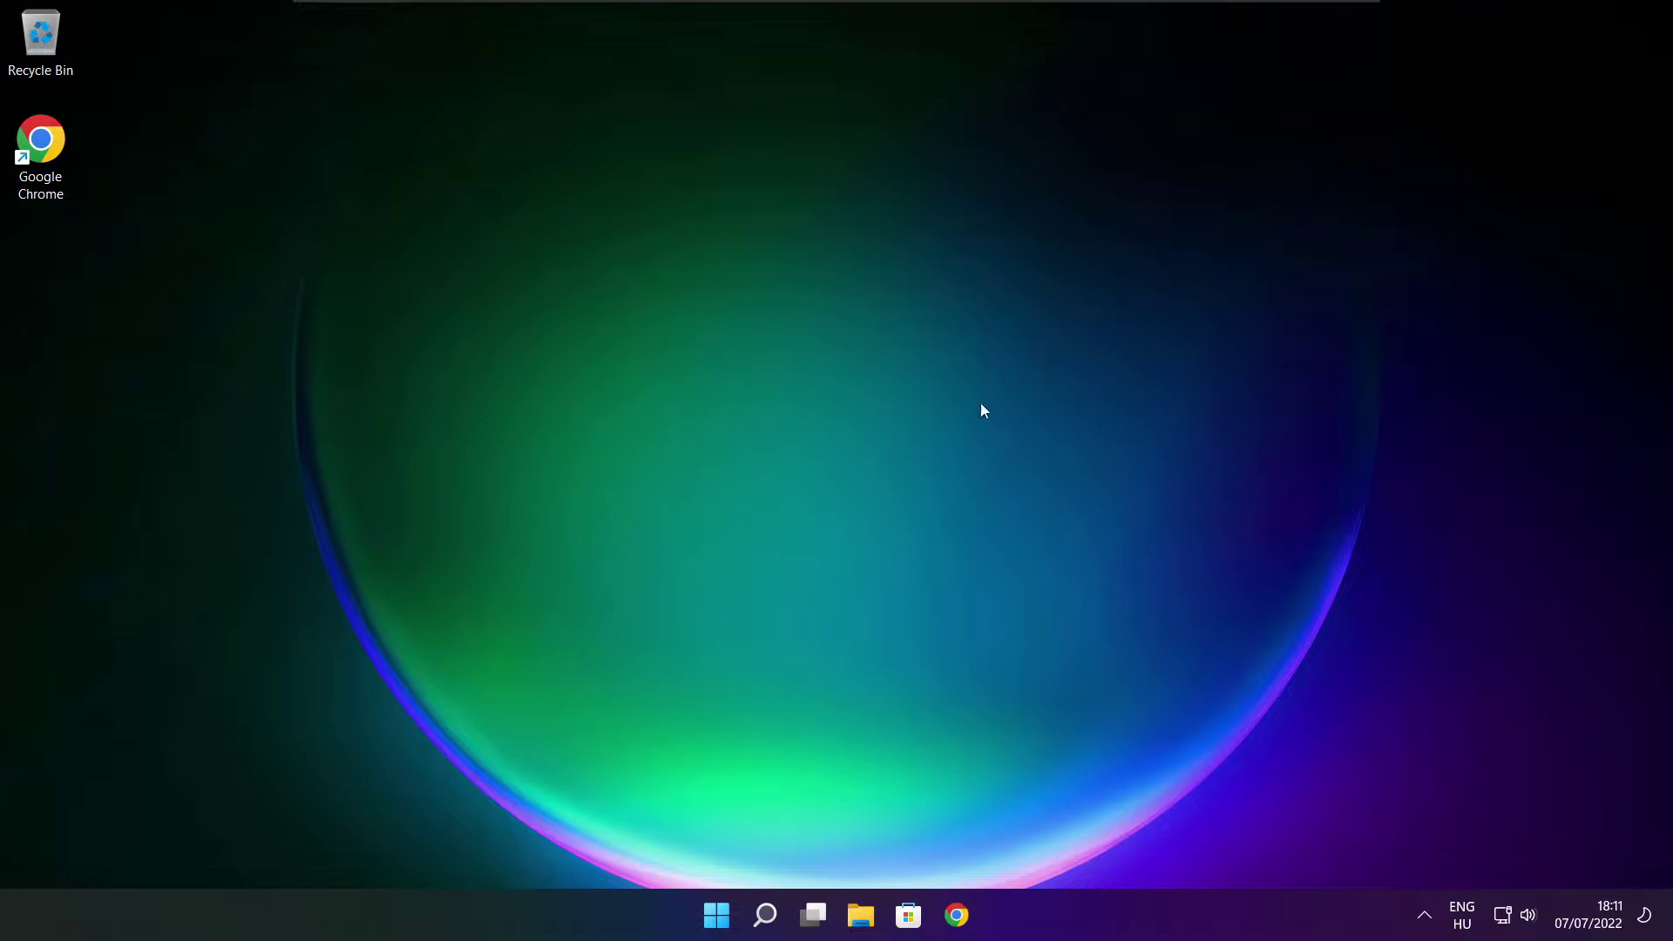
Turn off opening Xbox Game Bar with a controller button, then close Settings.
{"action": "left_click", "coordinate": [766, 916]}
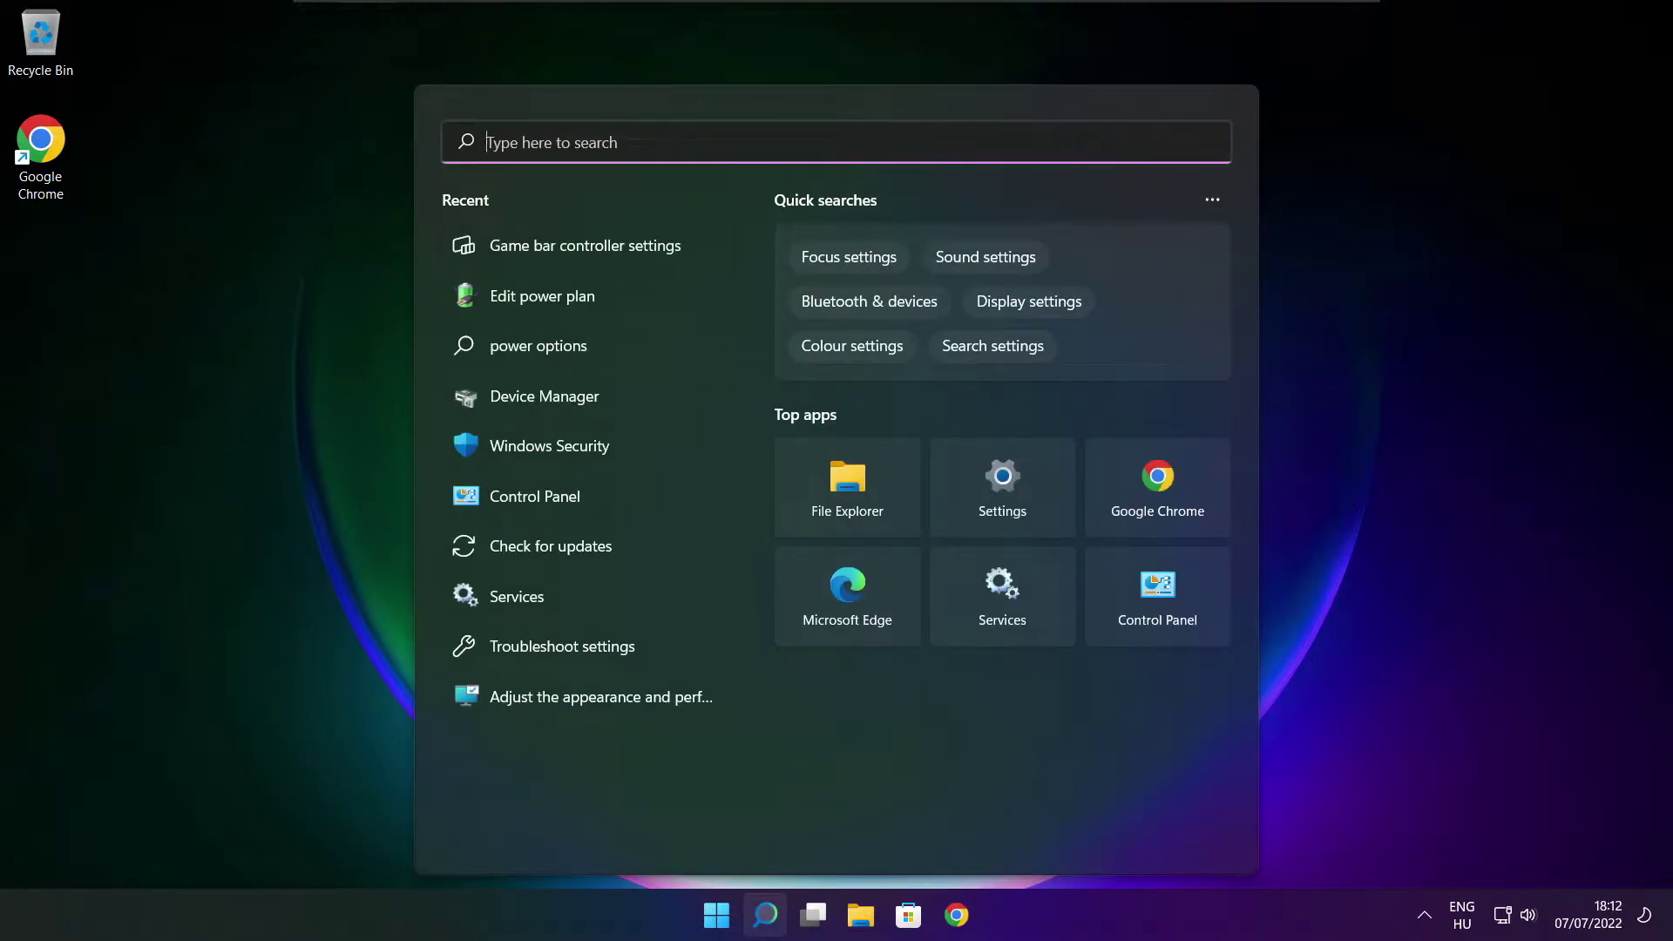
{"action": "type", "text": "ga"}
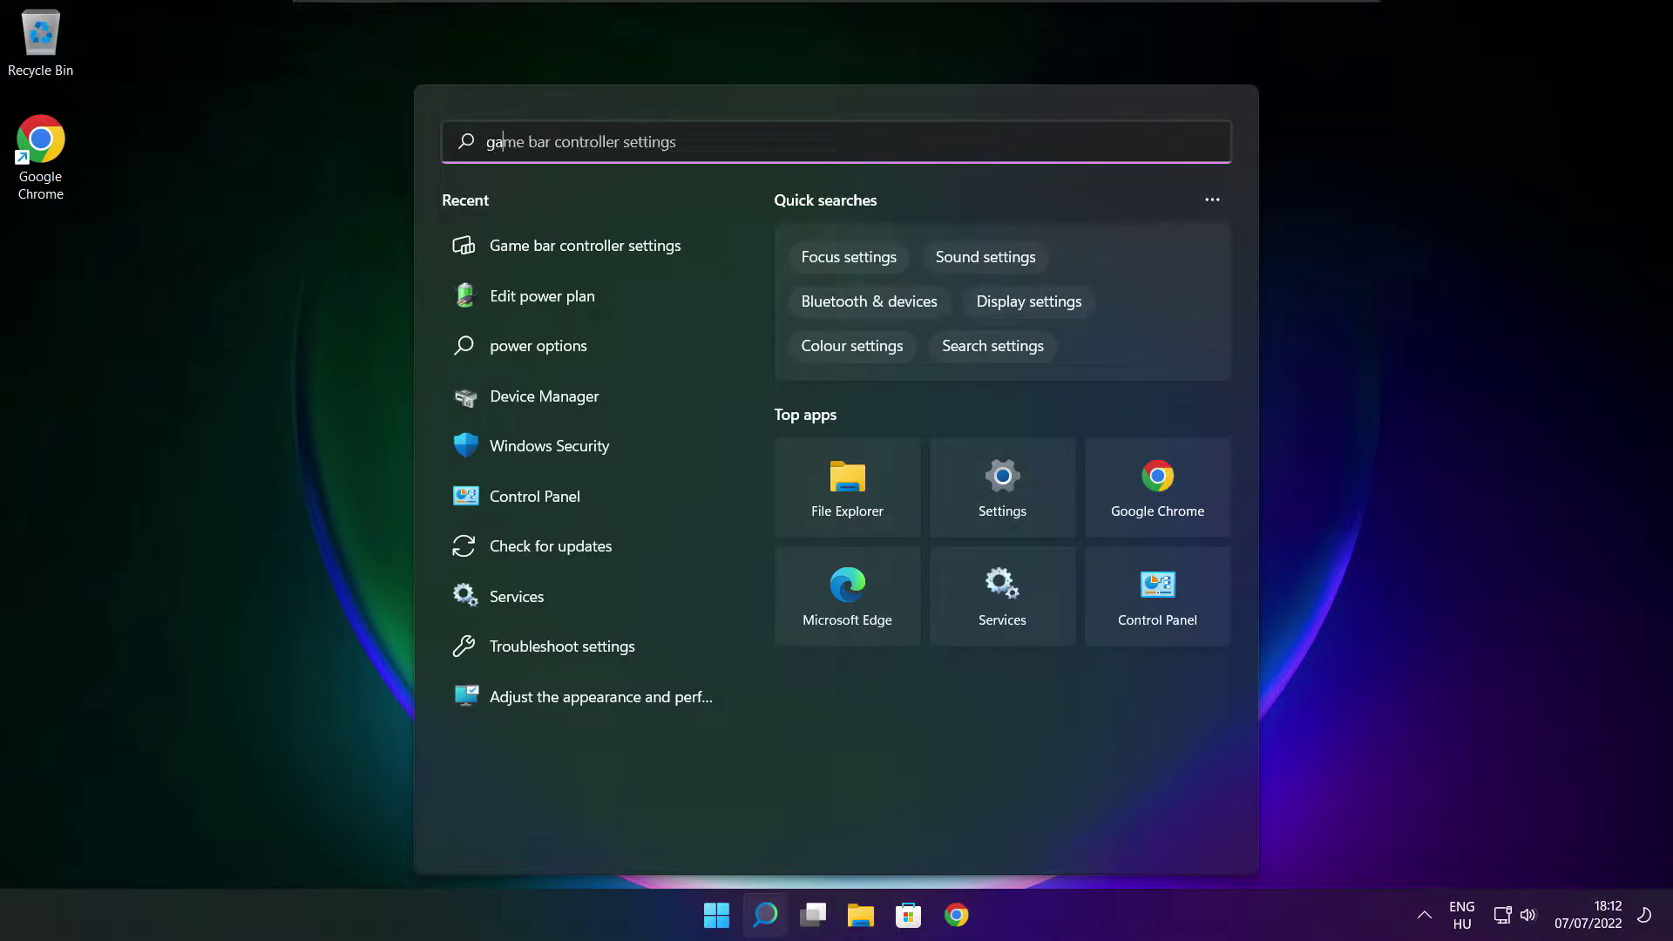
{"action": "type", "text": "me mode"}
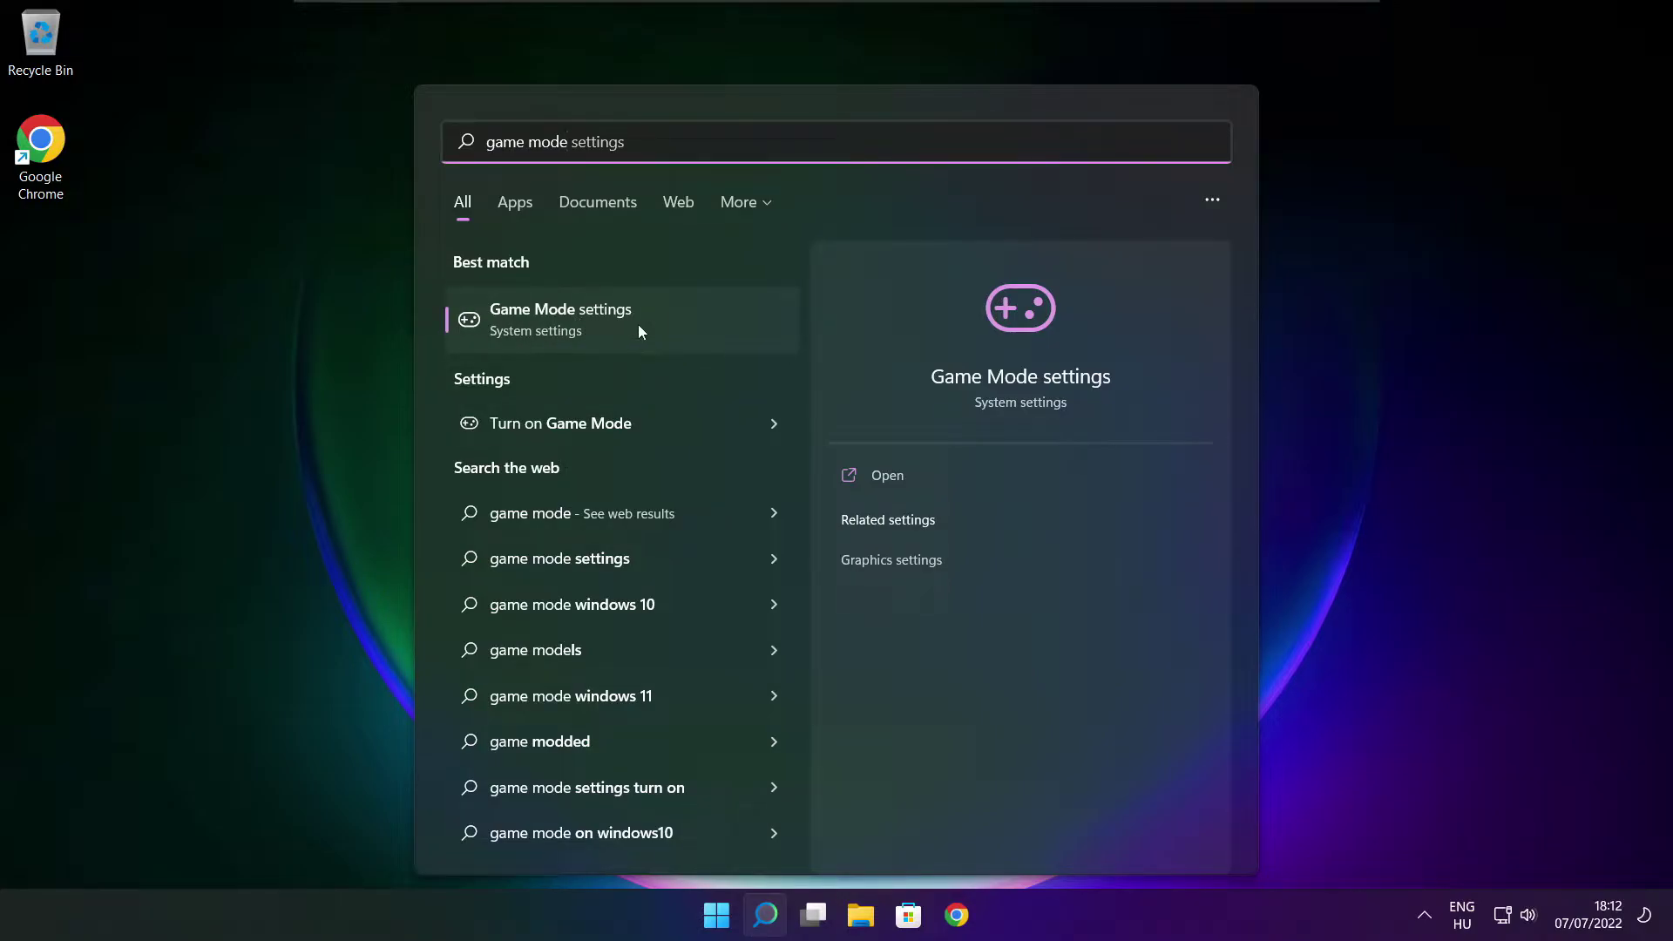
{"action": "left_click", "coordinate": [663, 317]}
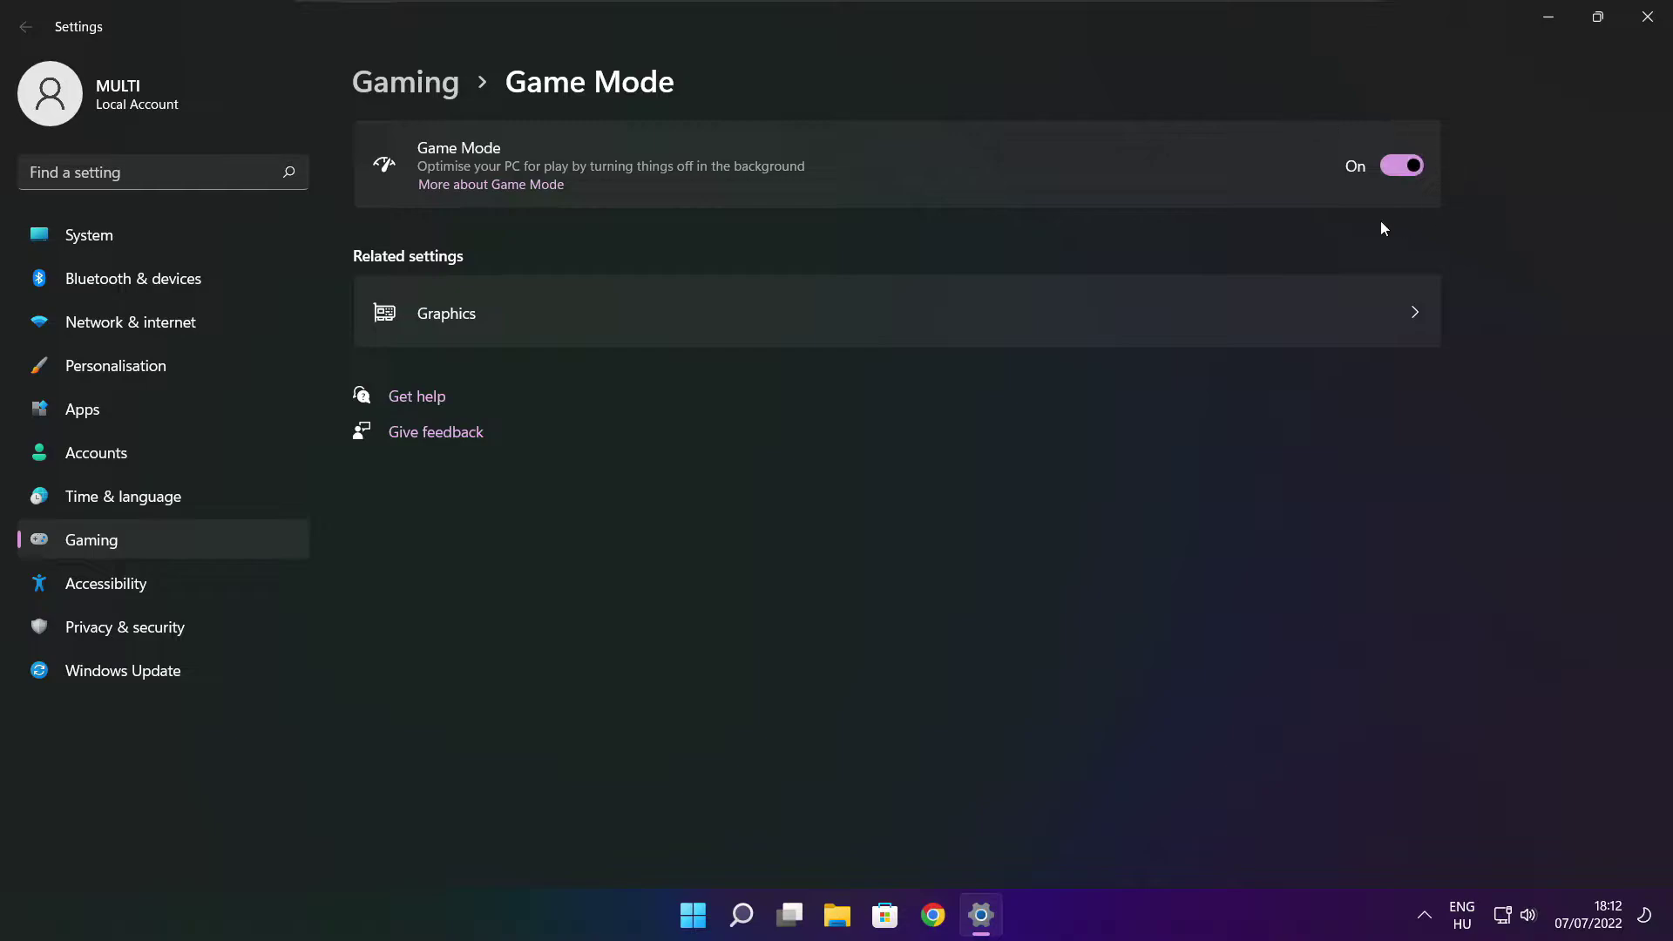
{"action": "left_click", "coordinate": [413, 91]}
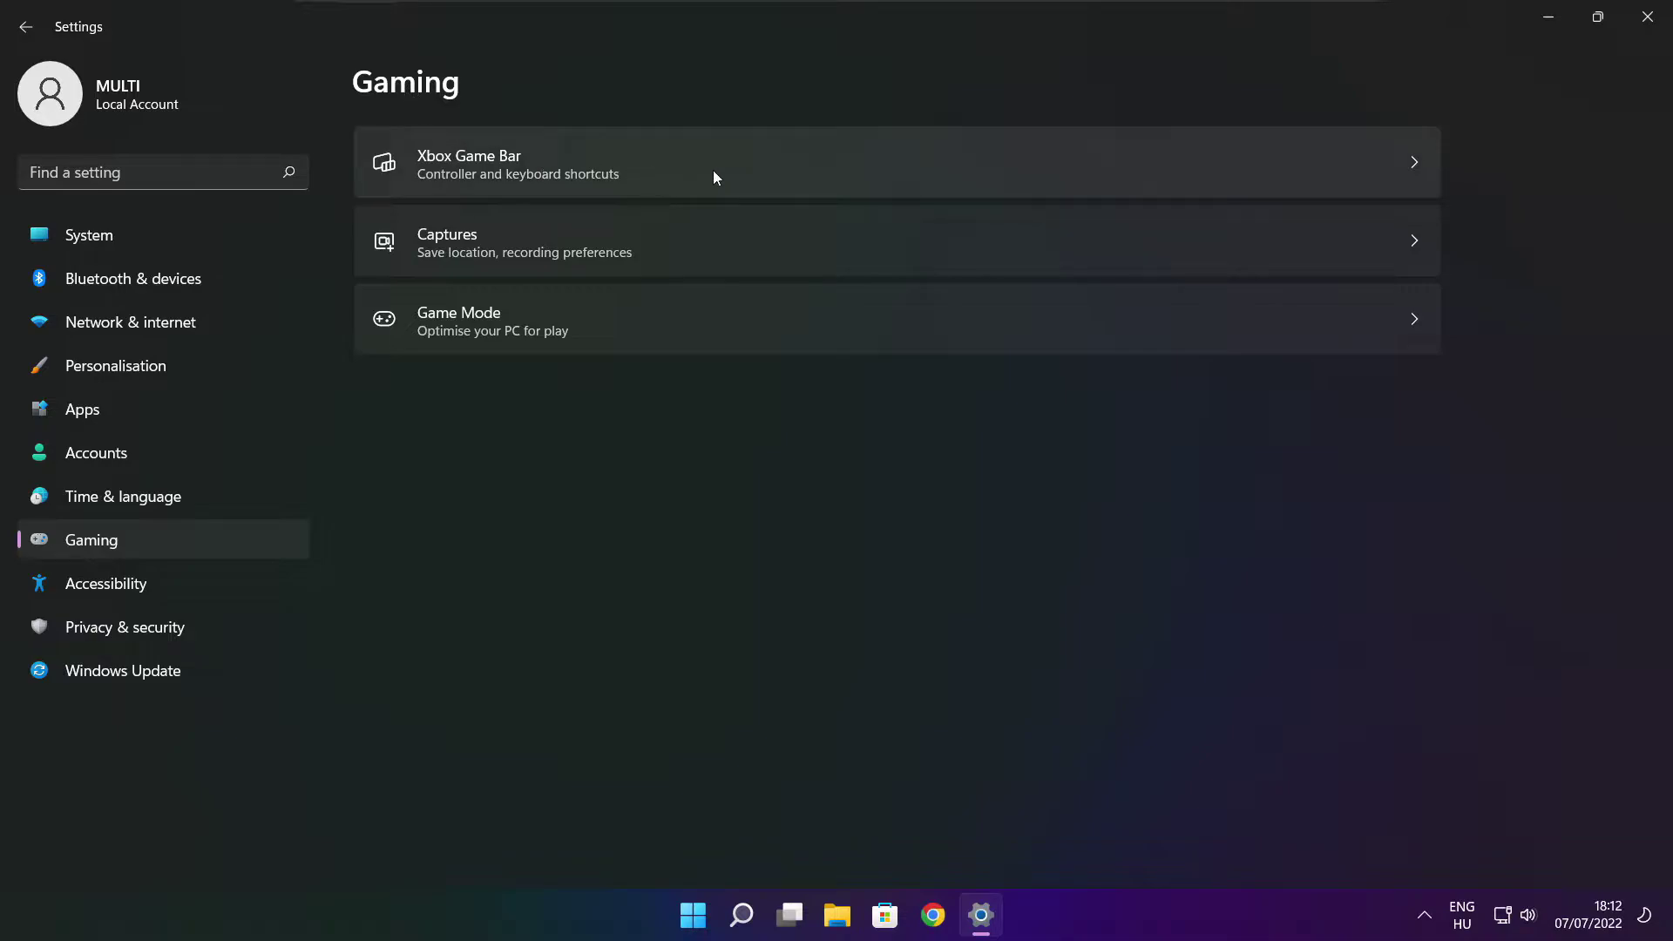
{"action": "left_click", "coordinate": [681, 176]}
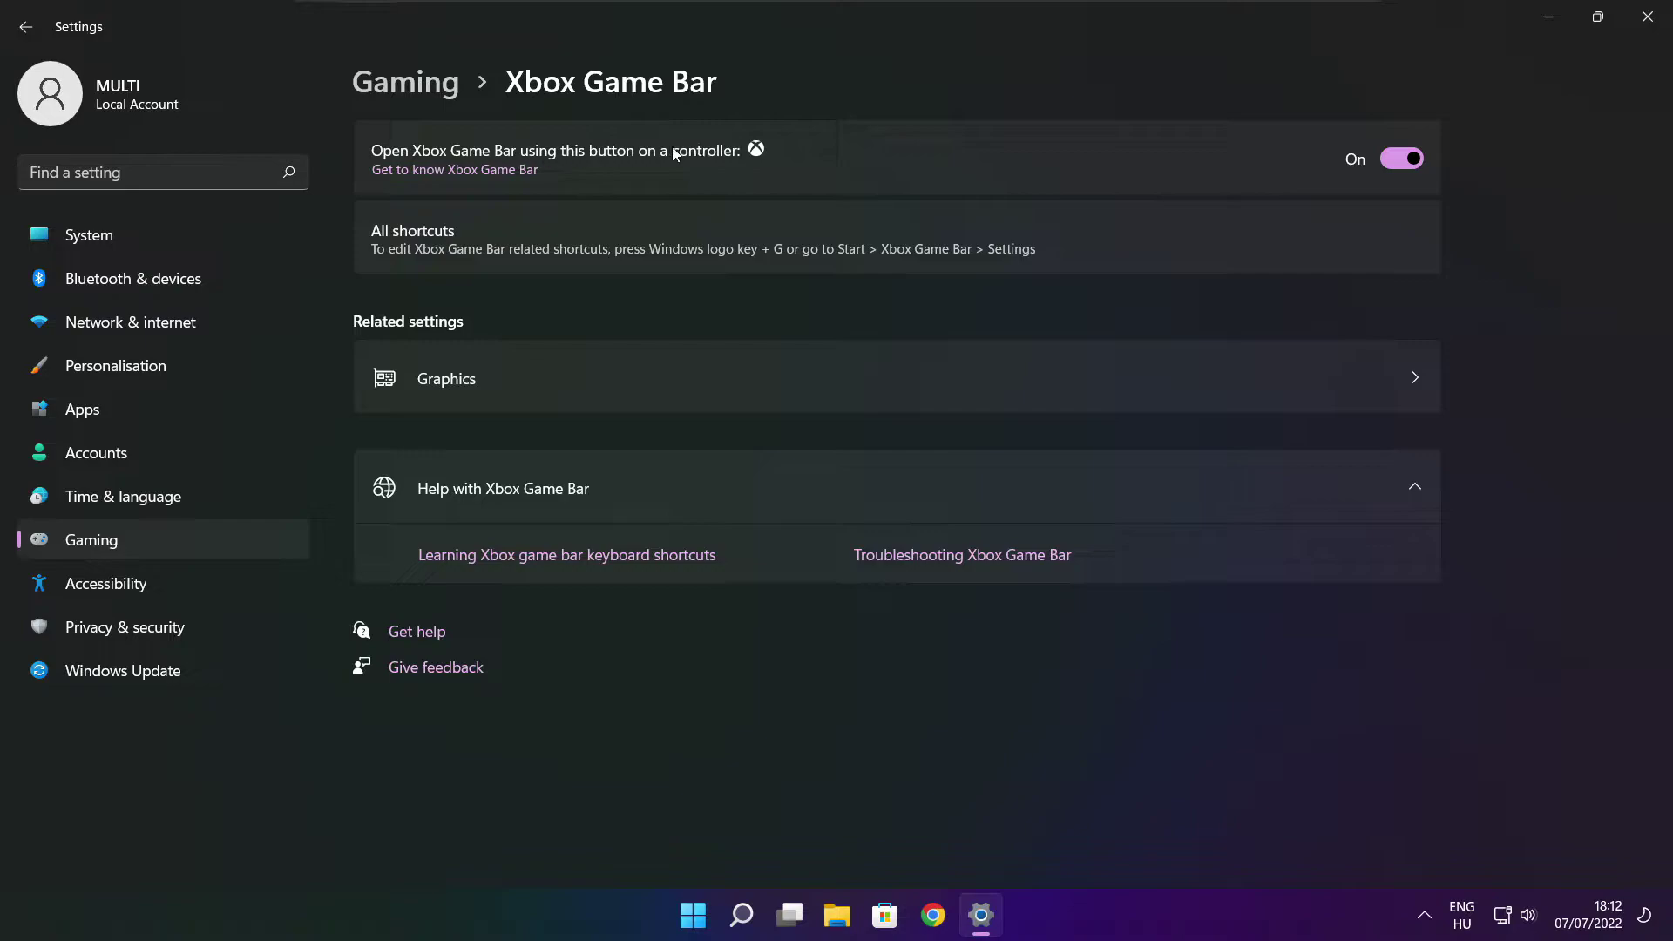
{"action": "left_click", "coordinate": [1390, 162]}
{"action": "left_click", "coordinate": [1648, 24]}
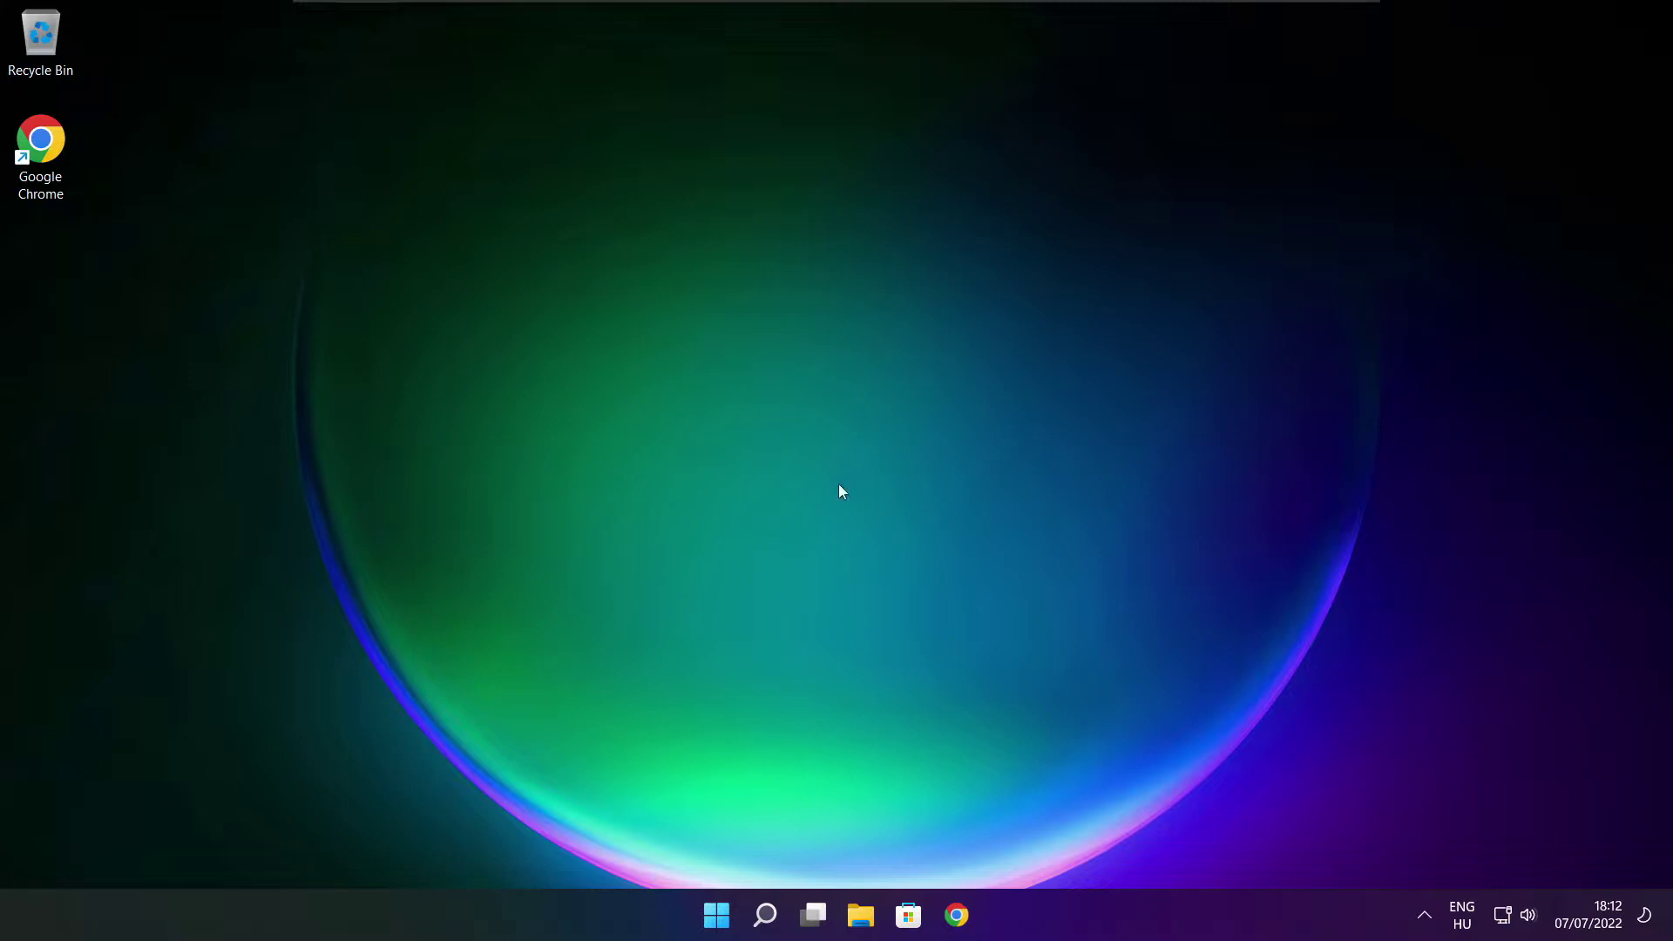
Launch Task Manager from the Start power user menu and show its Startup apps.
{"action": "right_click", "coordinate": [718, 916]}
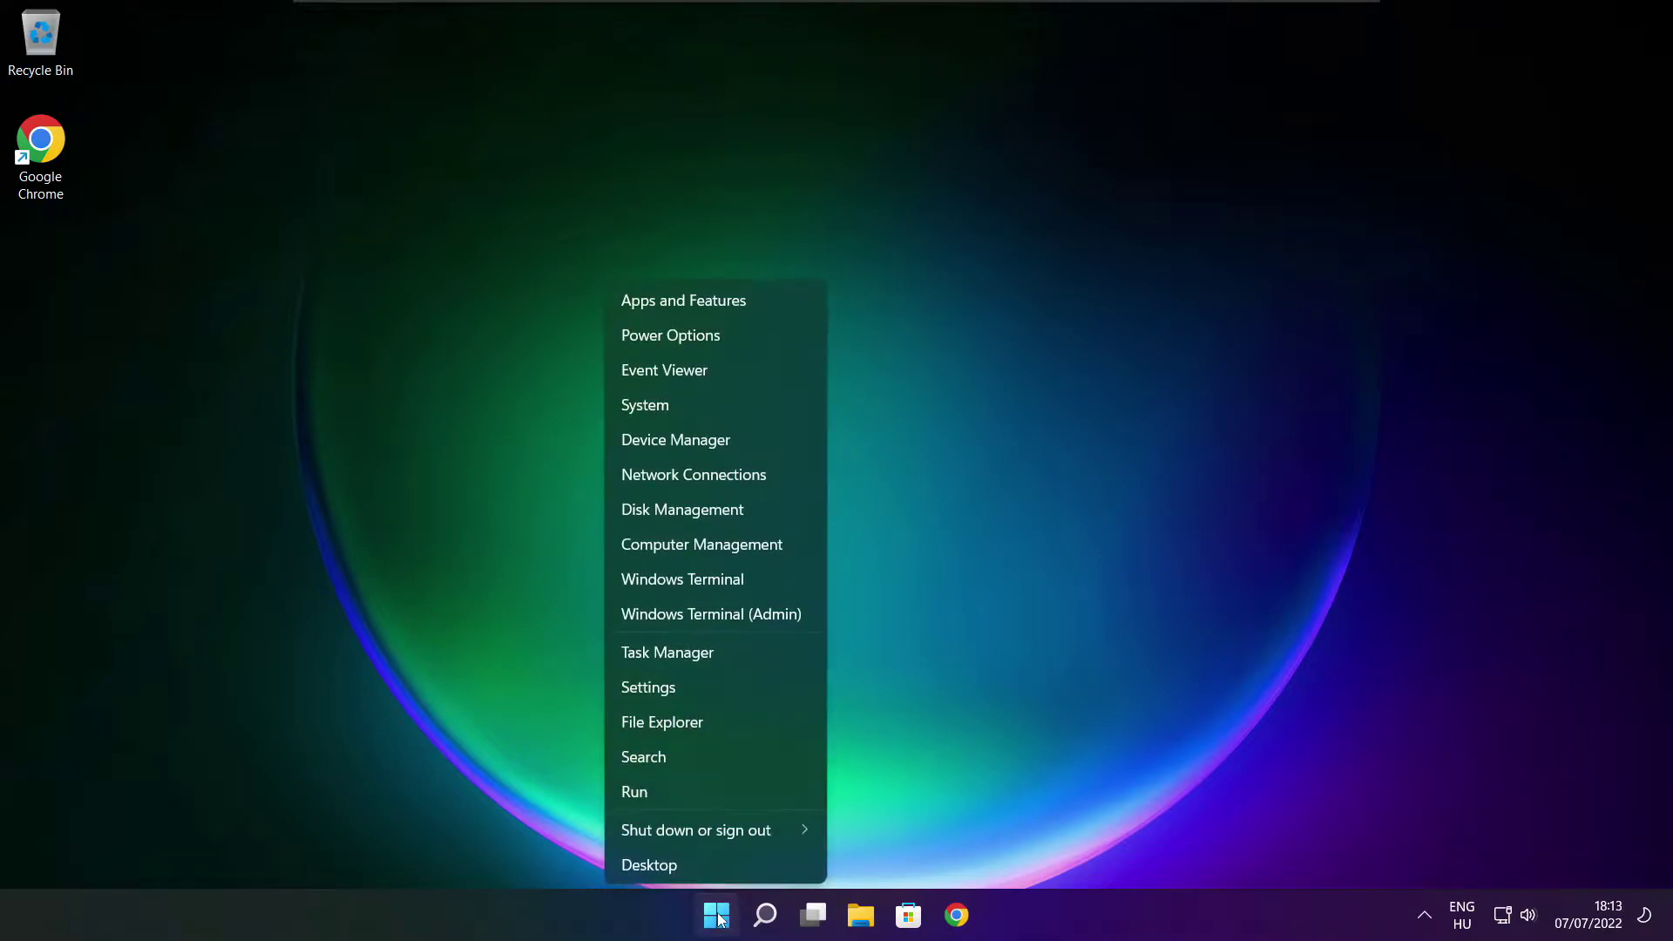
{"action": "left_click", "coordinate": [719, 652]}
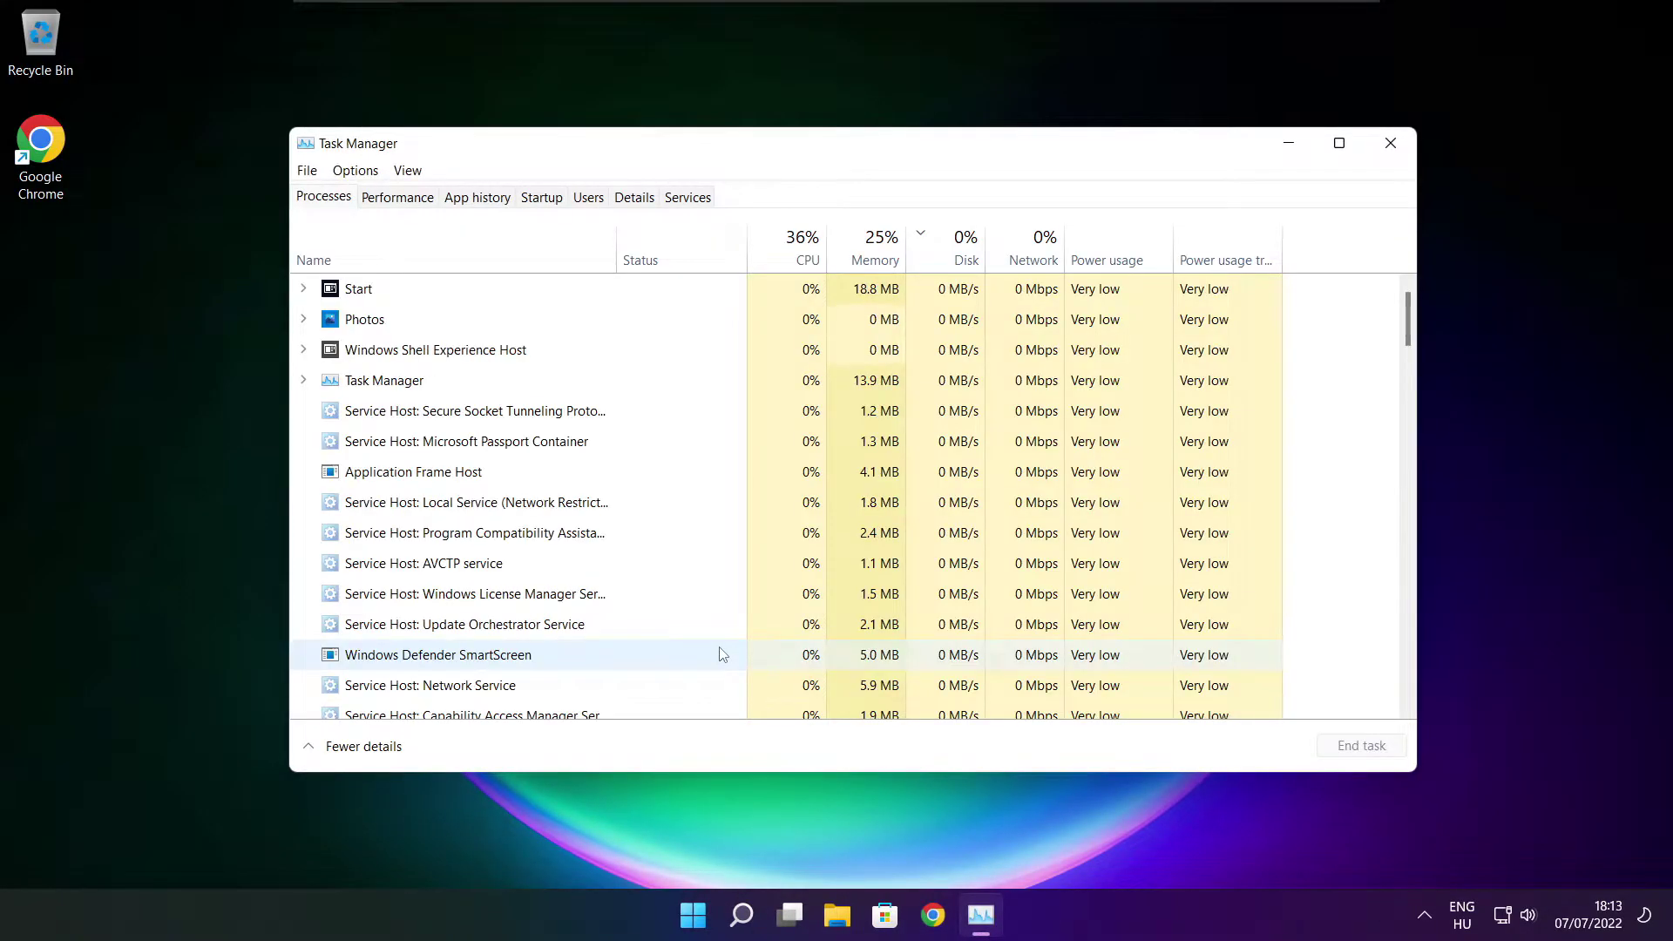
{"action": "left_click", "coordinate": [541, 198]}
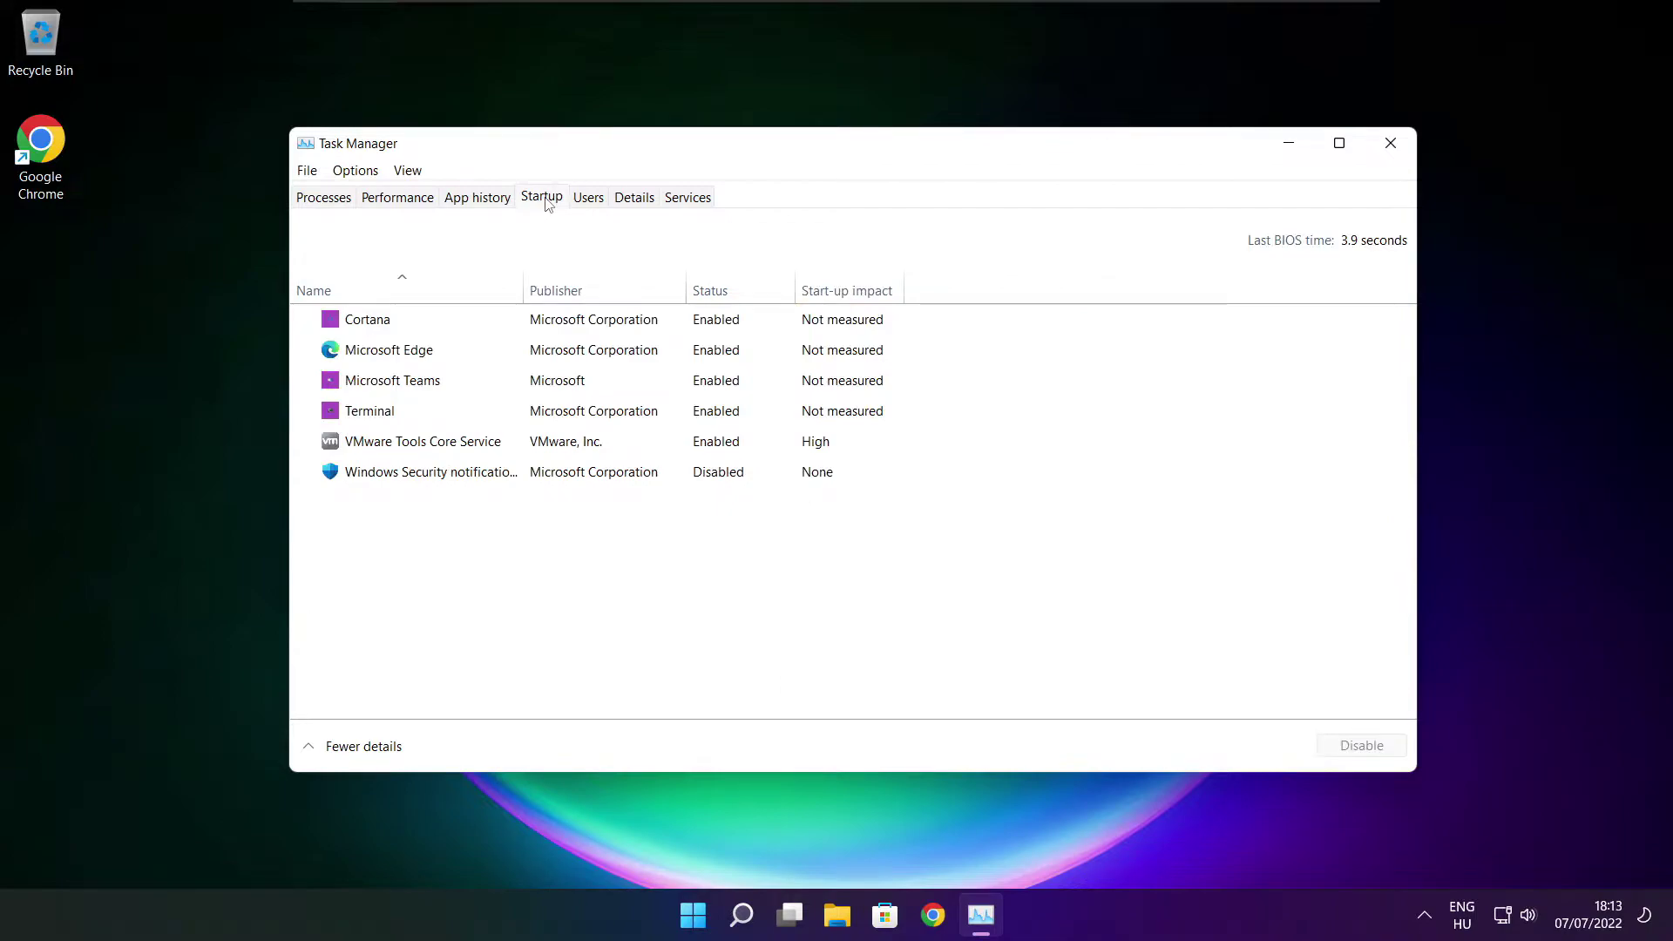
Disable Cortana, Microsoft Edge, Microsoft Teams and Terminal as startup apps.
{"action": "left_click", "coordinate": [615, 327]}
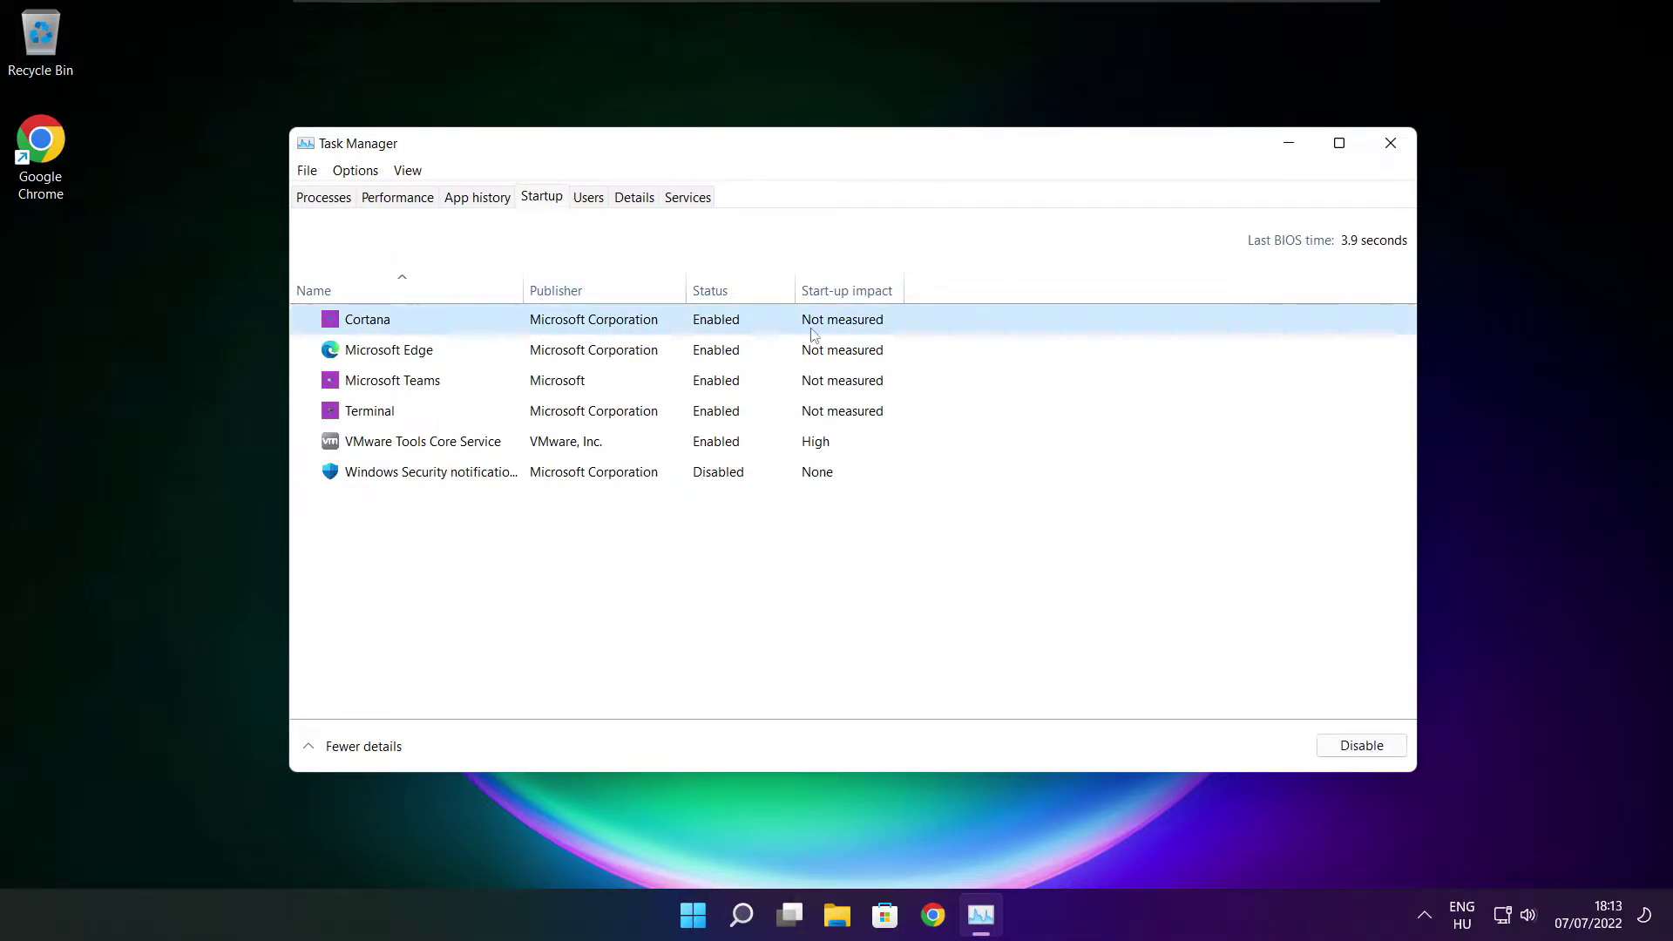
{"action": "left_click", "coordinate": [1361, 745]}
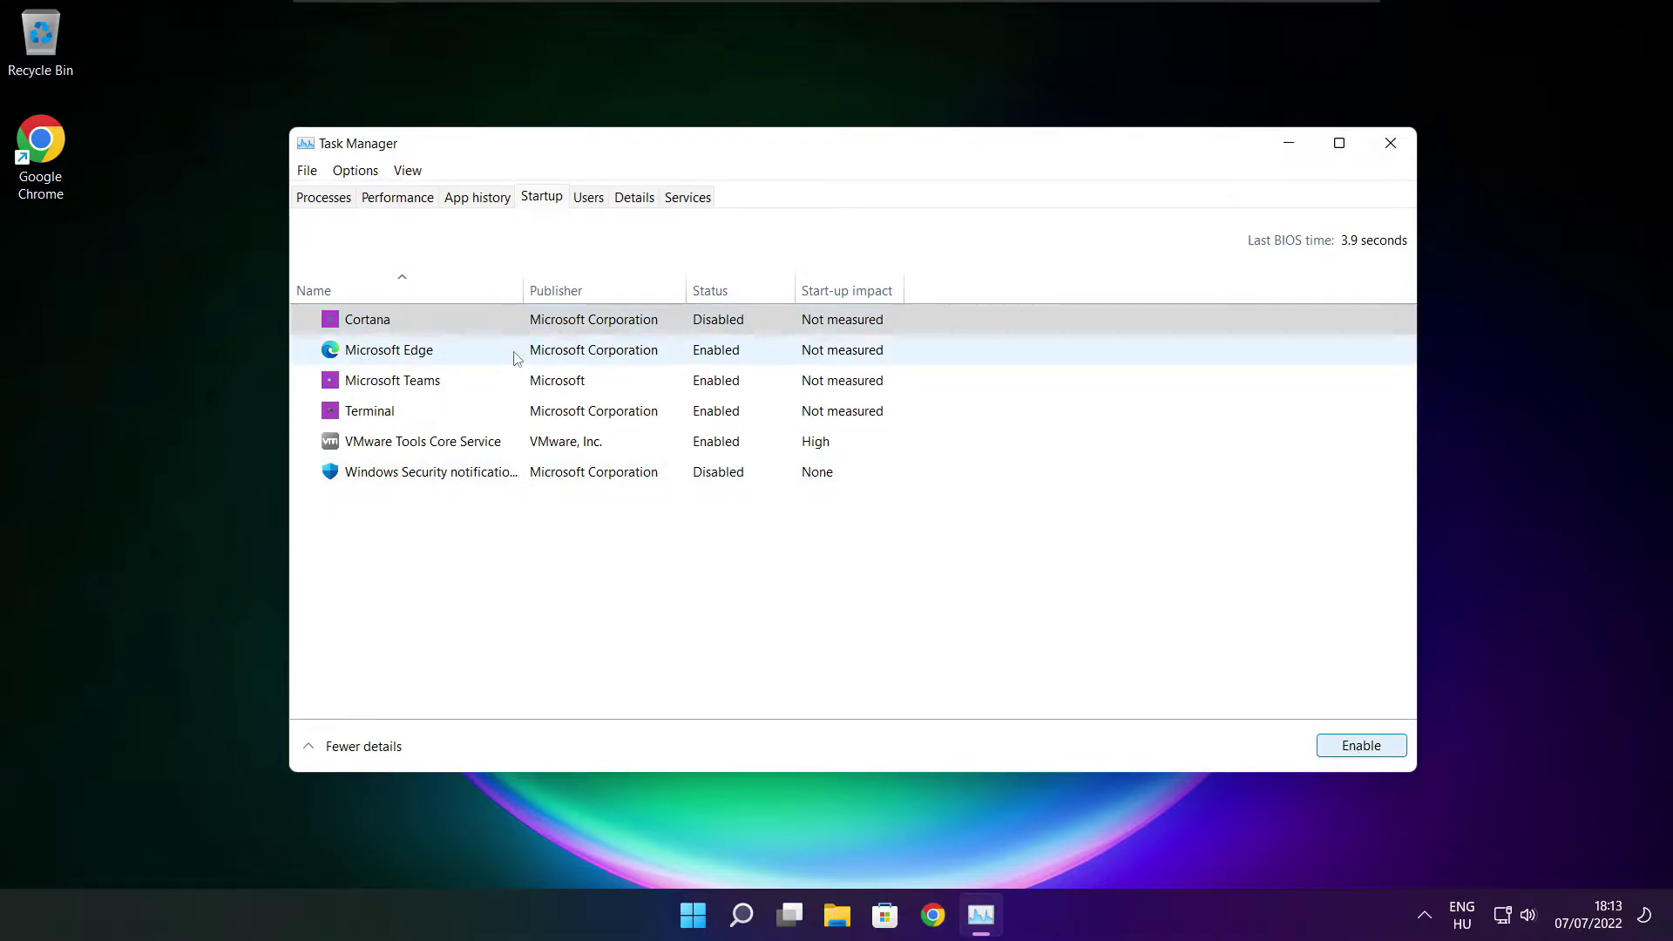
{"action": "left_click", "coordinate": [425, 352]}
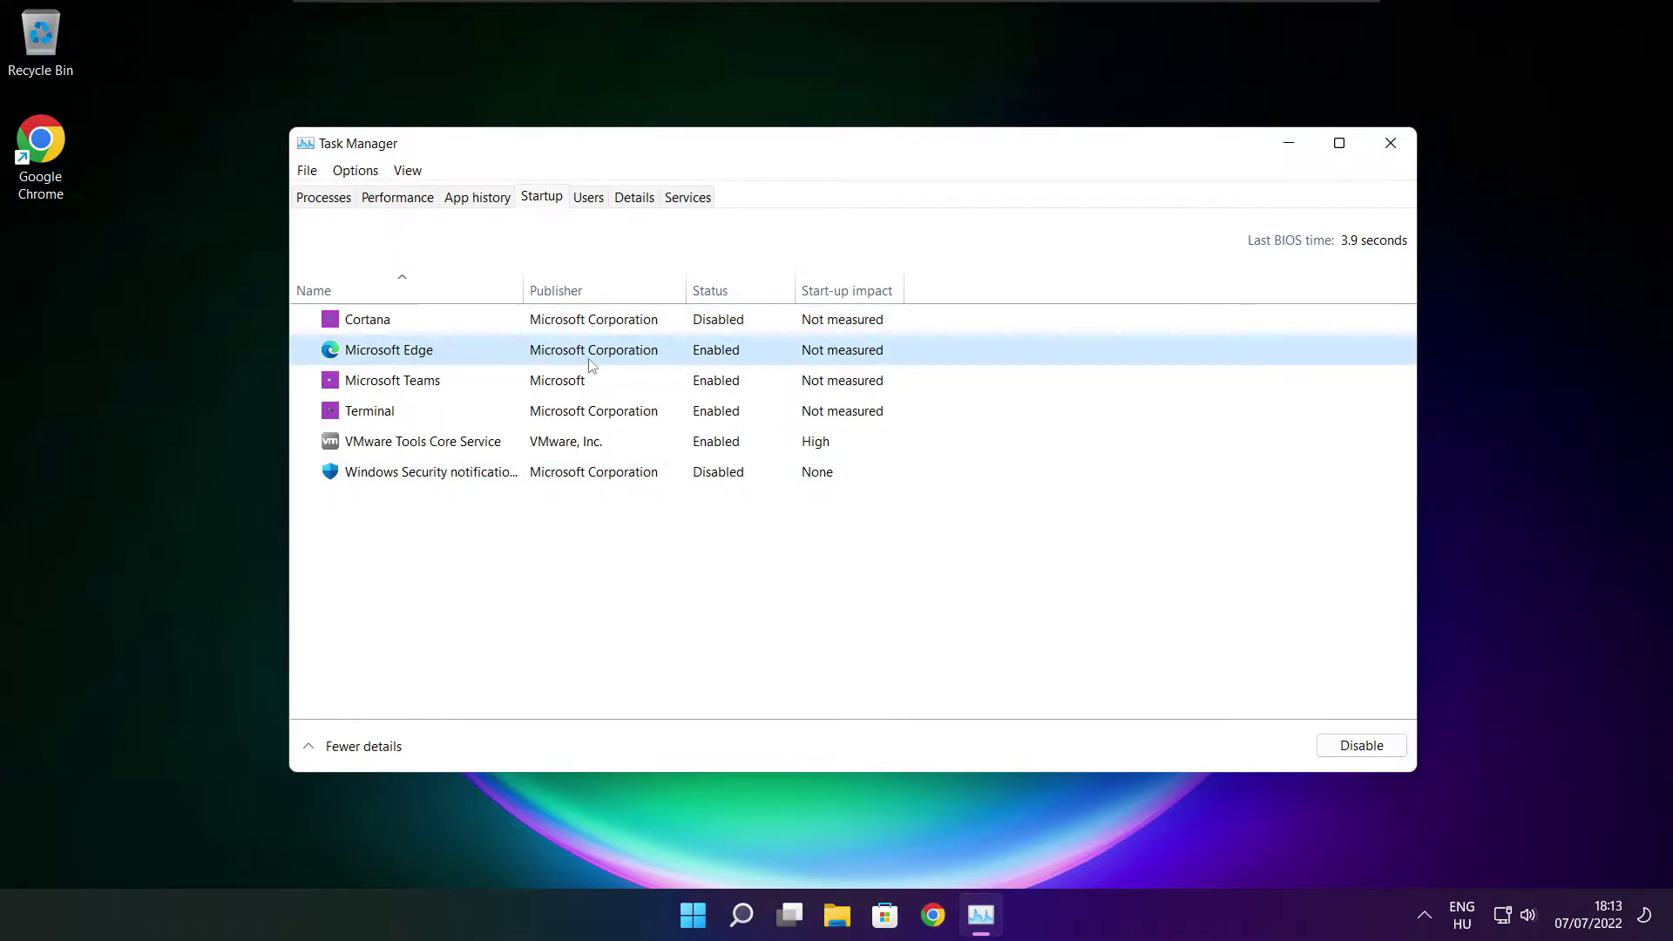
{"action": "left_click", "coordinate": [1361, 745]}
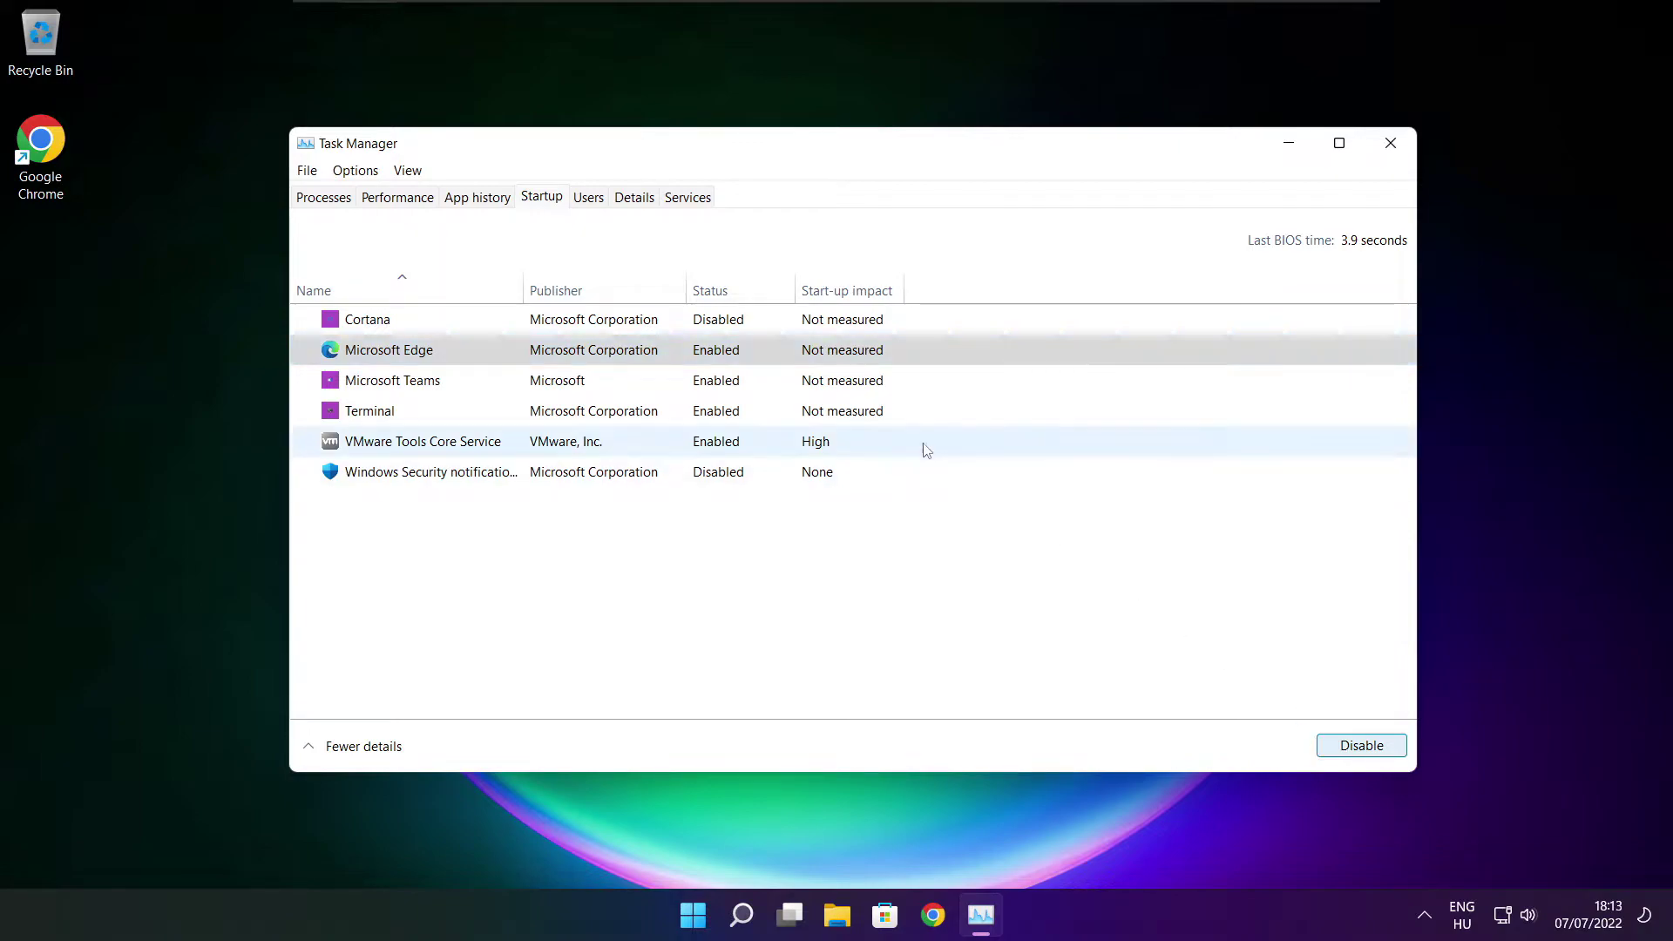
{"action": "left_click", "coordinate": [739, 385]}
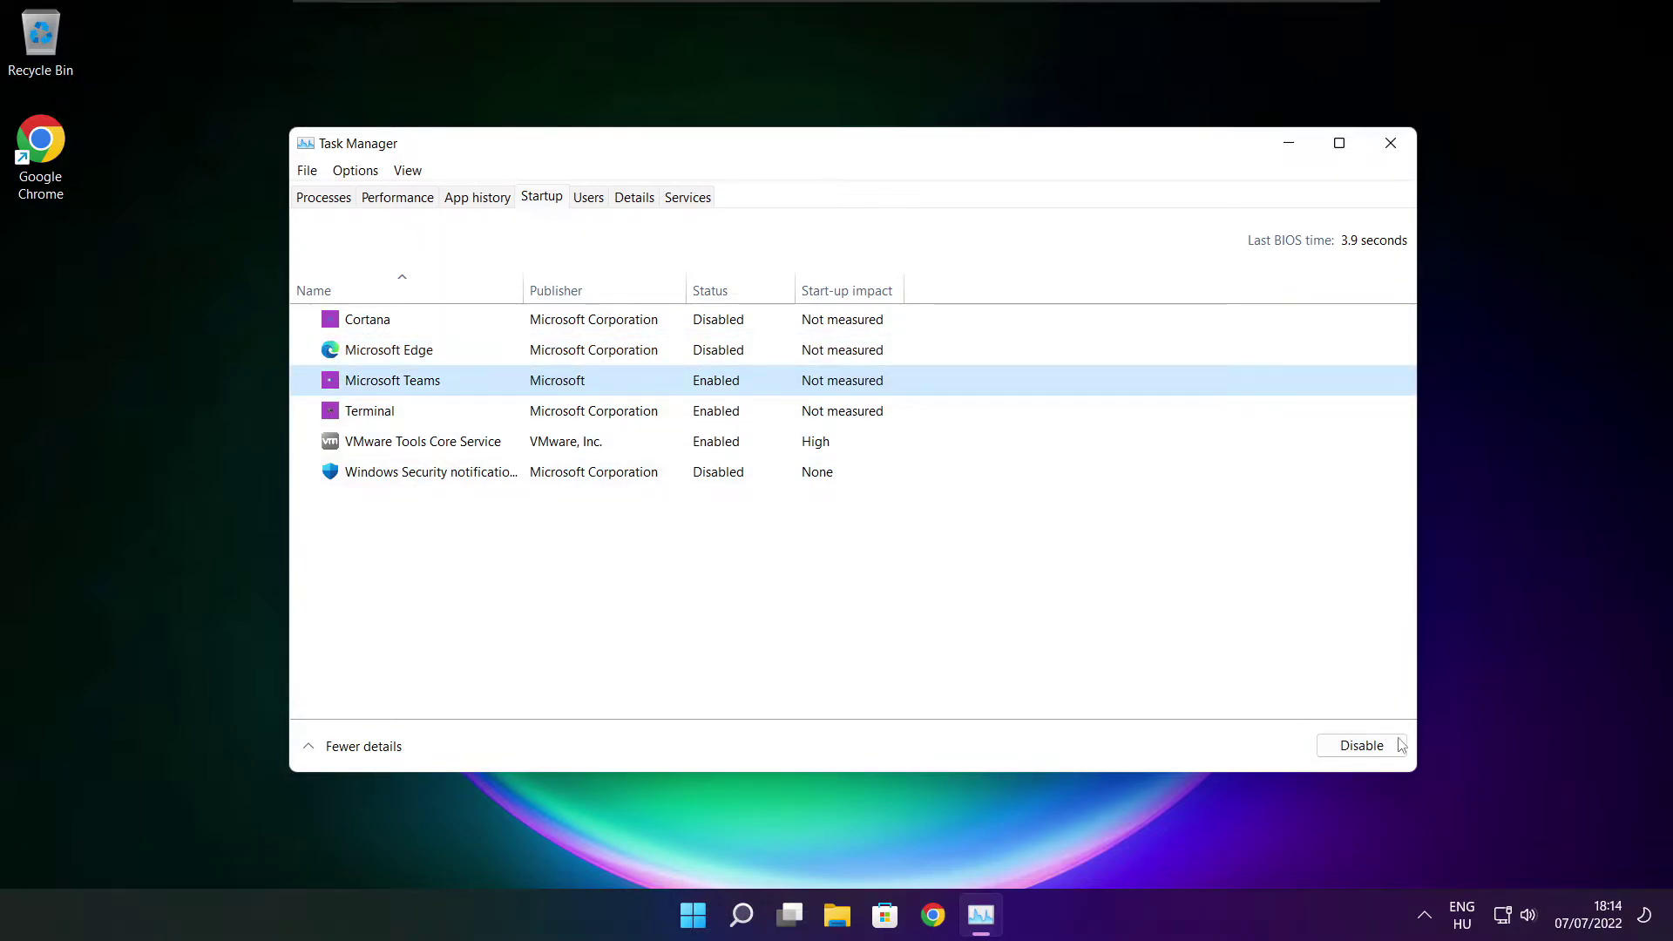
{"action": "left_click", "coordinate": [1375, 756]}
{"action": "left_click", "coordinate": [629, 416]}
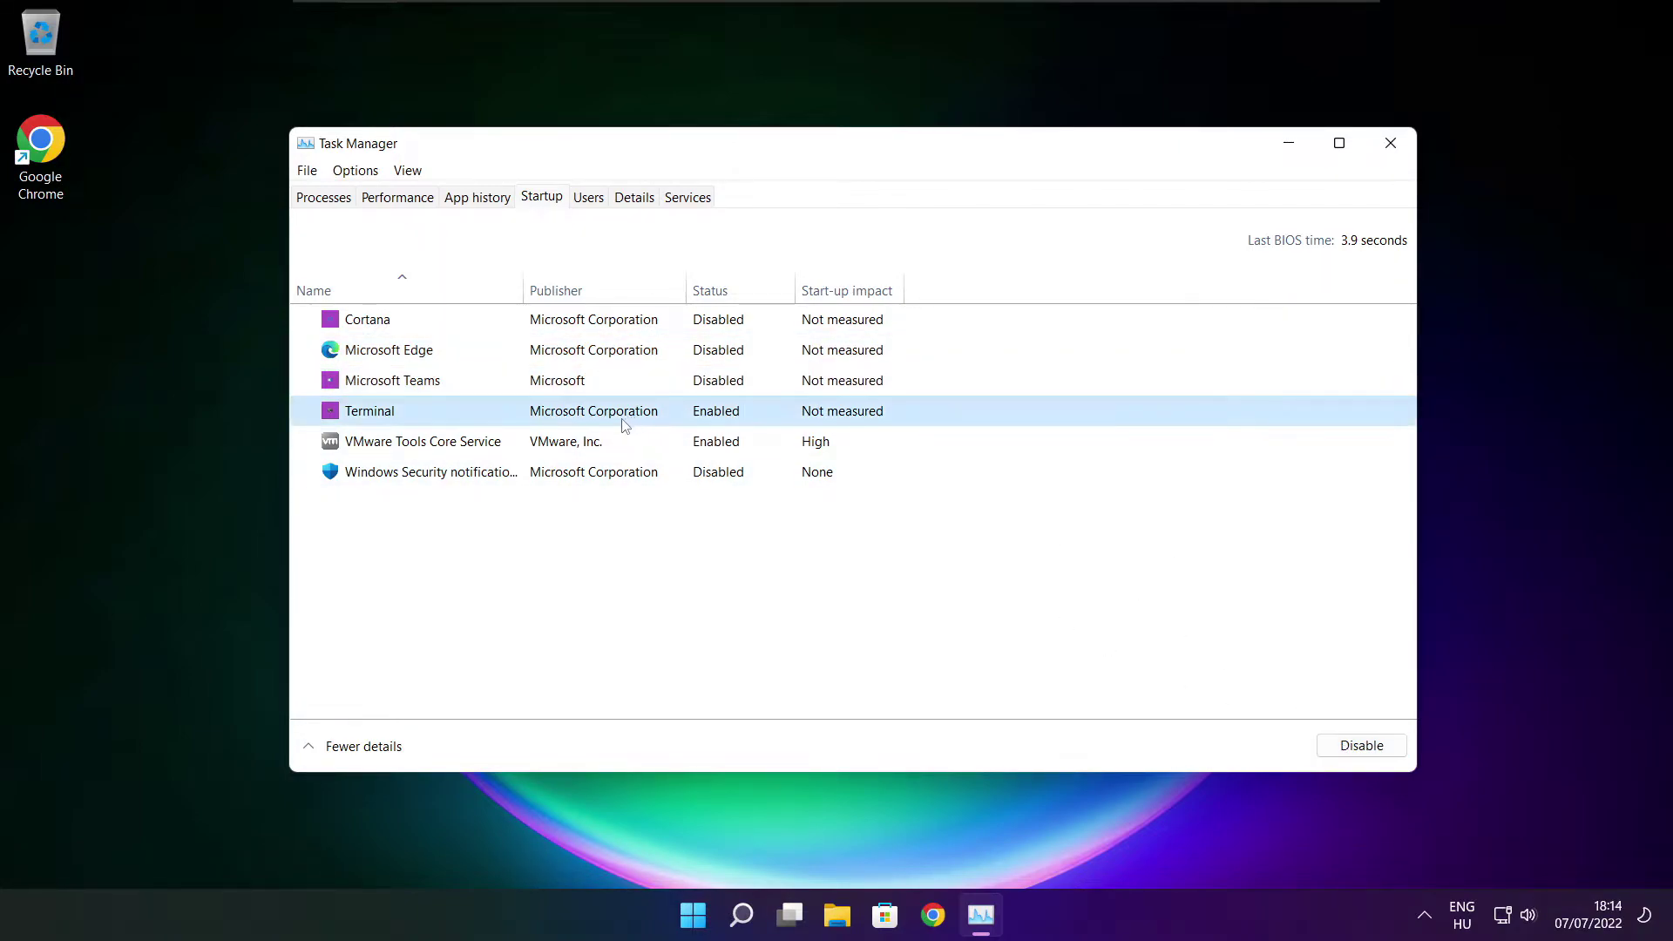
{"action": "left_click", "coordinate": [1361, 746]}
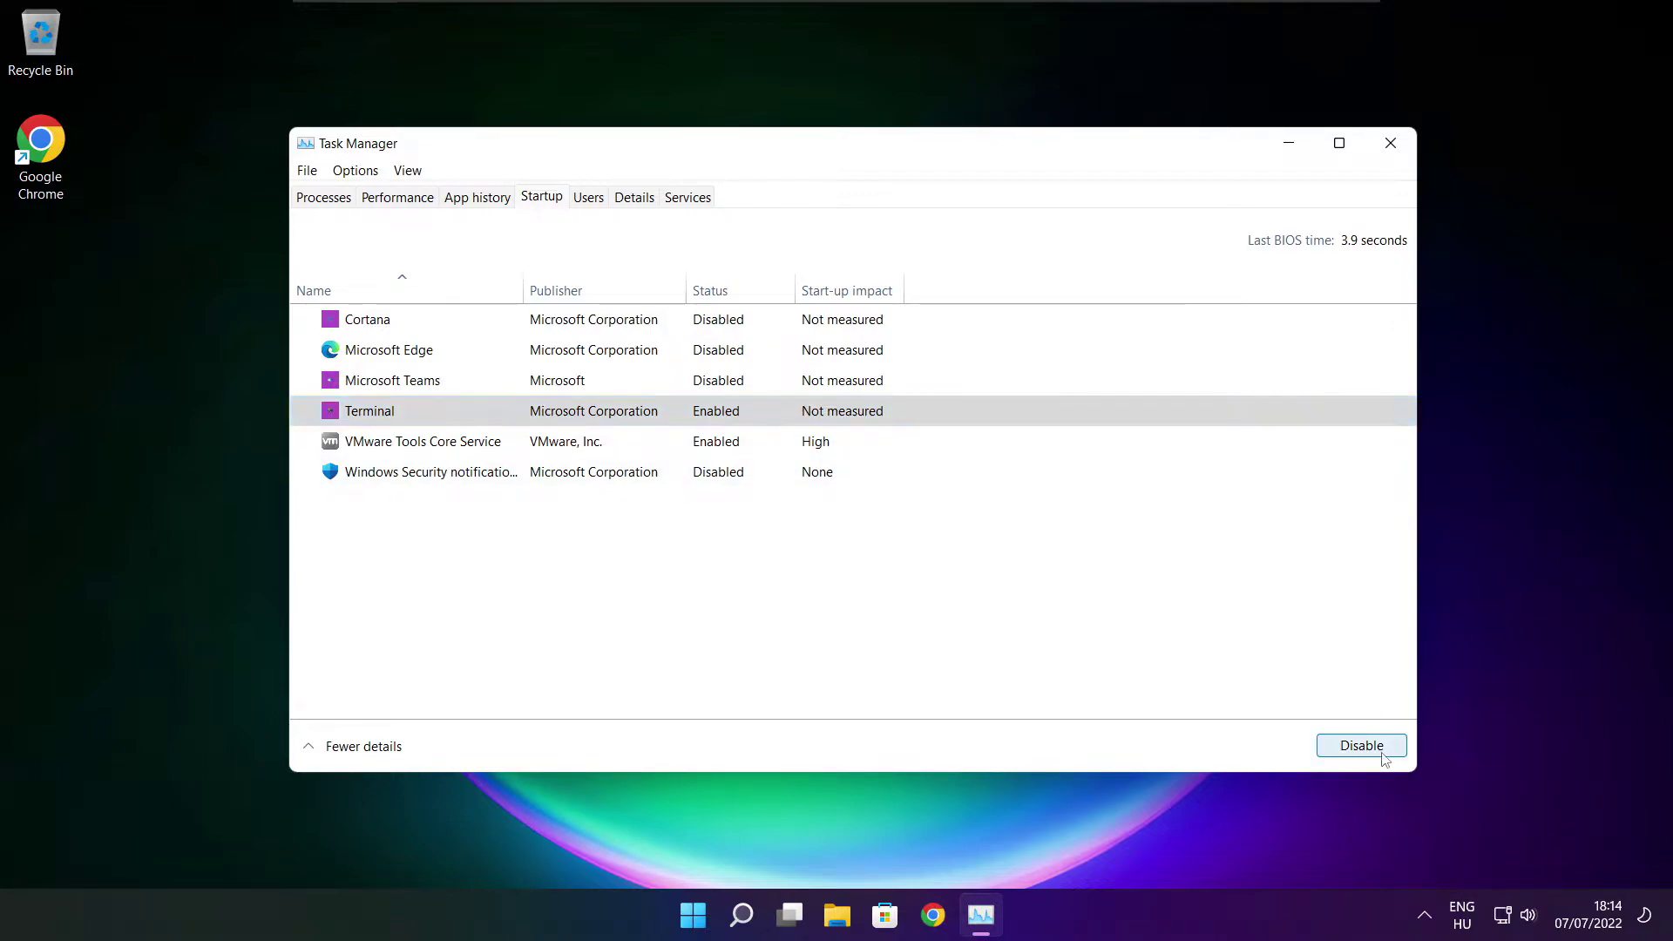
{"action": "left_click", "coordinate": [689, 419]}
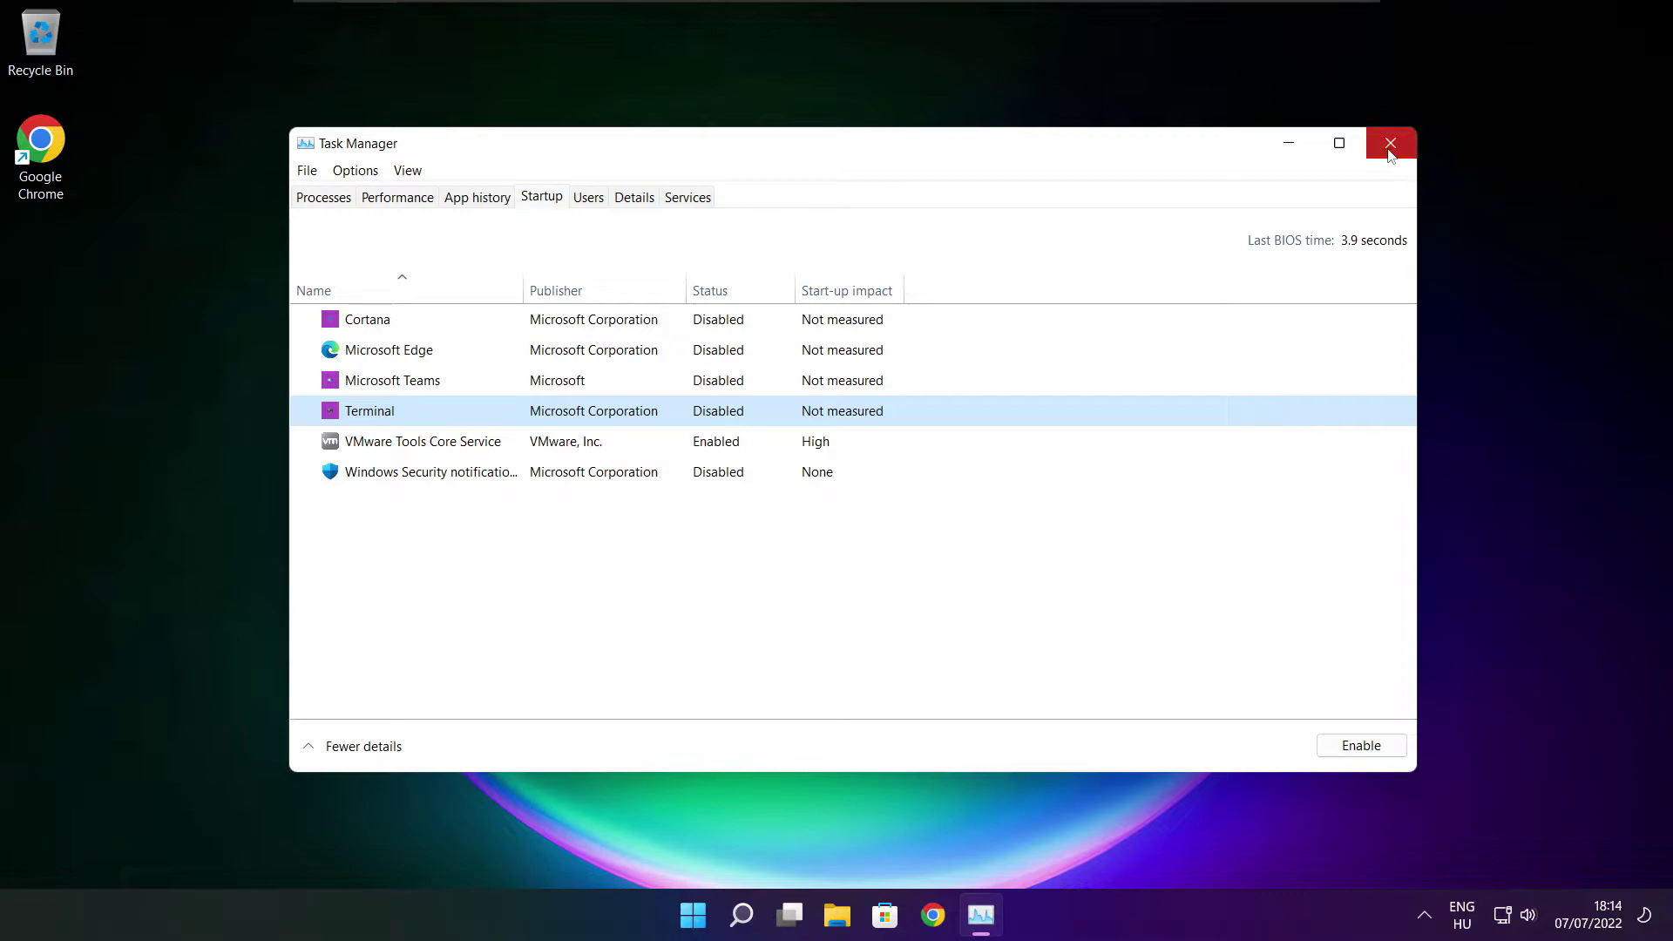
Close Task Manager and launch Defragment and Optimise Drives by searching 'optimise'.
{"action": "left_click", "coordinate": [1390, 142]}
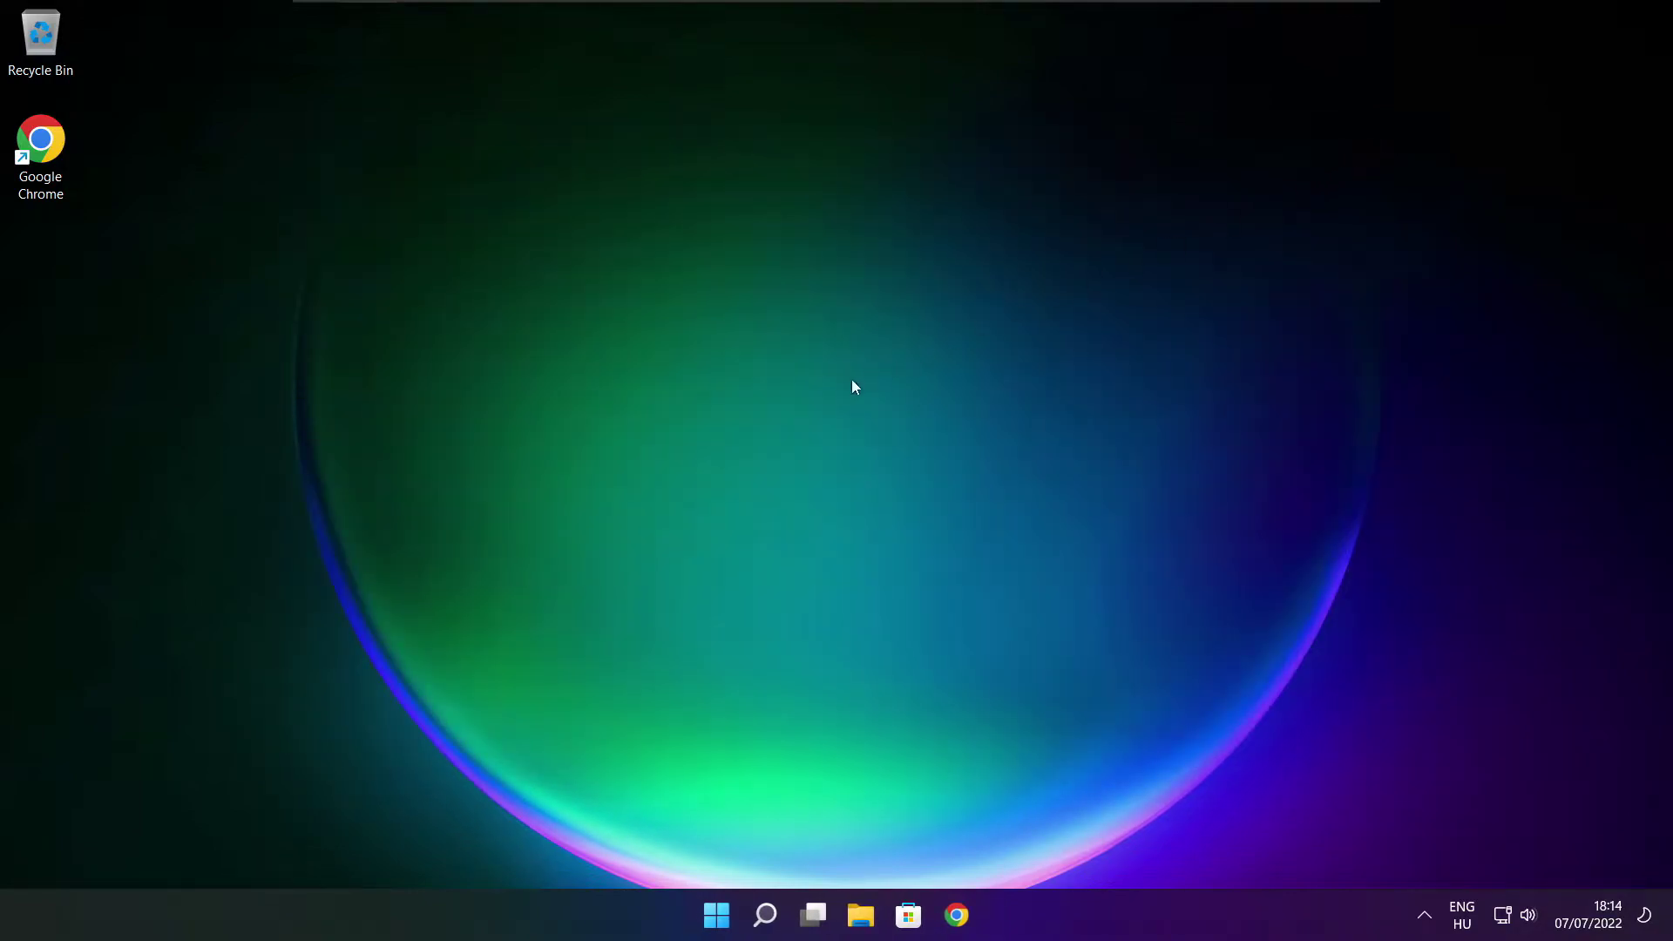
{"action": "right_click", "coordinate": [767, 915]}
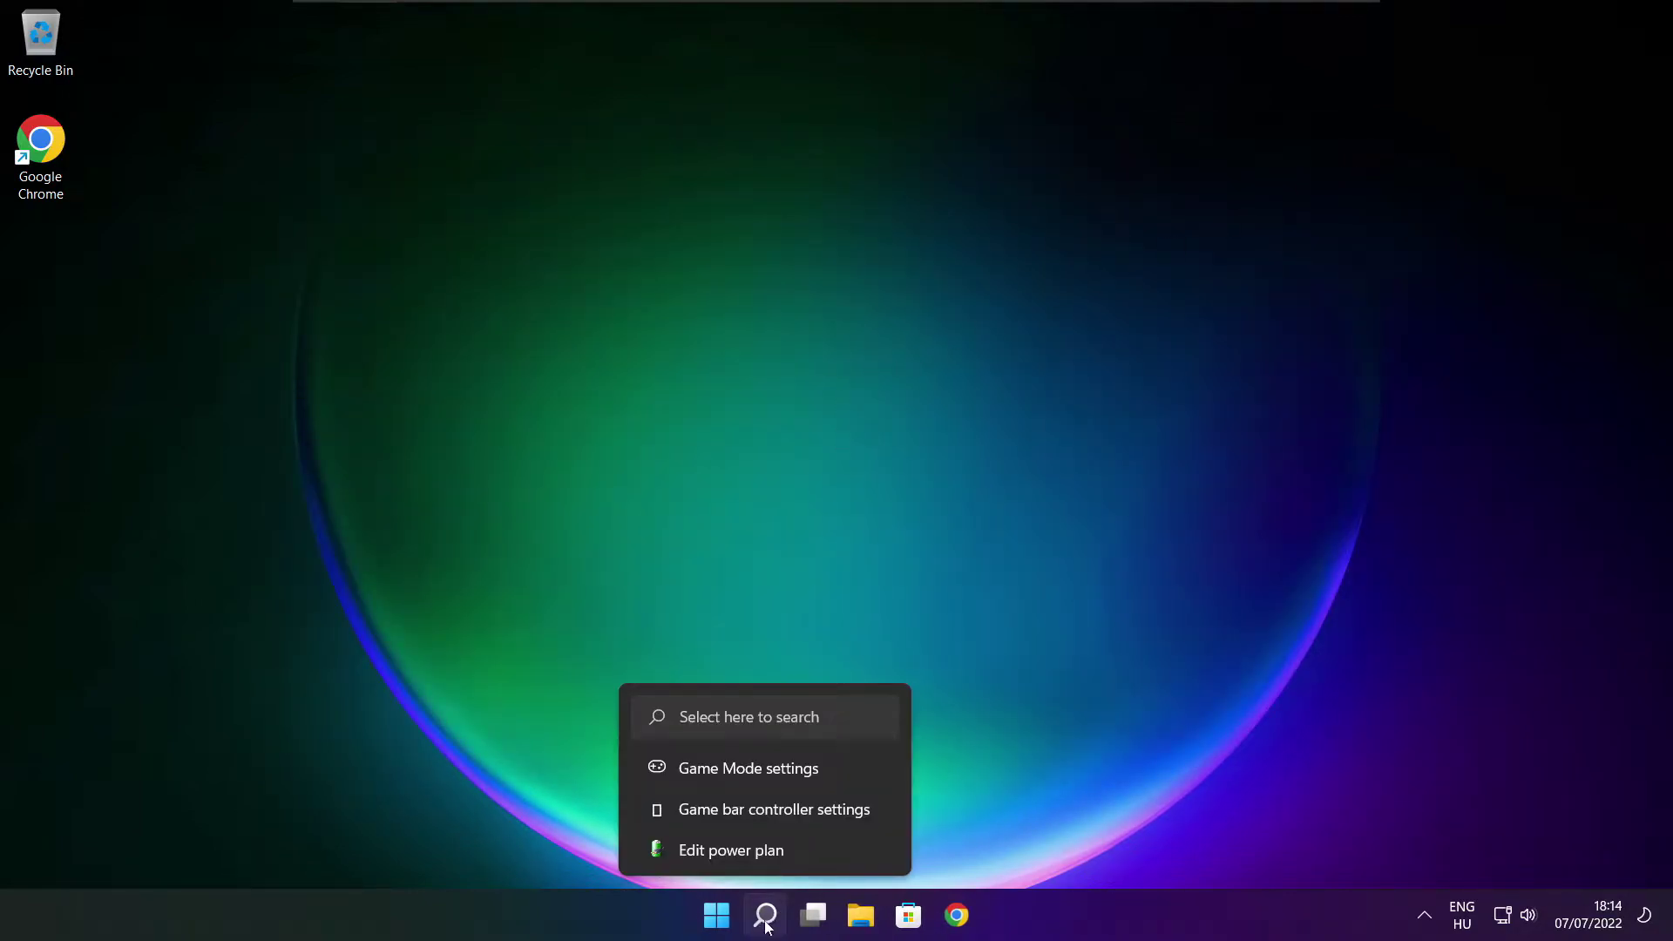
{"action": "left_click", "coordinate": [766, 916]}
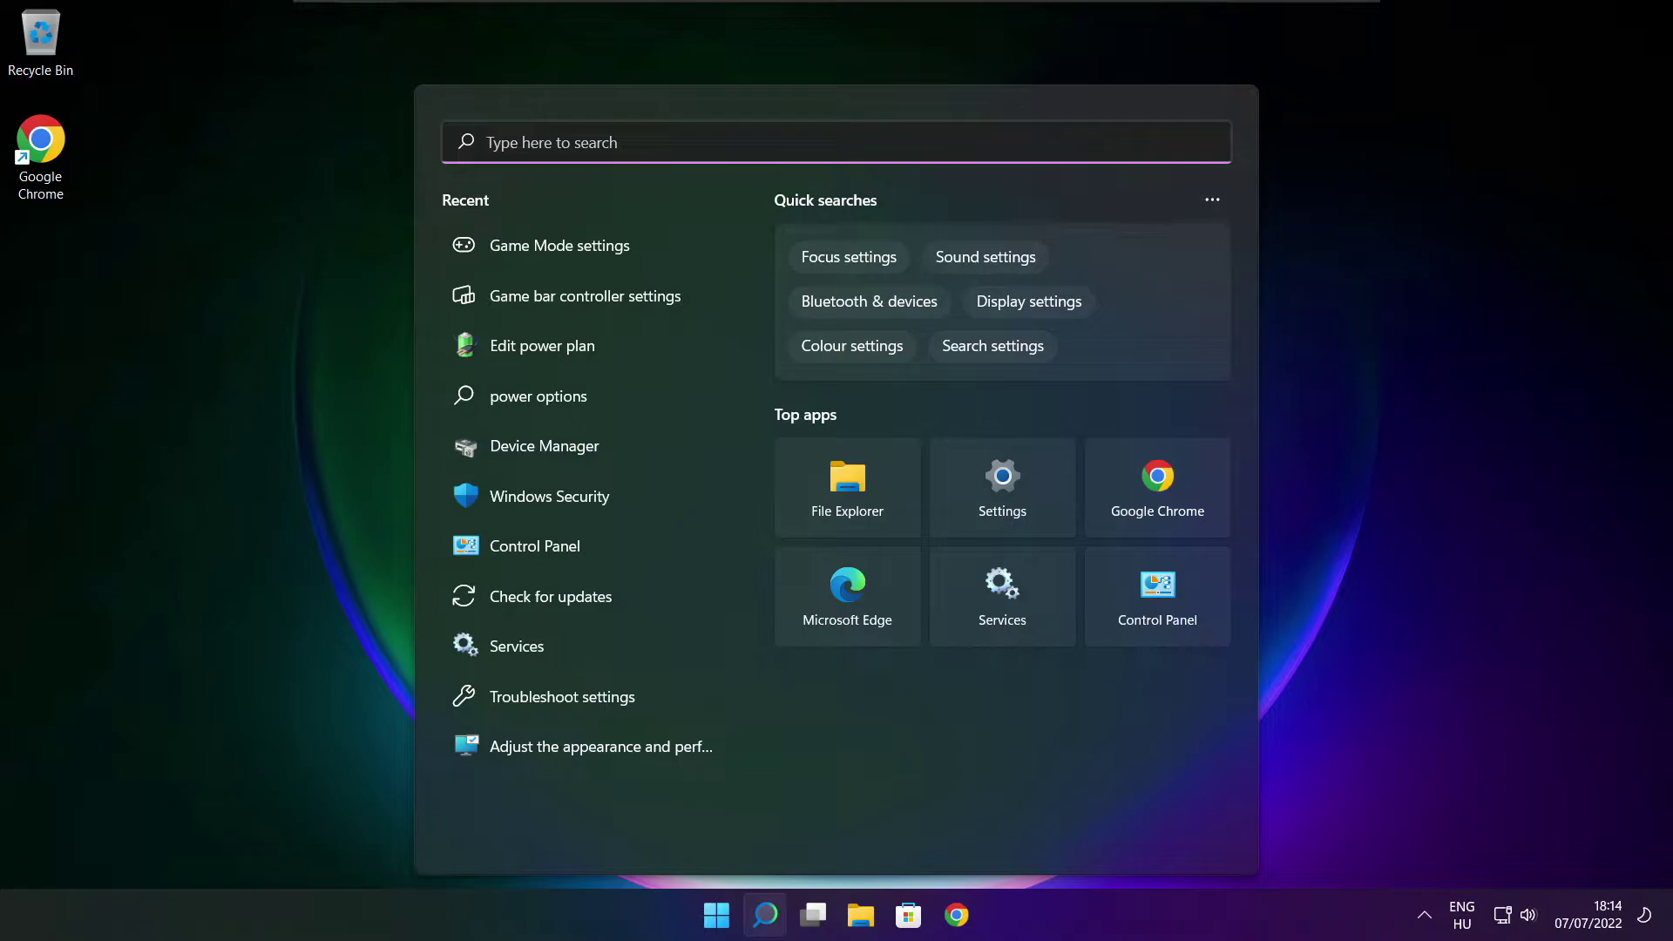
{"action": "type", "text": "optimi"}
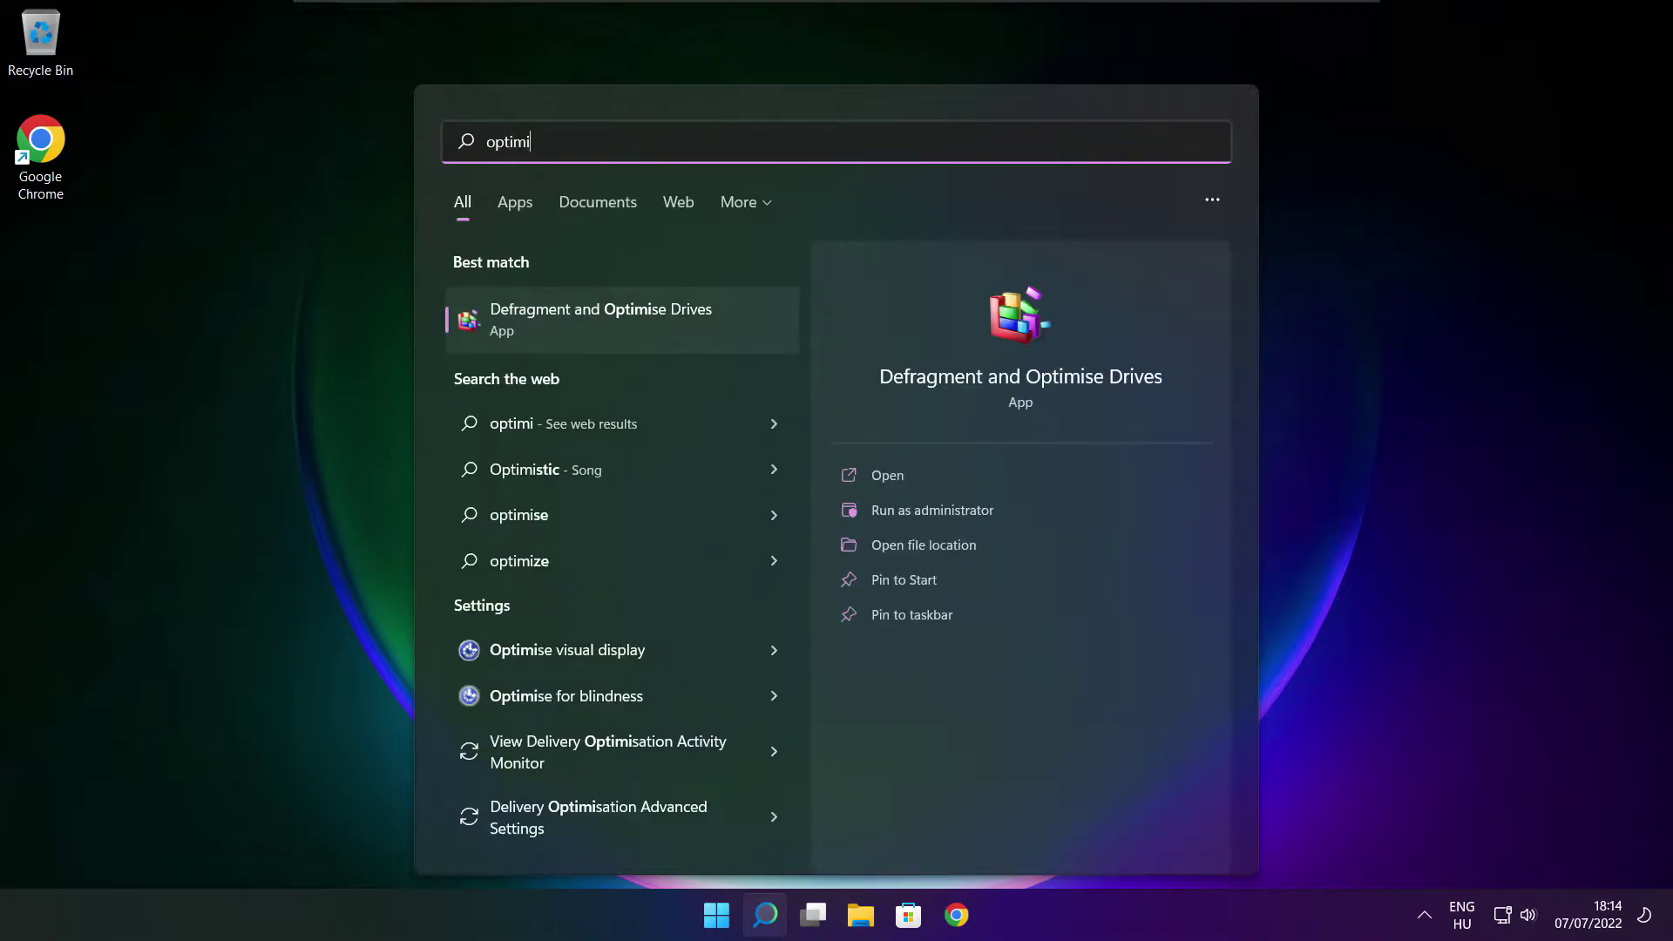
{"action": "type", "text": "se"}
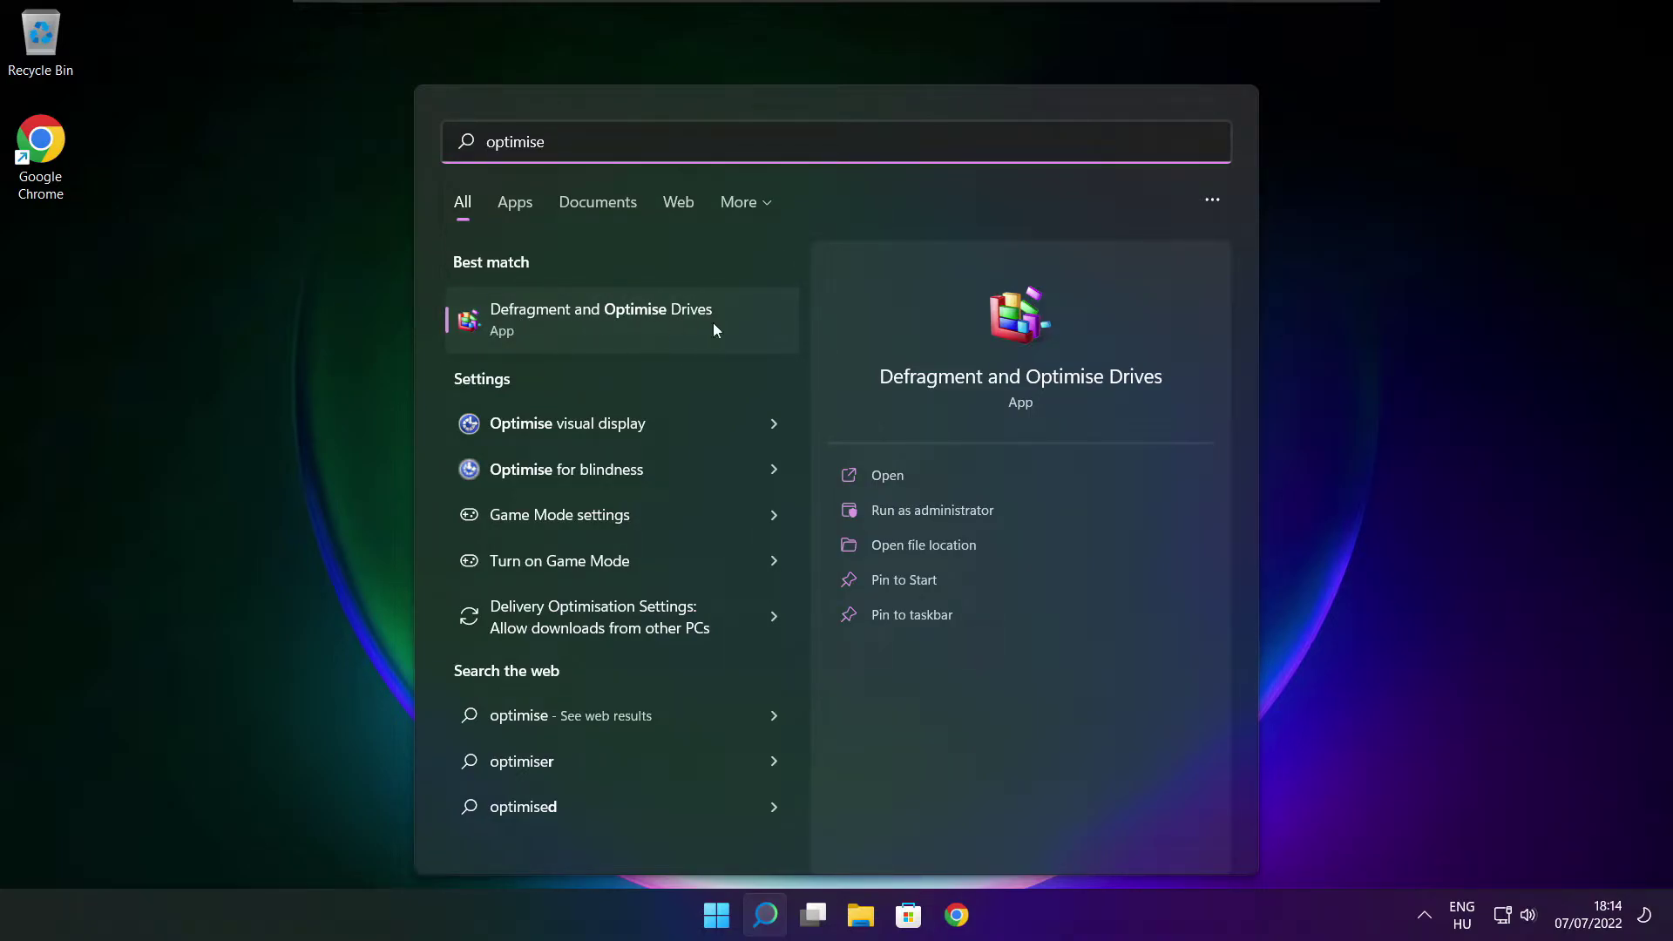
{"action": "left_click", "coordinate": [642, 317]}
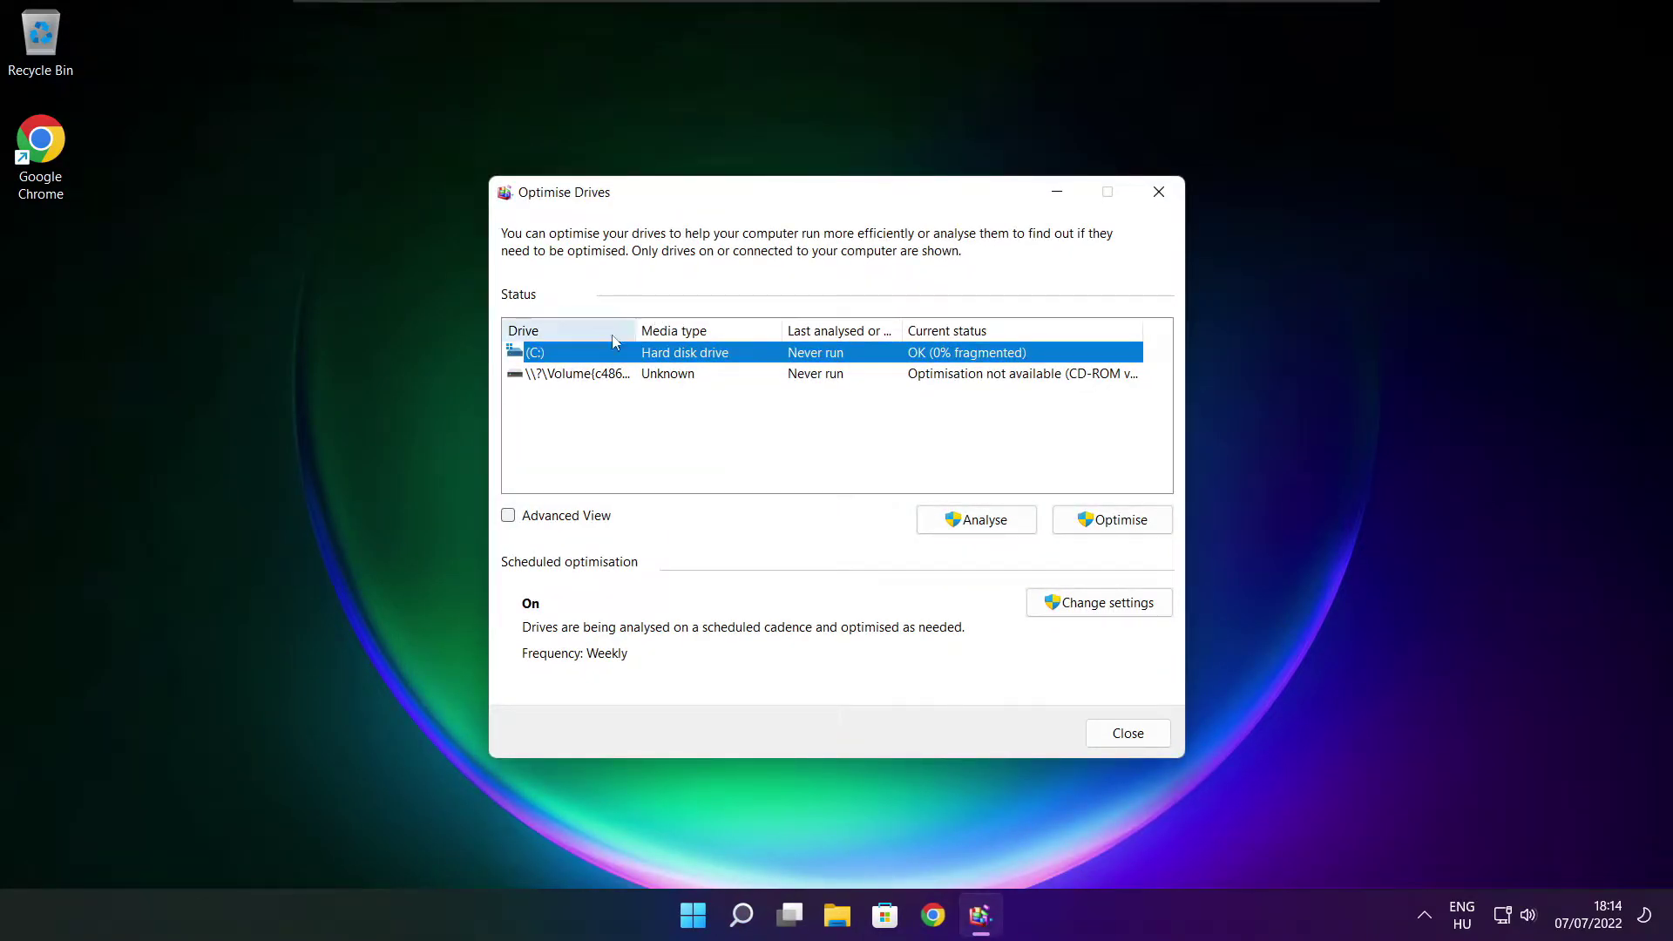
Analyse drive C: (9% fragmented) and start optimising it.
{"action": "left_click", "coordinate": [976, 520]}
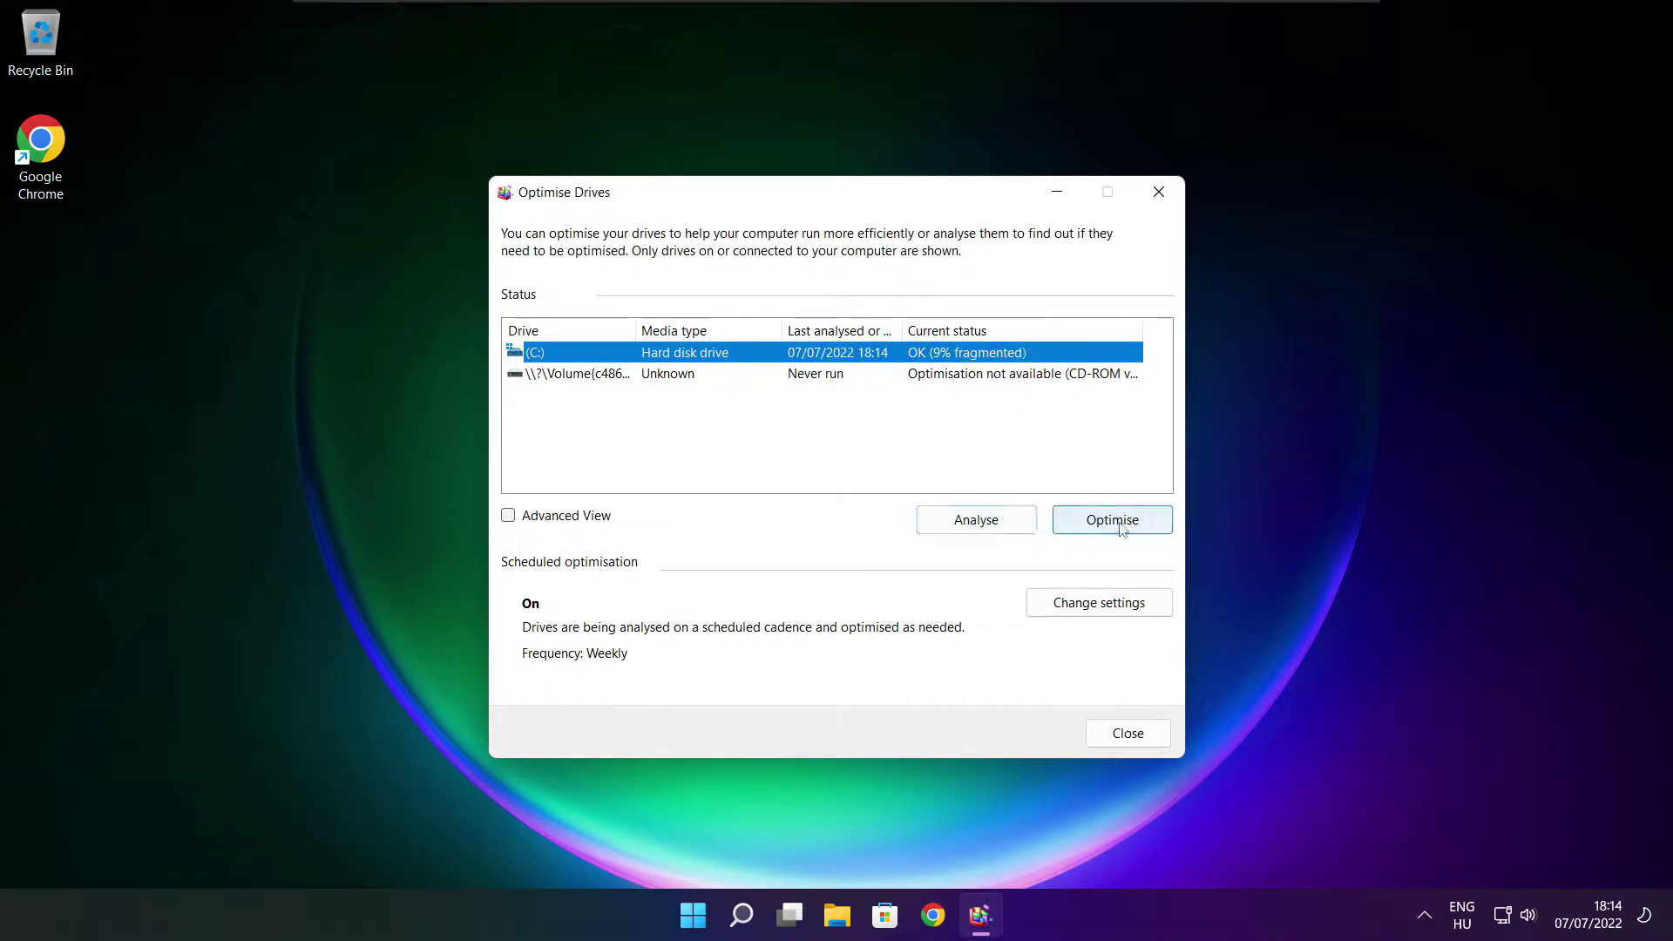
{"action": "left_click", "coordinate": [1113, 519]}
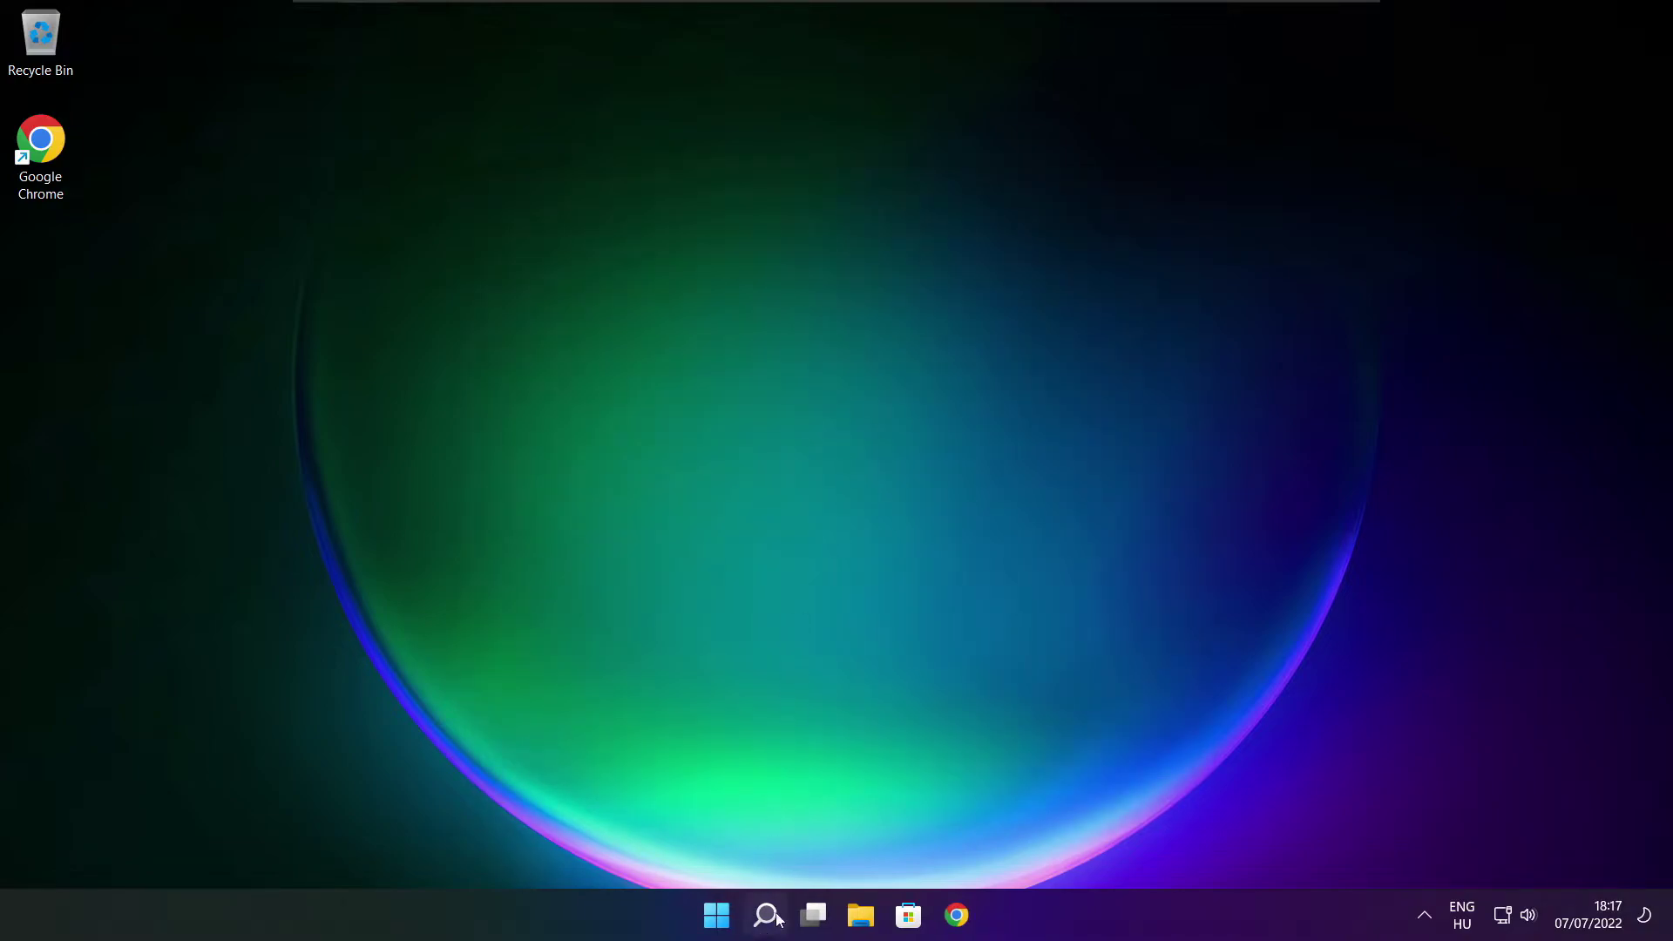
Run Check for updates on the Windows Update page, then close Settings.
{"action": "left_click", "coordinate": [765, 915]}
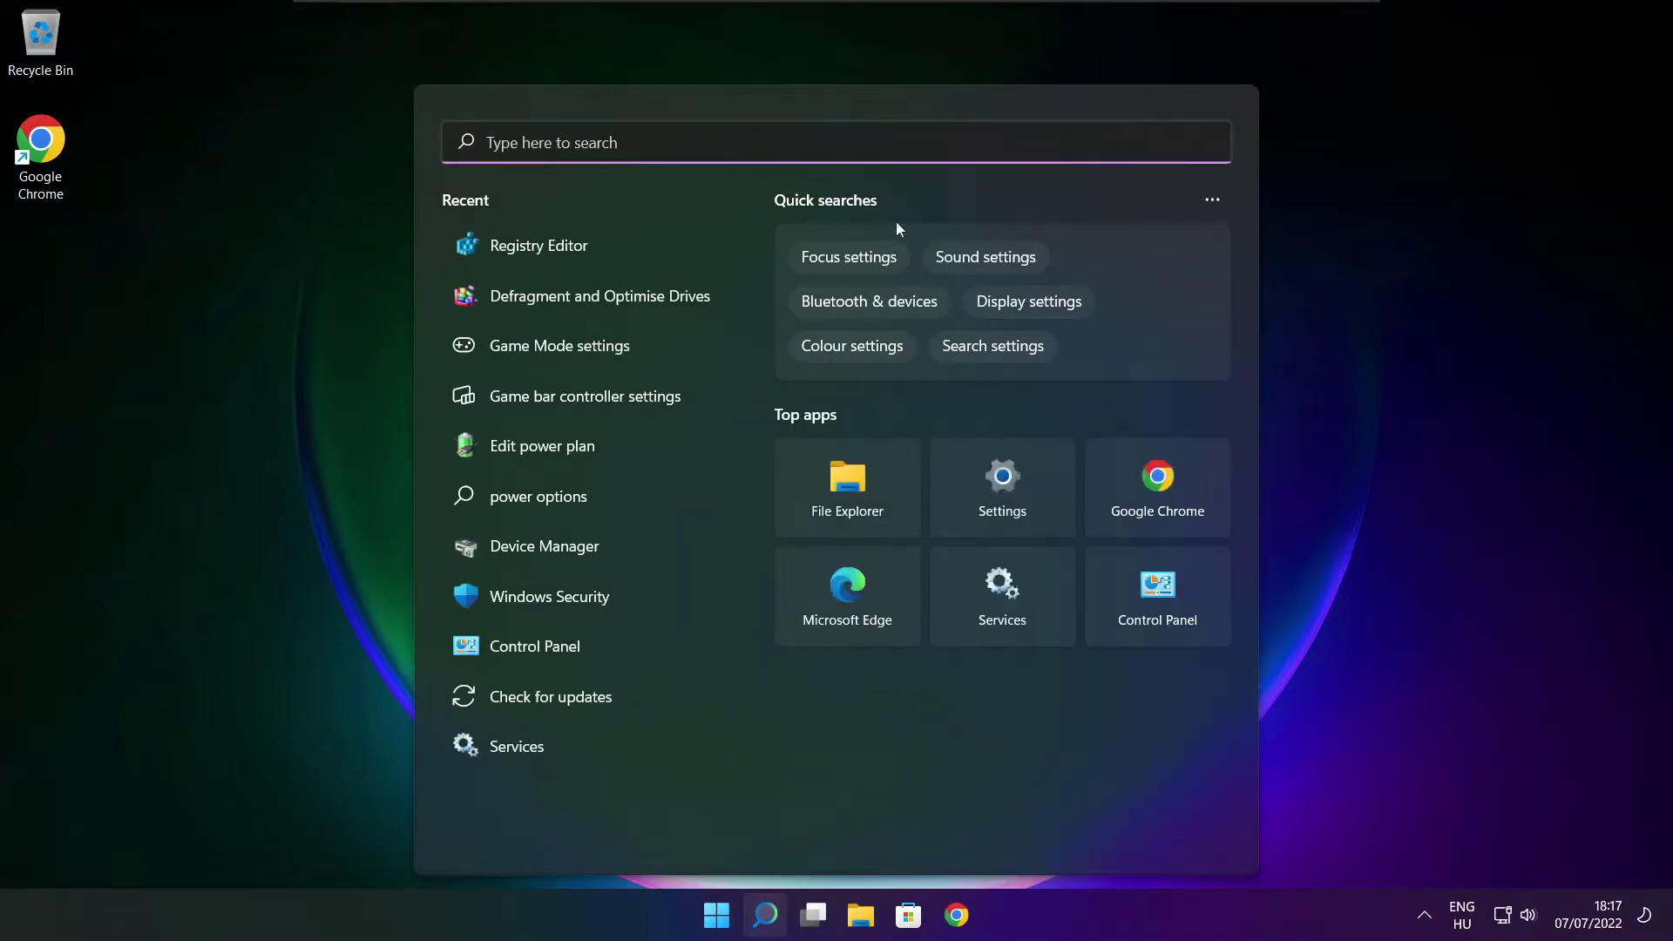
{"action": "type", "text": "updates"}
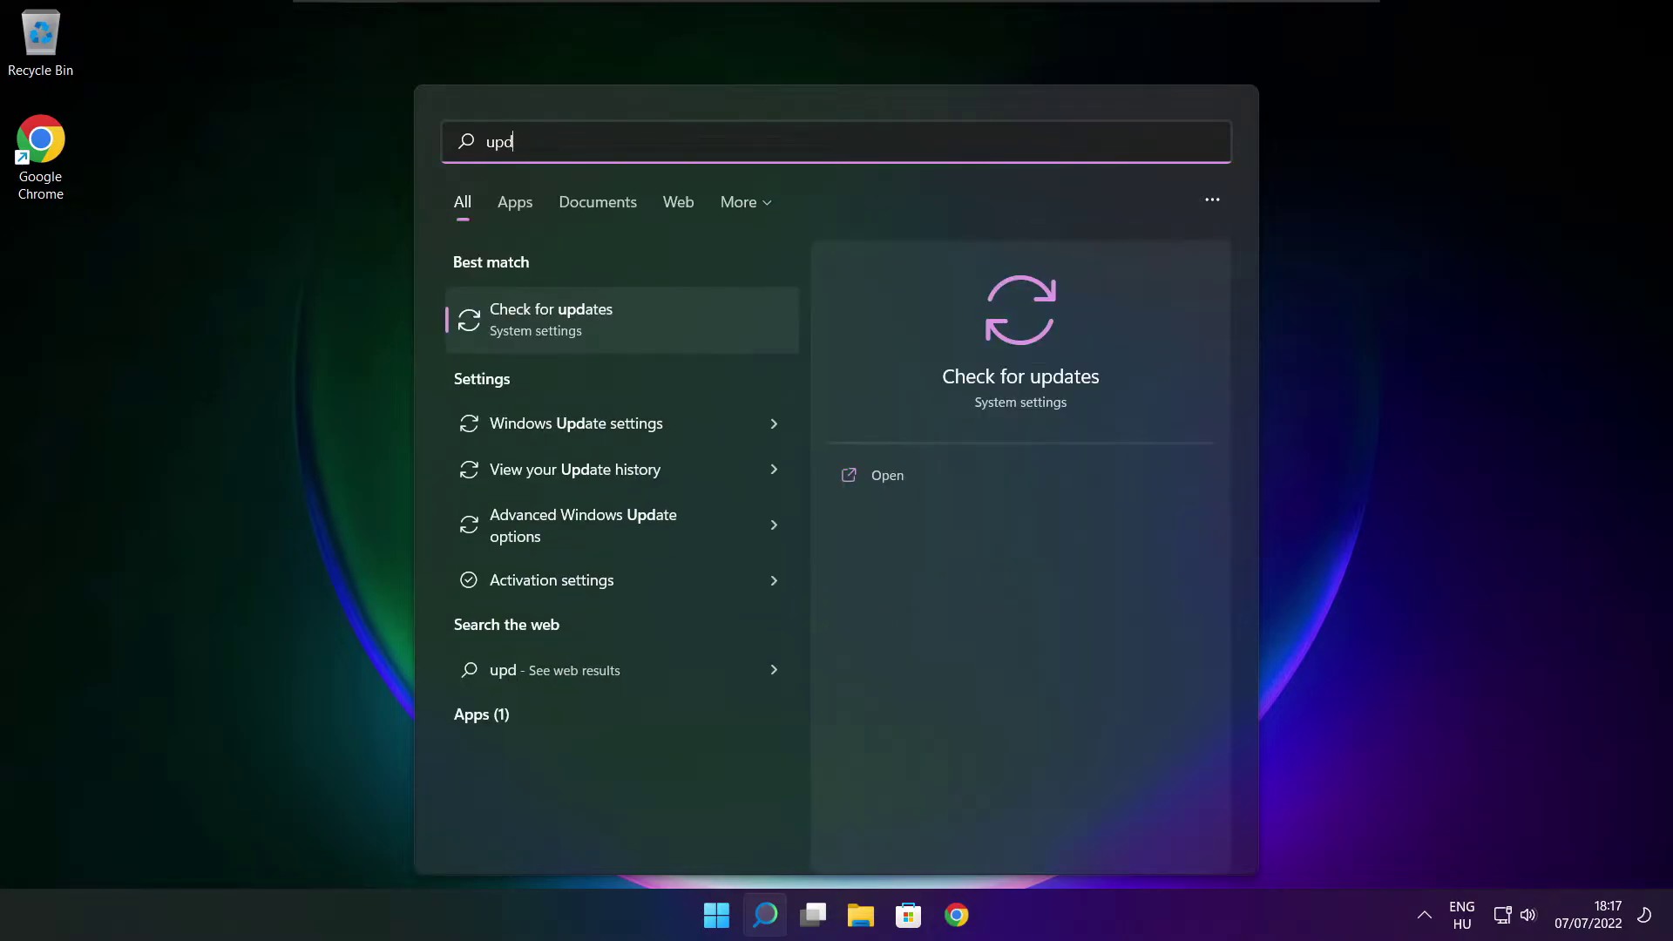
{"action": "left_click", "coordinate": [608, 323]}
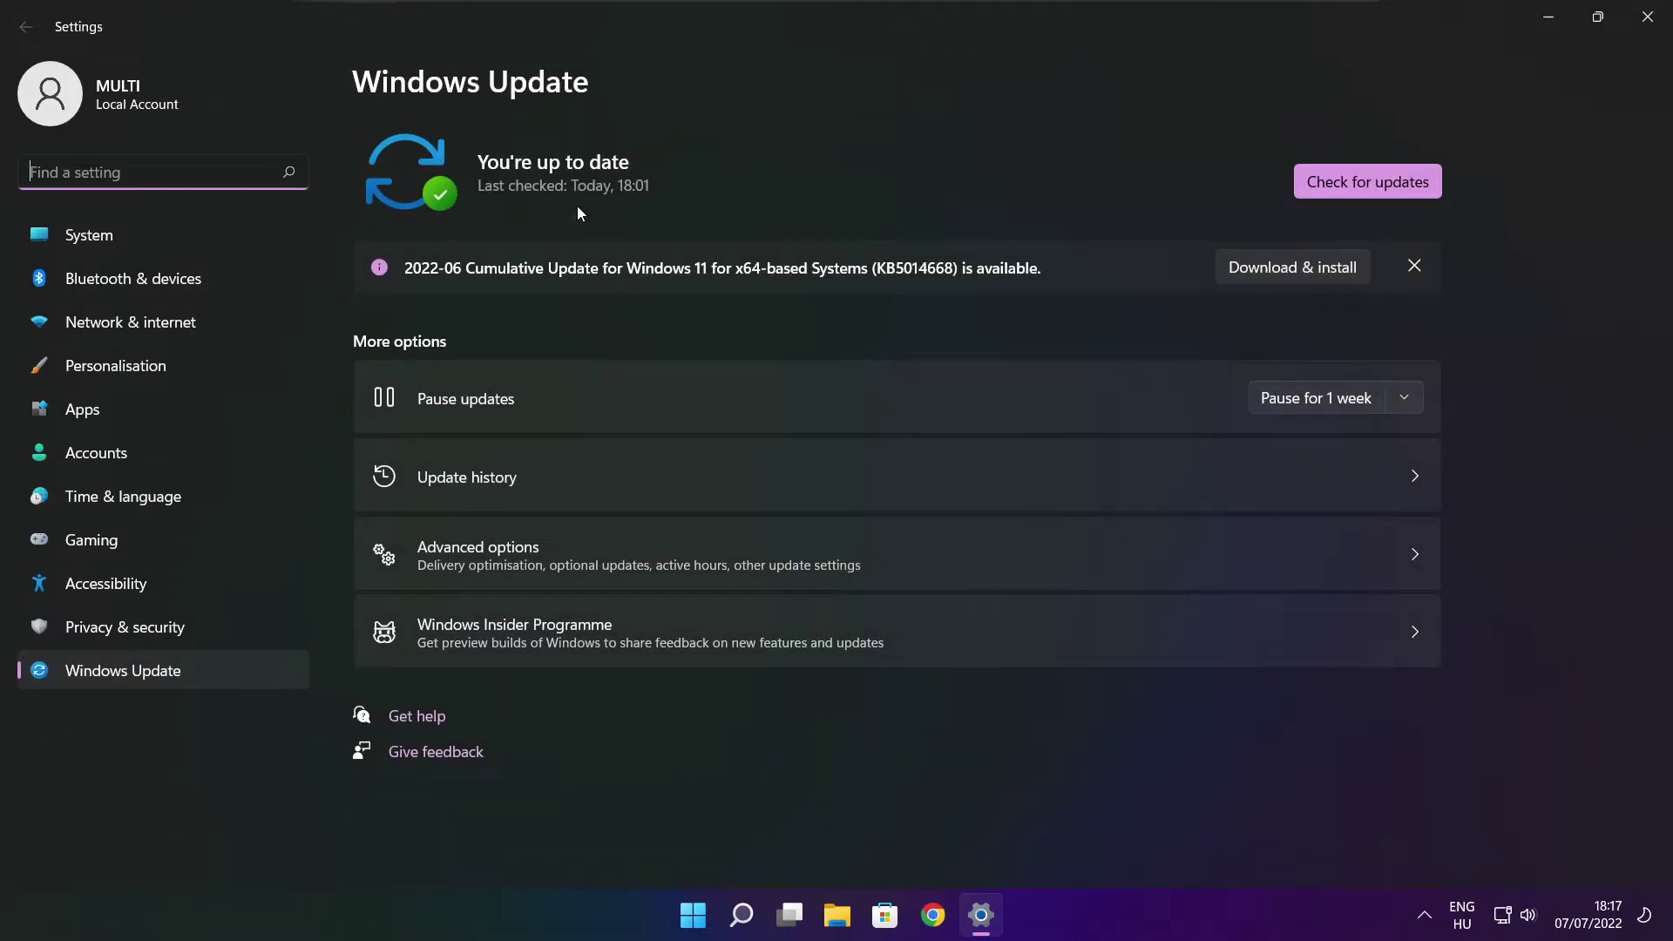
{"action": "left_click", "coordinate": [1367, 182]}
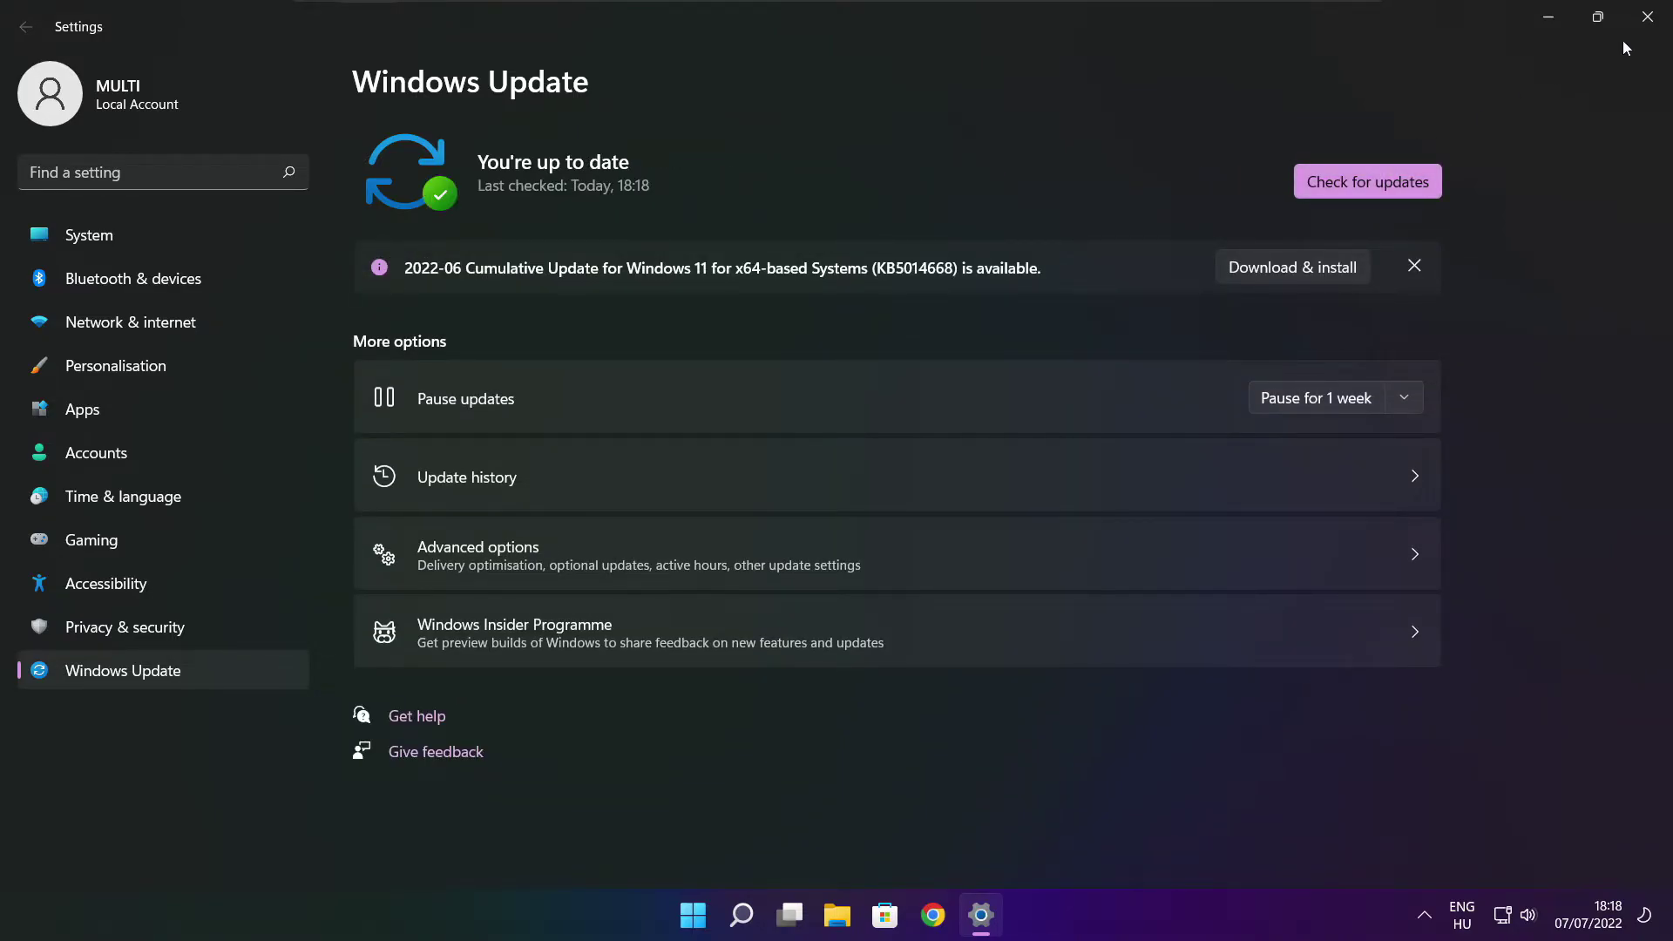
{"action": "left_click", "coordinate": [1647, 25]}
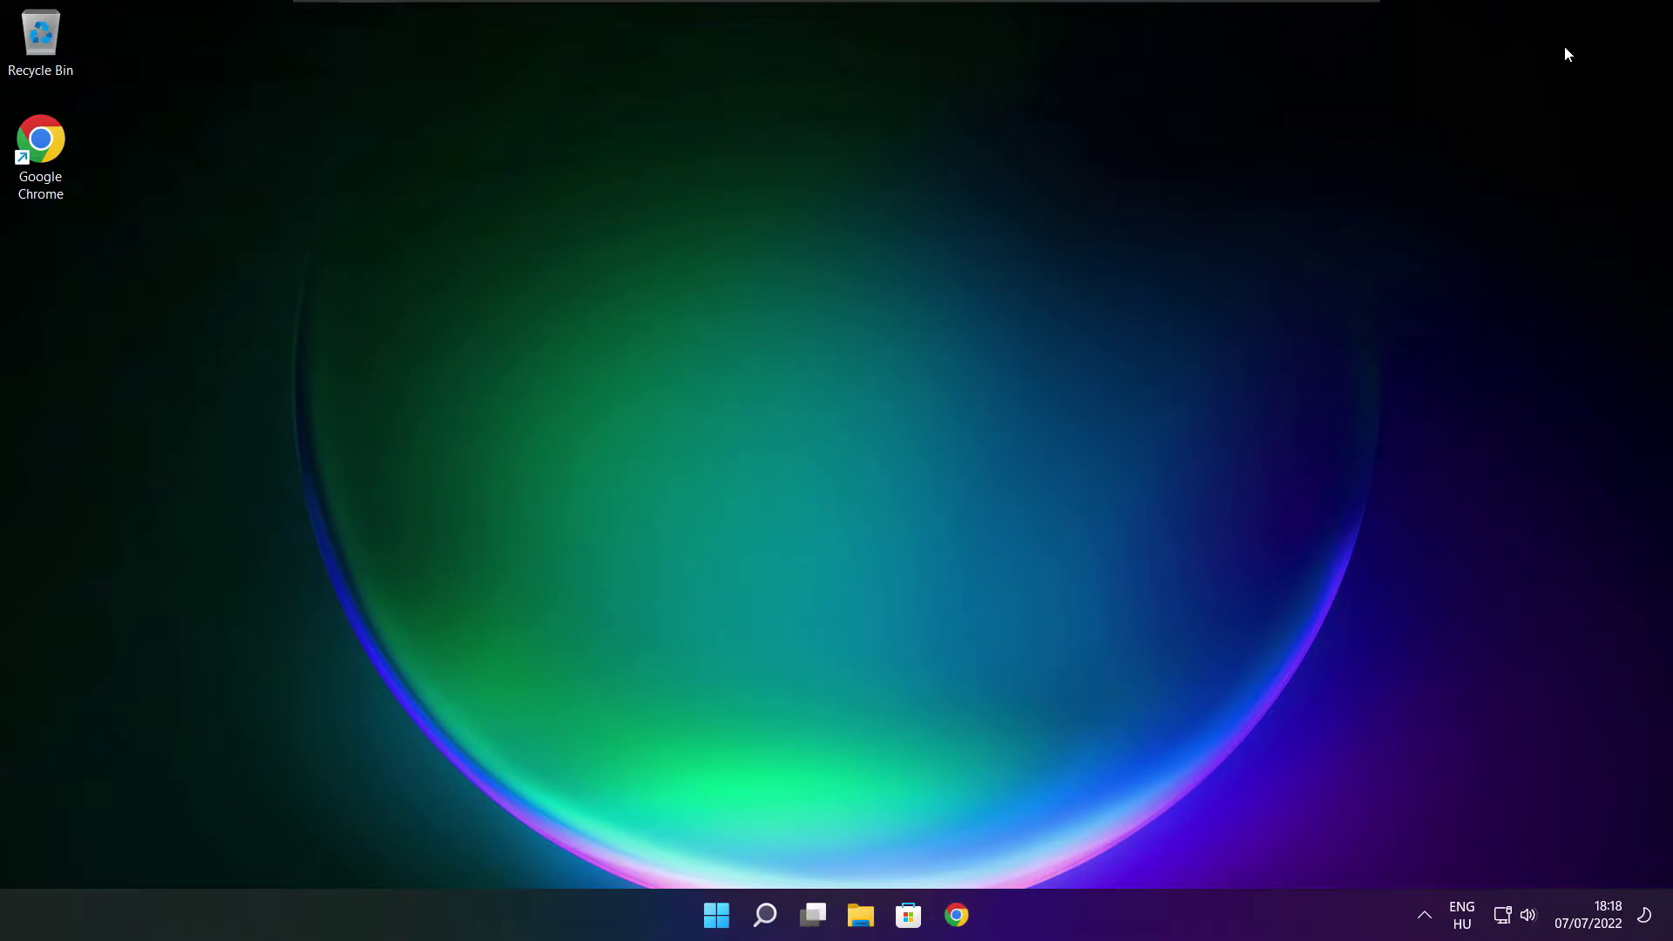
Search Windows for 'regedit' and launch Registry Editor from the best match.
{"action": "left_click", "coordinate": [765, 915]}
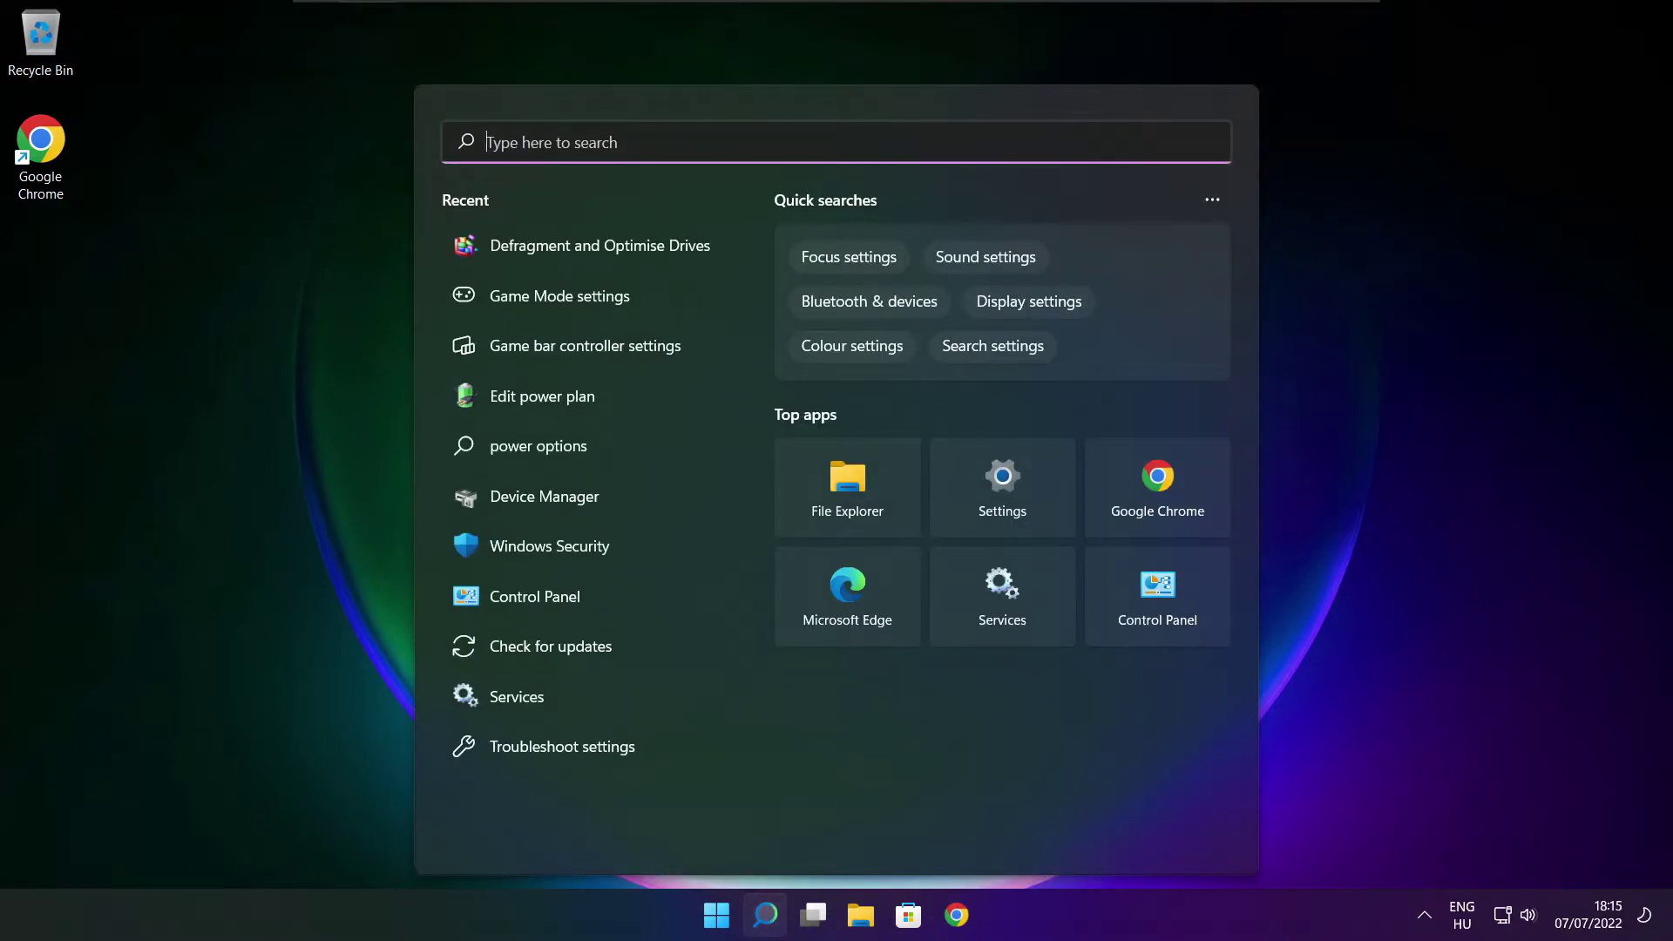
{"action": "type", "text": "regedit"}
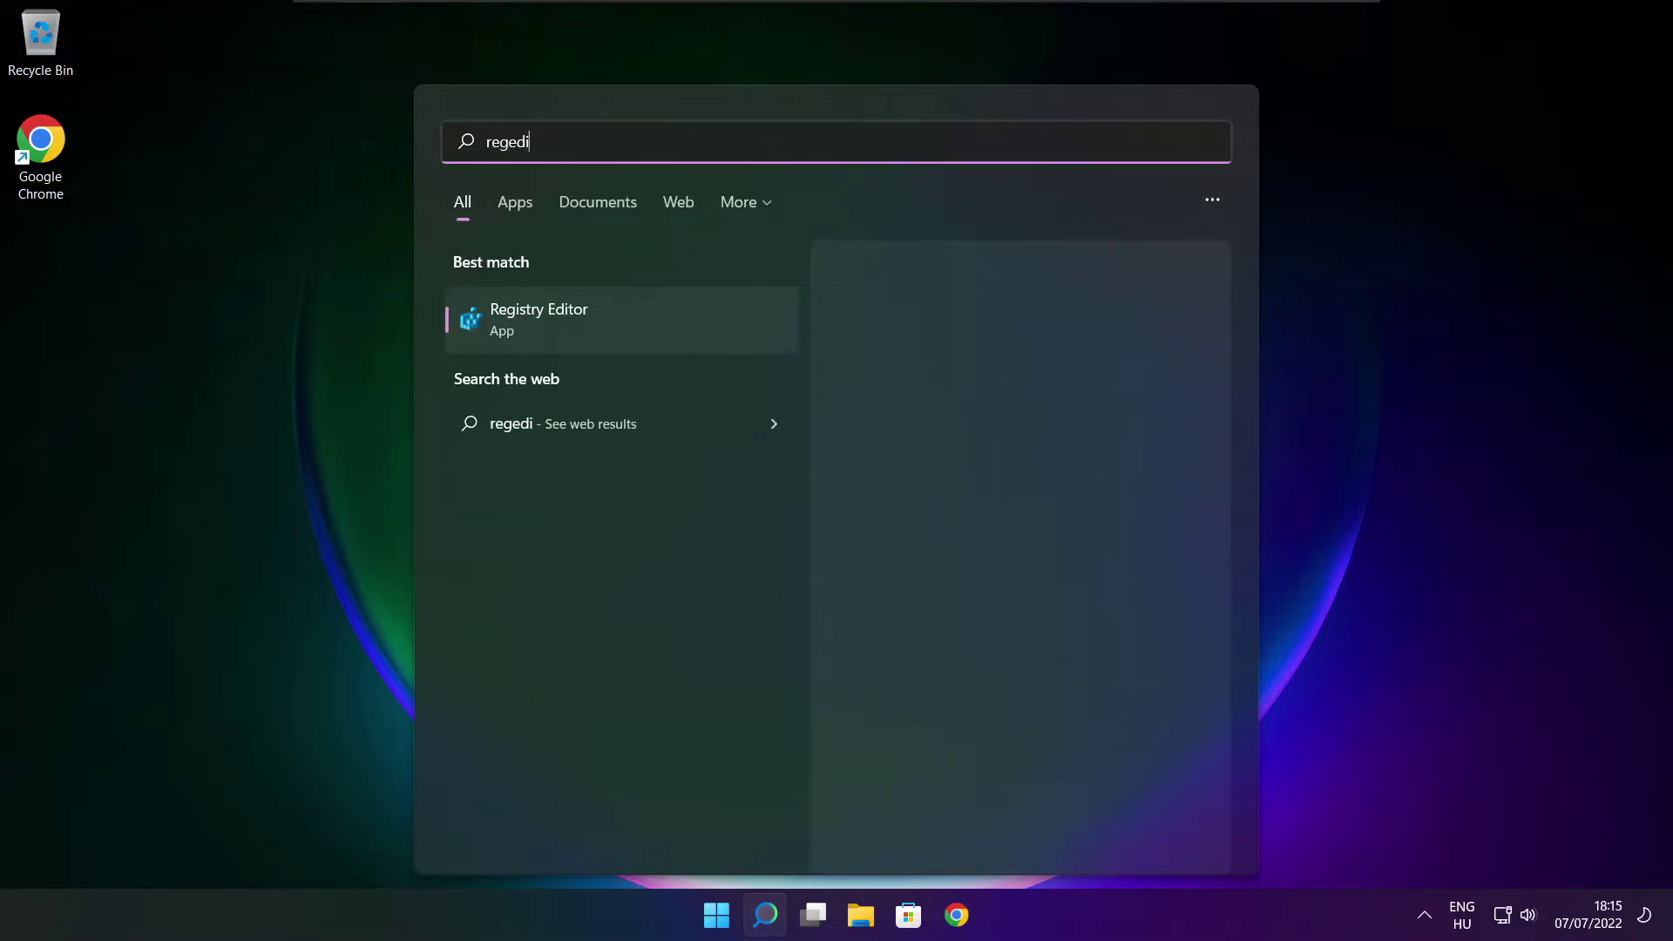
{"action": "left_click", "coordinate": [636, 315]}
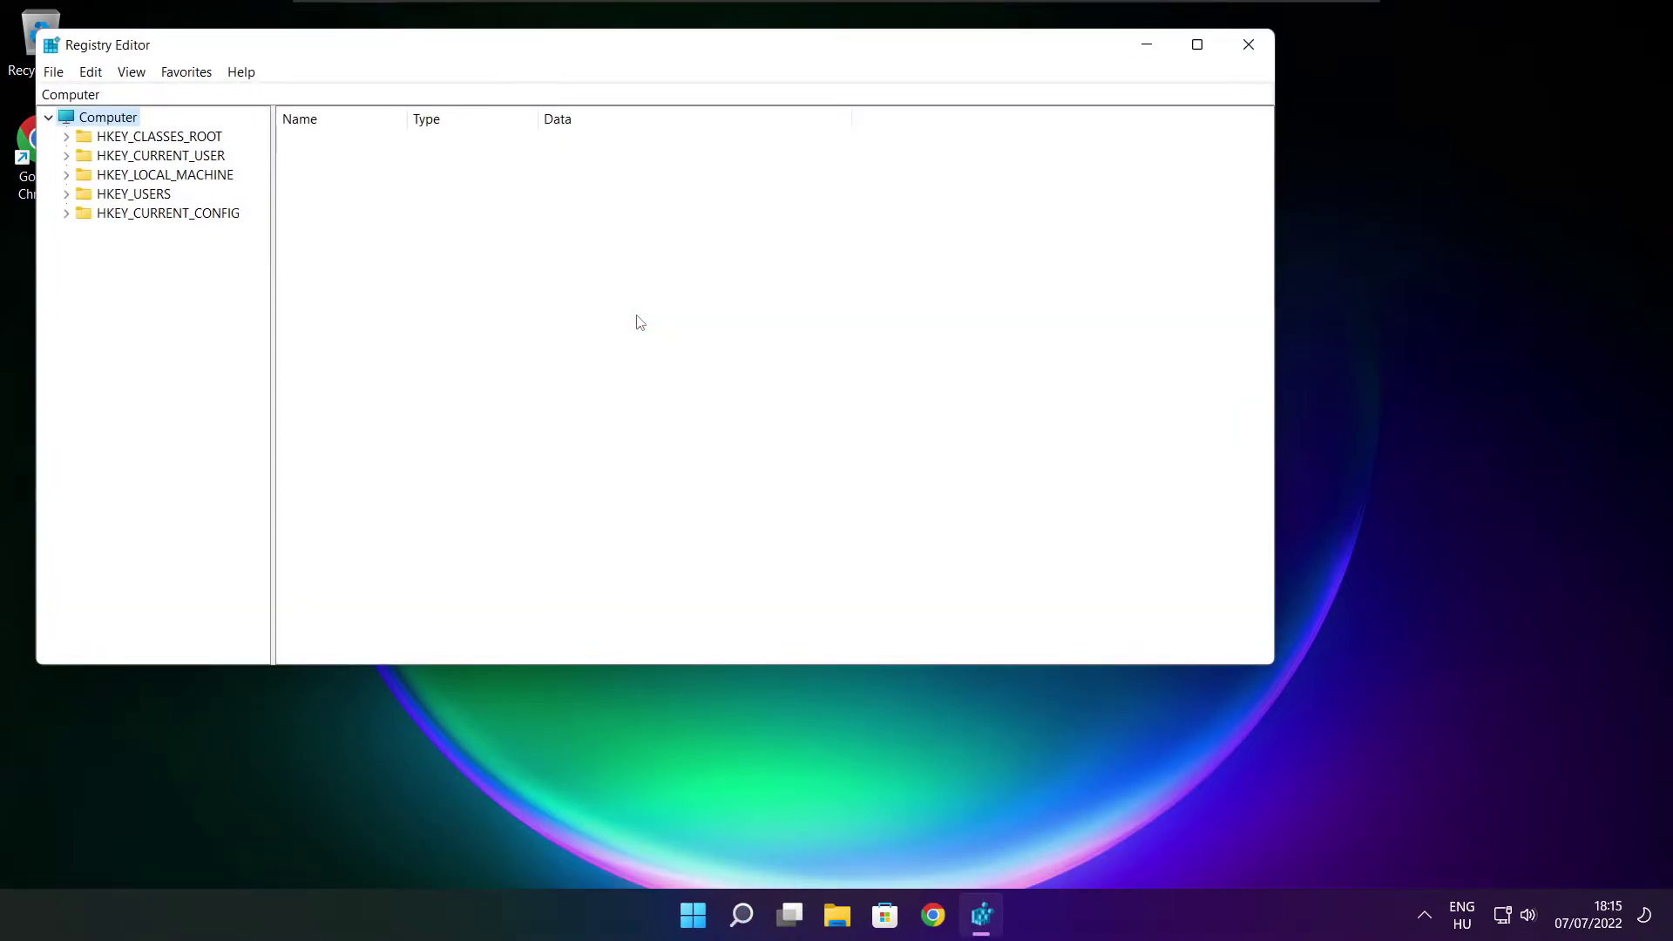
Expand HKEY_CURRENT_USER\System and open the GameConfigStore key.
{"action": "left_click_drag", "start_coordinate": [507, 48], "coordinate": [676, 173]}
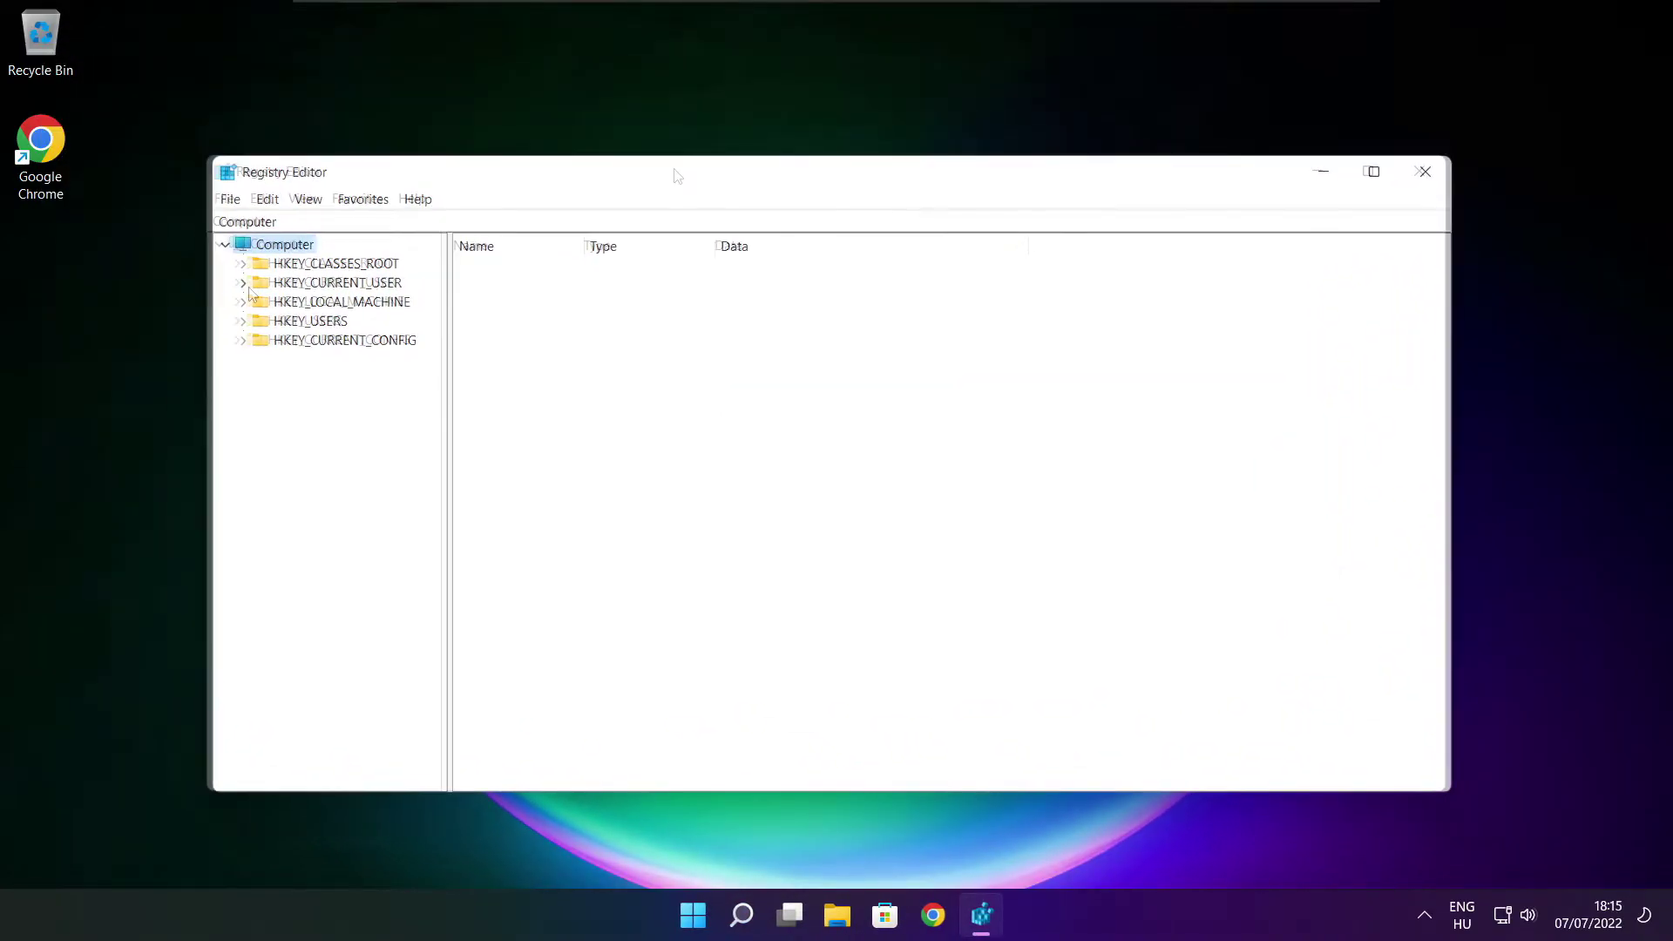
{"action": "left_click", "coordinate": [338, 282]}
{"action": "left_click", "coordinate": [243, 283]}
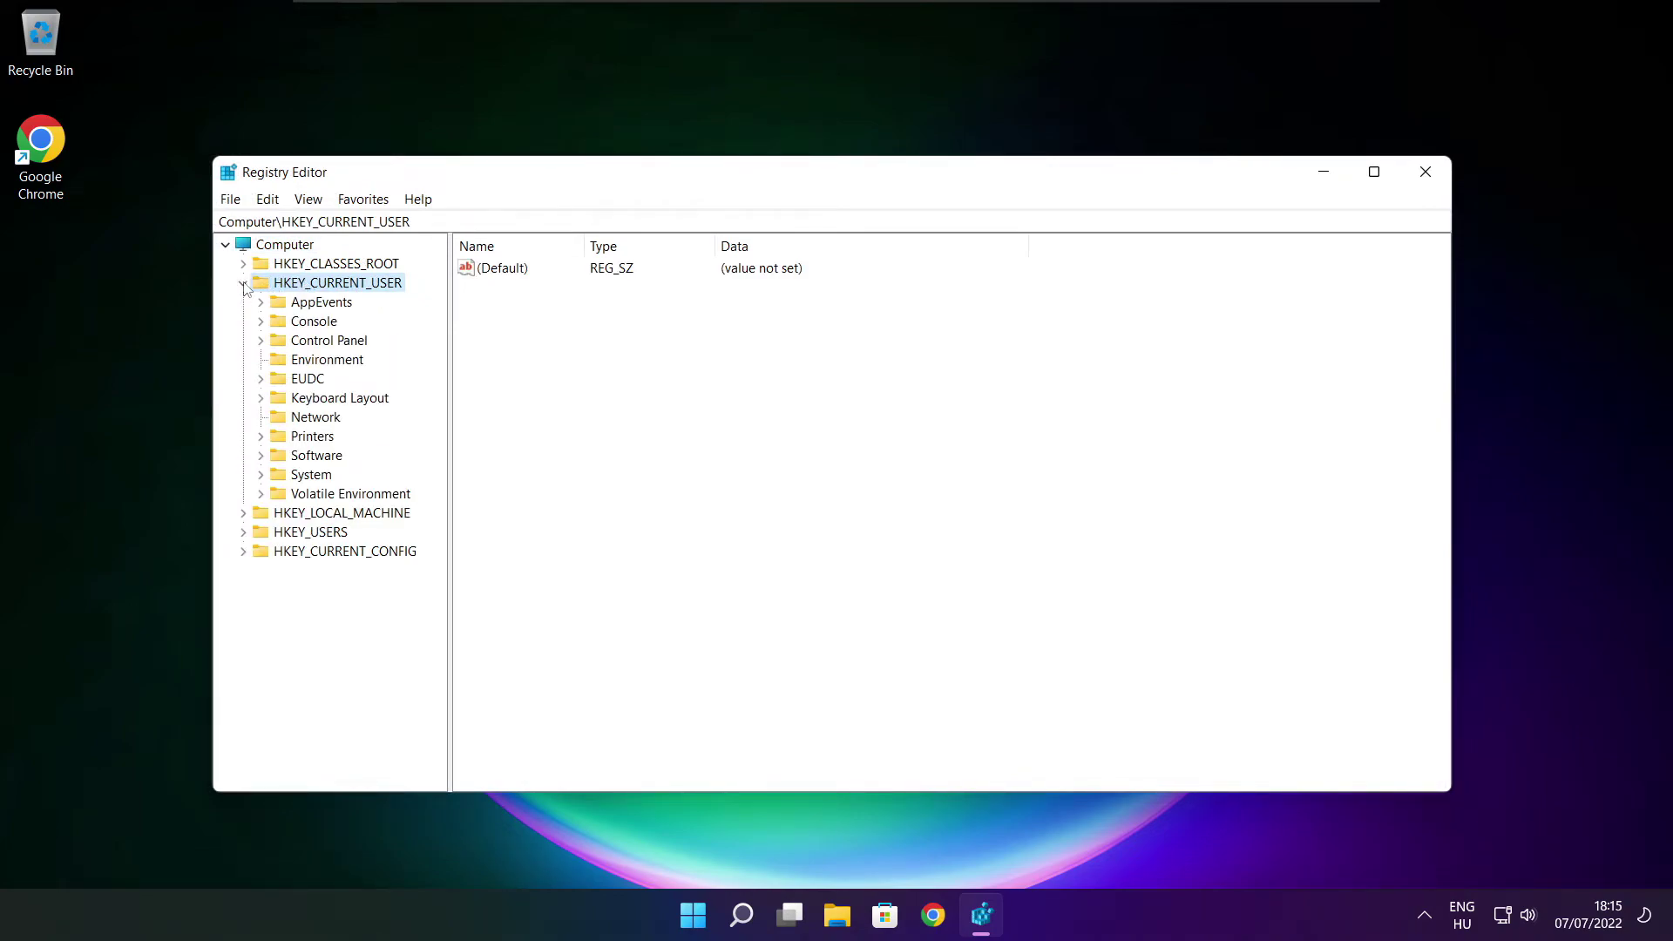
{"action": "left_click", "coordinate": [295, 474]}
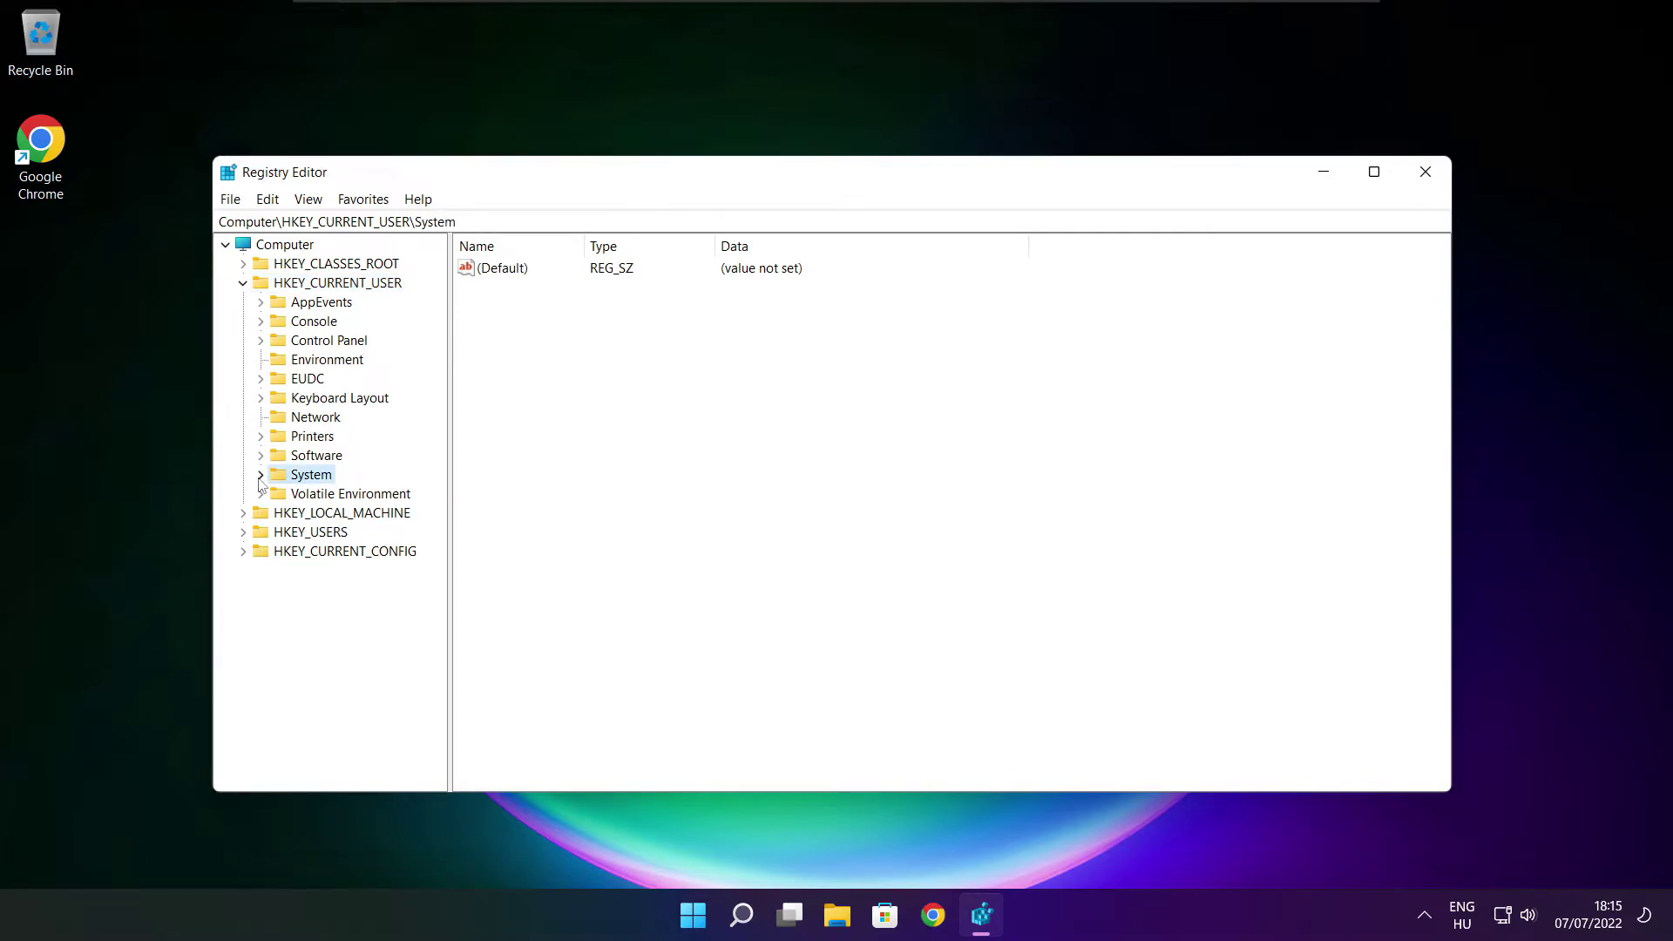
{"action": "left_click", "coordinate": [262, 475]}
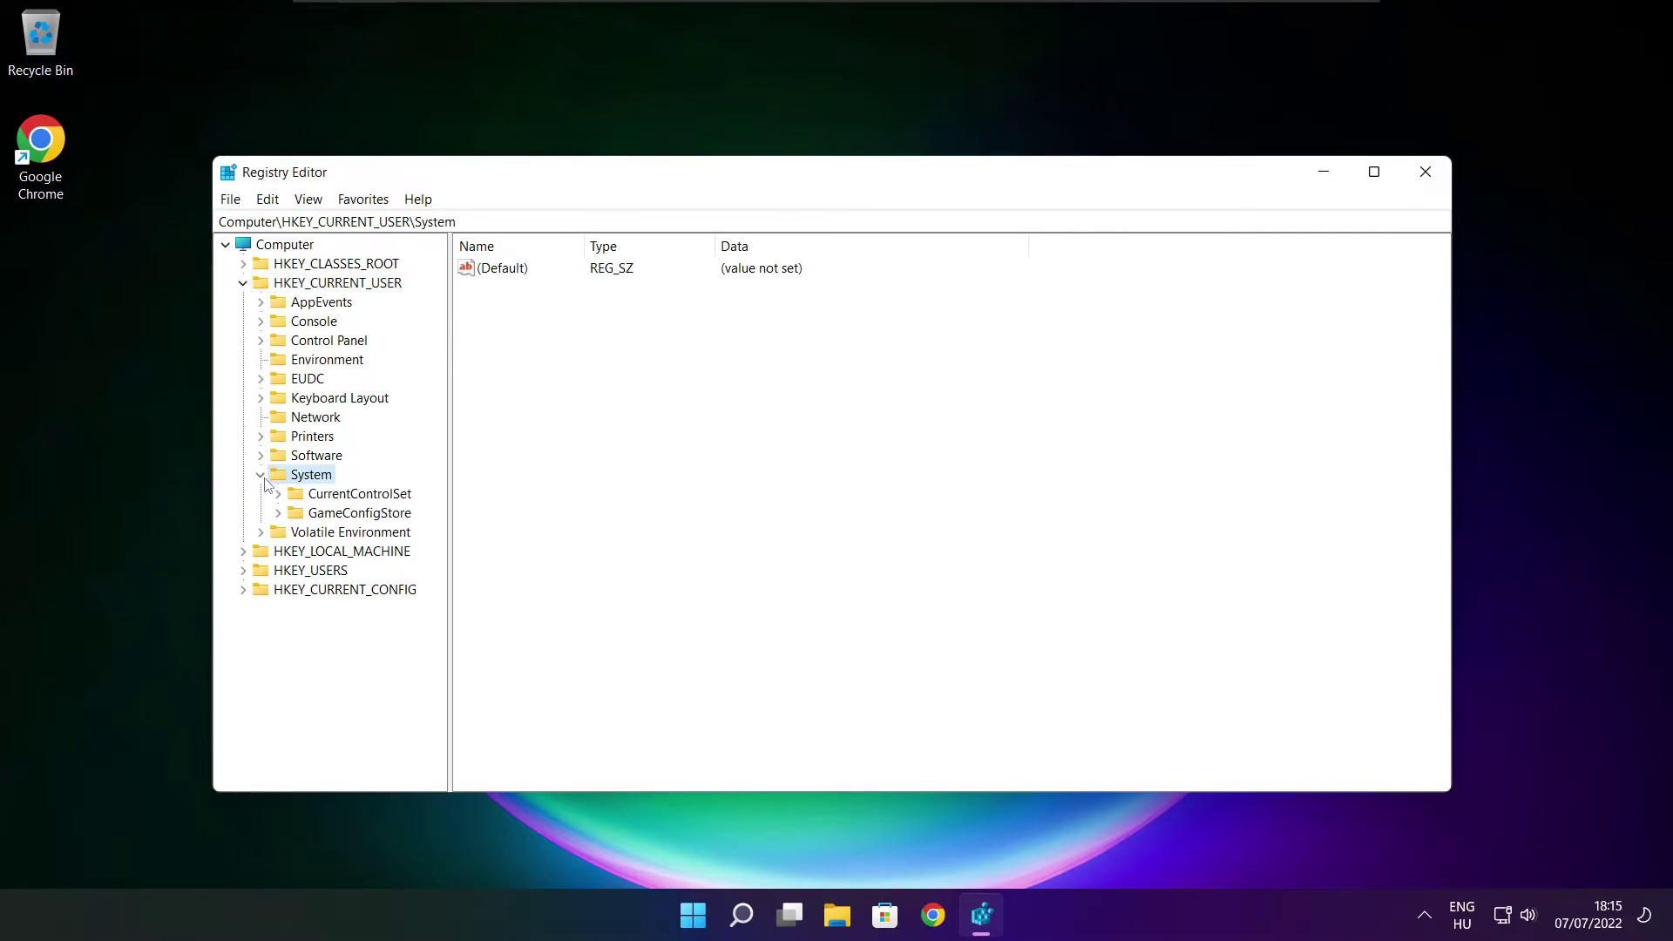
{"action": "left_click", "coordinate": [327, 512]}
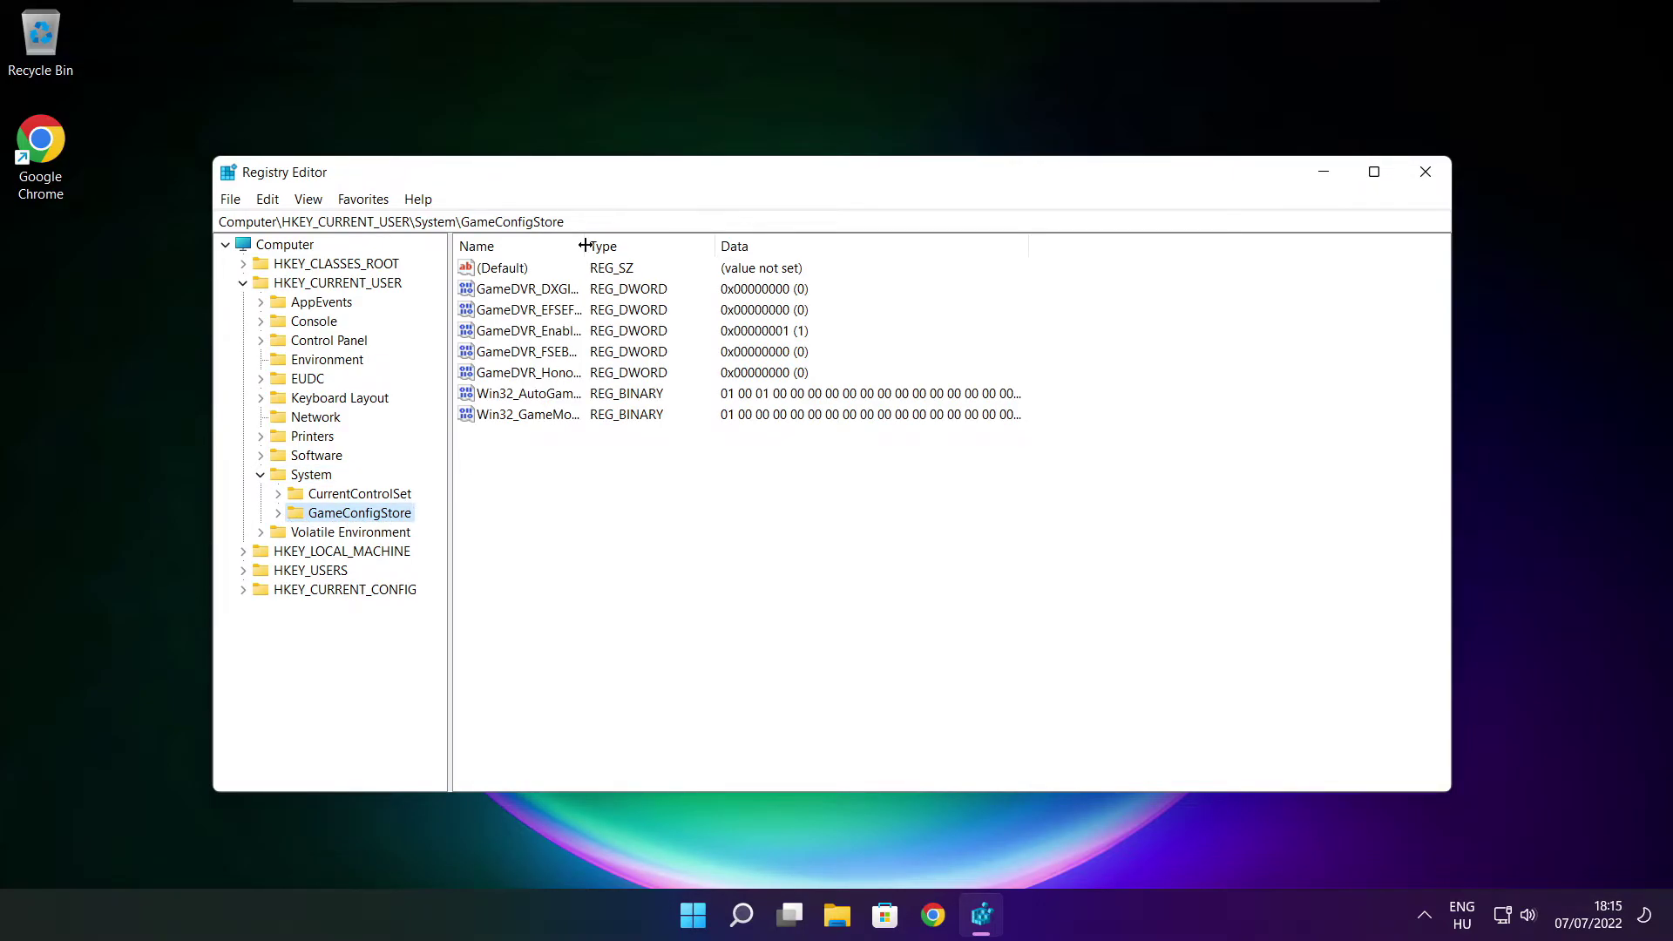
Set GameDVR_Enabled to 0 and collapse HKEY_CURRENT_USER.
{"action": "left_click_drag", "start_coordinate": [585, 246], "coordinate": [735, 246]}
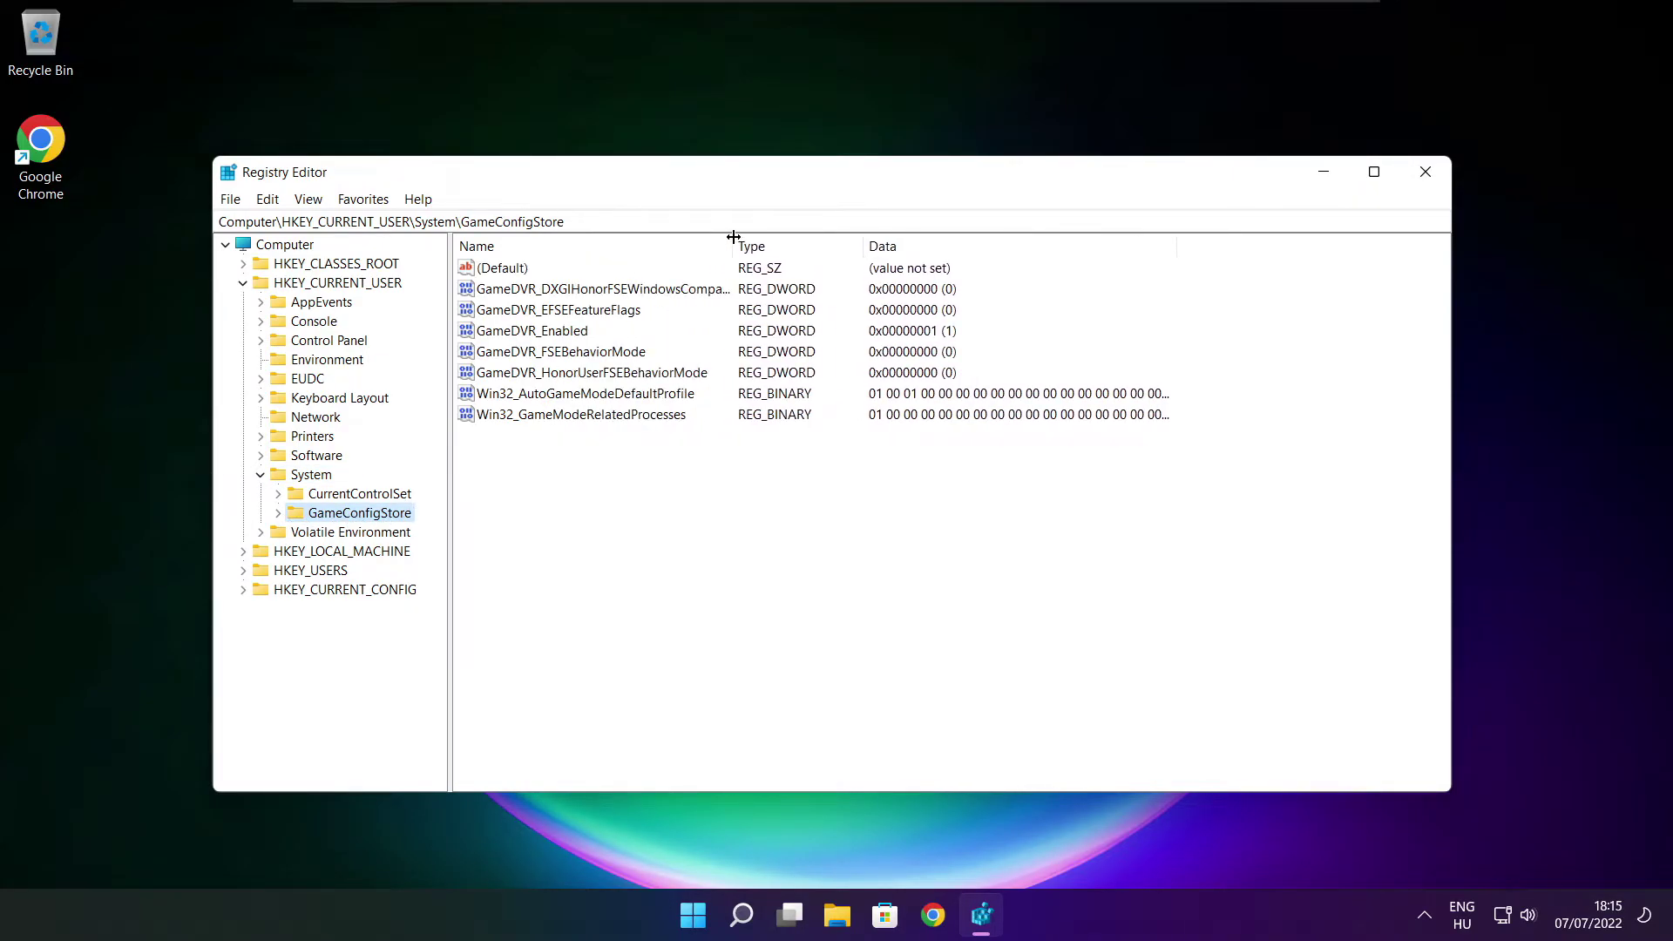
{"action": "left_click", "coordinate": [529, 331]}
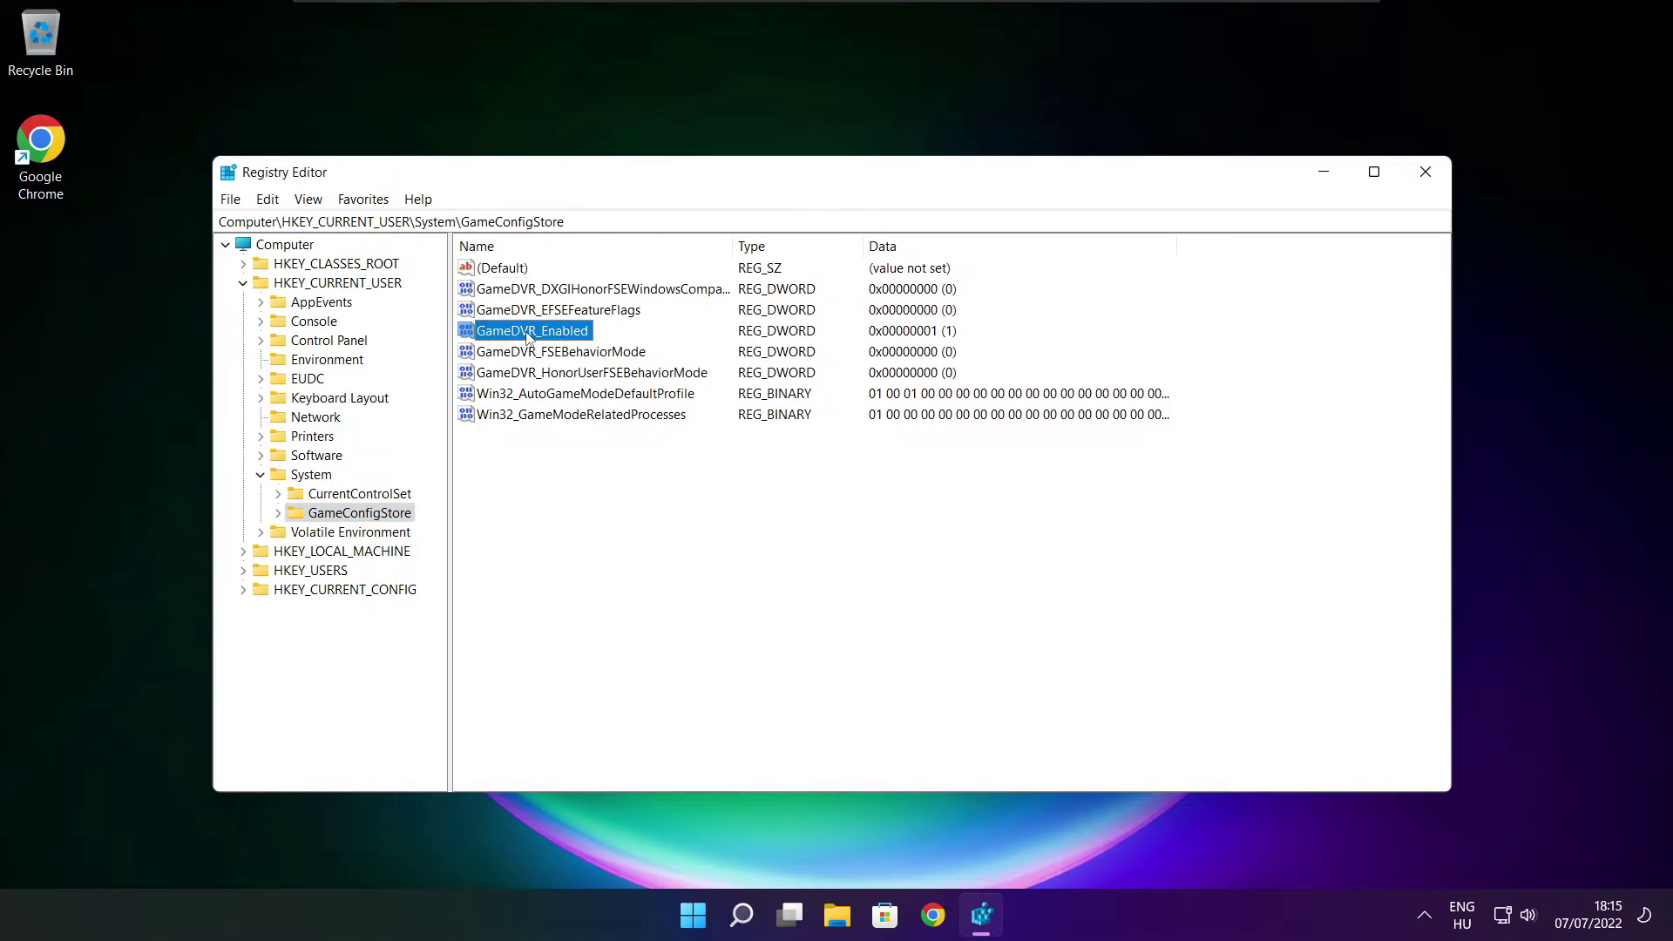
{"action": "double_click", "coordinate": [528, 331]}
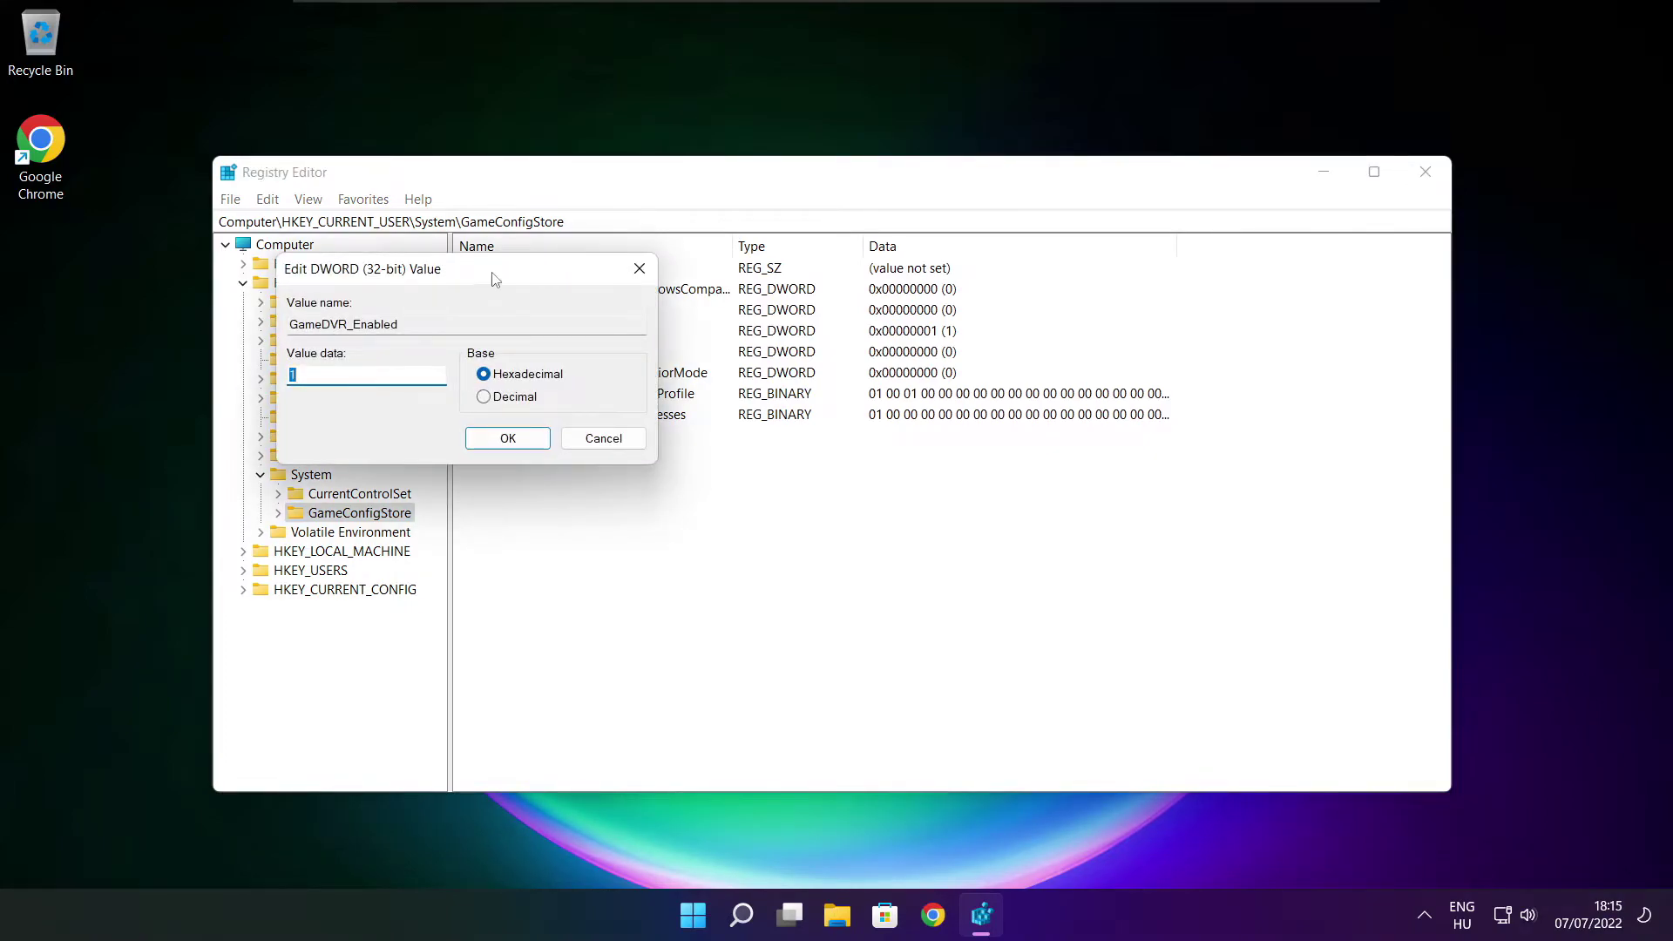
{"action": "left_click_drag", "start_coordinate": [494, 278], "coordinate": [887, 345]}
{"action": "type", "text": "1"}
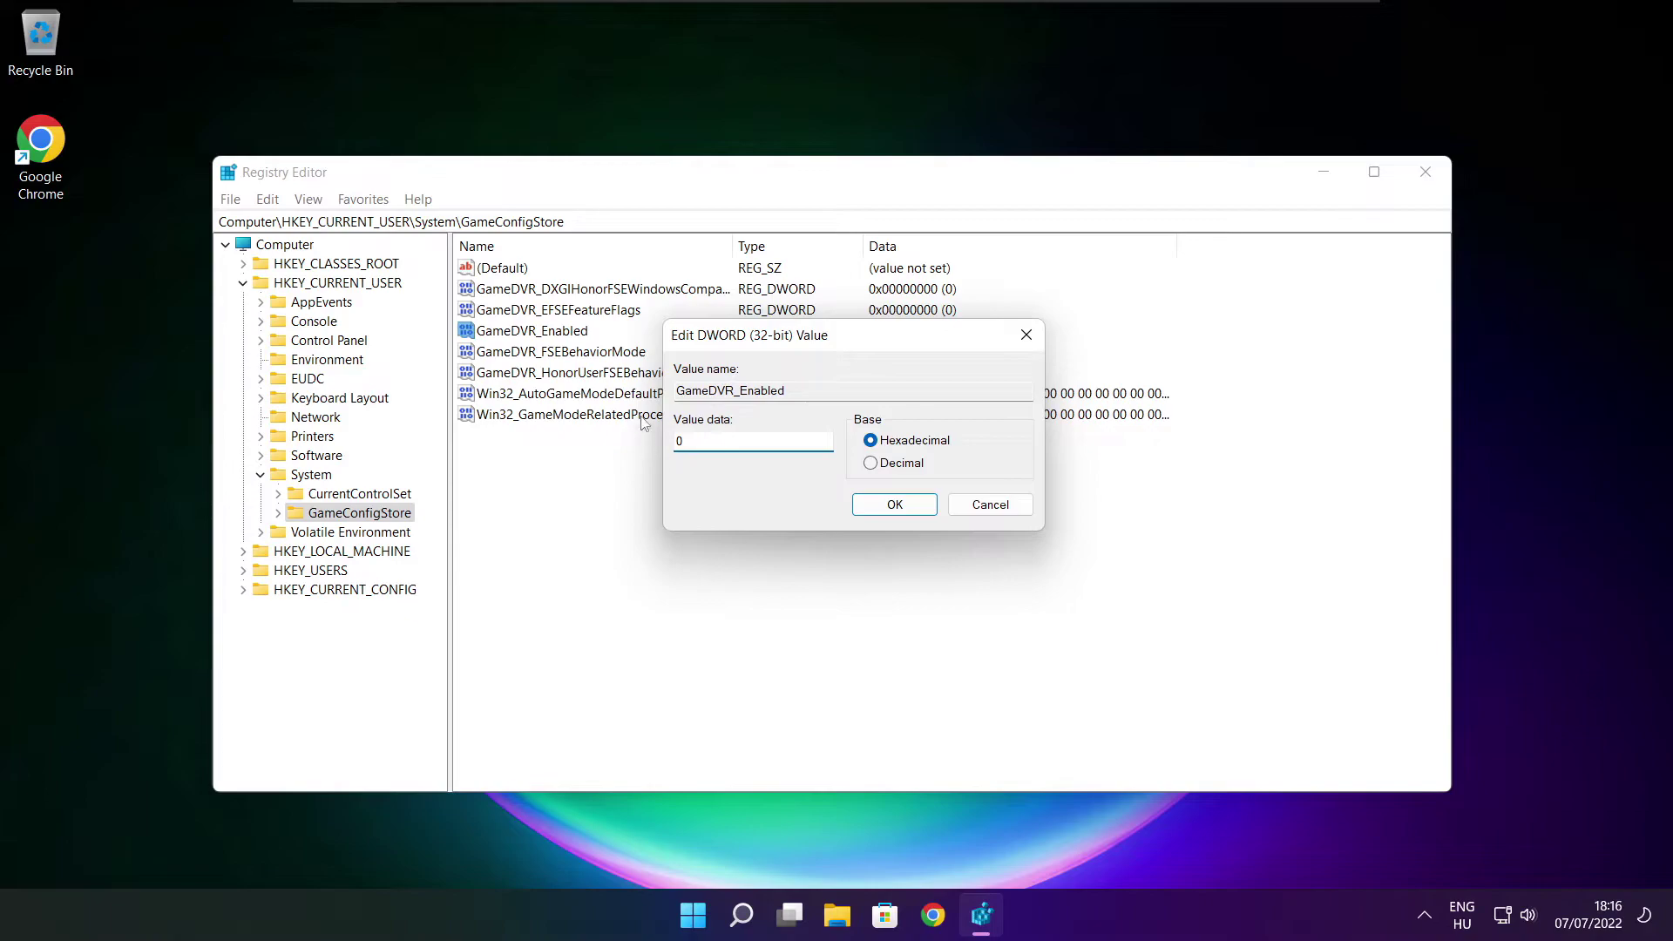
{"action": "left_click", "coordinate": [895, 505]}
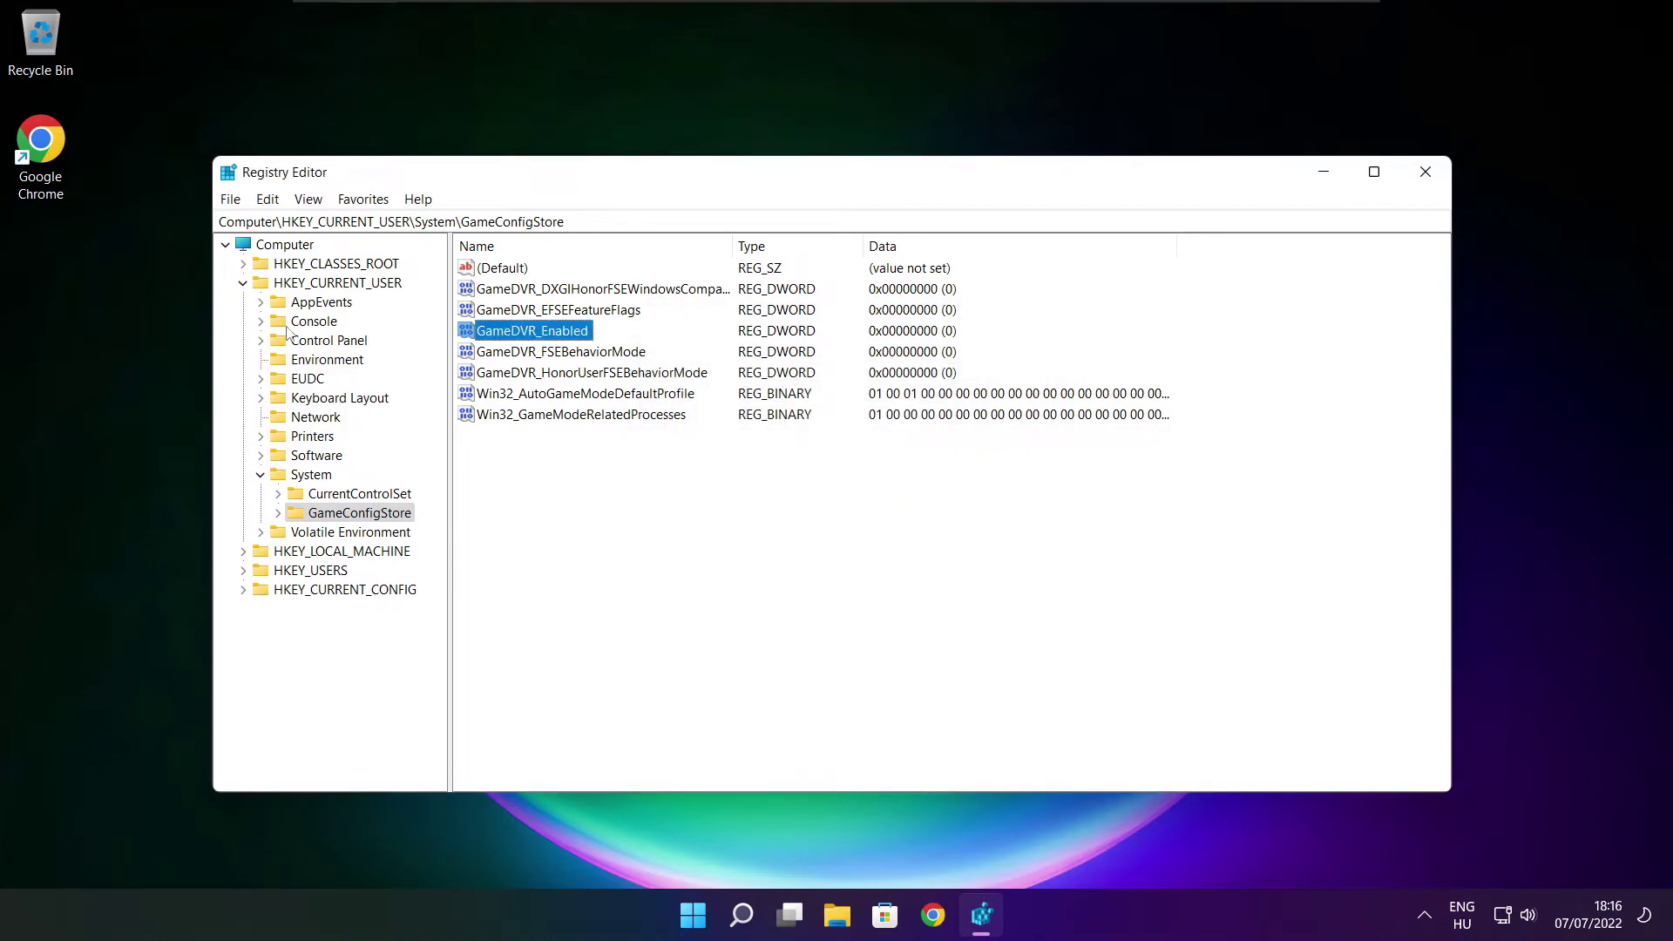
{"action": "left_click", "coordinate": [243, 283]}
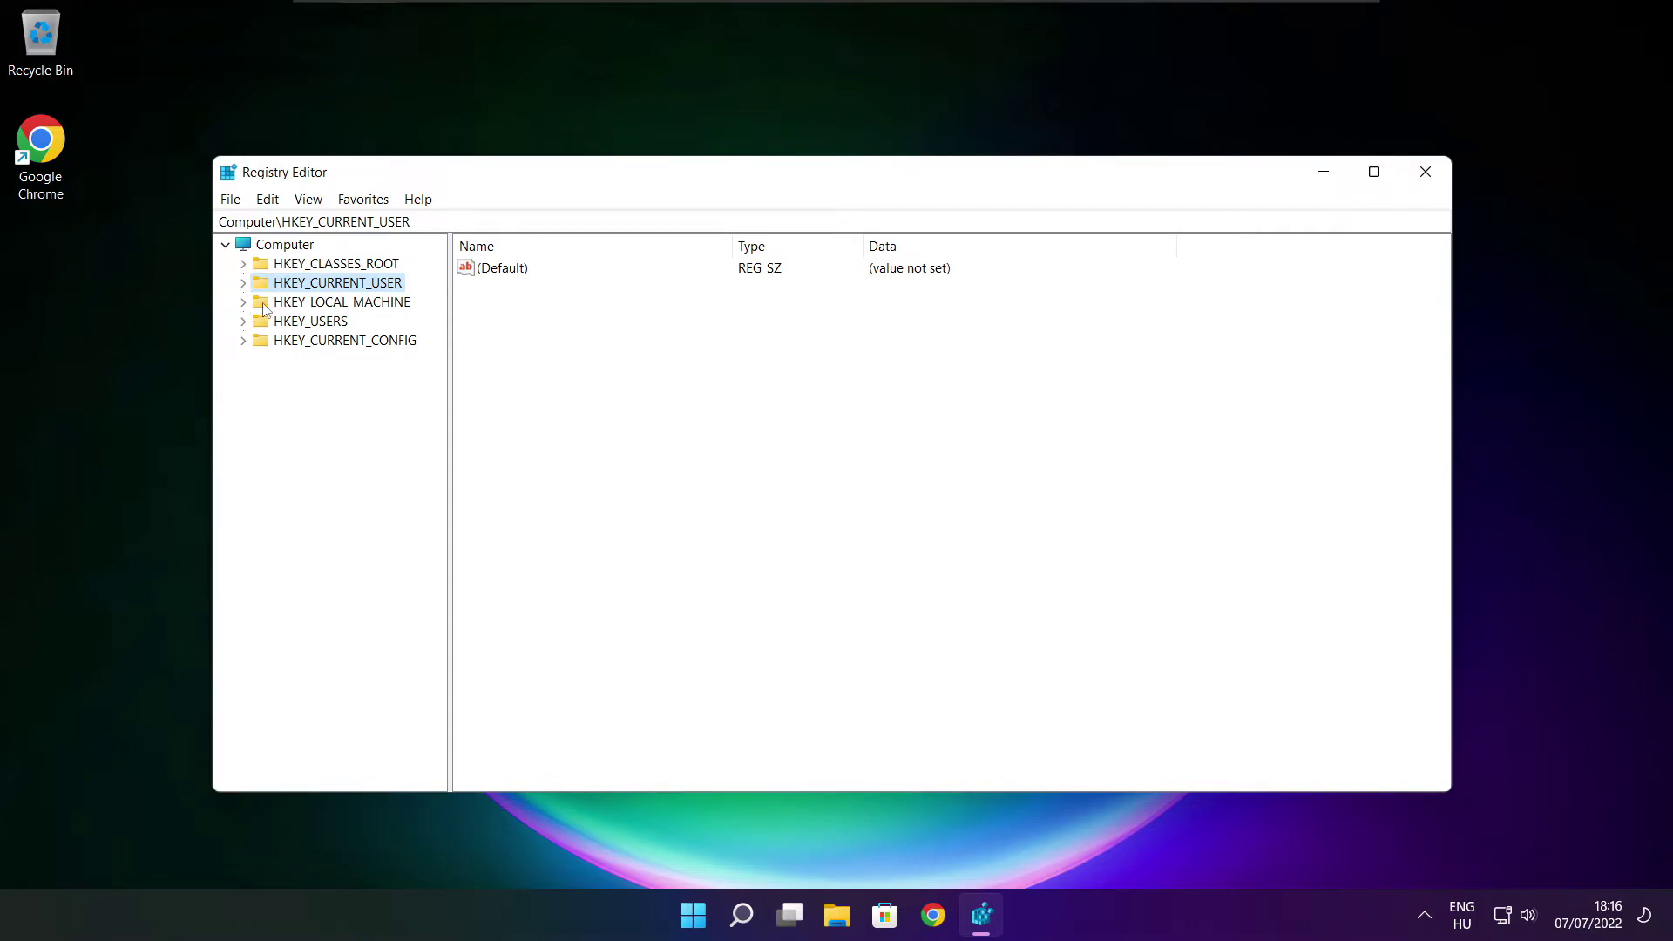
Expand HKEY_LOCAL_MACHINE\SOFTWARE\Microsoft in the registry tree.
{"action": "left_click", "coordinate": [269, 310]}
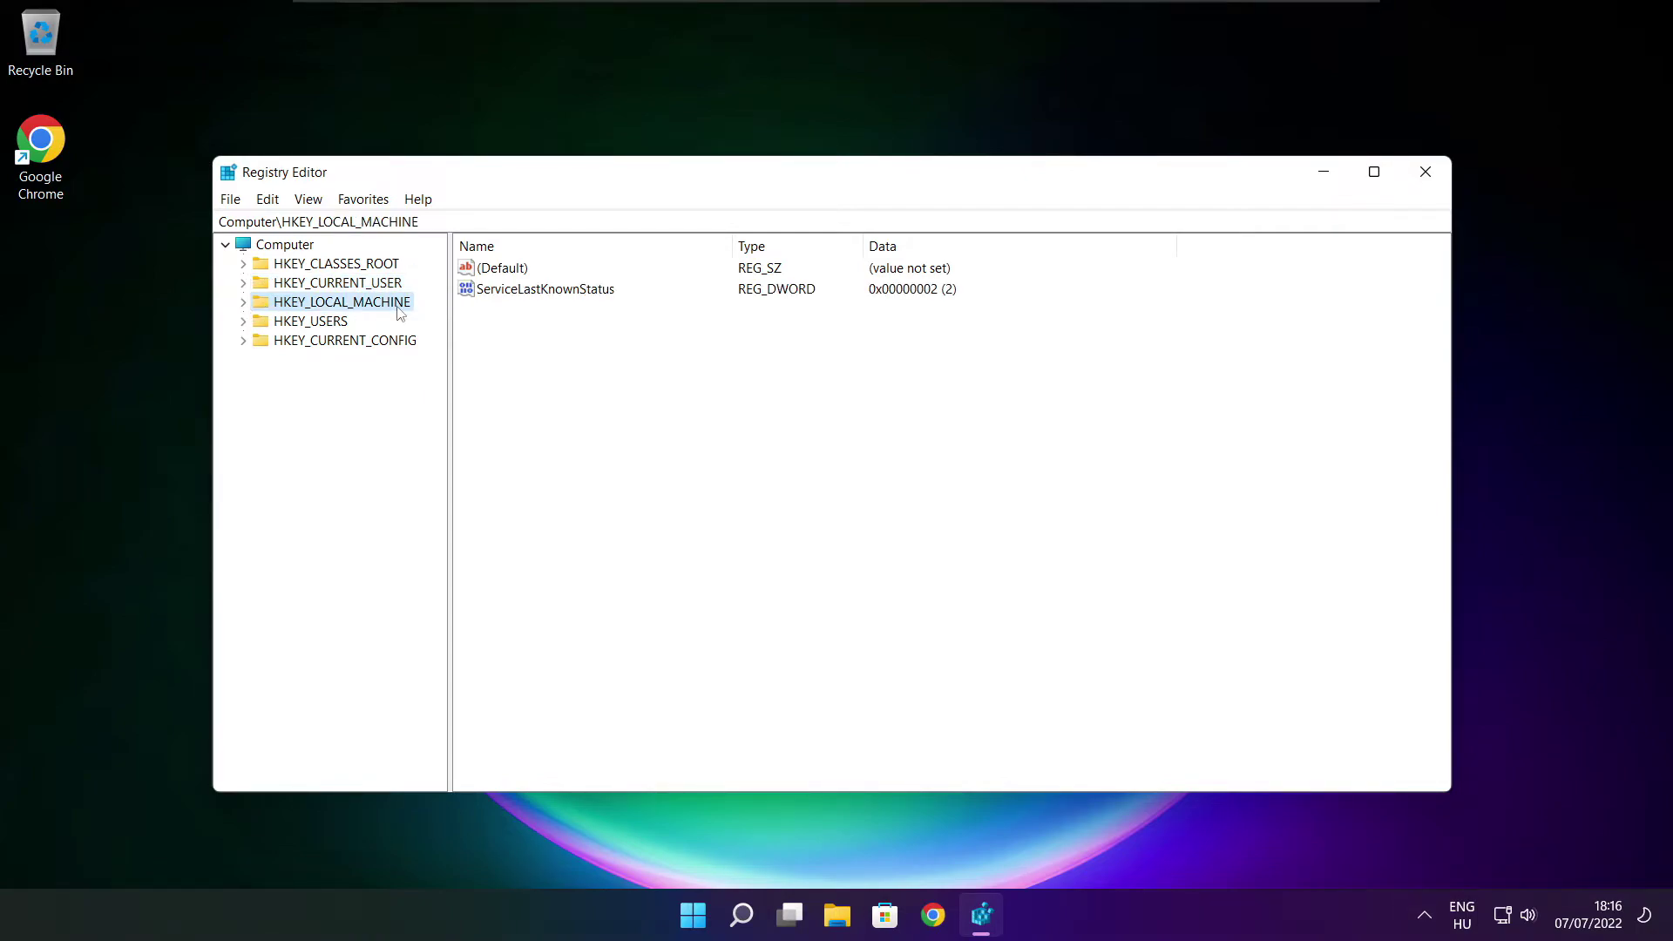
{"action": "left_click", "coordinate": [243, 301]}
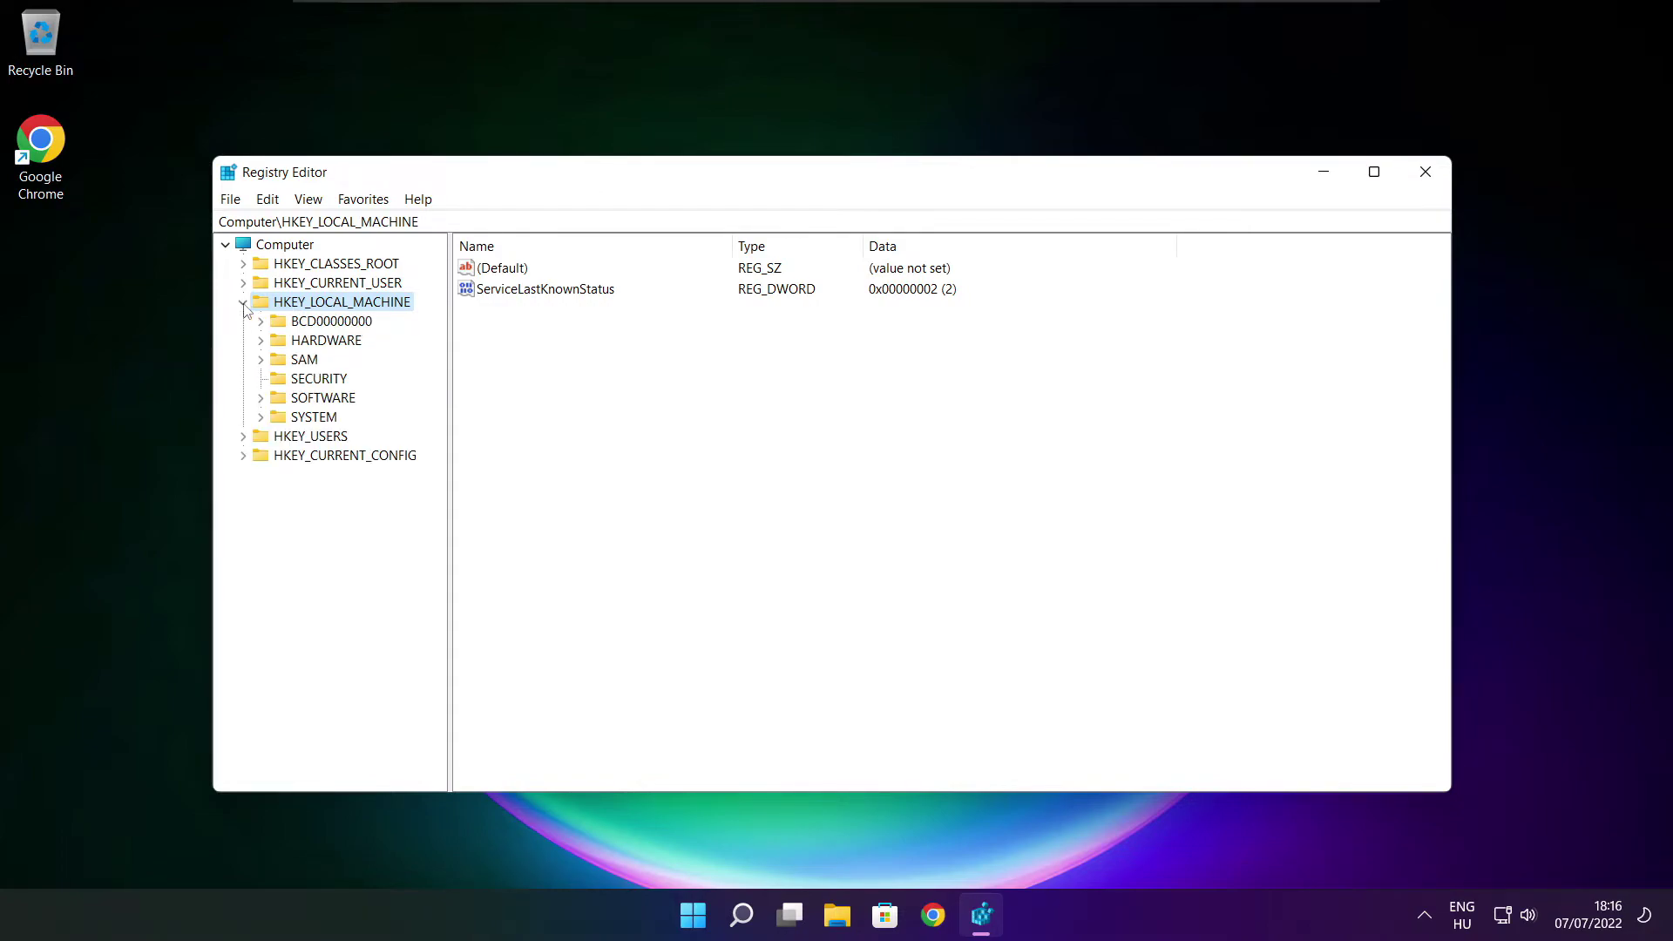
{"action": "left_click", "coordinate": [299, 404]}
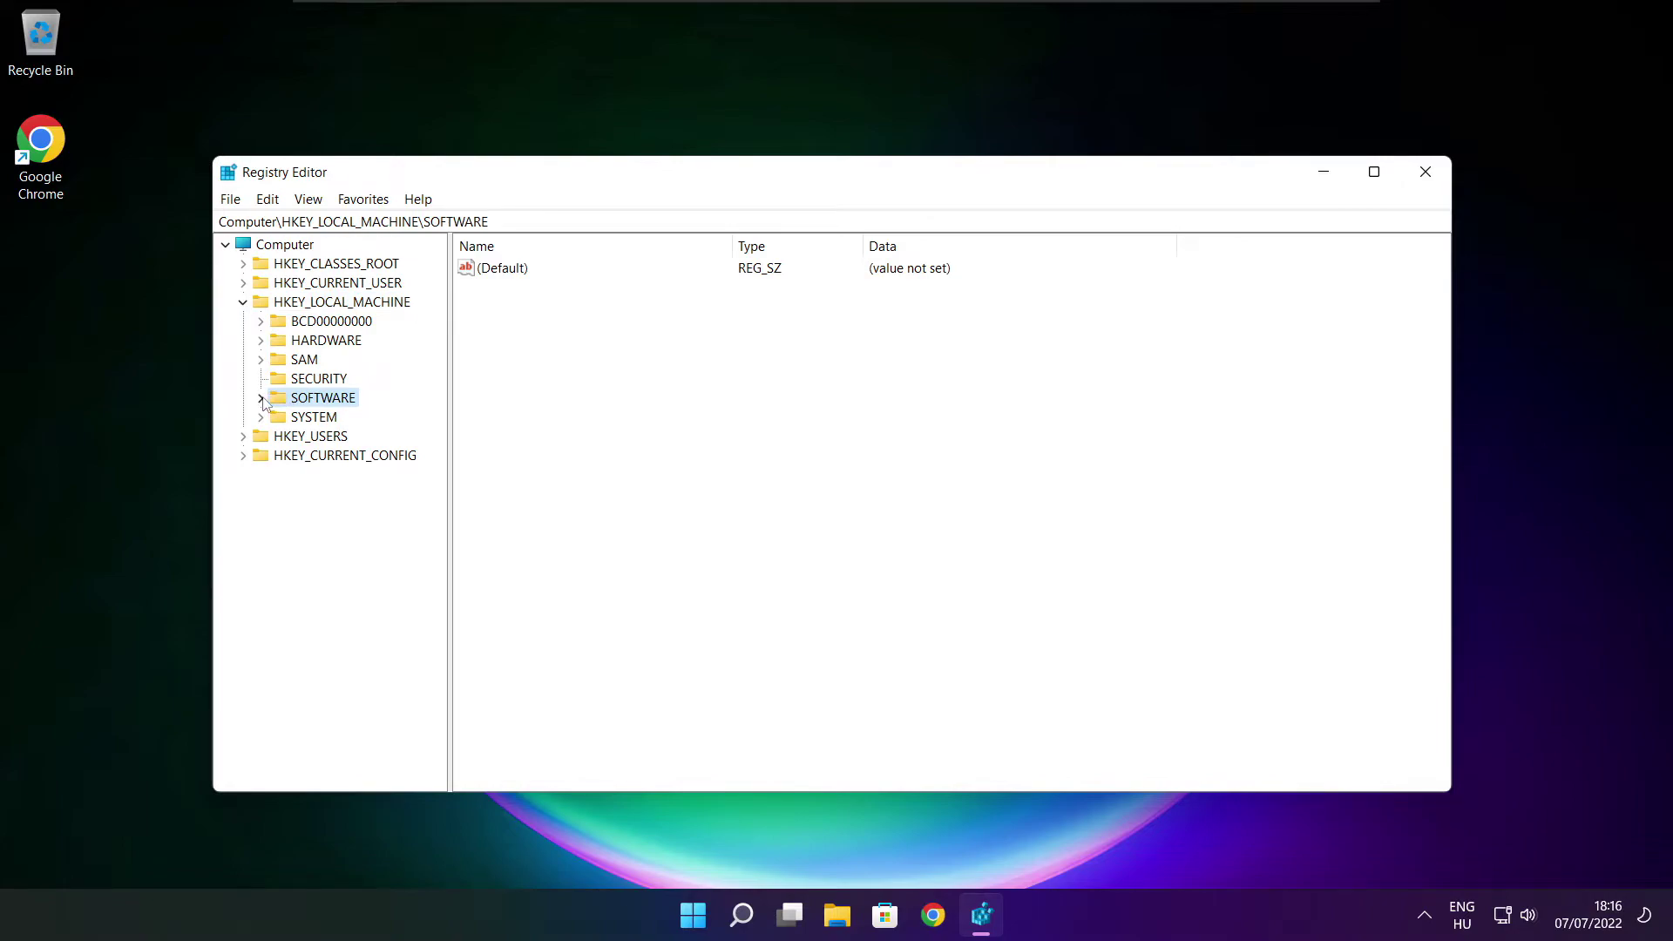
{"action": "left_click", "coordinate": [263, 399]}
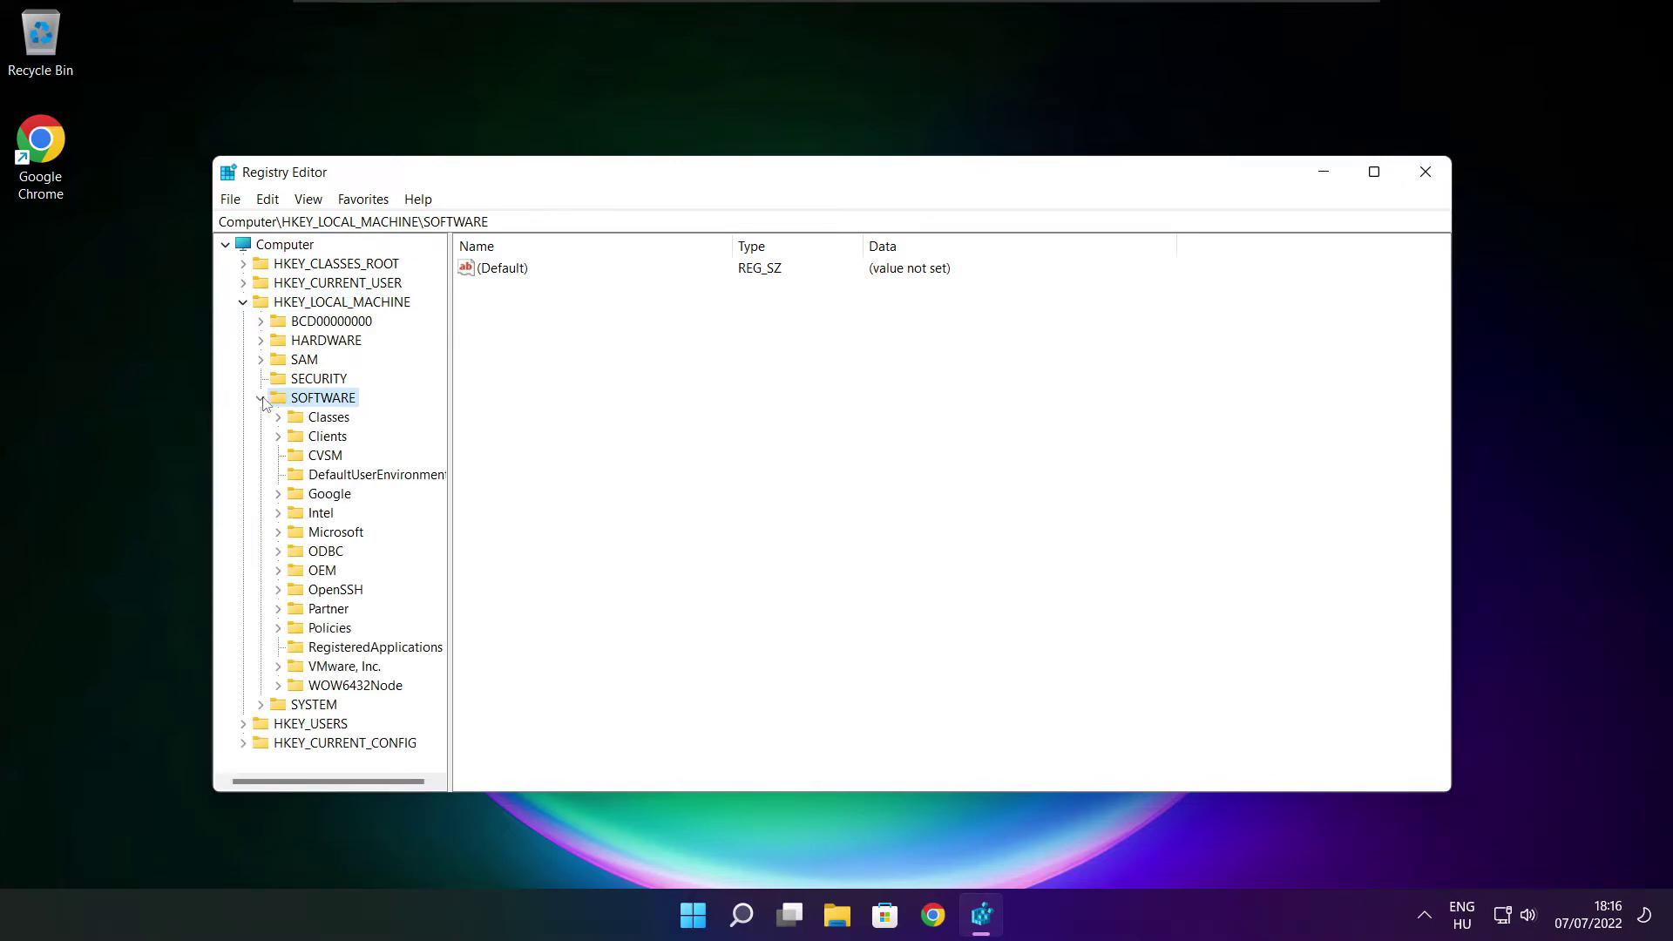
{"action": "left_click", "coordinate": [336, 533]}
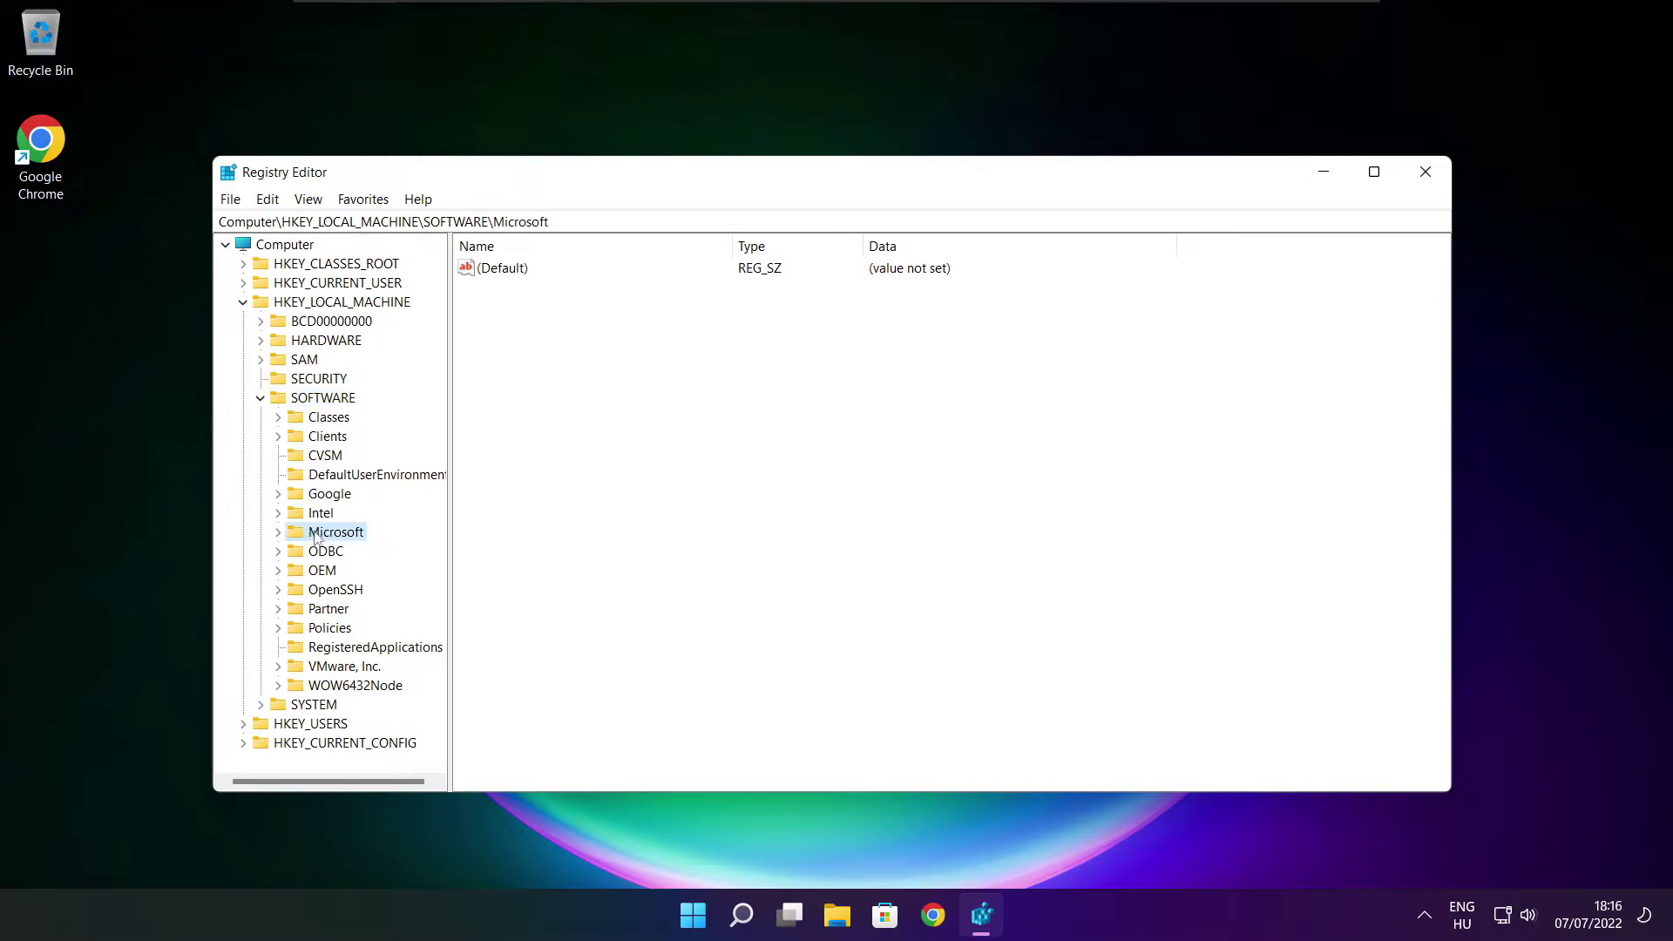
{"action": "left_click", "coordinate": [279, 534]}
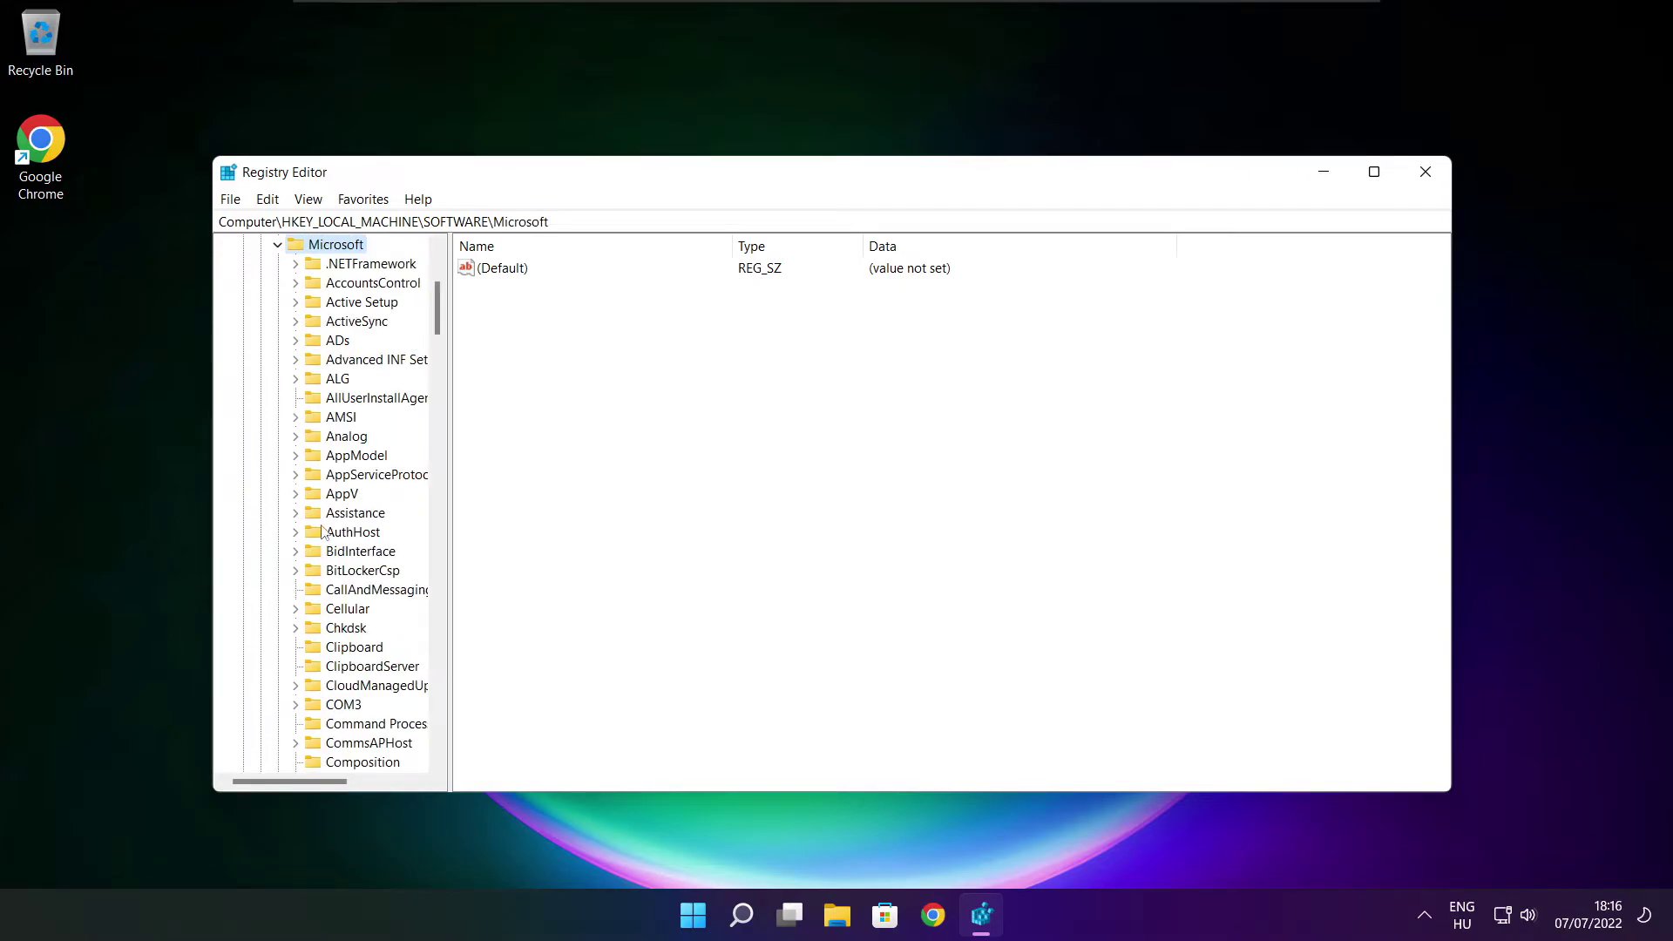
{"action": "scroll", "coordinate": [343, 521], "scroll_direction": "down", "scroll_amount": 5}
{"action": "scroll", "coordinate": [344, 520], "scroll_direction": "down", "scroll_amount": 5}
{"action": "scroll", "coordinate": [343, 520], "scroll_direction": "down", "scroll_amount": 5}
{"action": "scroll", "coordinate": [344, 520], "scroll_direction": "down", "scroll_amount": 5}
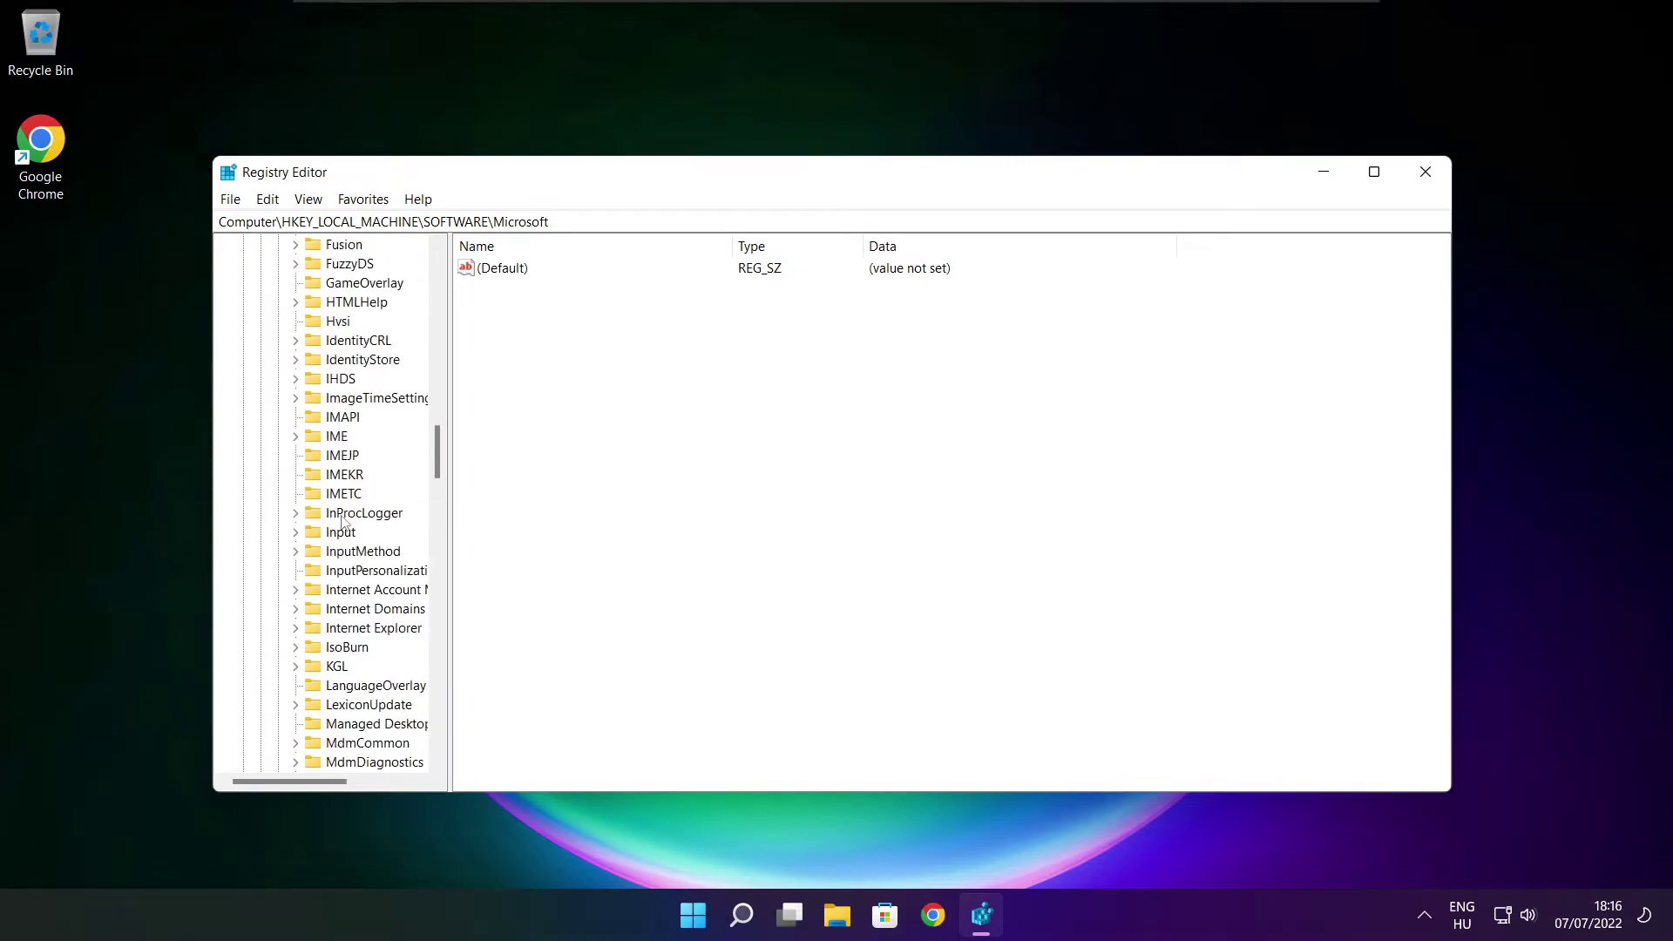
{"action": "scroll", "coordinate": [344, 520], "scroll_direction": "down", "scroll_amount": 5}
{"action": "scroll", "coordinate": [343, 521], "scroll_direction": "down", "scroll_amount": 5}
{"action": "scroll", "coordinate": [343, 520], "scroll_direction": "down", "scroll_amount": 5}
{"action": "scroll", "coordinate": [343, 522], "scroll_direction": "down", "scroll_amount": 5}
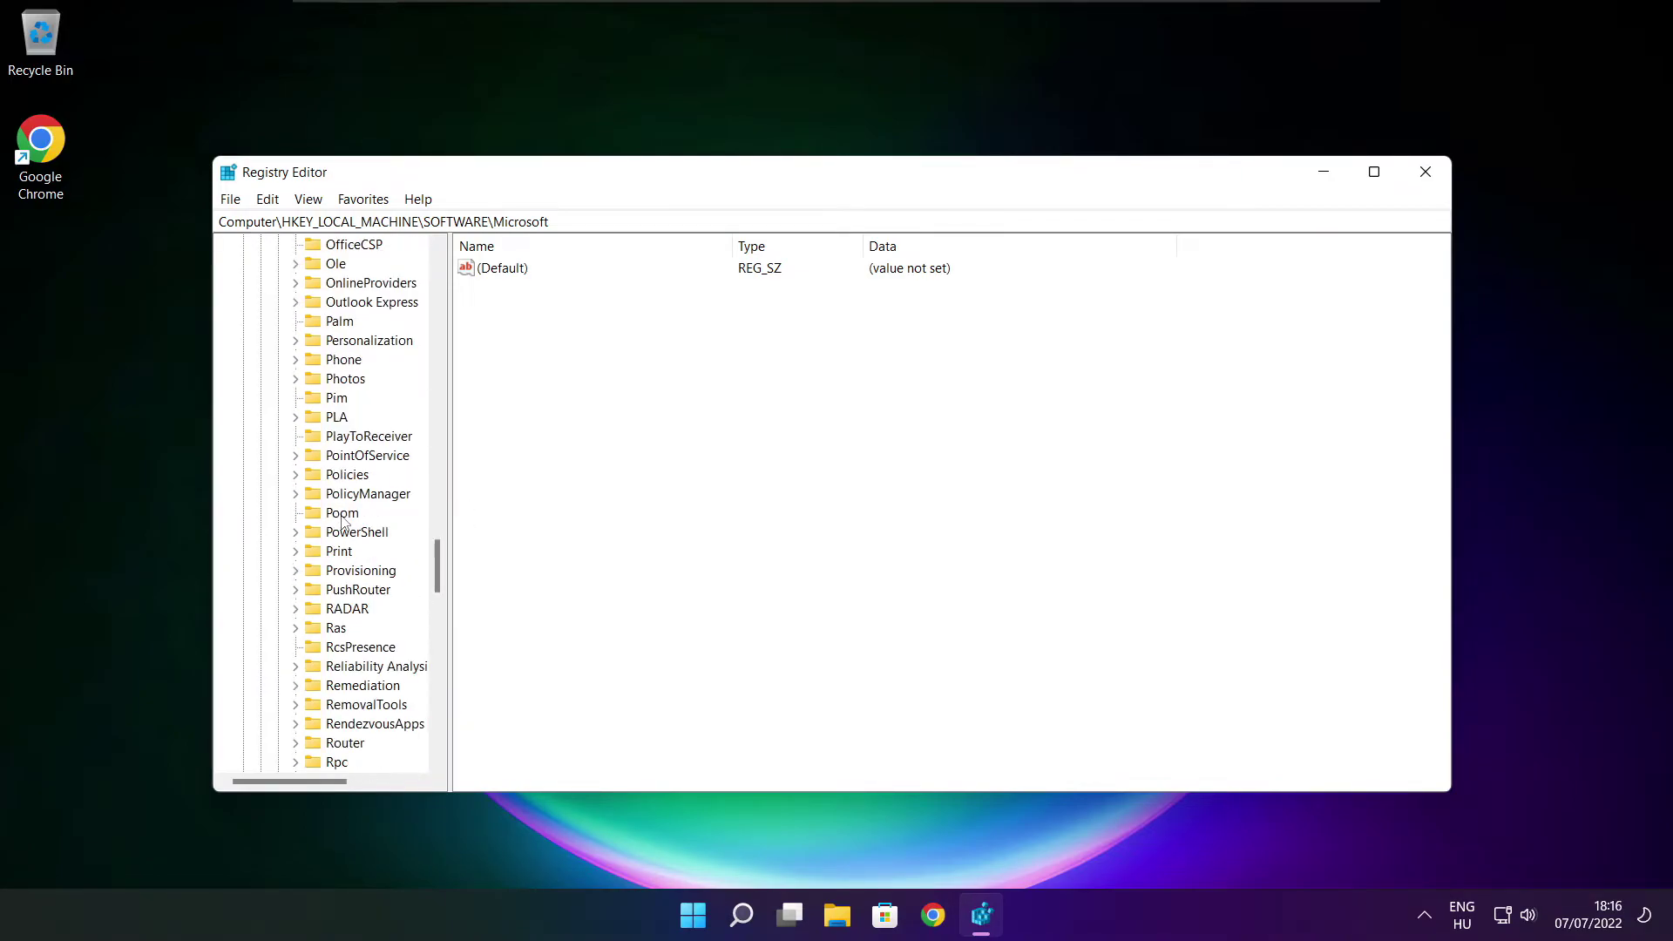
{"action": "scroll", "coordinate": [346, 520], "scroll_direction": "down", "scroll_amount": 1}
{"action": "scroll", "coordinate": [346, 520], "scroll_direction": "up", "scroll_amount": 1}
Expand PolicyManager\default and ApplicationManagement, widening the tree pane to read key names.
{"action": "left_click", "coordinate": [340, 494]}
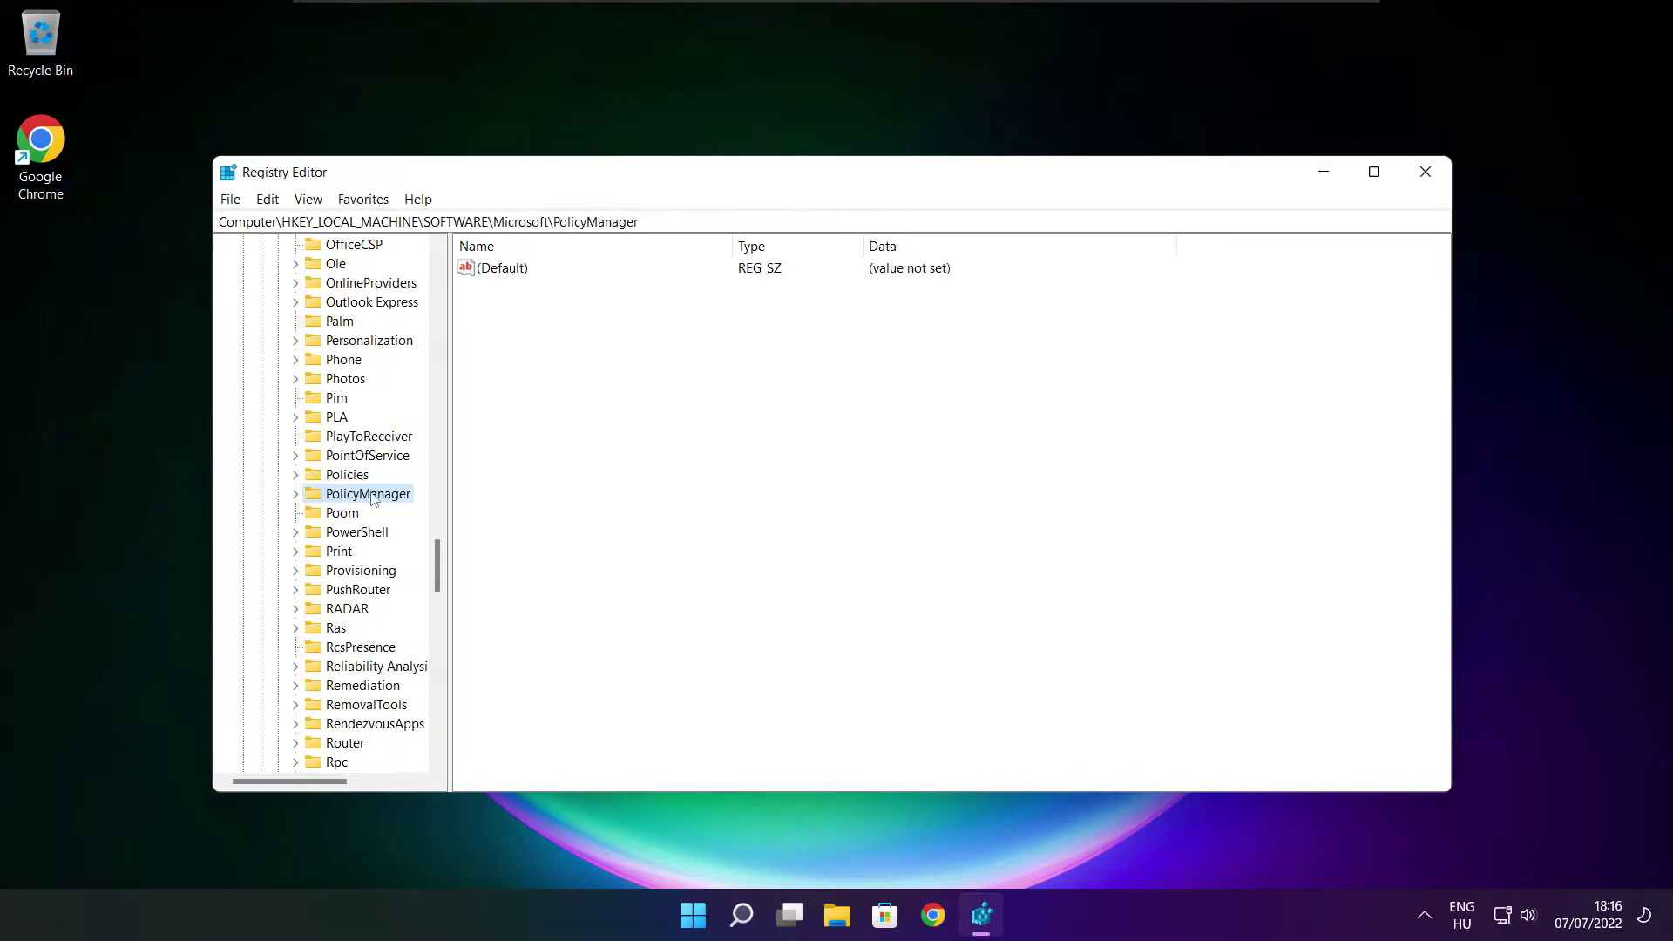
{"action": "left_click", "coordinate": [296, 494]}
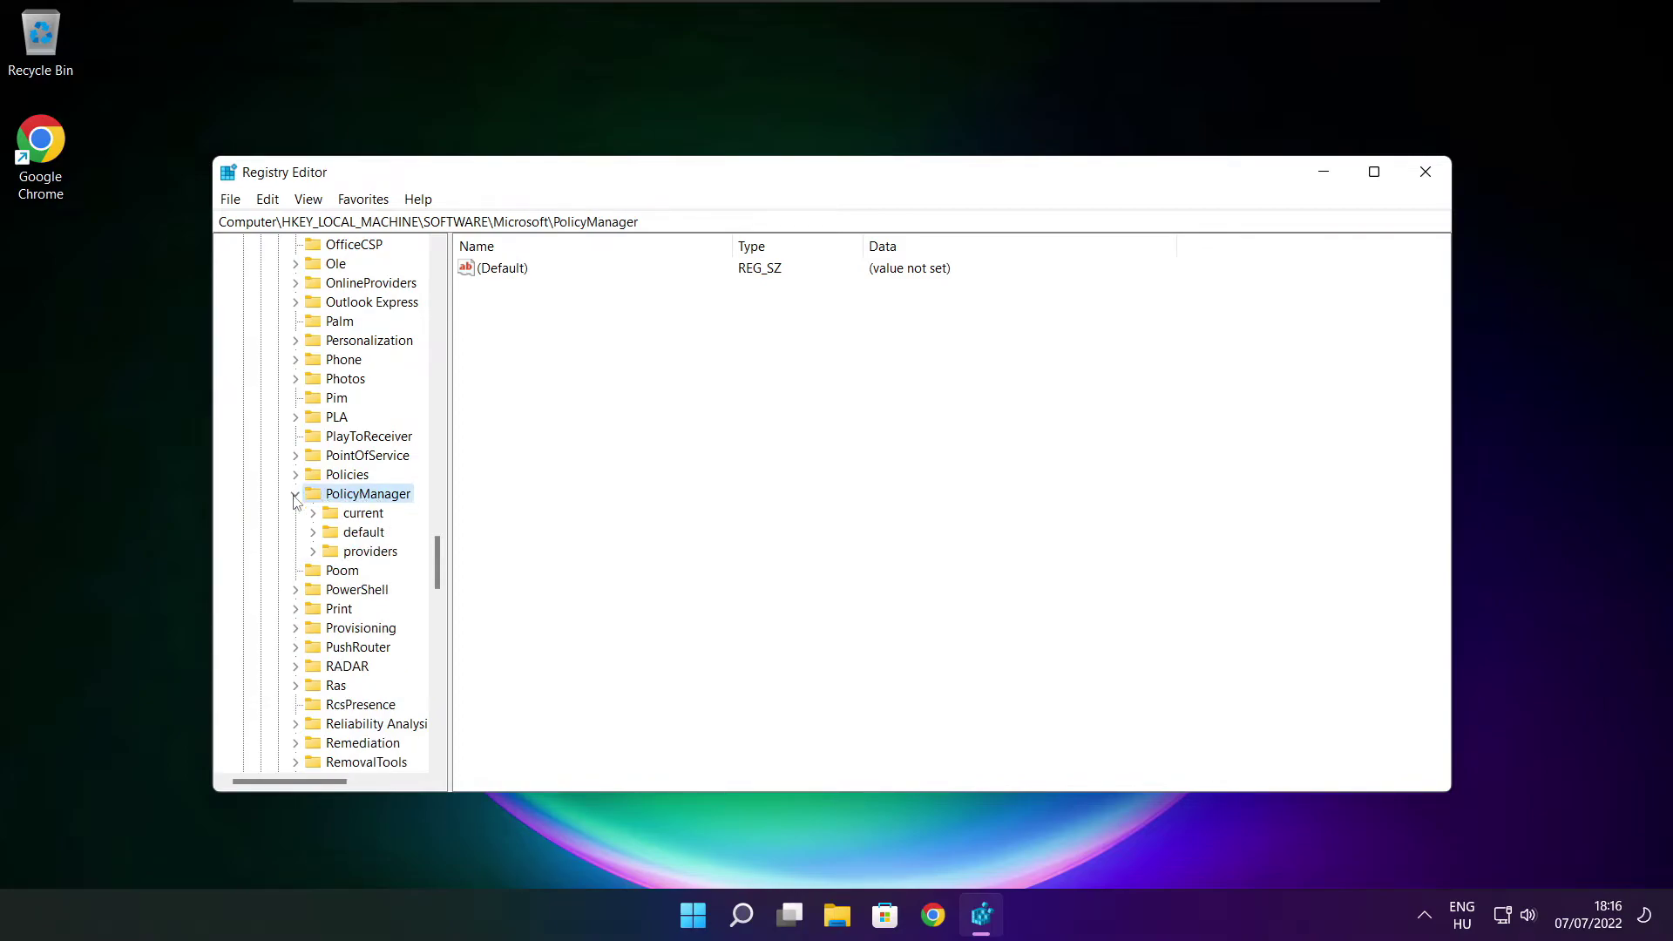
{"action": "left_click", "coordinate": [363, 532]}
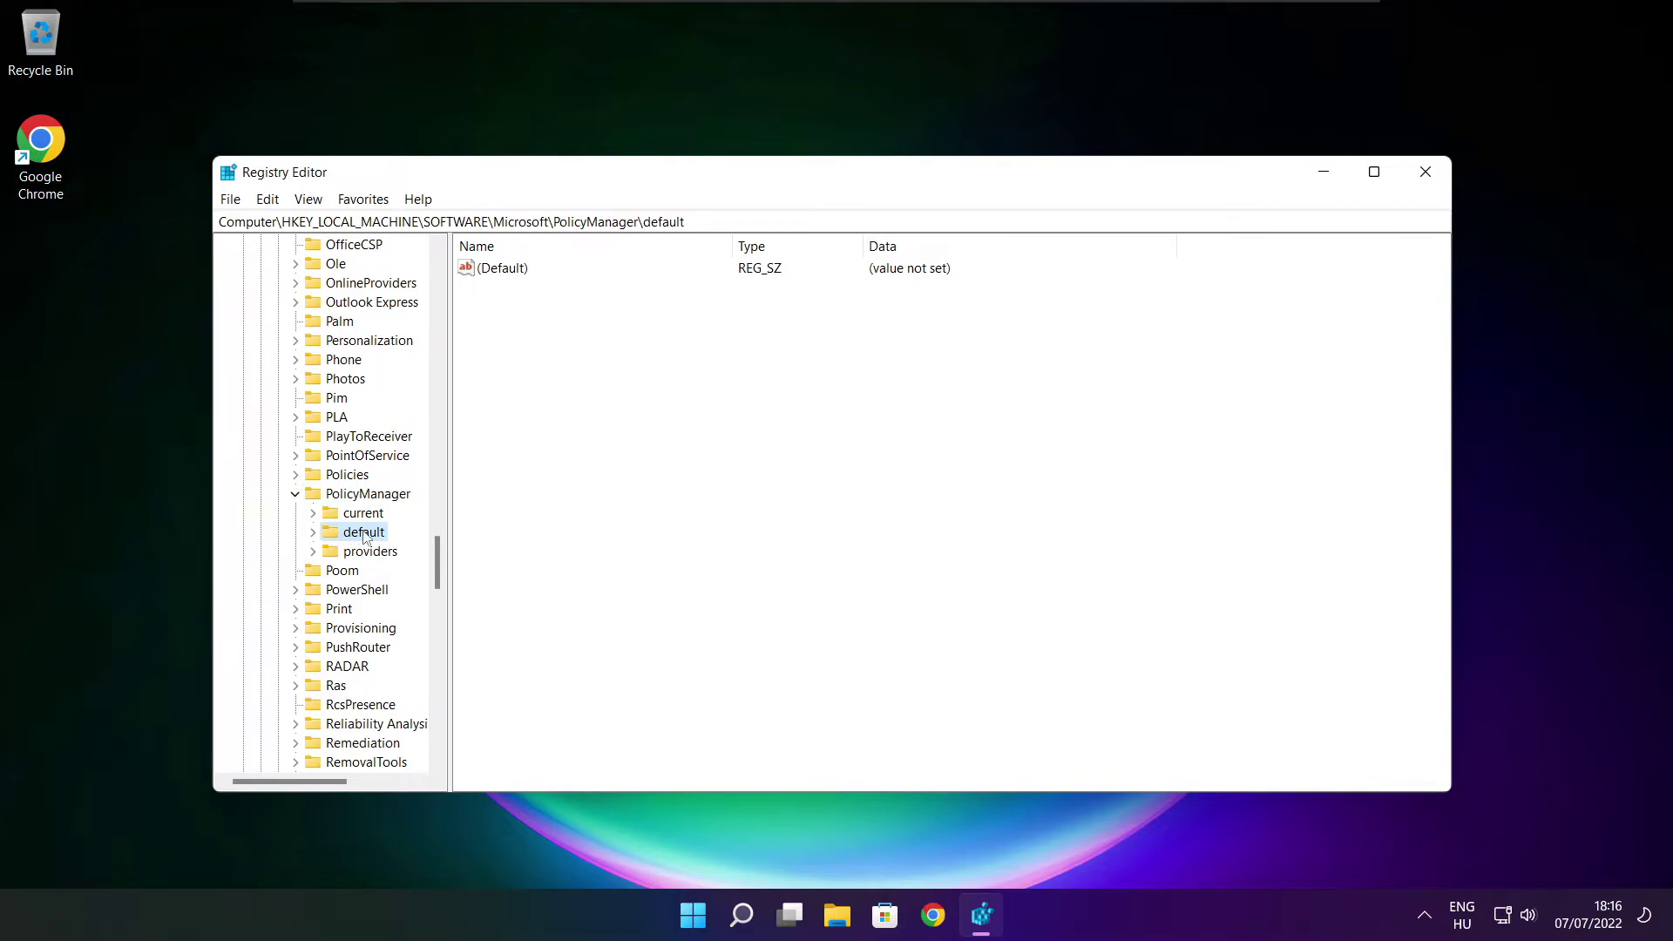
{"action": "left_click", "coordinate": [313, 532]}
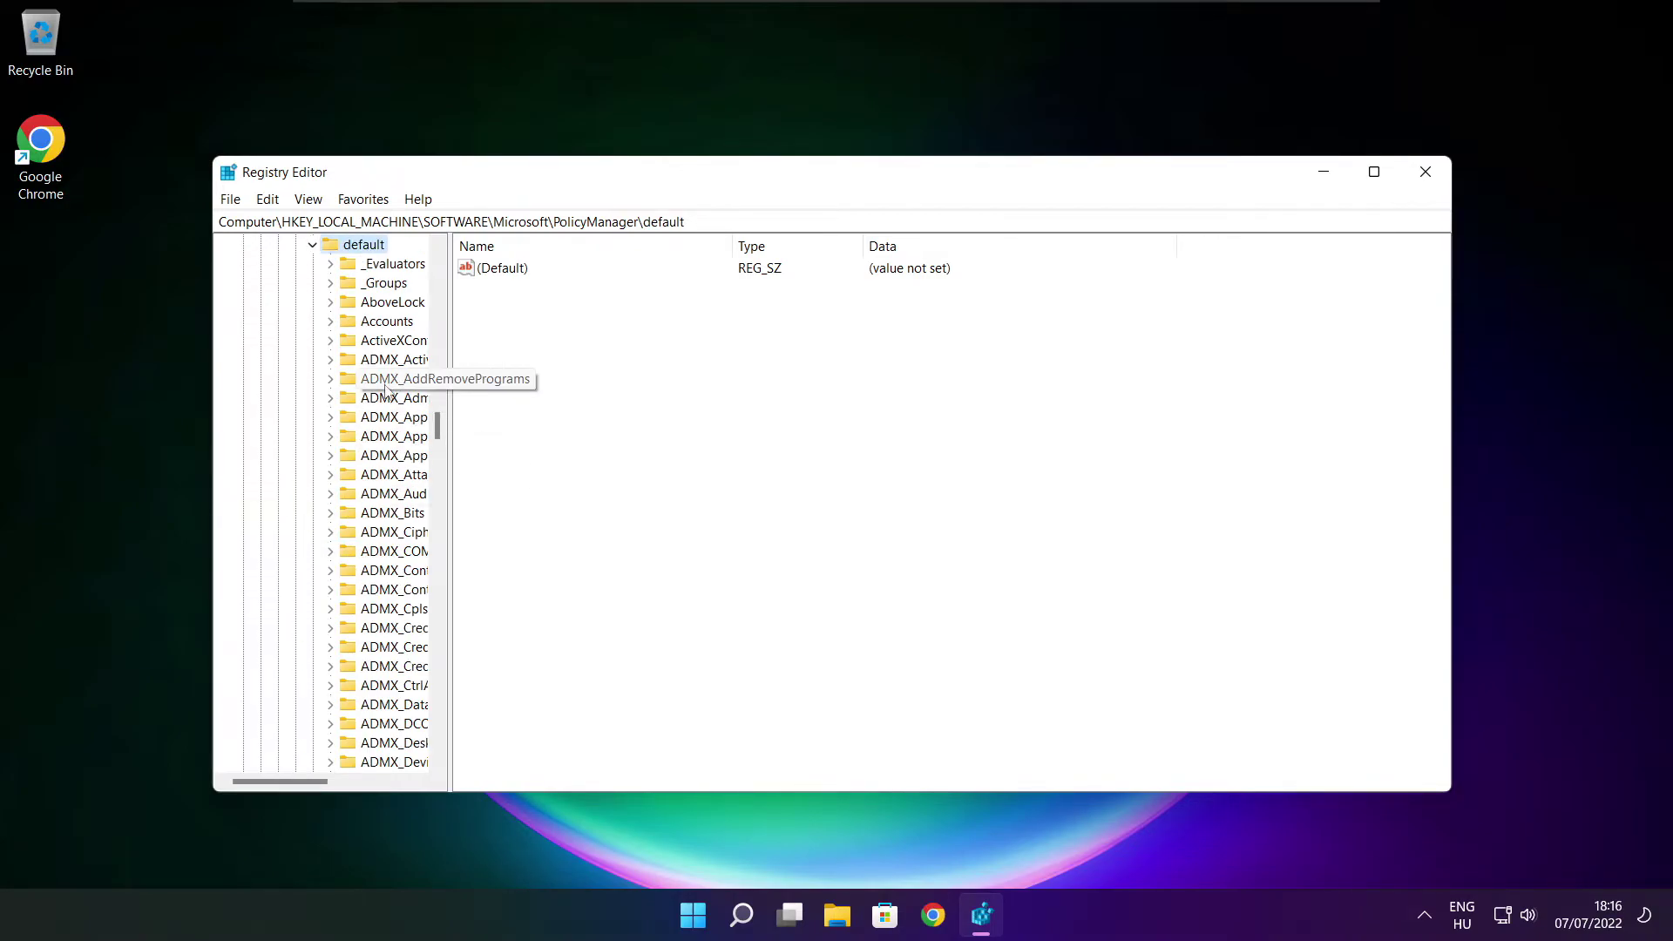
{"action": "scroll", "coordinate": [389, 383], "scroll_direction": "down", "scroll_amount": 5}
{"action": "scroll", "coordinate": [388, 383], "scroll_direction": "down", "scroll_amount": 5}
{"action": "scroll", "coordinate": [389, 384], "scroll_direction": "down", "scroll_amount": 5}
{"action": "scroll", "coordinate": [389, 383], "scroll_direction": "down", "scroll_amount": 5}
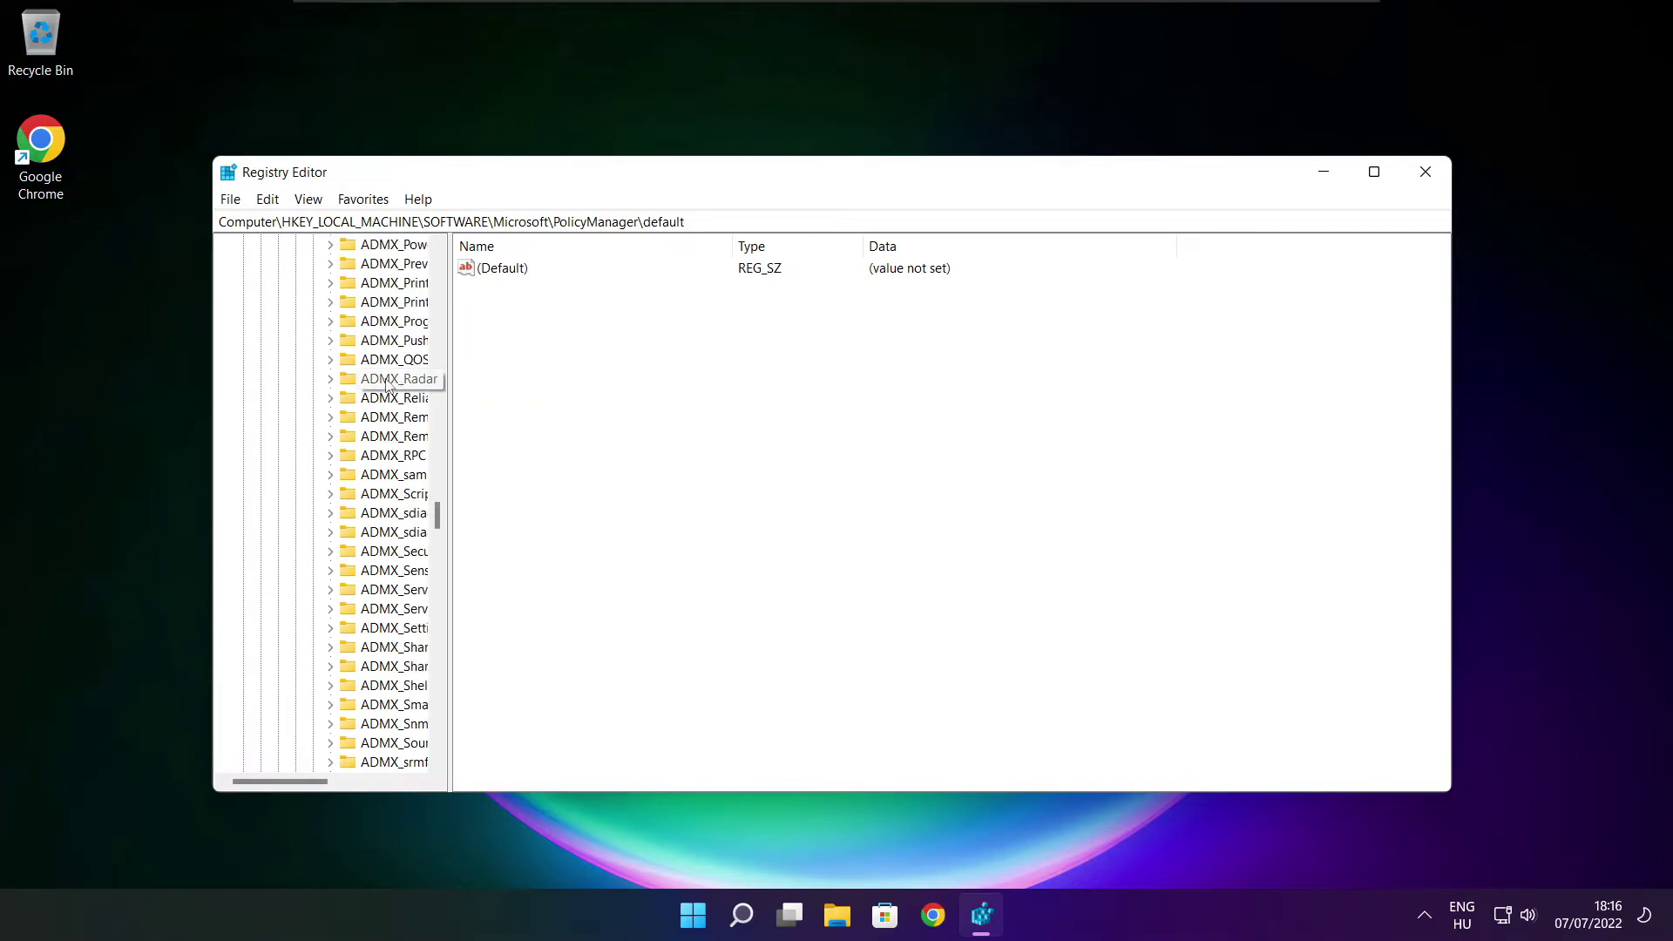
{"action": "scroll", "coordinate": [388, 384], "scroll_direction": "down", "scroll_amount": 5}
{"action": "scroll", "coordinate": [388, 383], "scroll_direction": "down", "scroll_amount": 5}
{"action": "left_click_drag", "start_coordinate": [450, 382], "coordinate": [548, 381]}
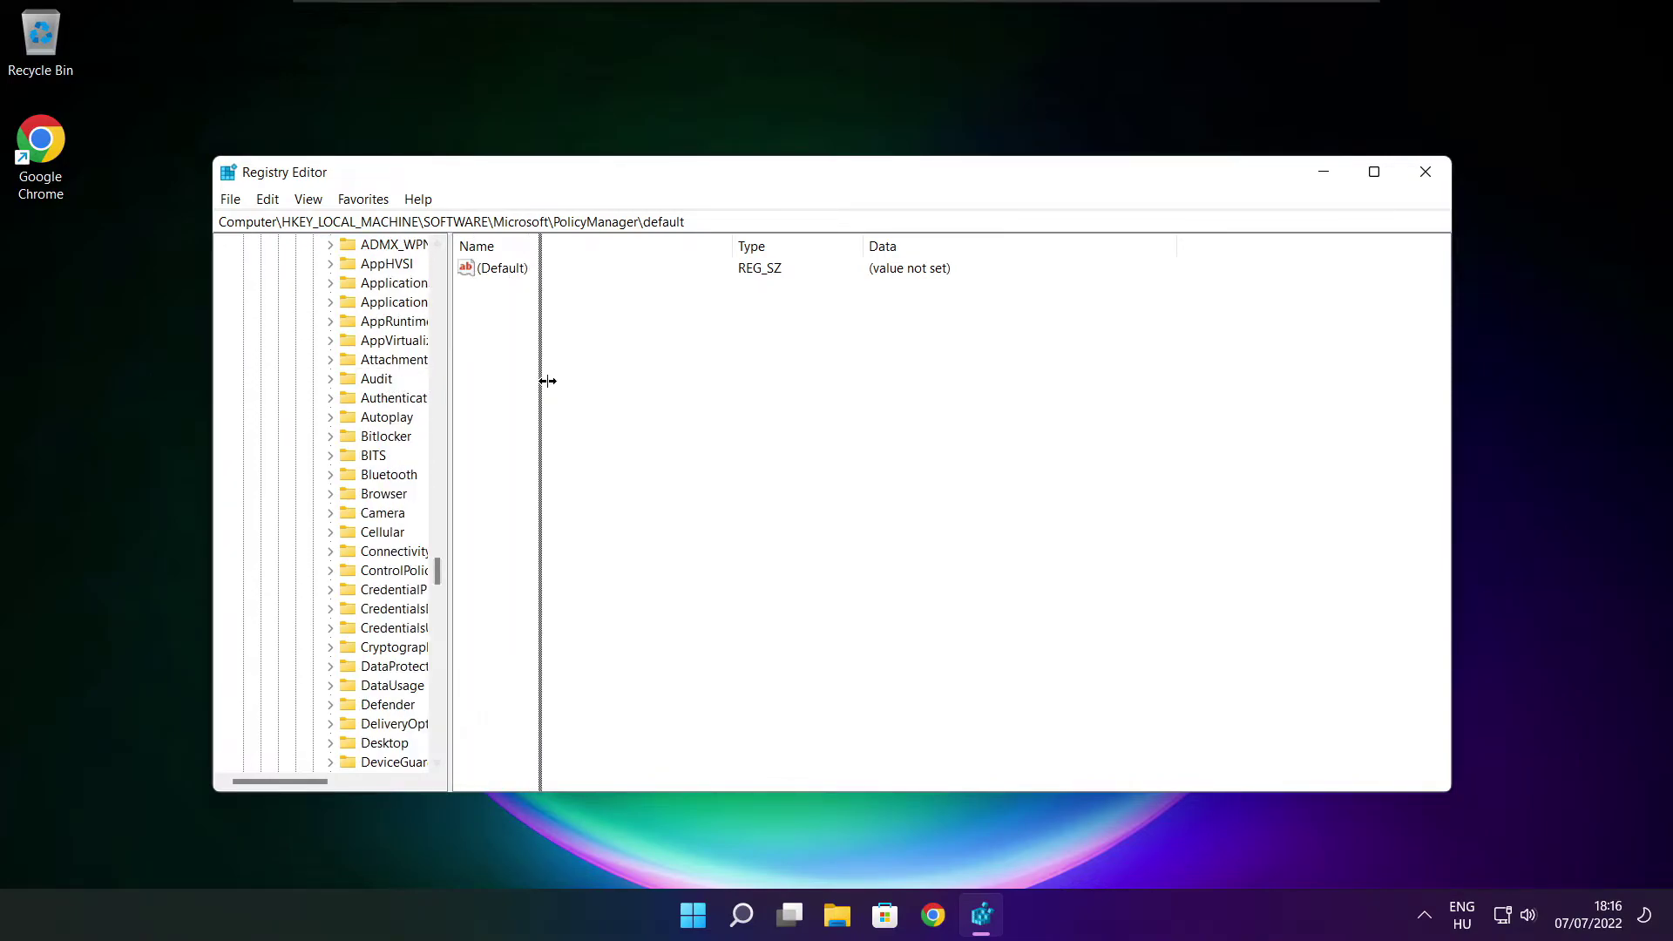
{"action": "scroll", "coordinate": [479, 385], "scroll_direction": "up", "scroll_amount": 1}
{"action": "left_click", "coordinate": [399, 363]}
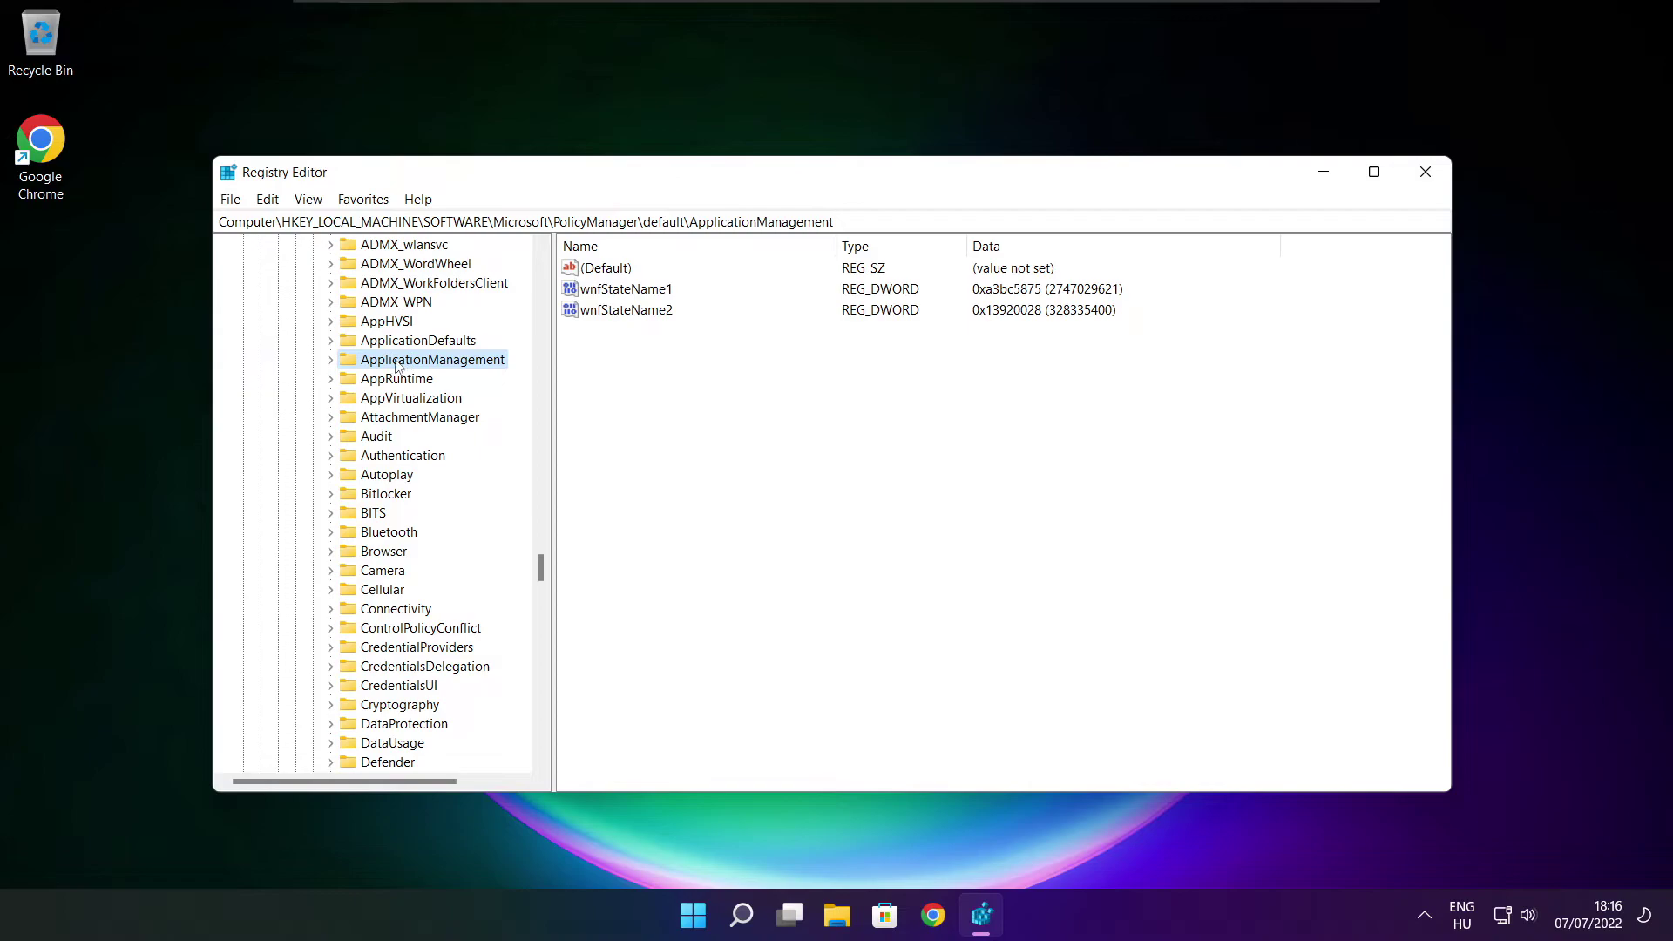
{"action": "left_click", "coordinate": [333, 361]}
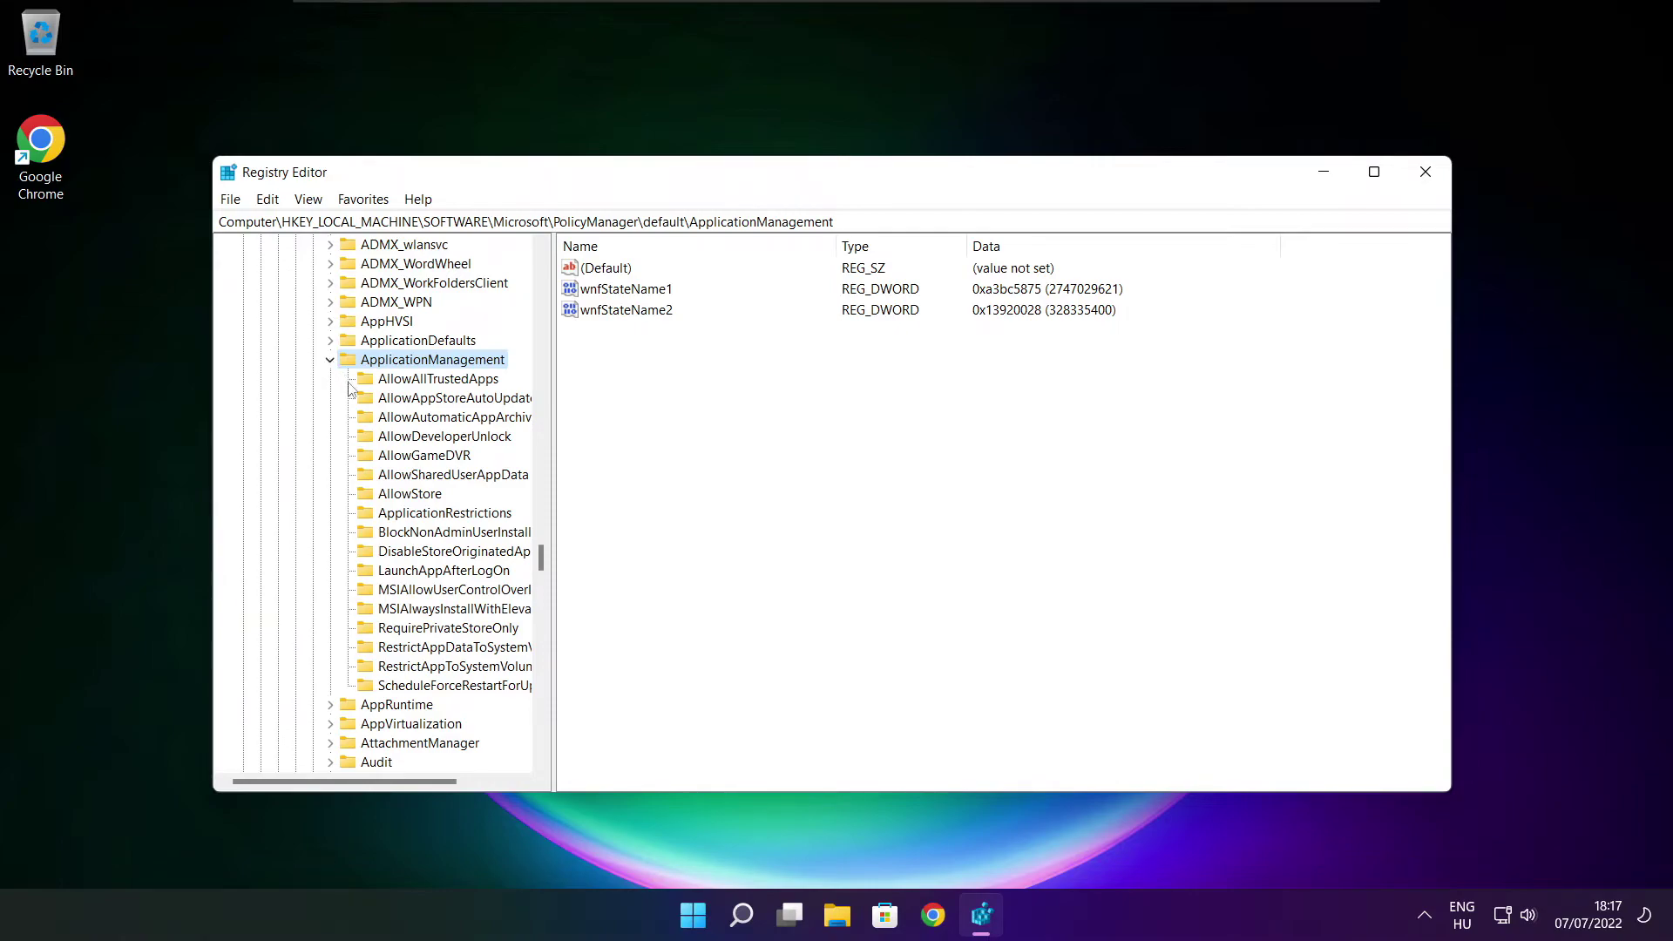
{"action": "left_click_drag", "start_coordinate": [555, 445], "coordinate": [572, 445]}
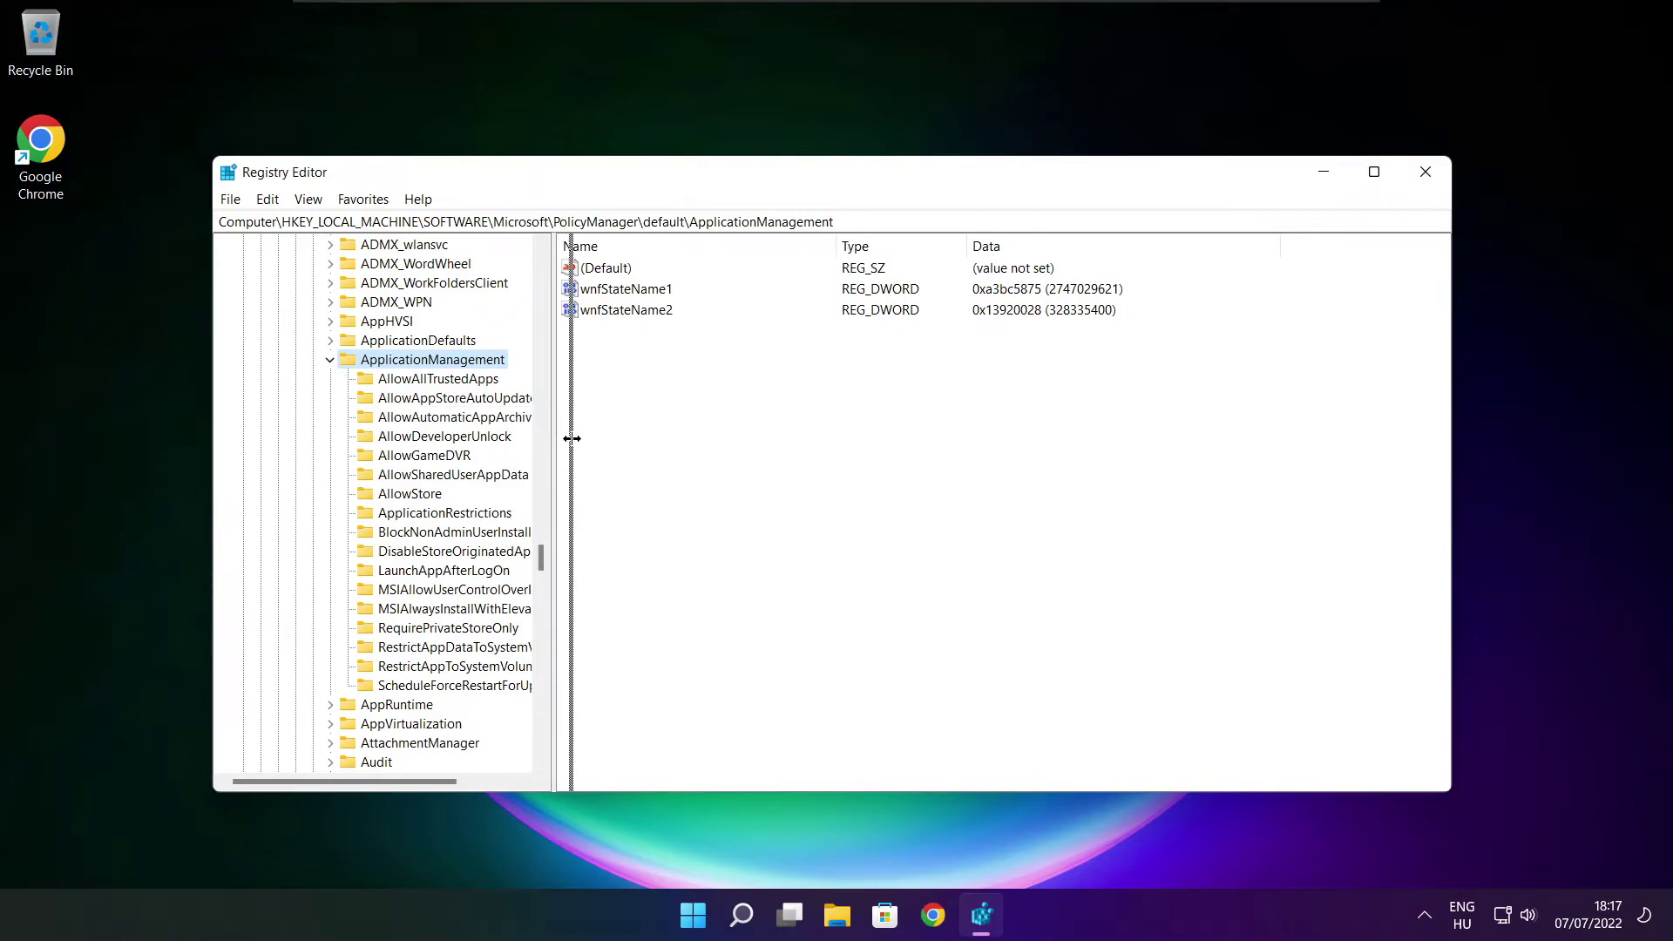
Set the AllowGameDVR value entry to 0, then close Registry Editor.
{"action": "left_click", "coordinate": [425, 460]}
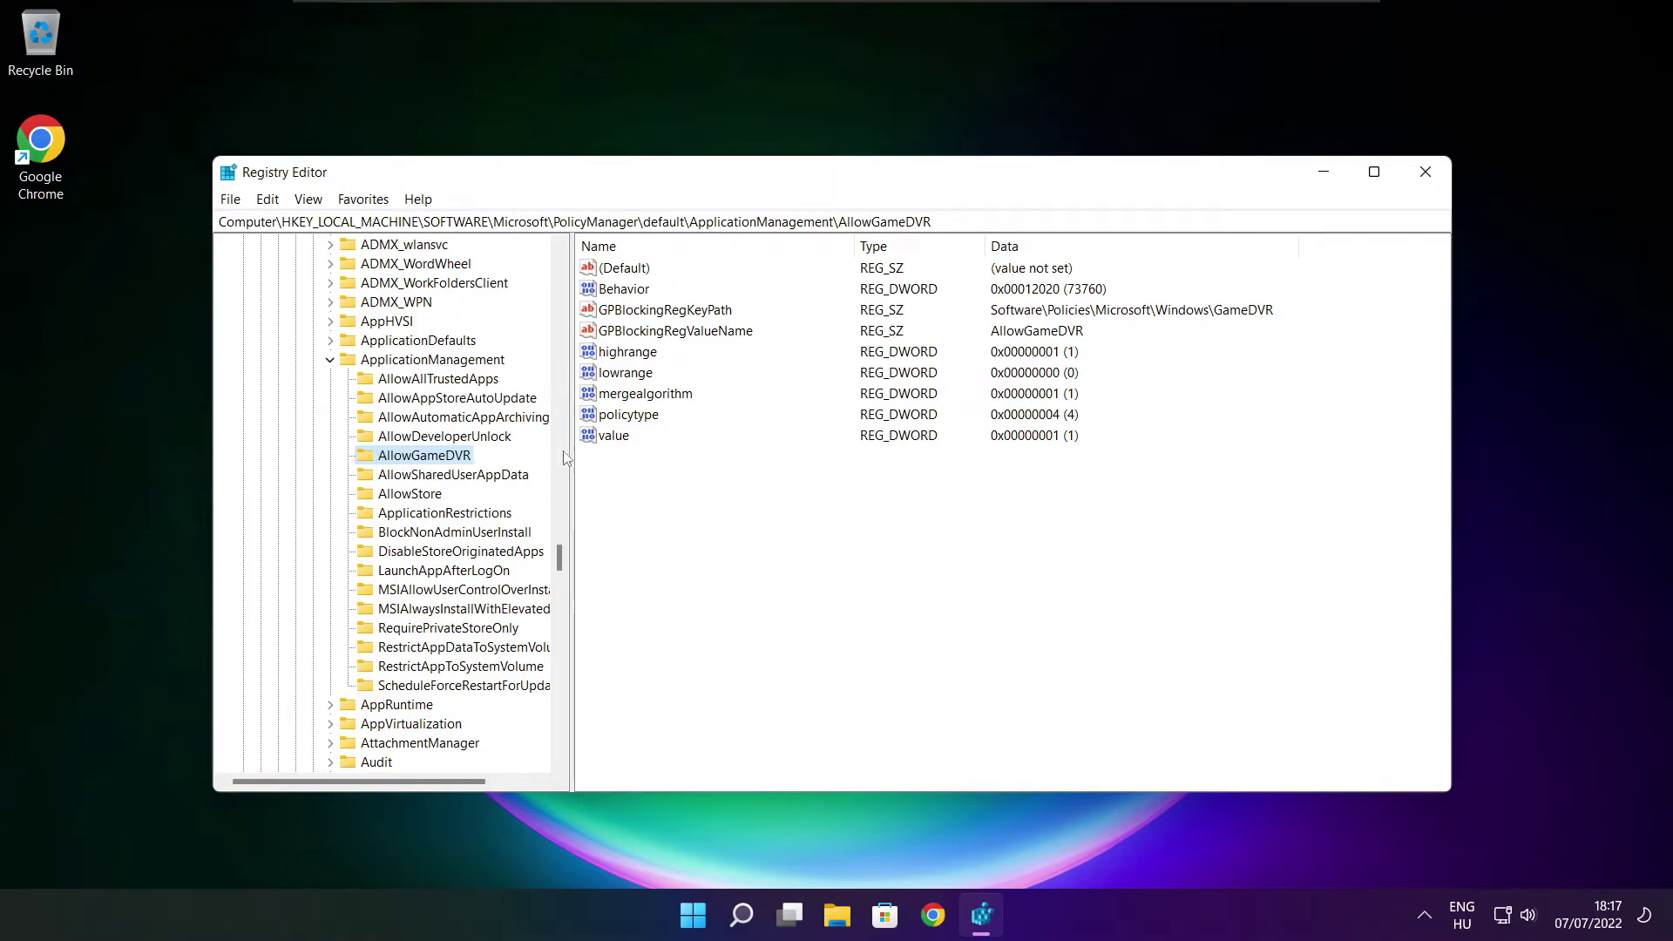
{"action": "left_click", "coordinate": [612, 436]}
{"action": "double_click", "coordinate": [615, 436]}
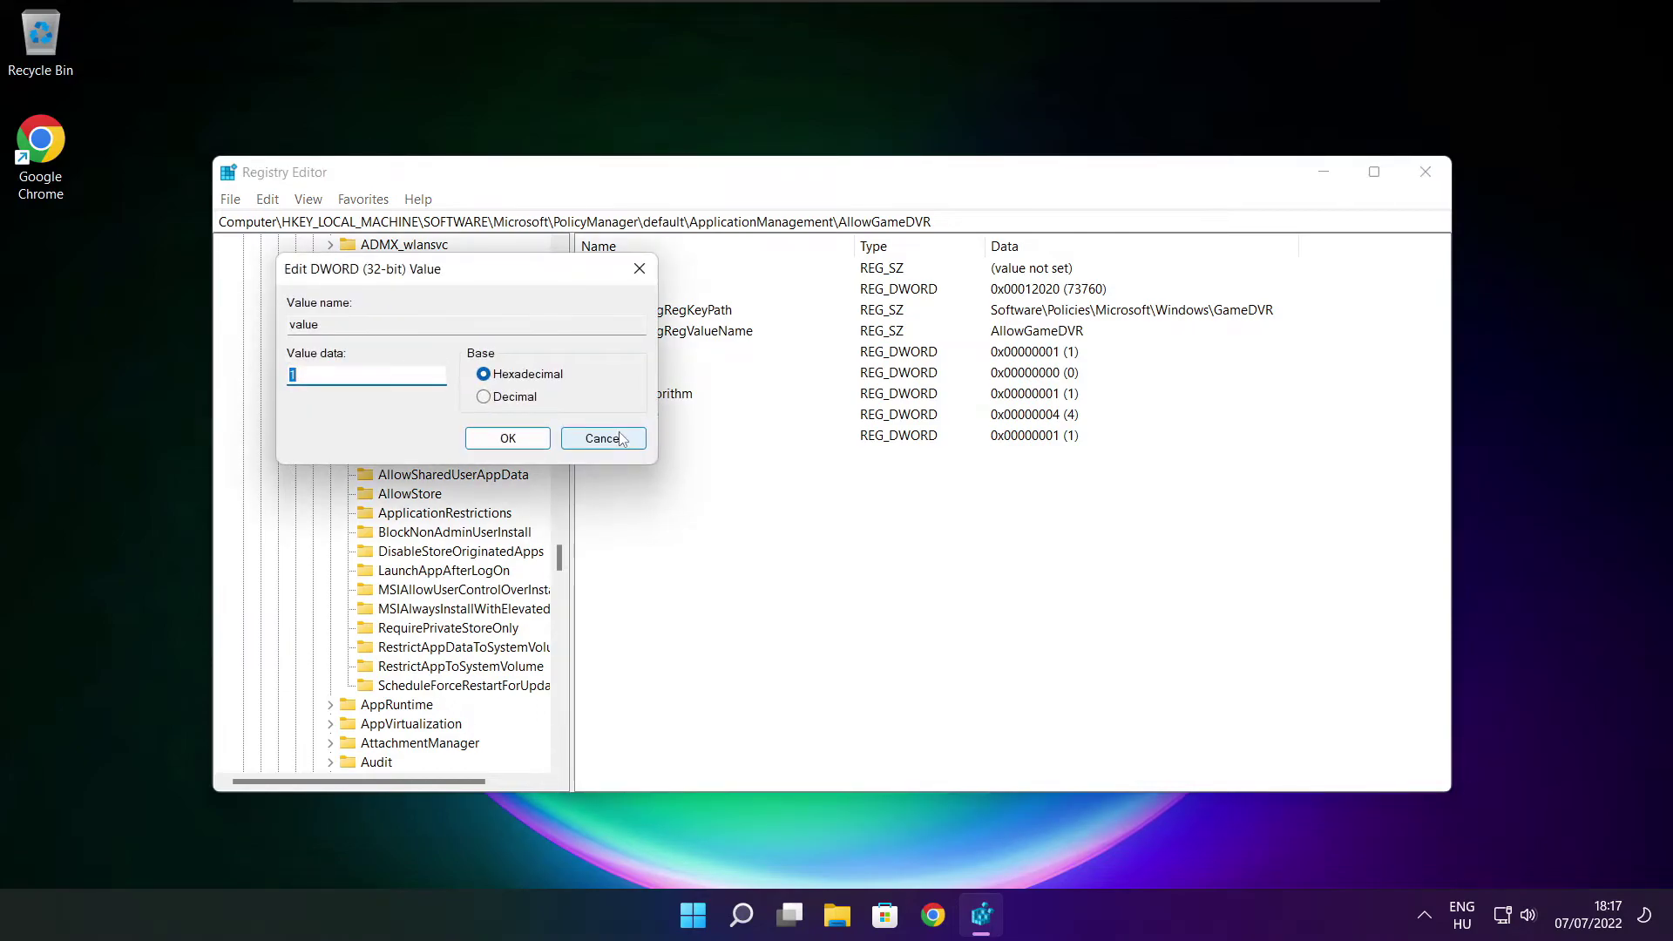
{"action": "left_click_drag", "start_coordinate": [438, 261], "coordinate": [846, 349]}
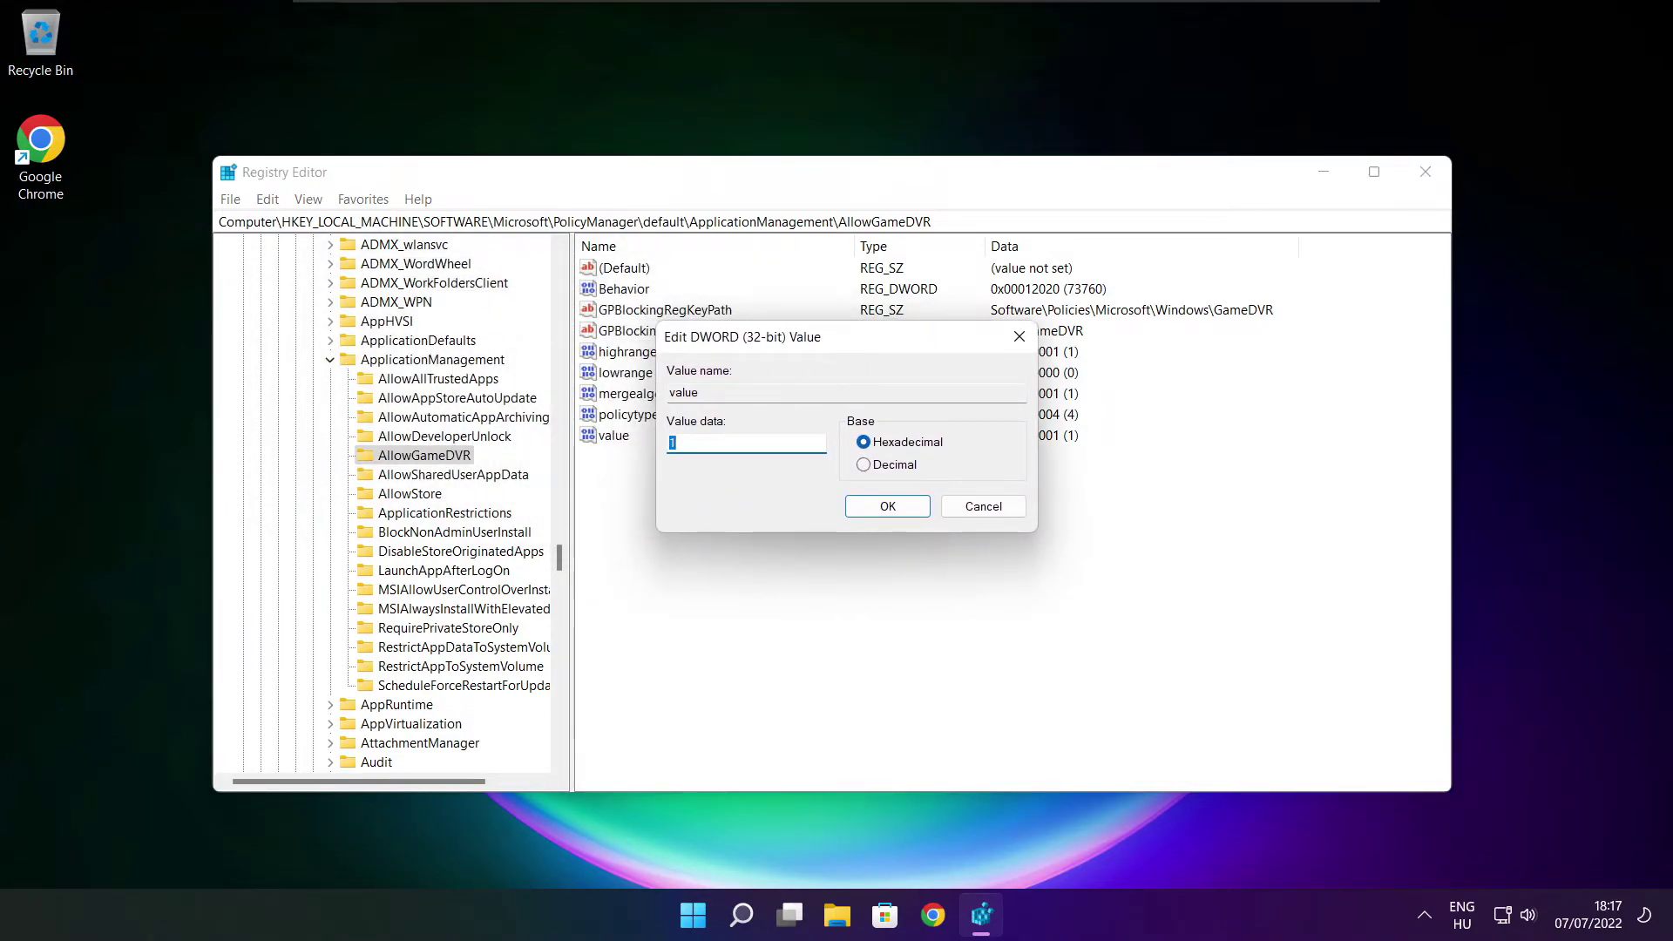
{"action": "type", "text": "0"}
{"action": "left_click", "coordinate": [887, 507]}
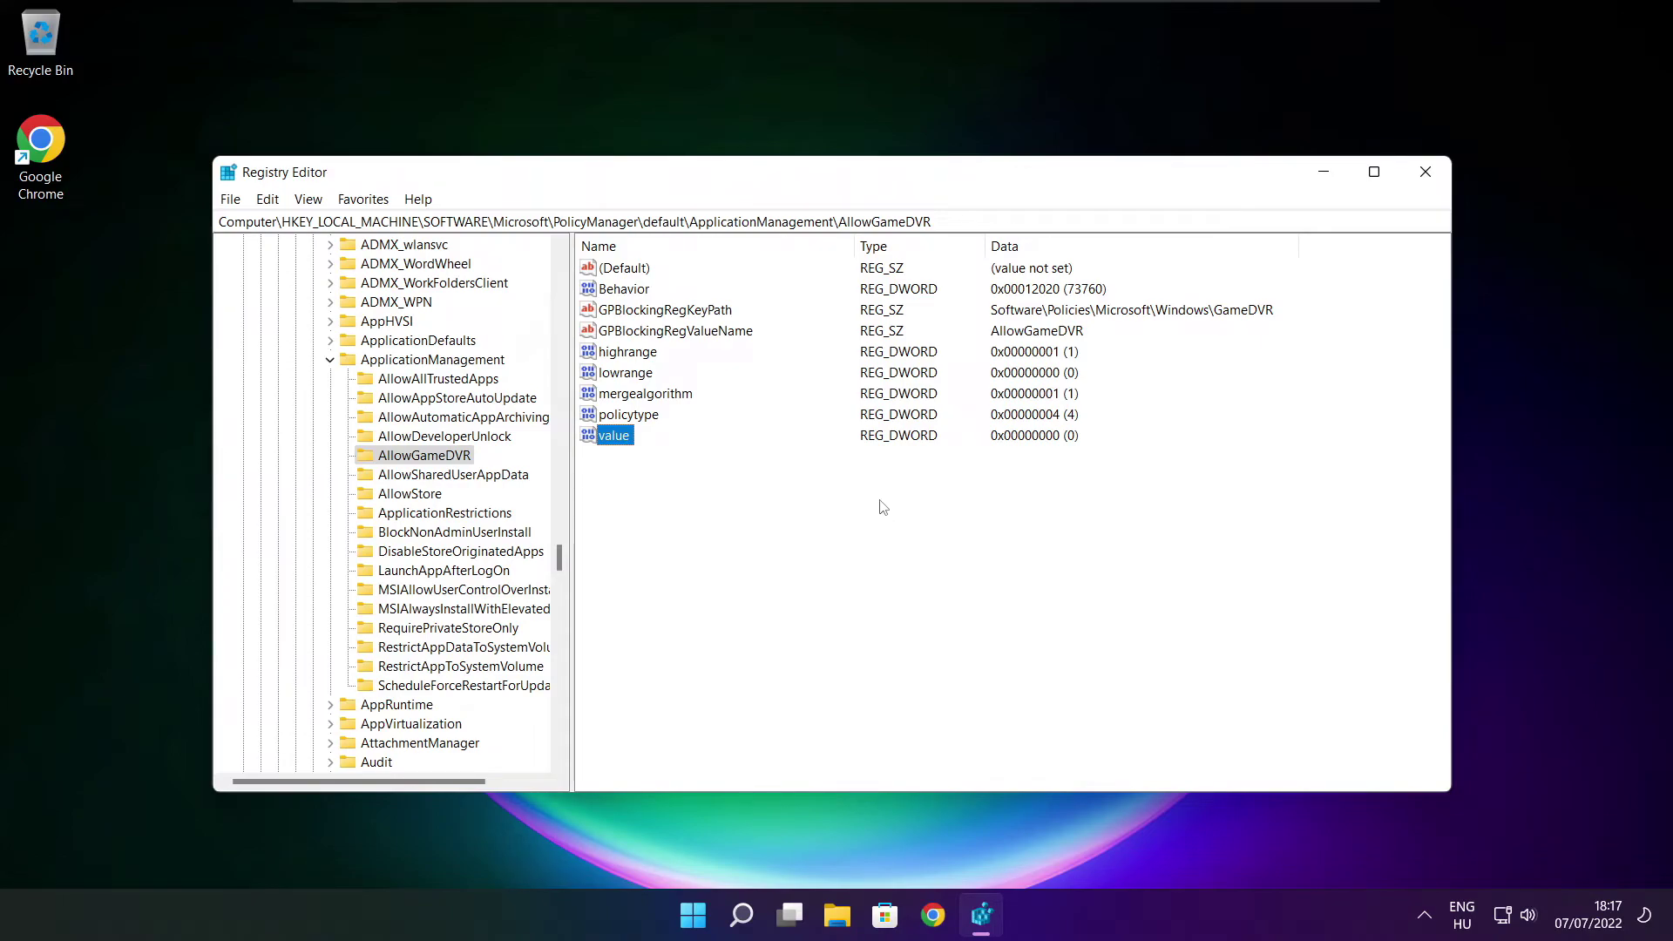
{"action": "left_click", "coordinate": [1428, 175]}
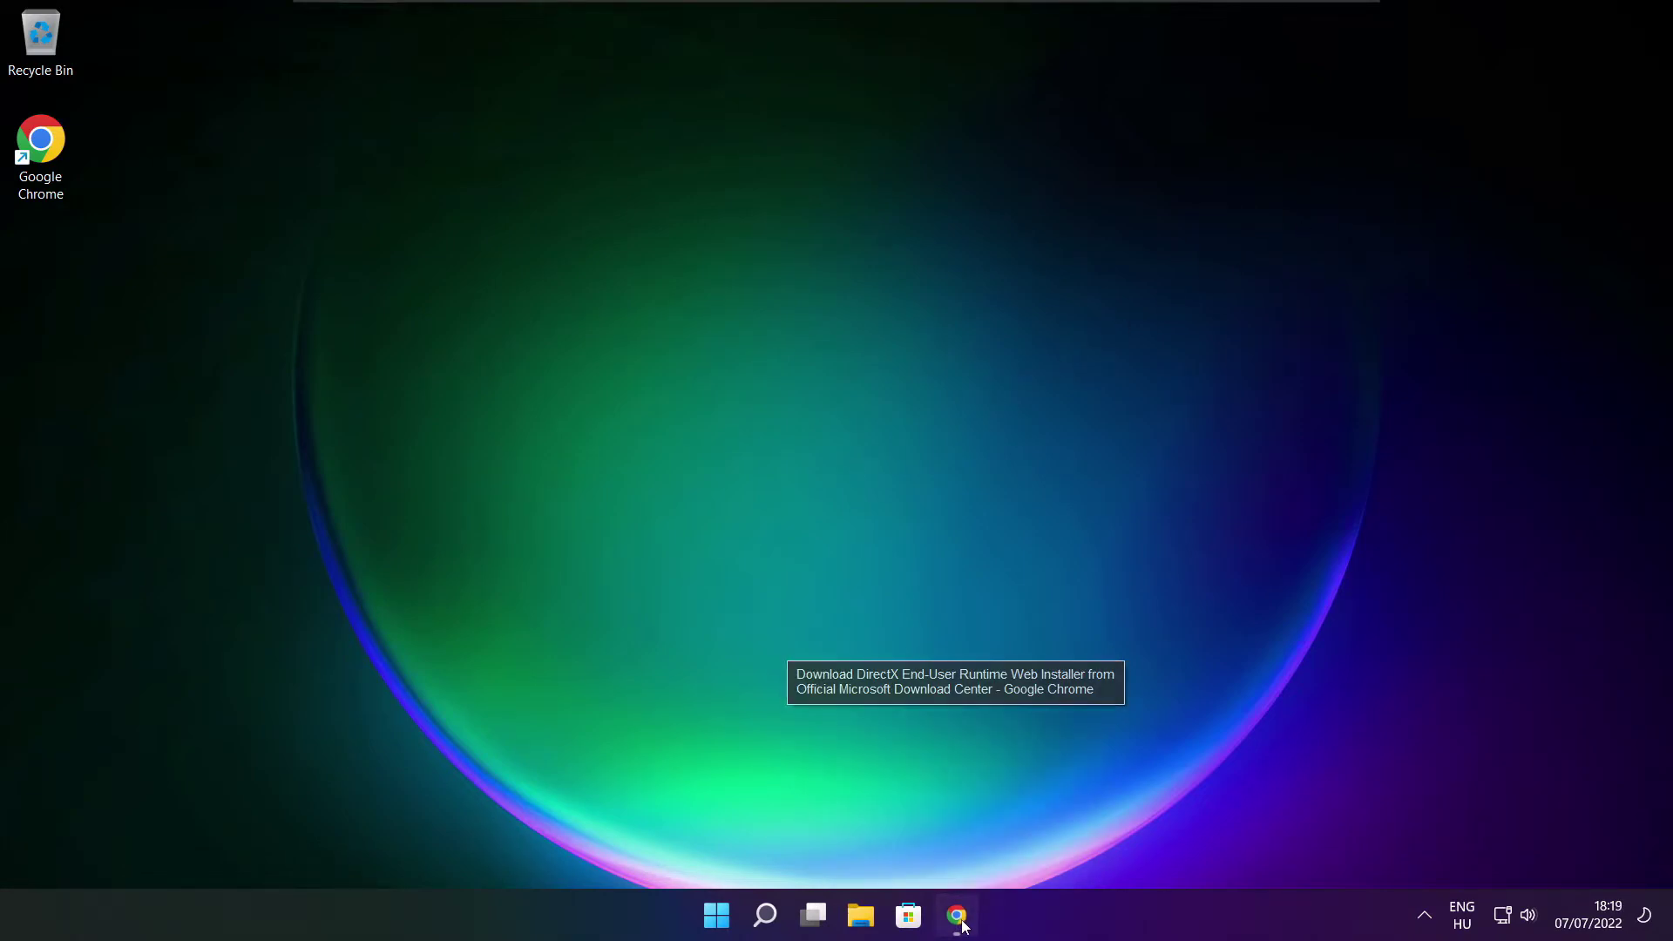
Check the DirectX page address in Chrome and download dxwebsetup.exe.
{"action": "left_click", "coordinate": [961, 916]}
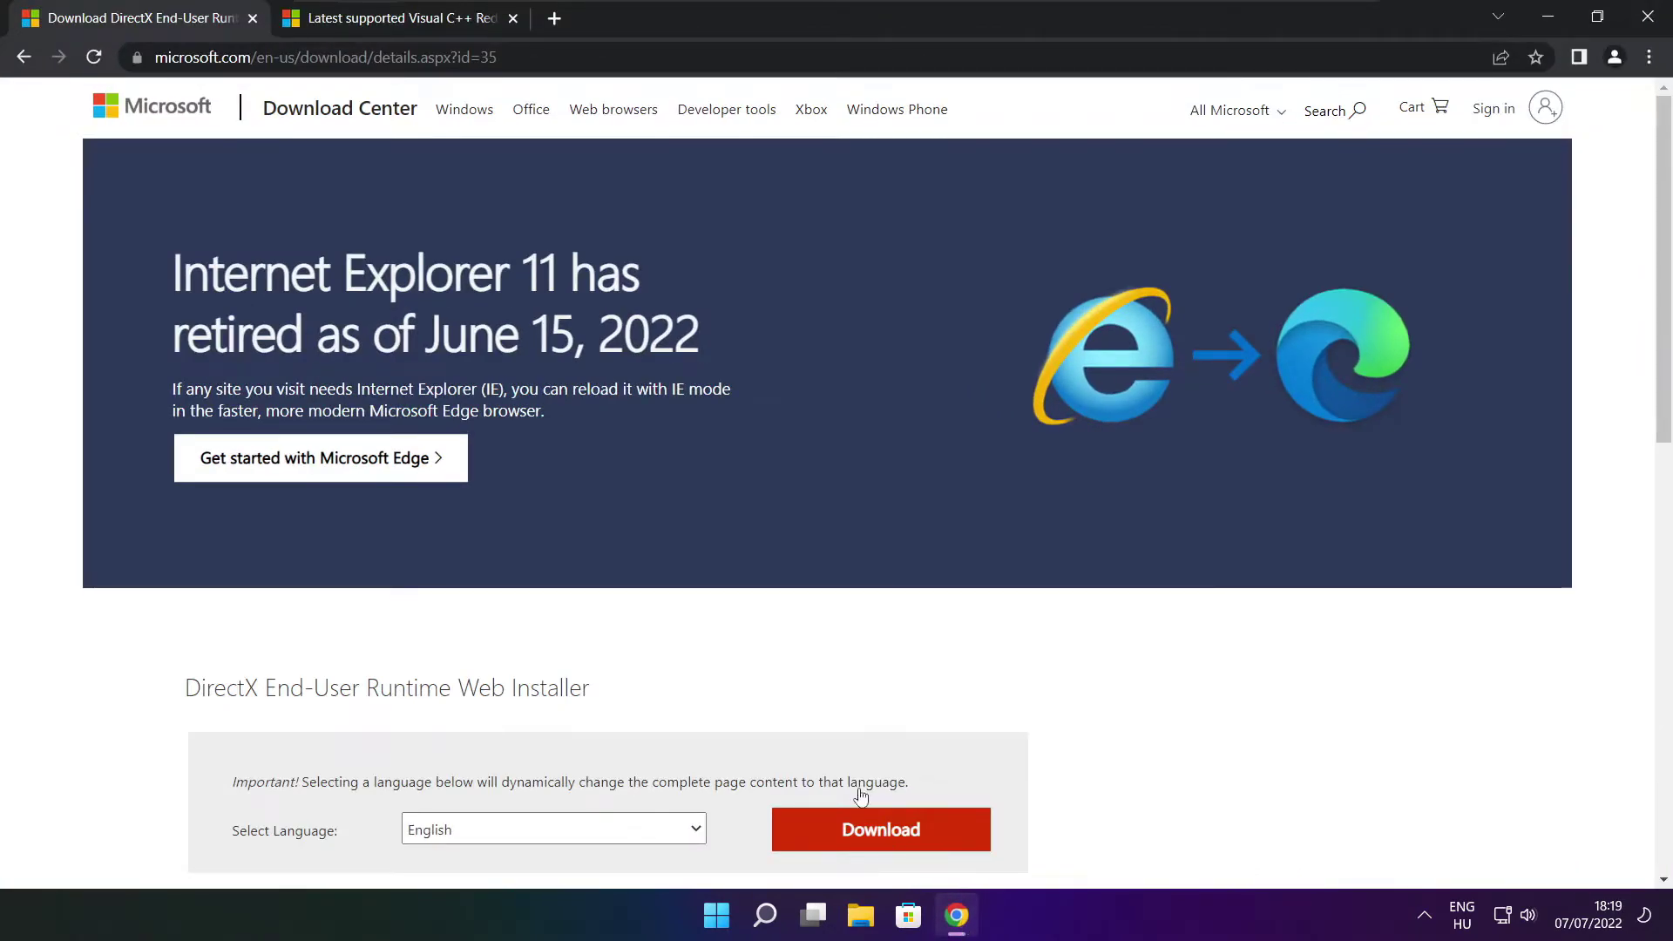
{"action": "left_click", "coordinate": [326, 57]}
{"action": "left_click_drag", "start_coordinate": [496, 57], "coordinate": [296, 57]}
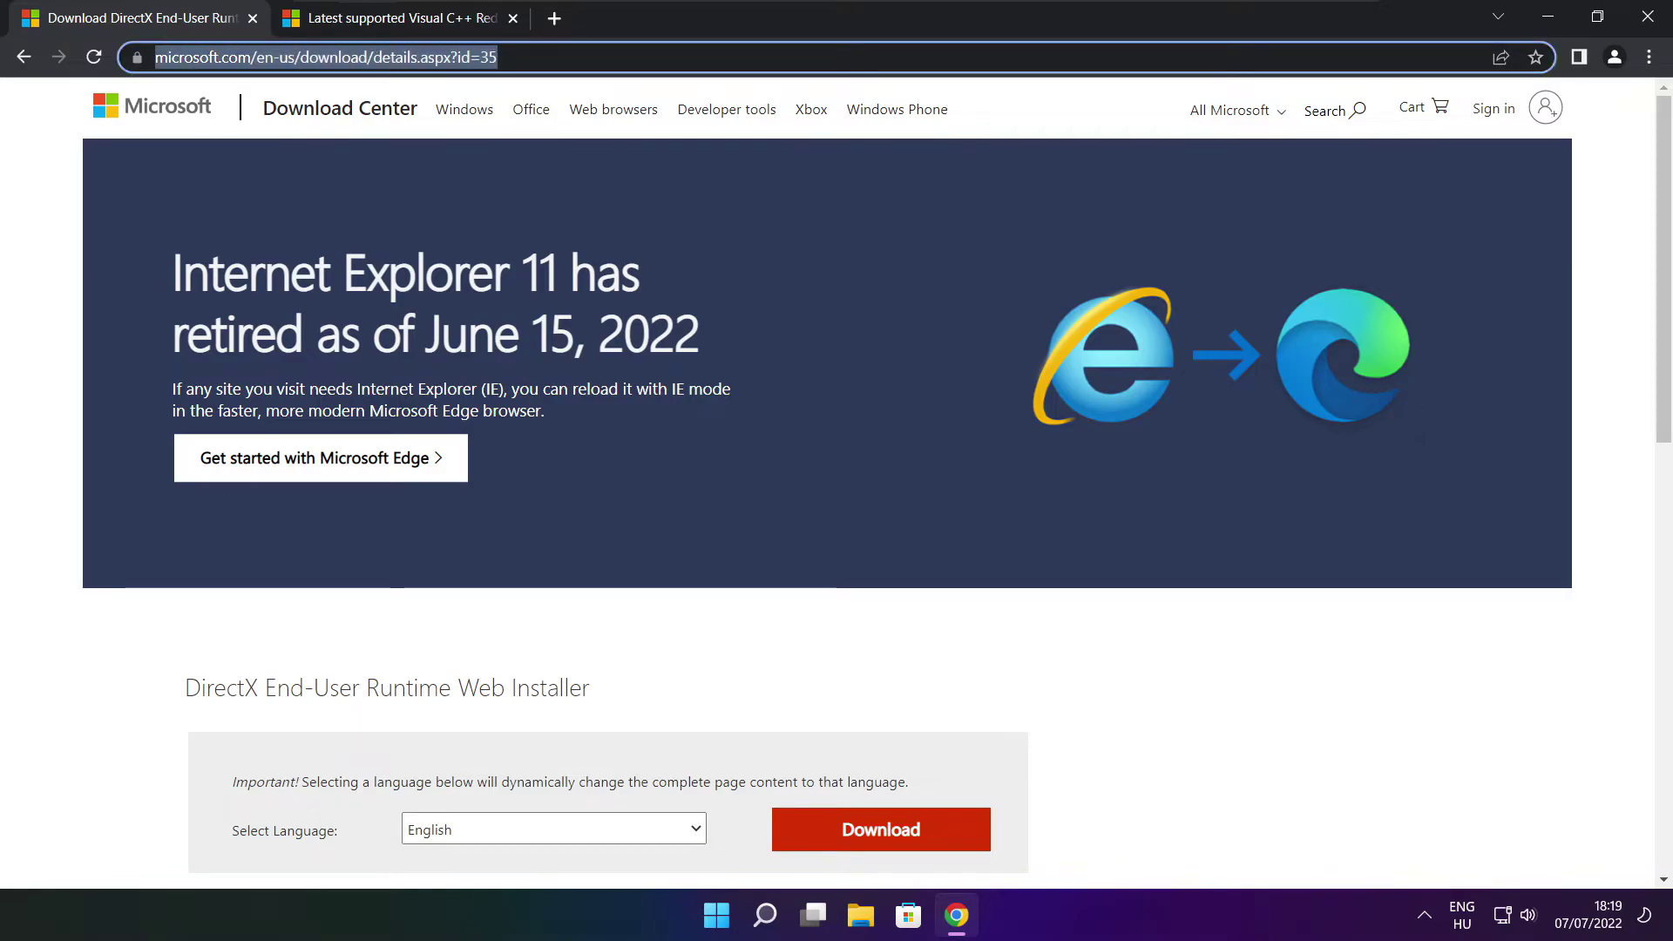
{"action": "key", "text": "End"}
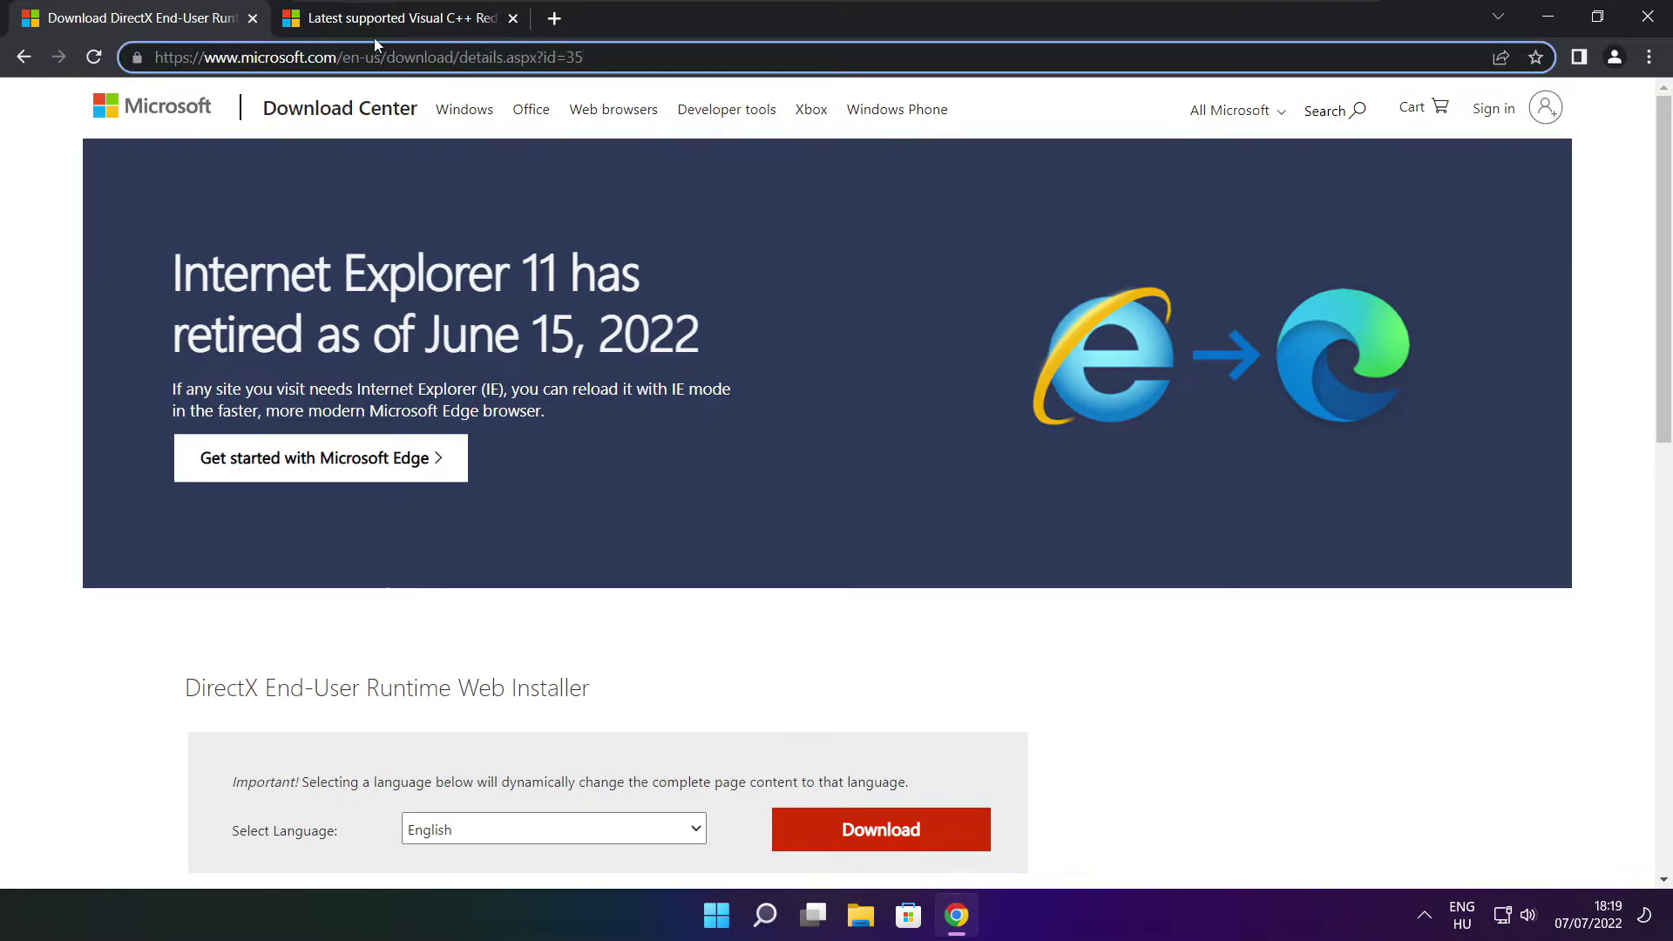
{"action": "left_click", "coordinate": [535, 488]}
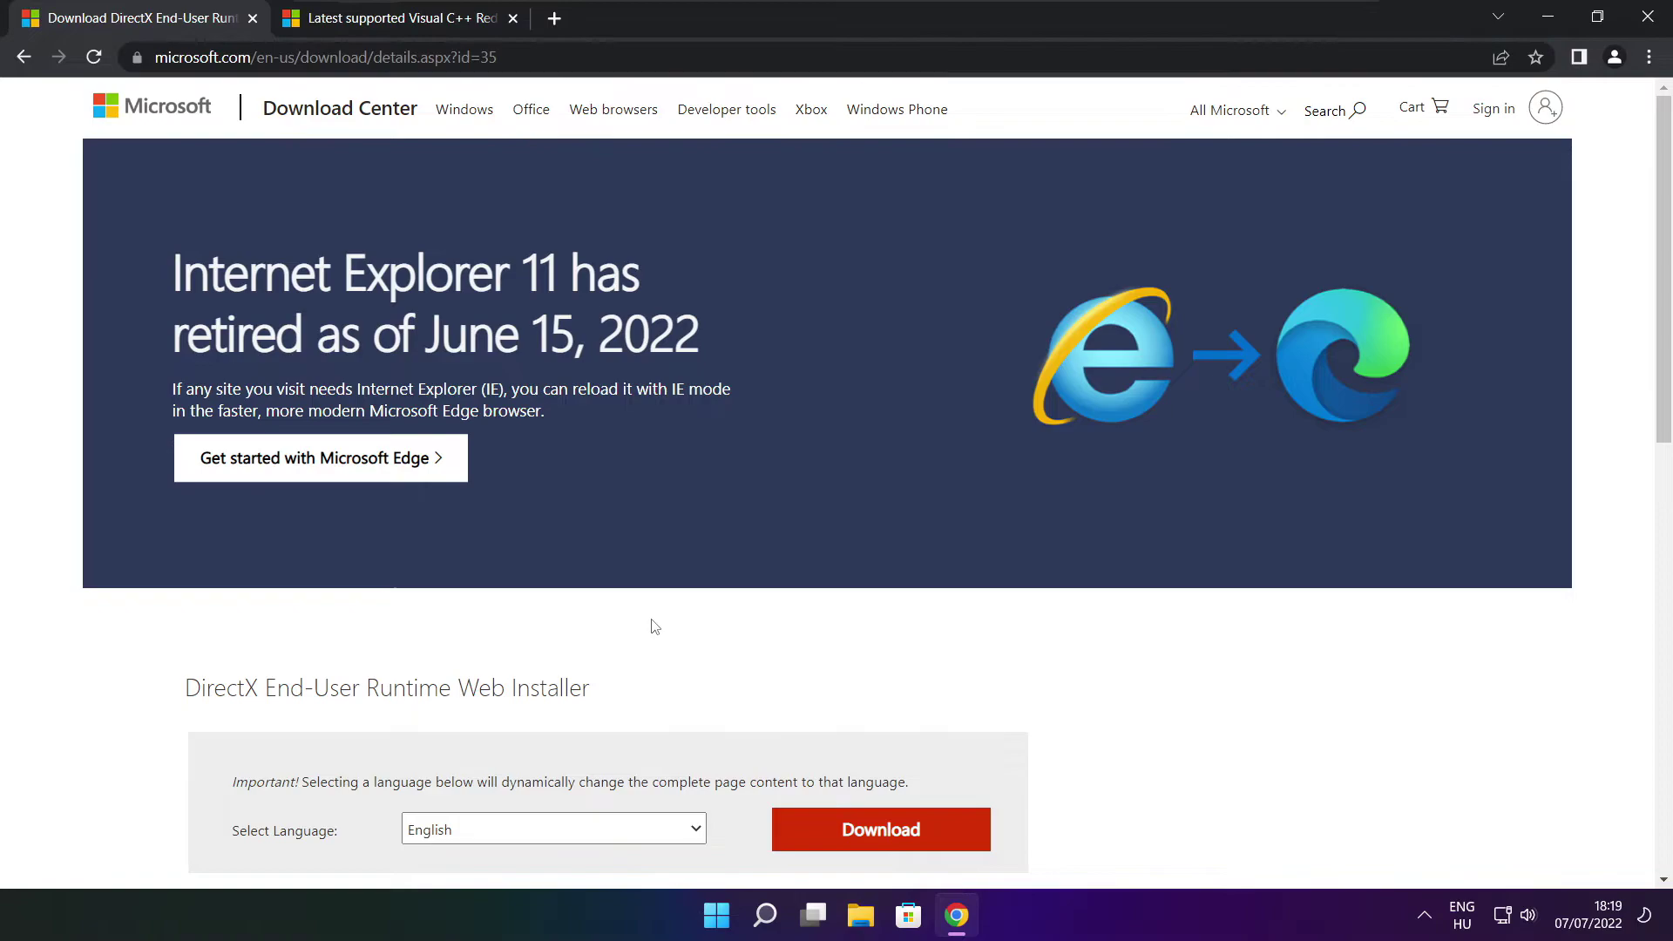
{"action": "left_click_drag", "start_coordinate": [1664, 250], "coordinate": [1664, 383]}
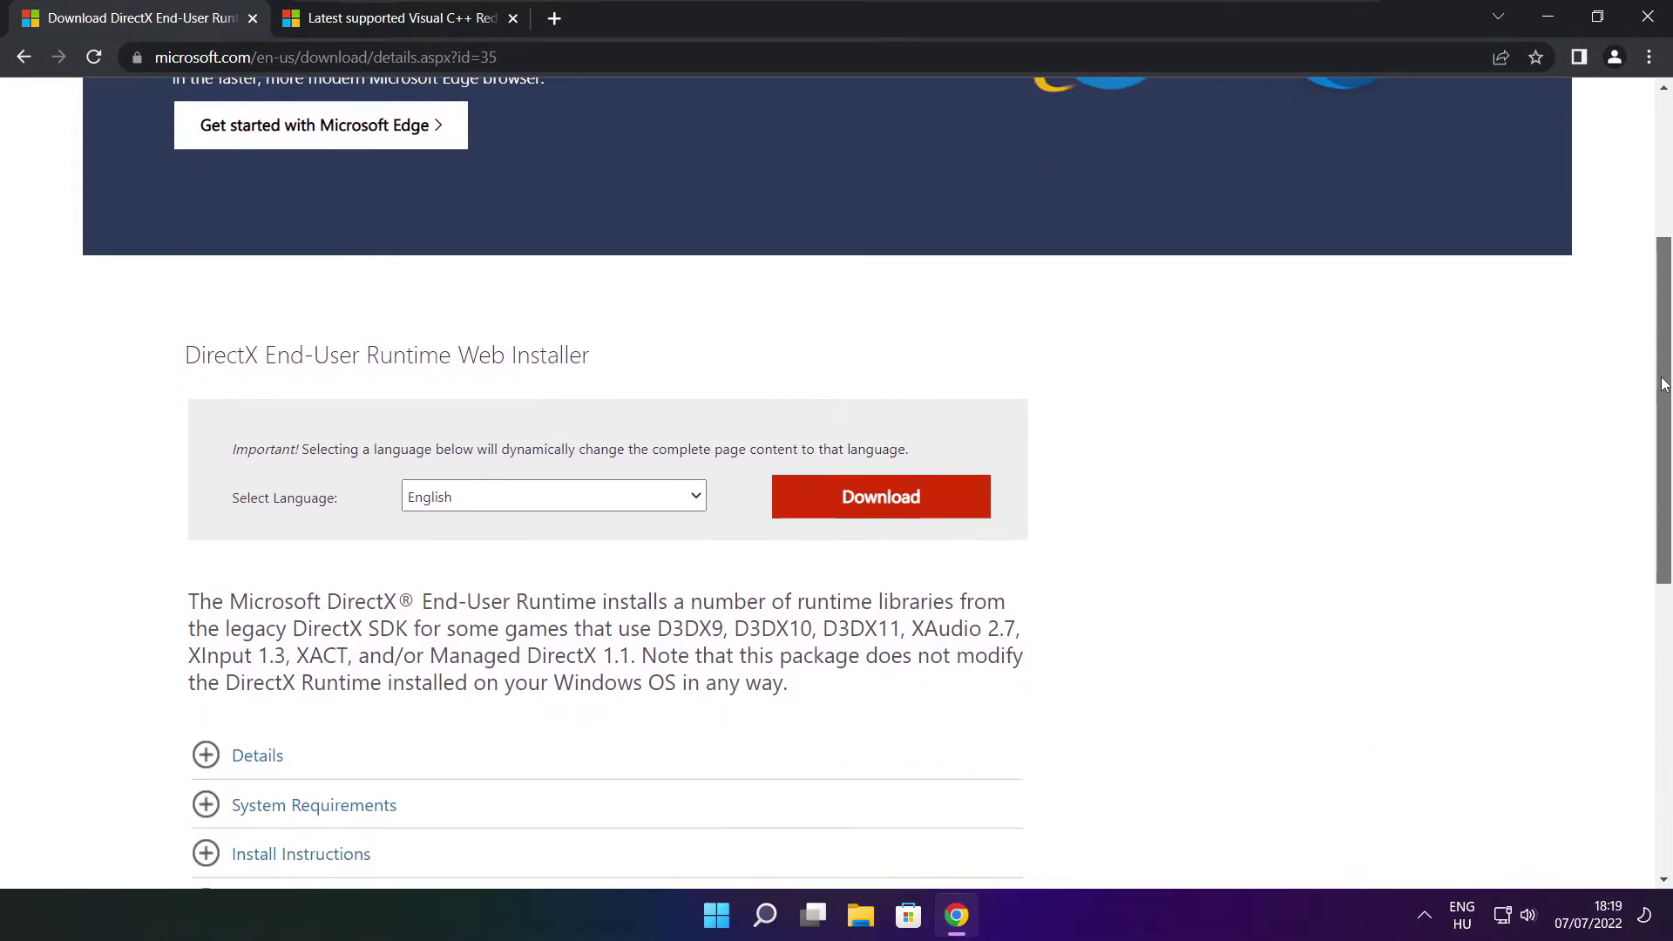
{"action": "left_click_drag", "start_coordinate": [620, 366], "coordinate": [713, 369]}
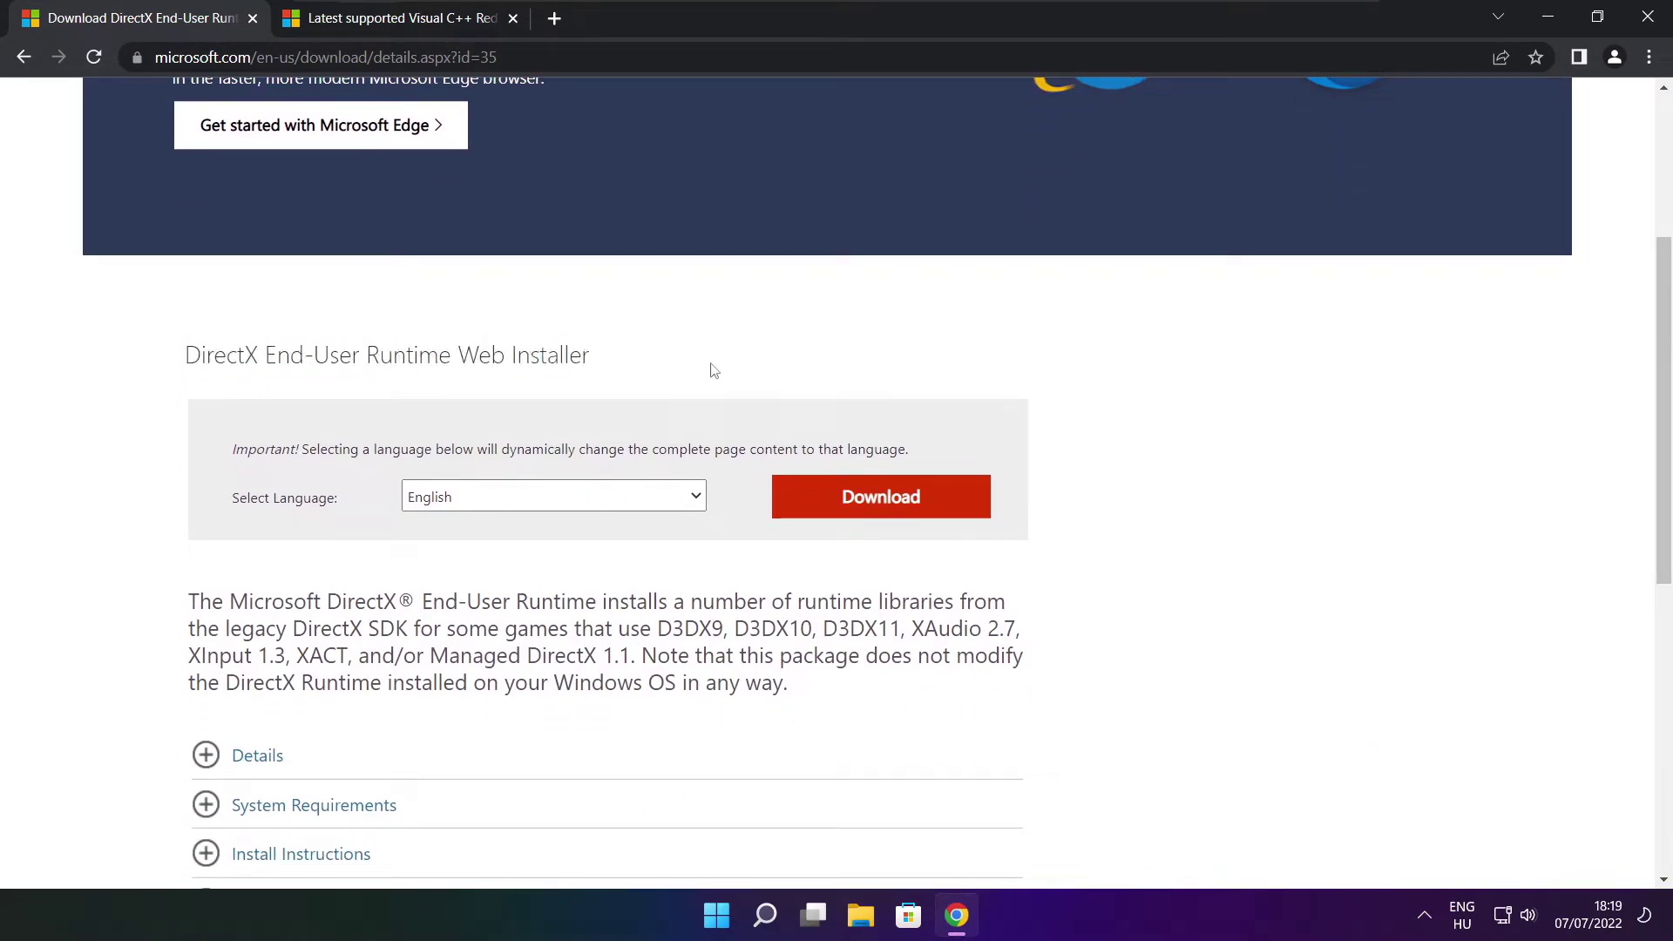
{"action": "left_click", "coordinate": [886, 504]}
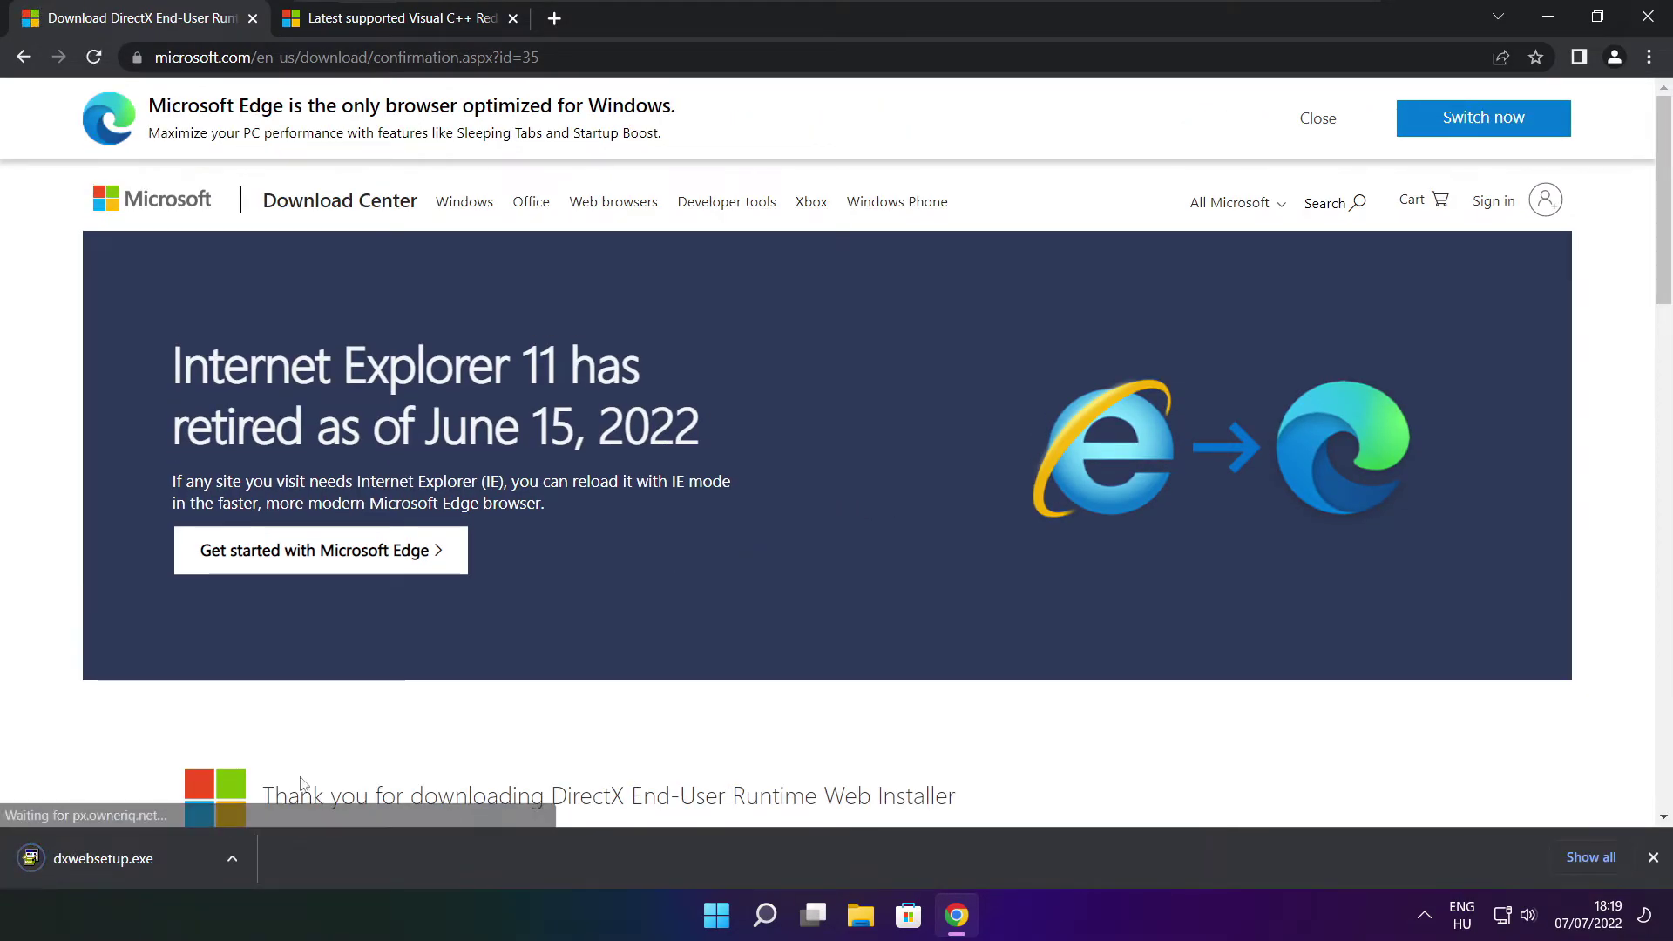
Run dxwebsetup.exe, accept the license, decline the Bing Bar, and install DirectX.
{"action": "left_click", "coordinate": [157, 859]}
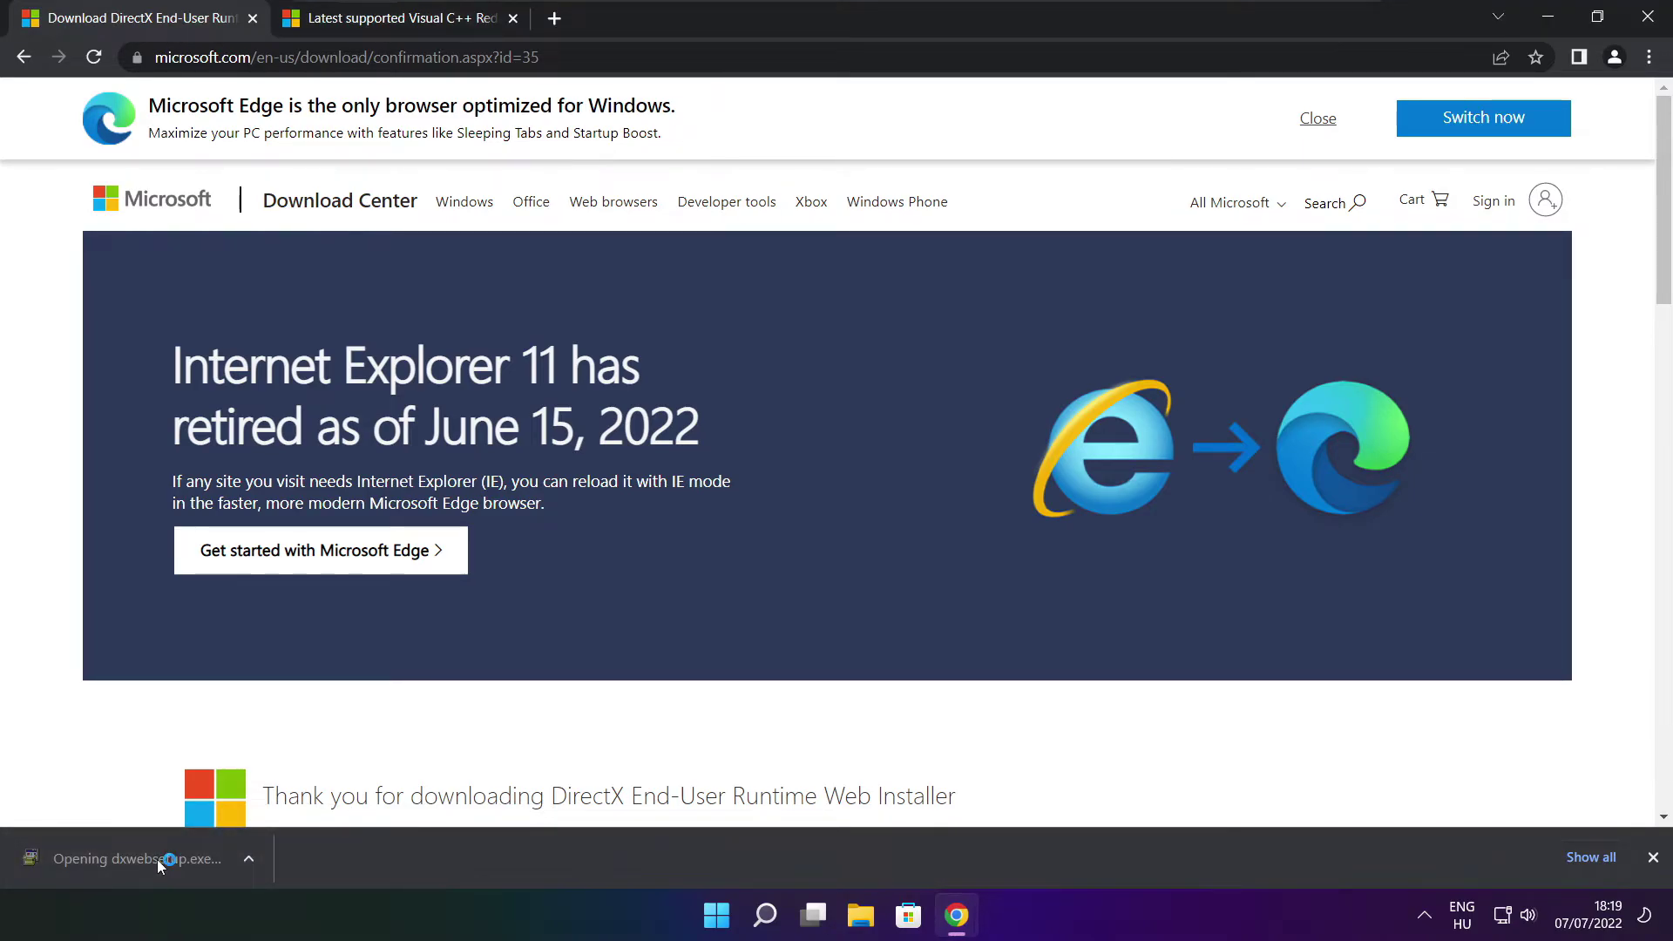
{"action": "left_click_drag", "start_coordinate": [292, 132], "coordinate": [797, 253]}
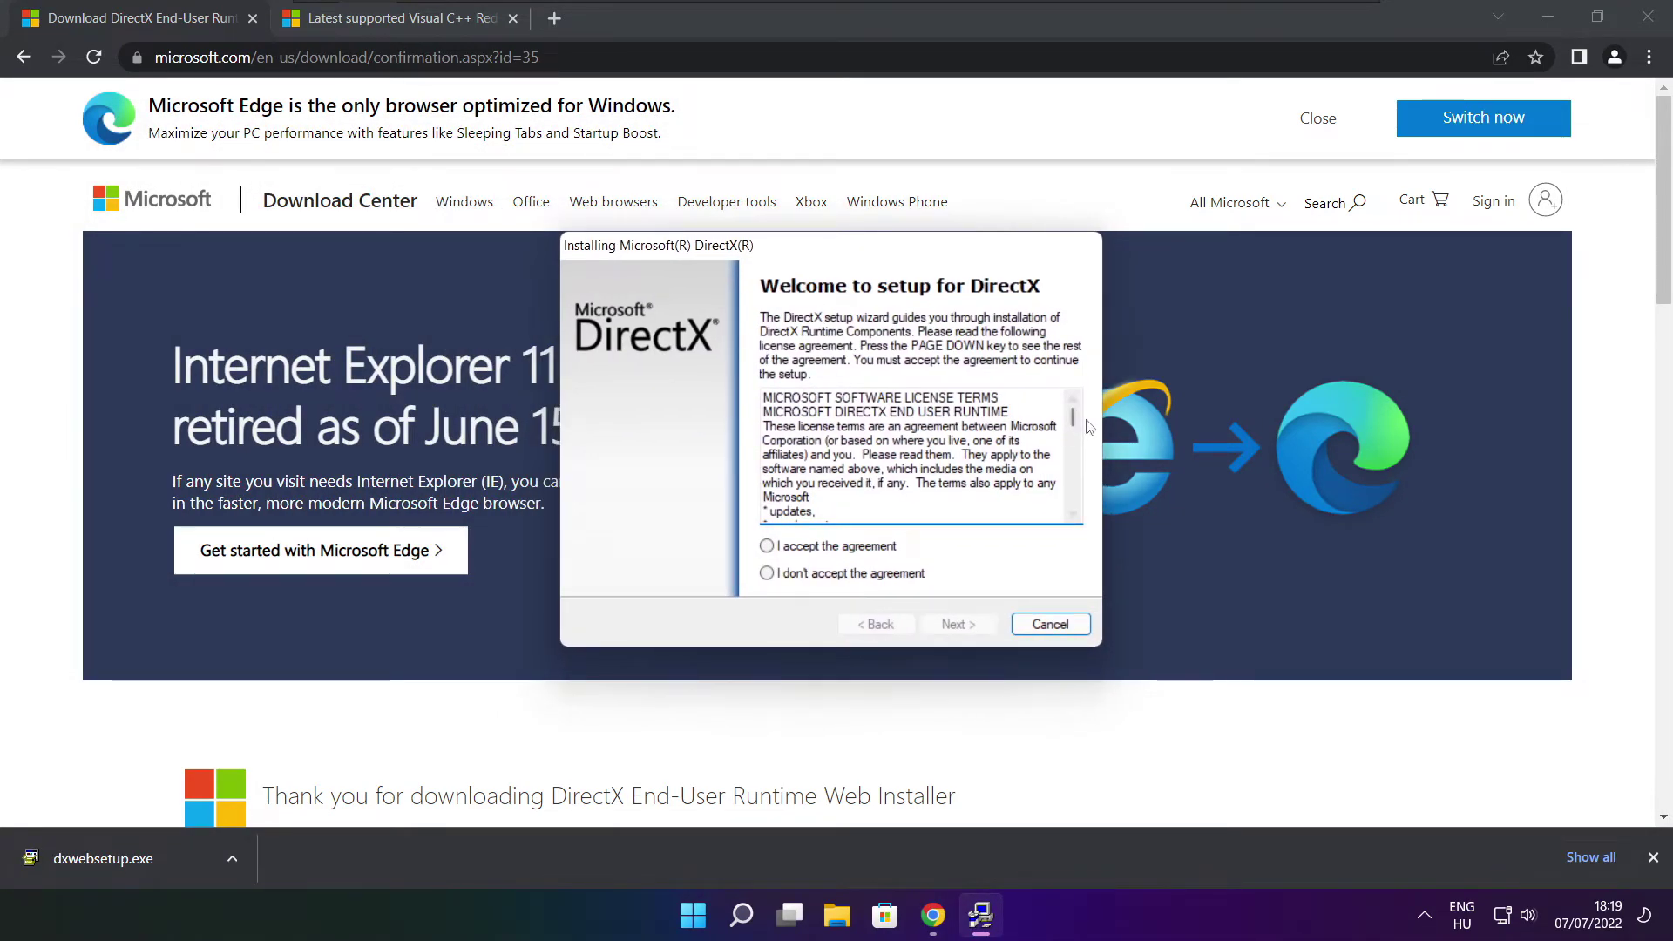
{"action": "left_click_drag", "start_coordinate": [1073, 416], "coordinate": [1071, 513]}
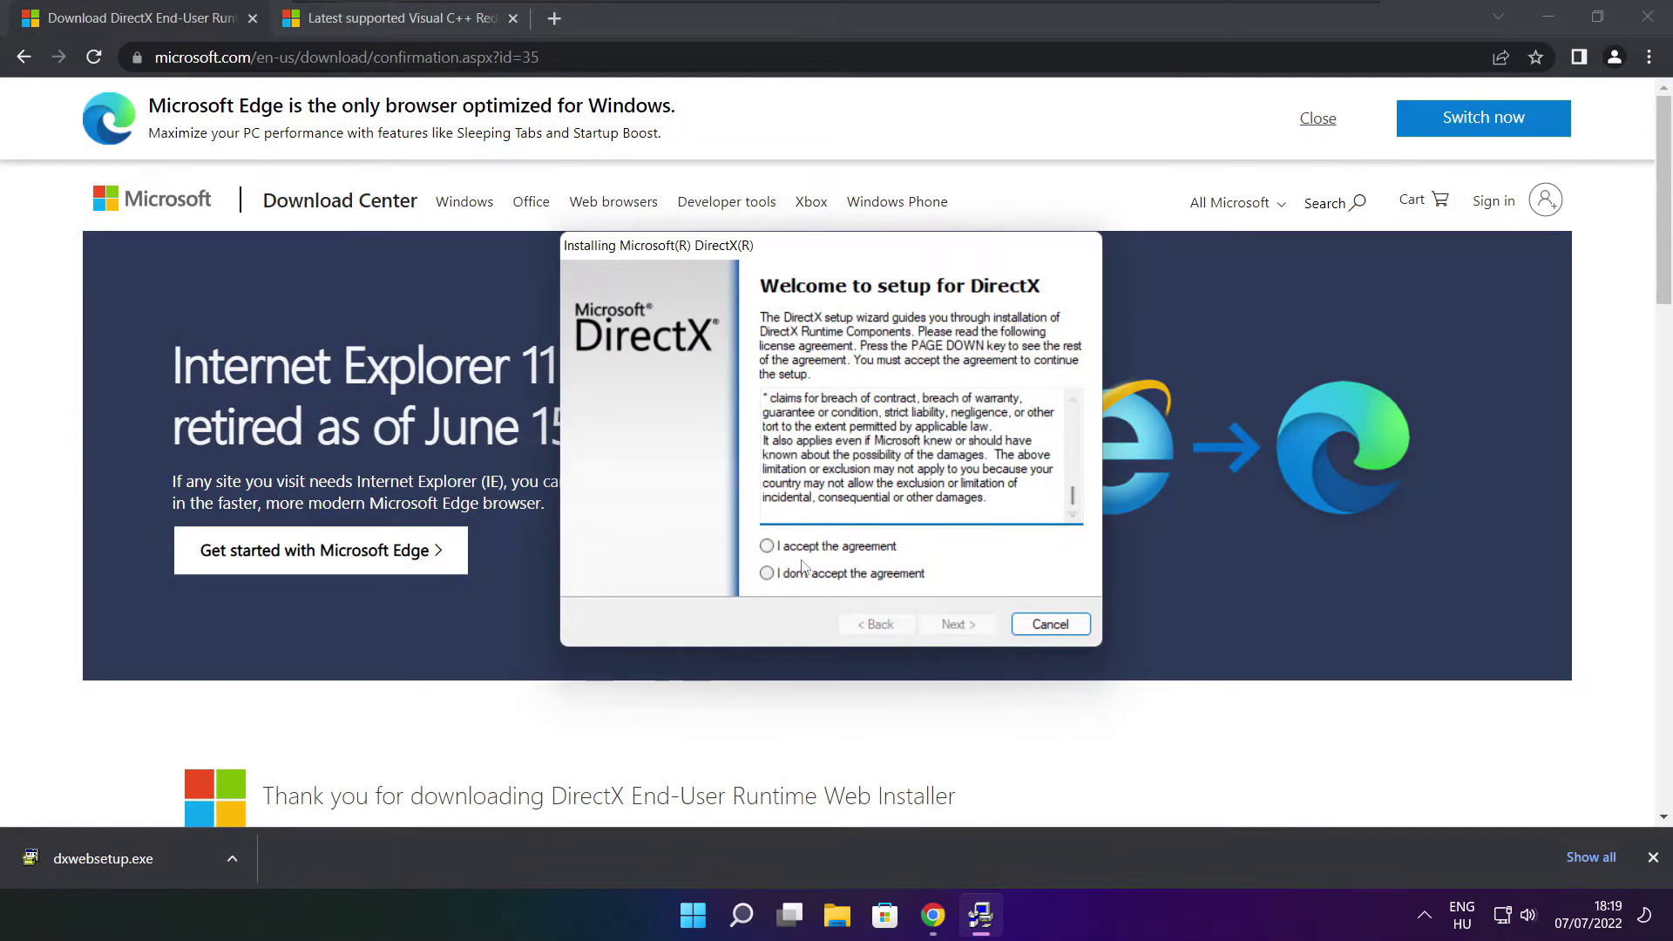
{"action": "left_click", "coordinate": [768, 548]}
{"action": "left_click", "coordinate": [957, 624]}
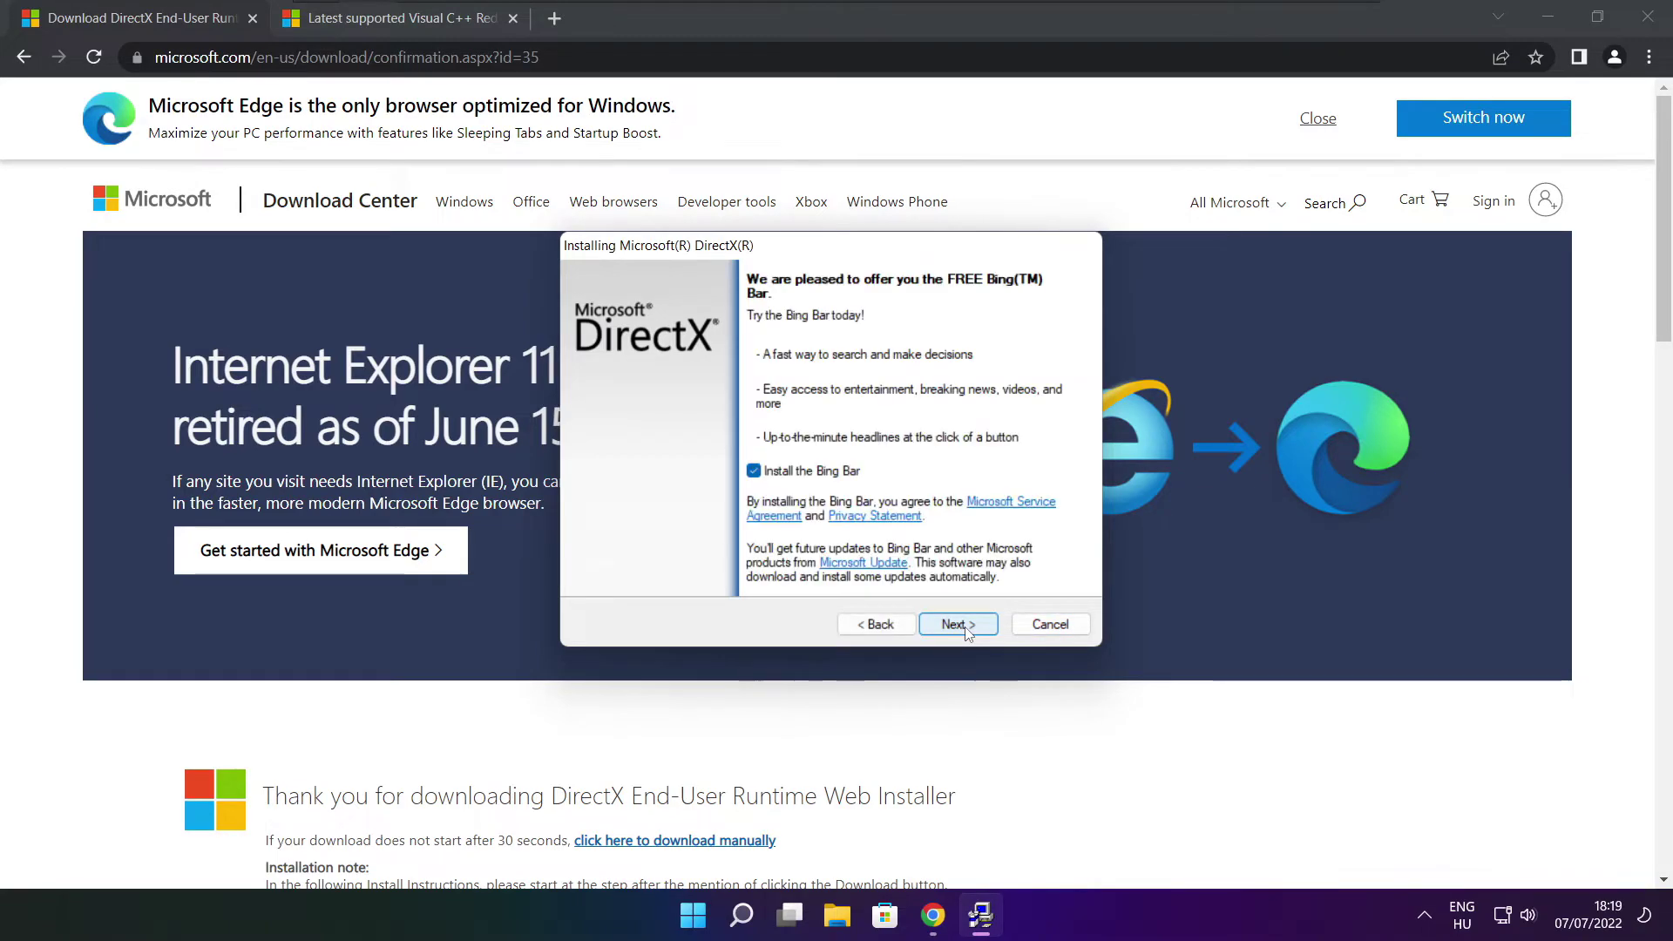
{"action": "left_click", "coordinate": [752, 470]}
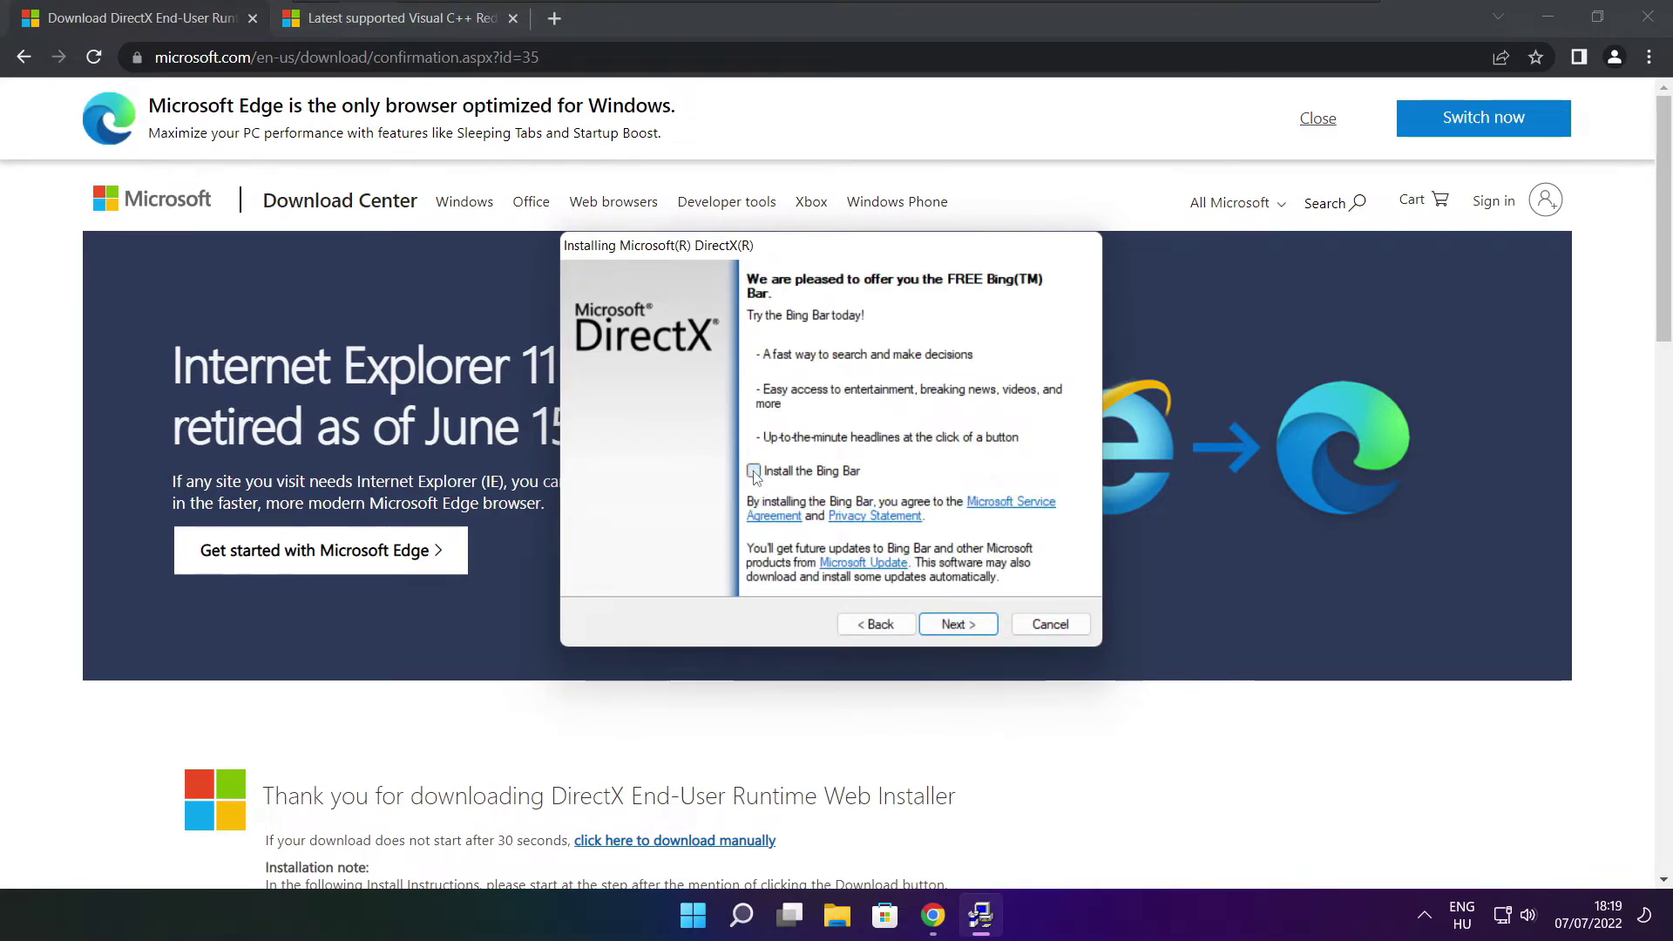
{"action": "left_click", "coordinate": [957, 623]}
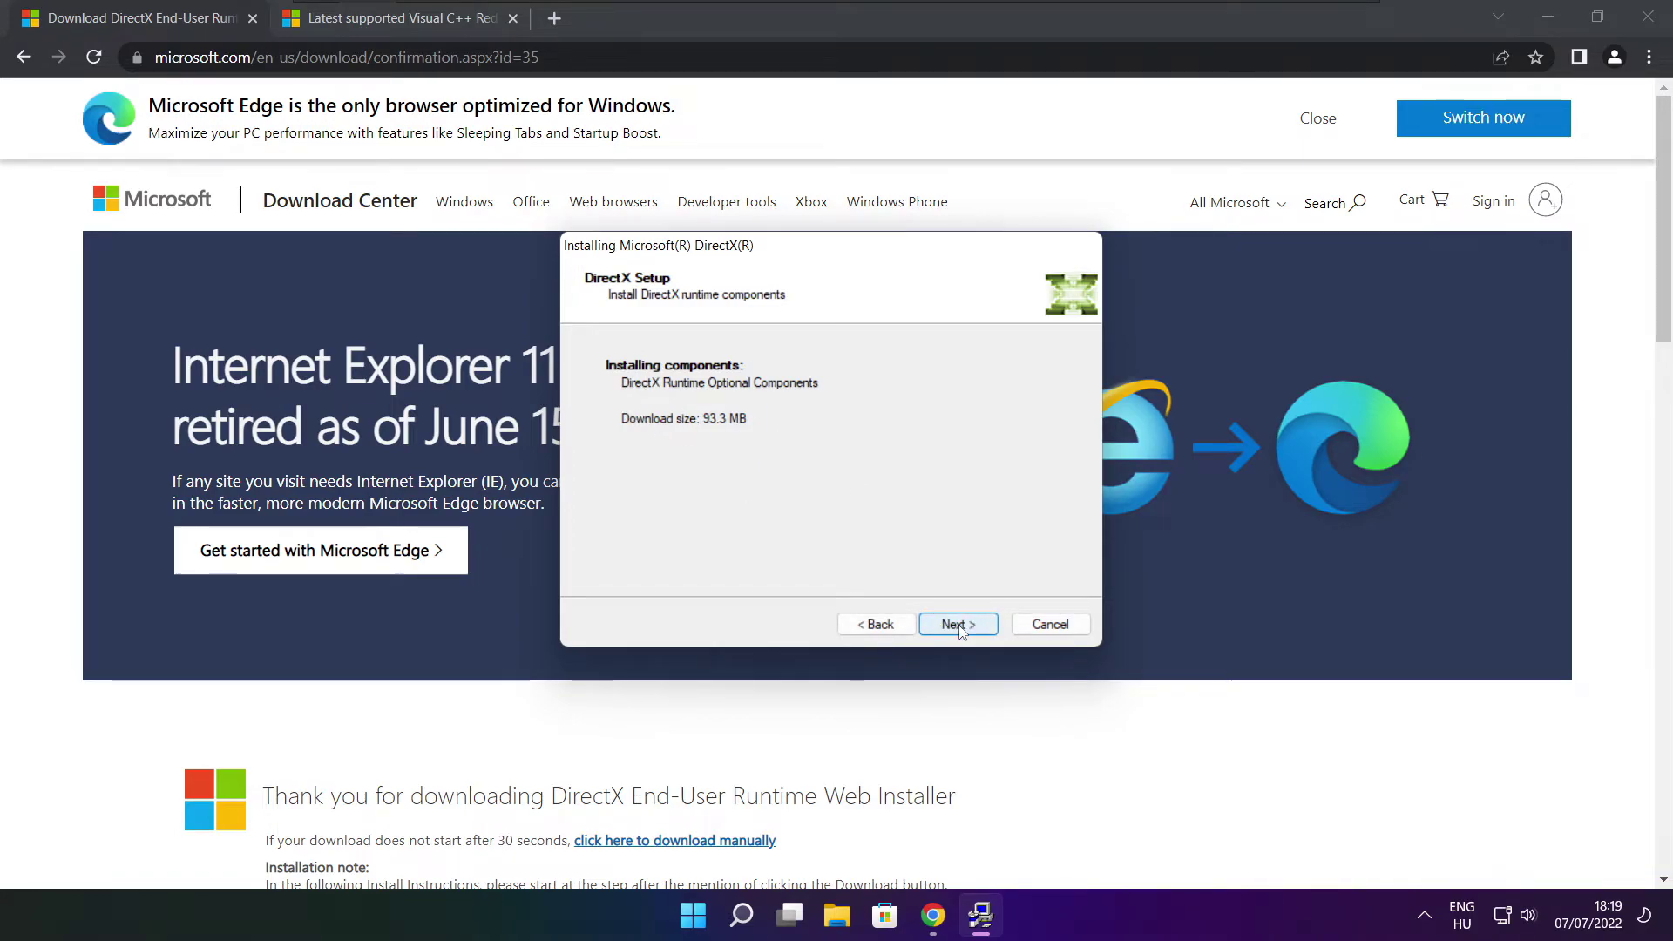
{"action": "left_click", "coordinate": [958, 624]}
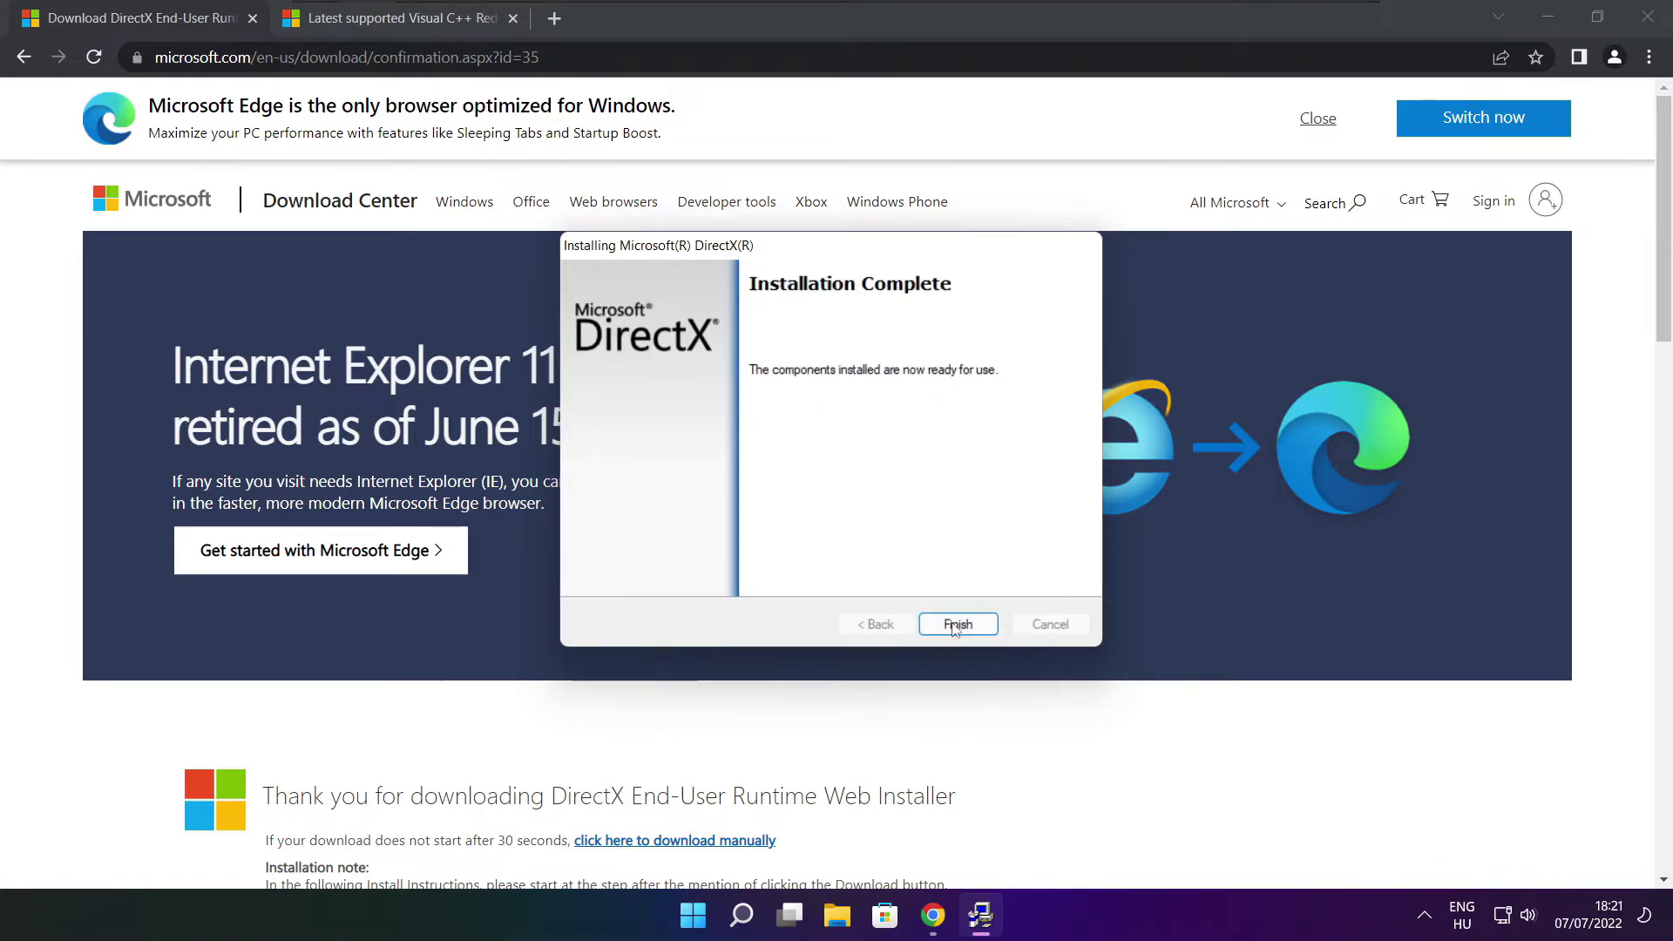
{"action": "left_click", "coordinate": [956, 623]}
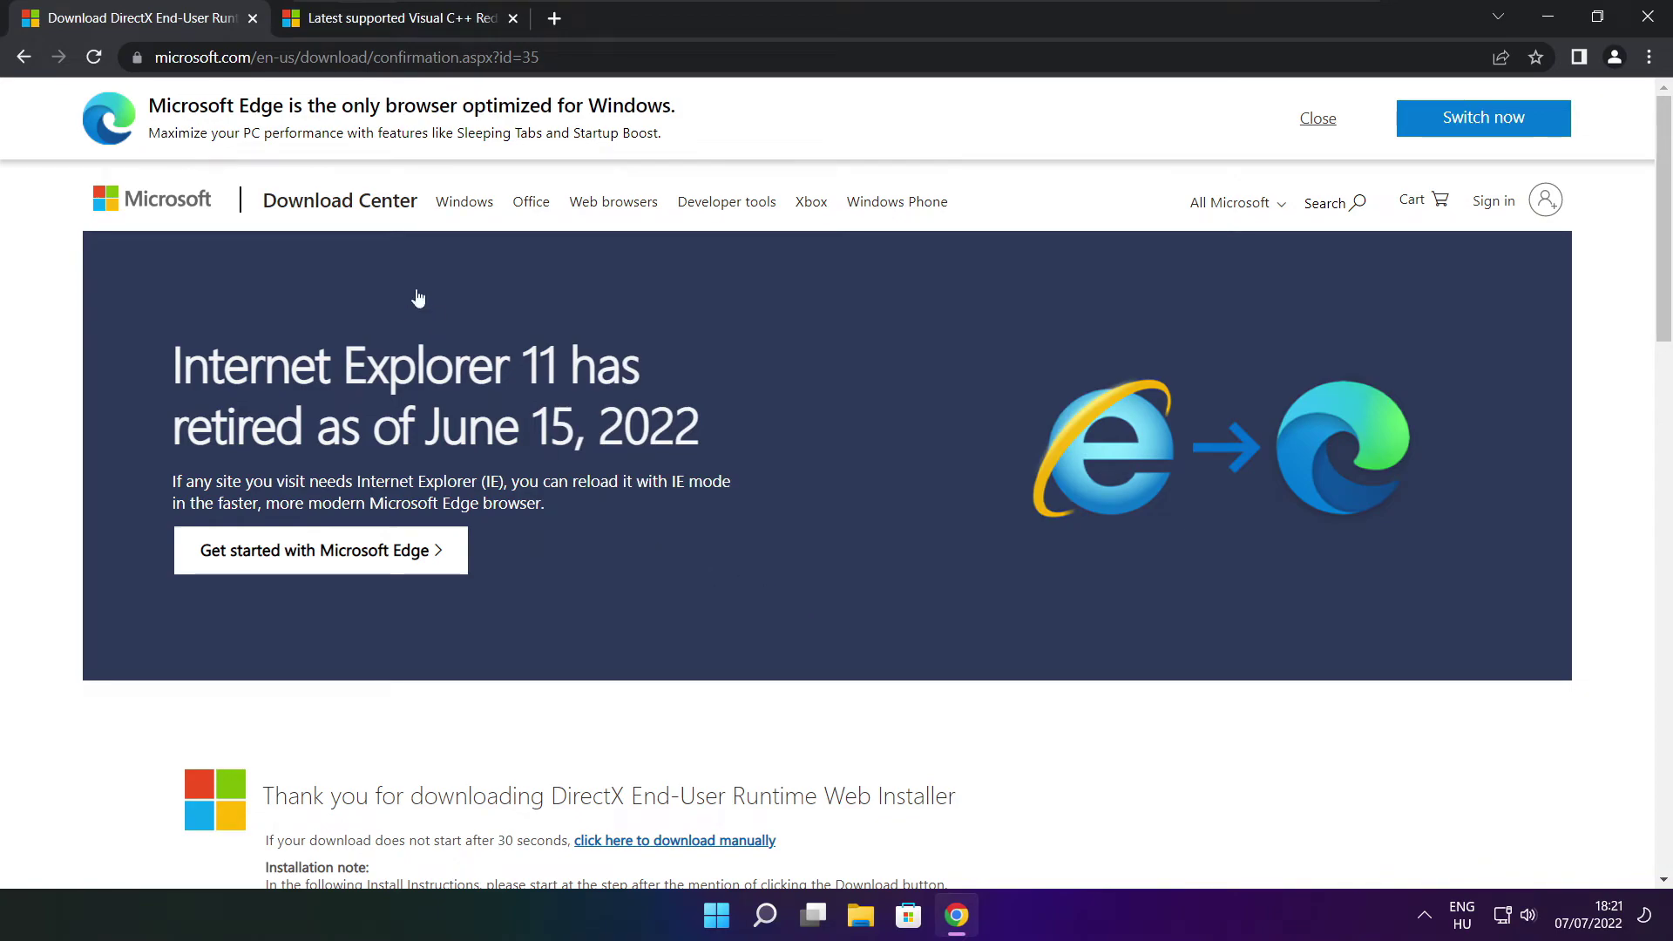
Close the DirectX download tab and check the Visual C++ downloads page address.
{"action": "left_click", "coordinate": [253, 19]}
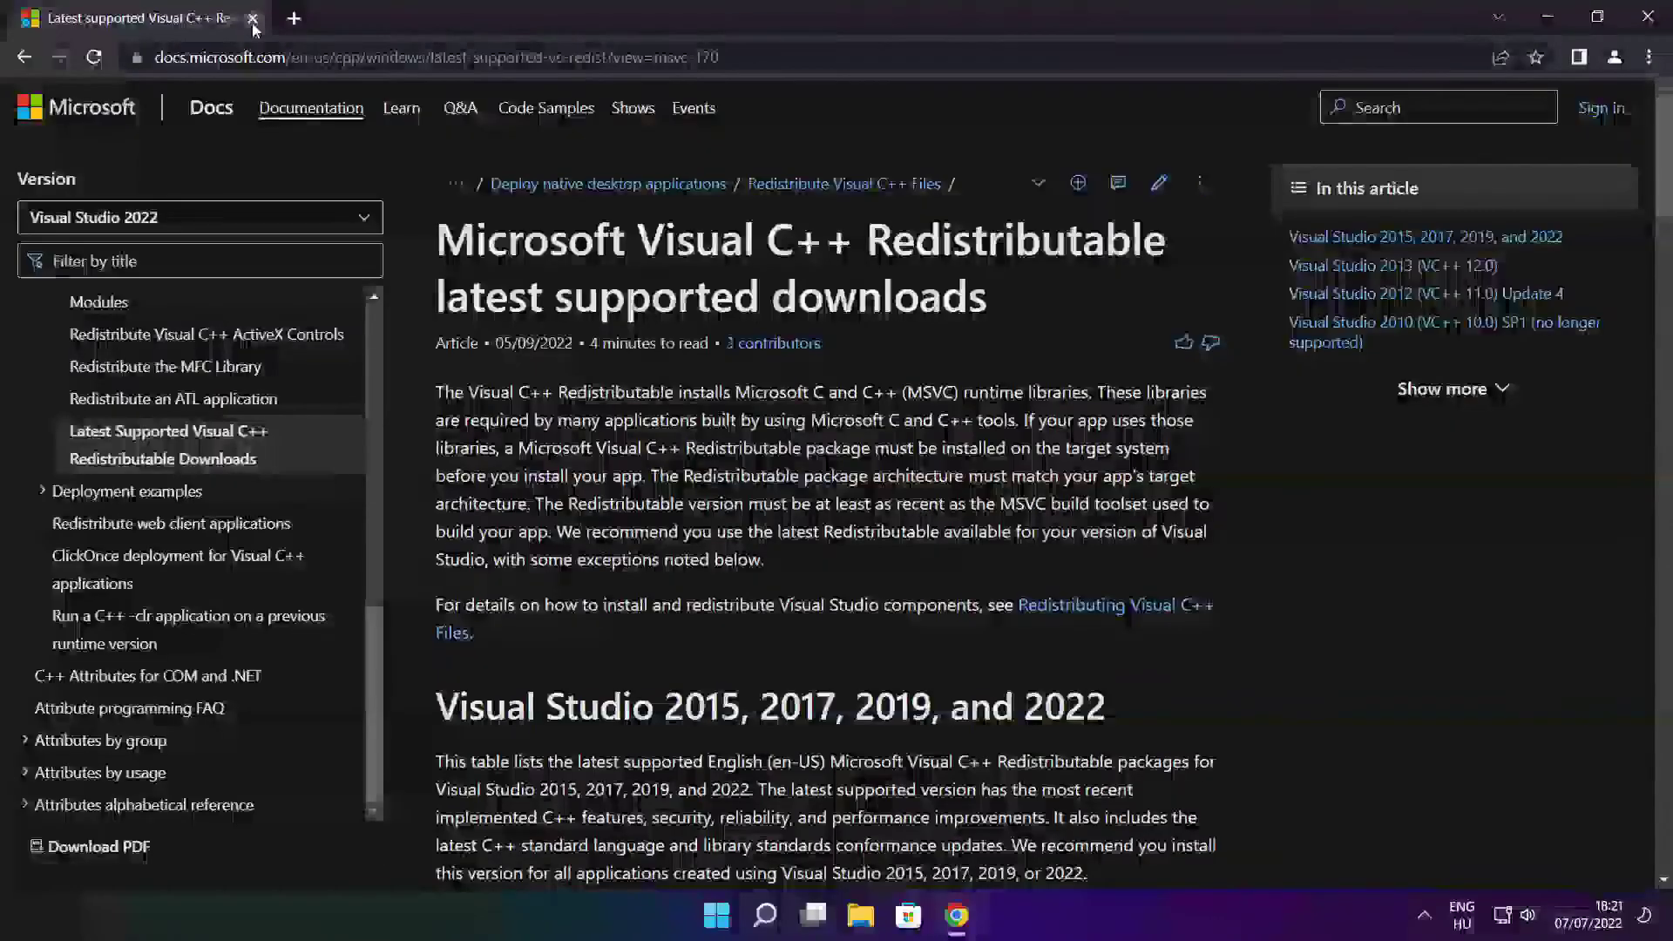
{"action": "left_click", "coordinate": [436, 57]}
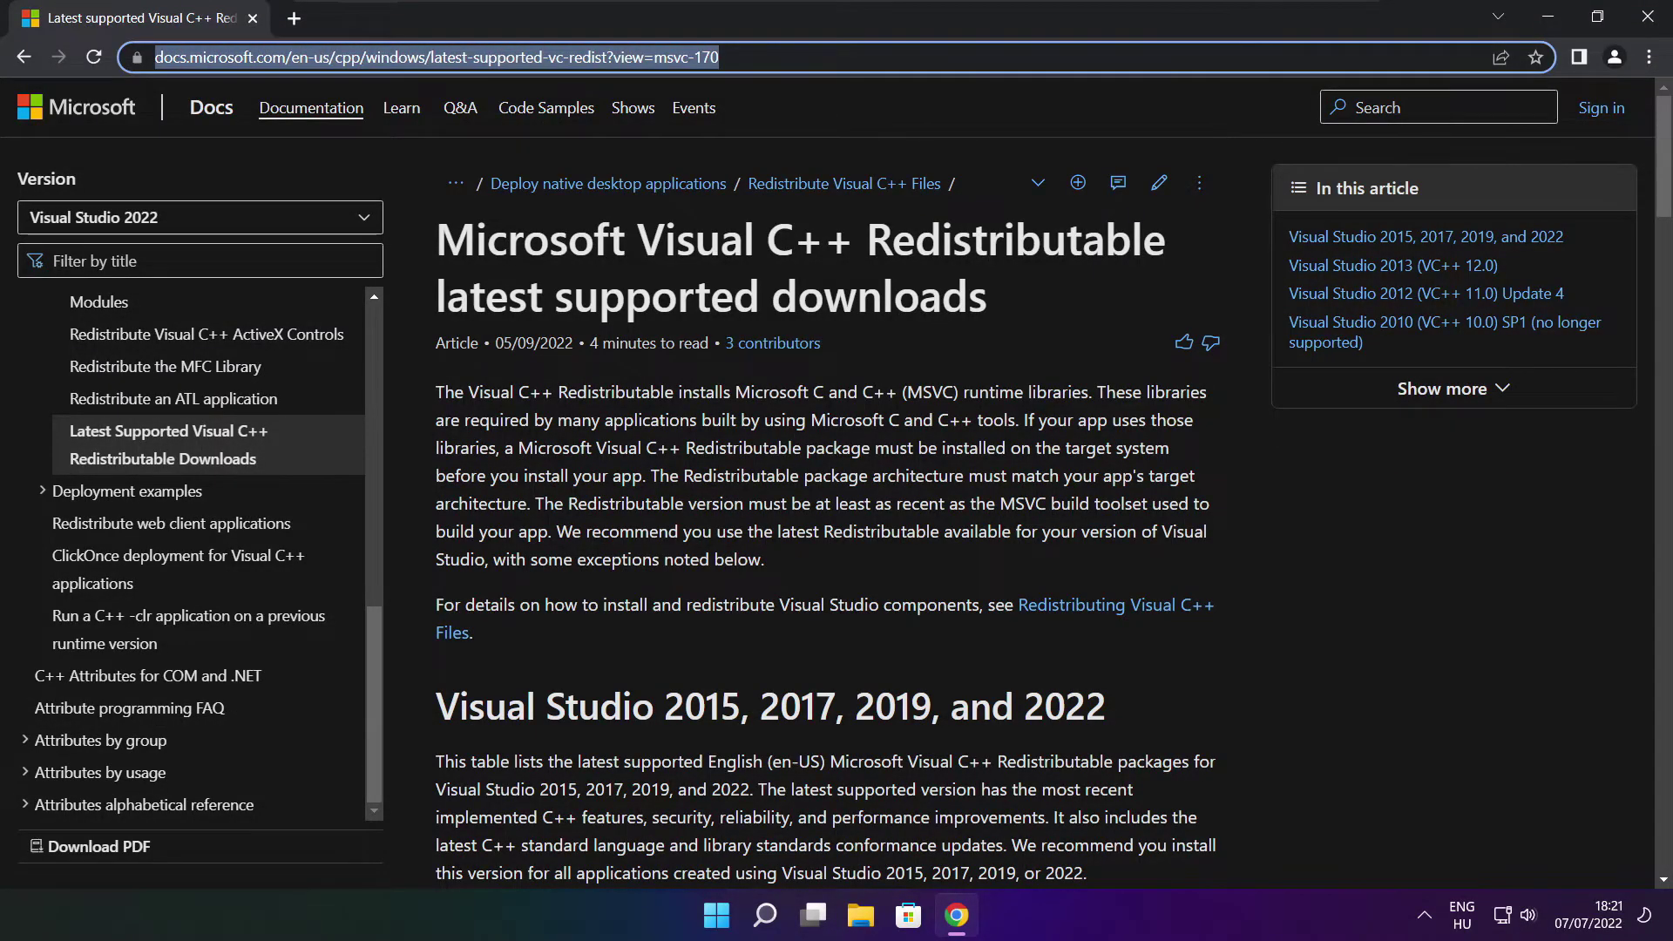
{"action": "left_click", "coordinate": [732, 55]}
{"action": "left_click", "coordinate": [829, 111]}
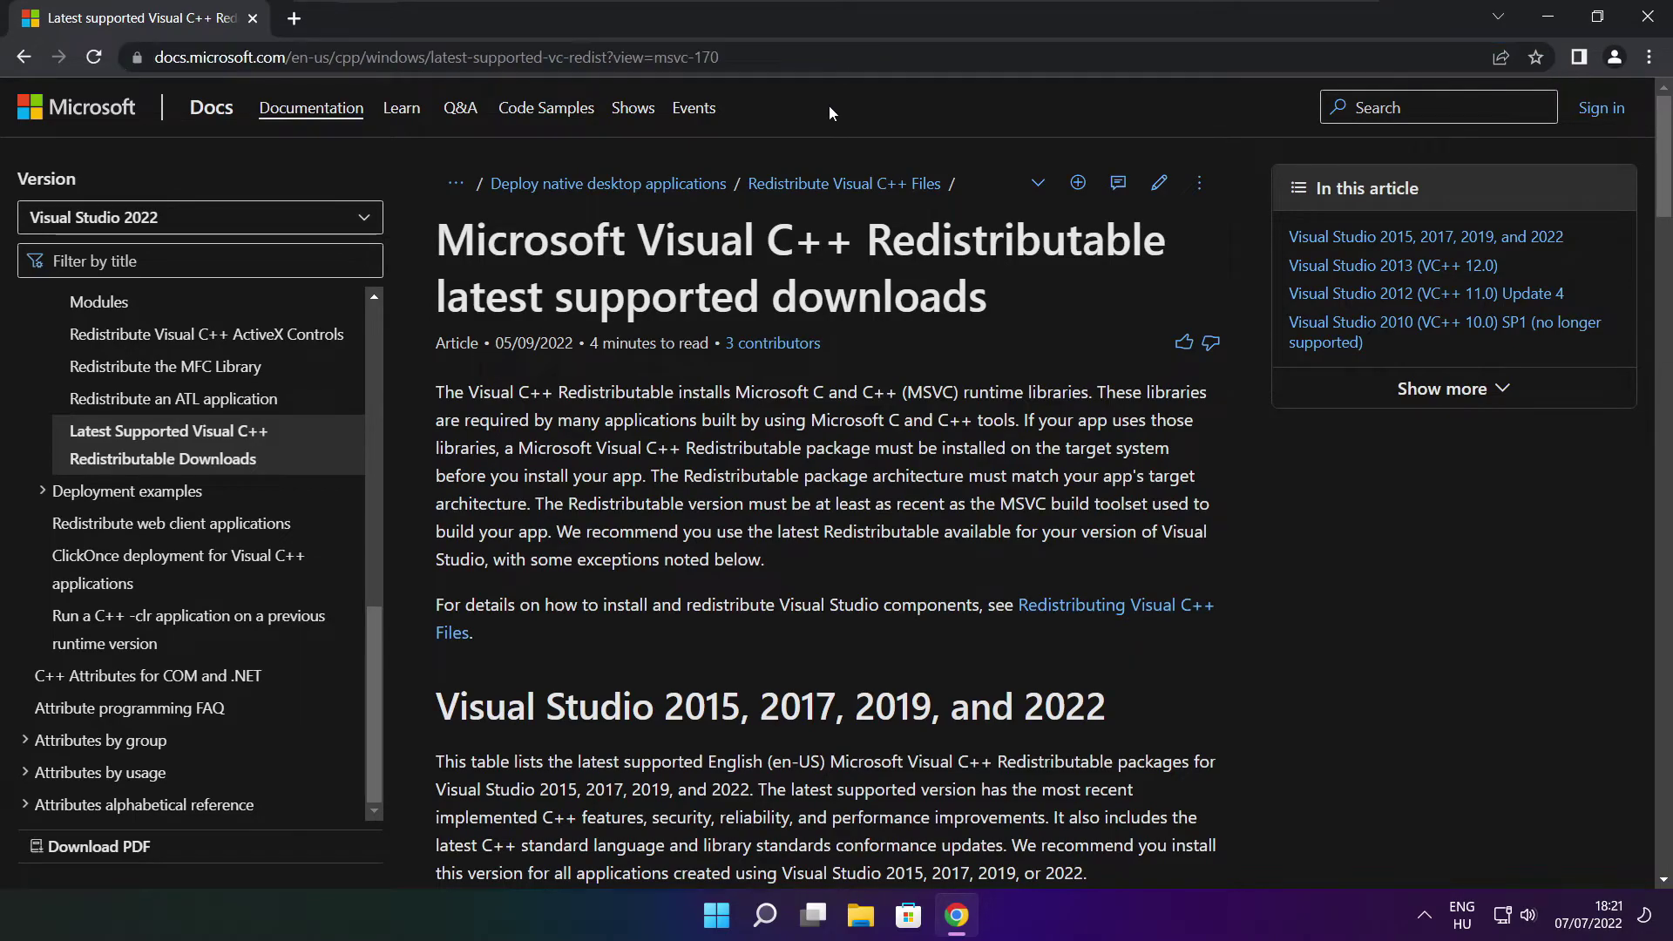
{"action": "left_click_drag", "start_coordinate": [1662, 151], "coordinate": [1655, 258]}
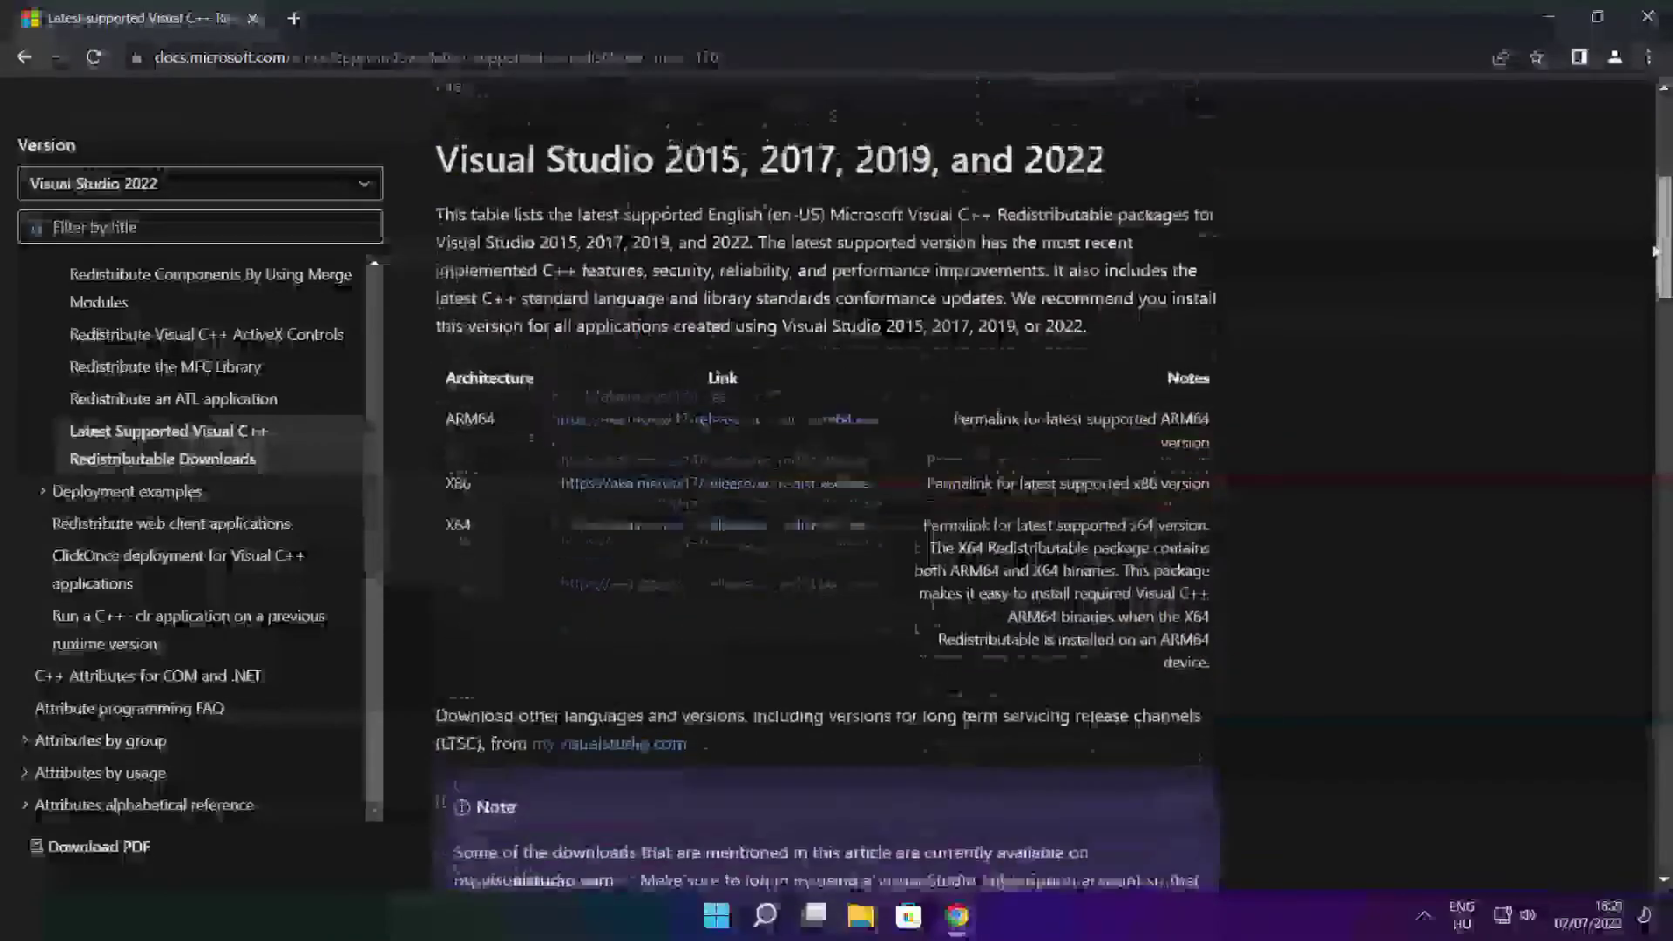
{"action": "scroll", "coordinate": [1655, 258], "scroll_direction": "up", "scroll_amount": 1}
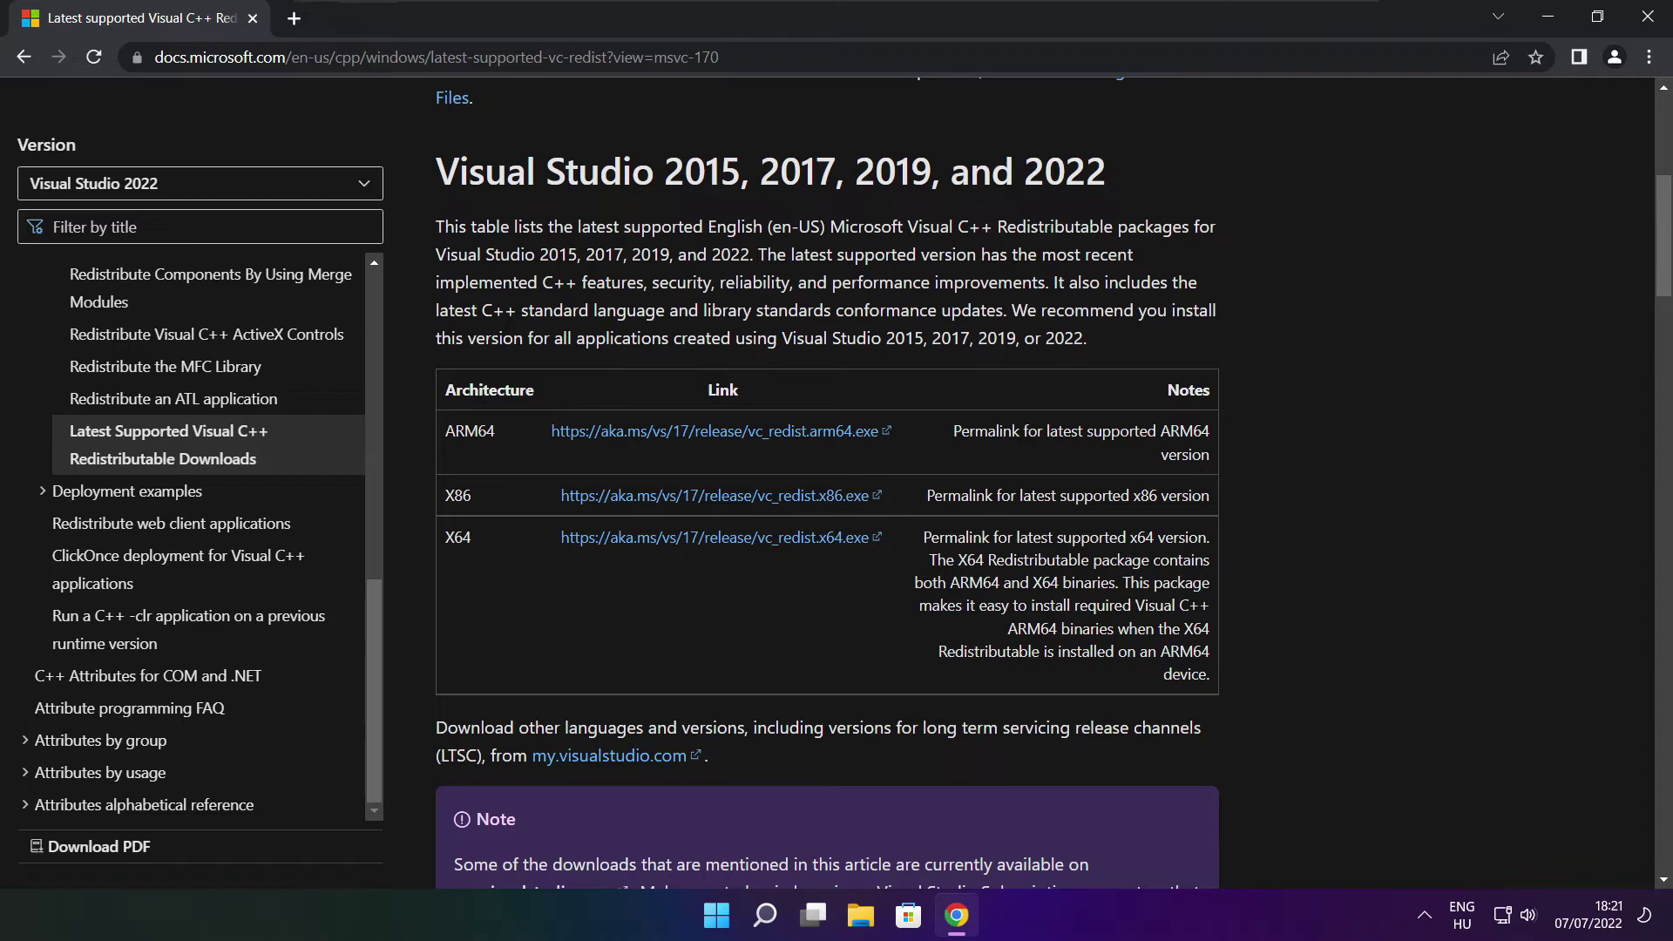
Download the ARM64, x86 and x64 vc_redist installers from the downloads table.
{"action": "left_click_drag", "start_coordinate": [446, 431], "coordinate": [1124, 601]}
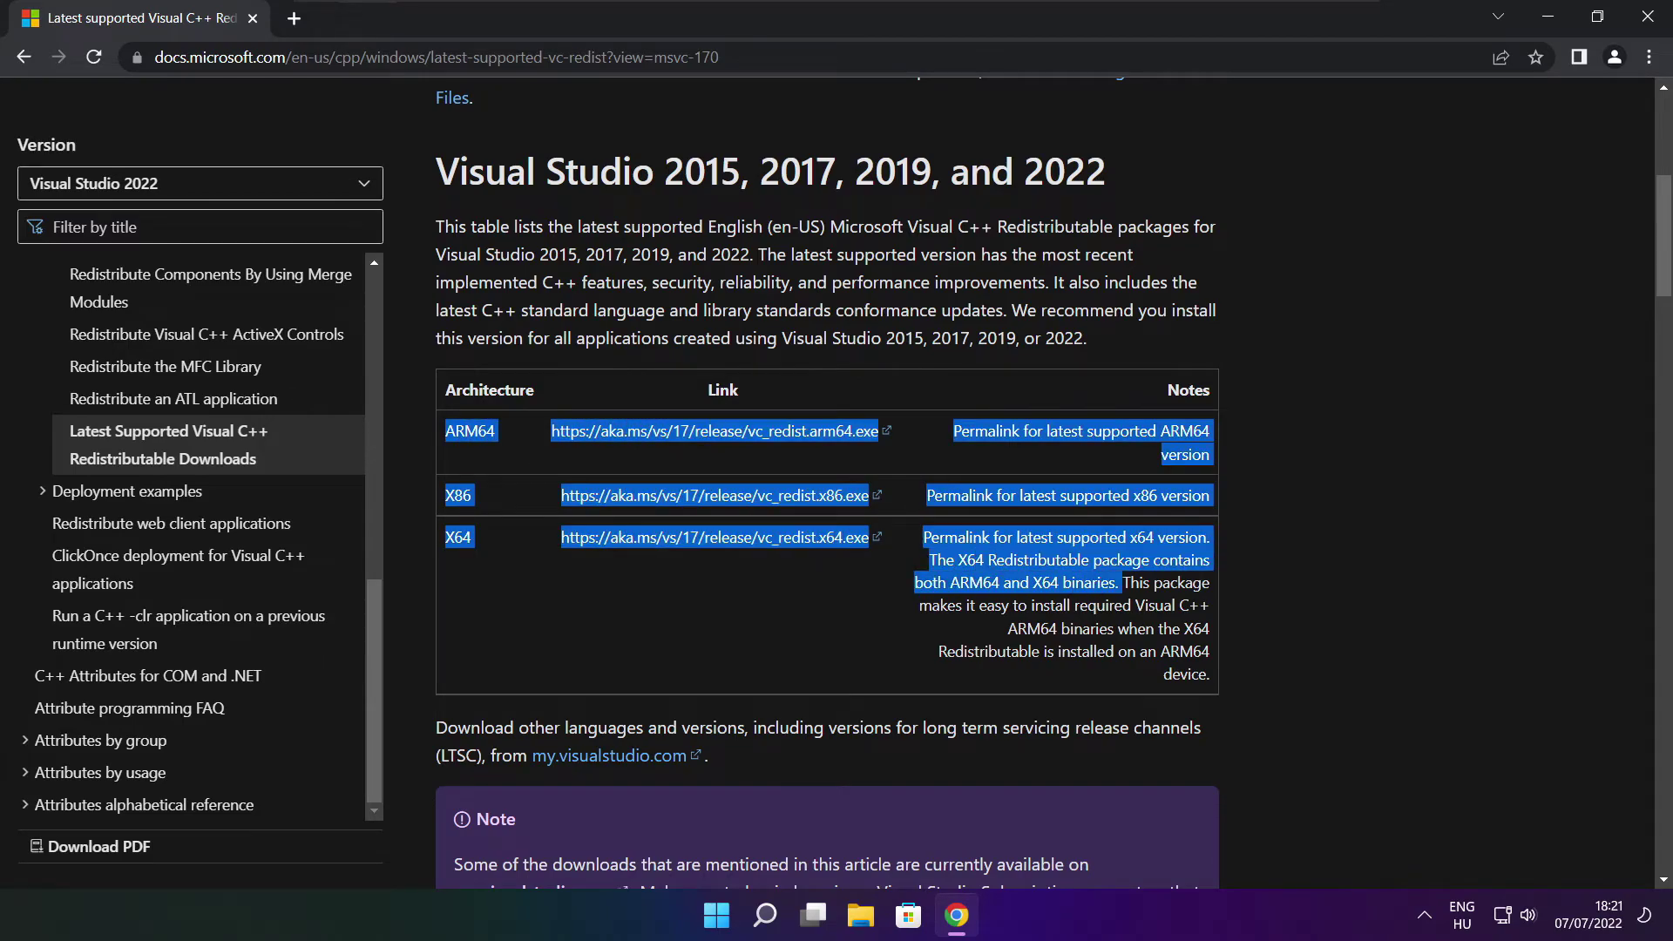
{"action": "left_click", "coordinate": [1124, 601]}
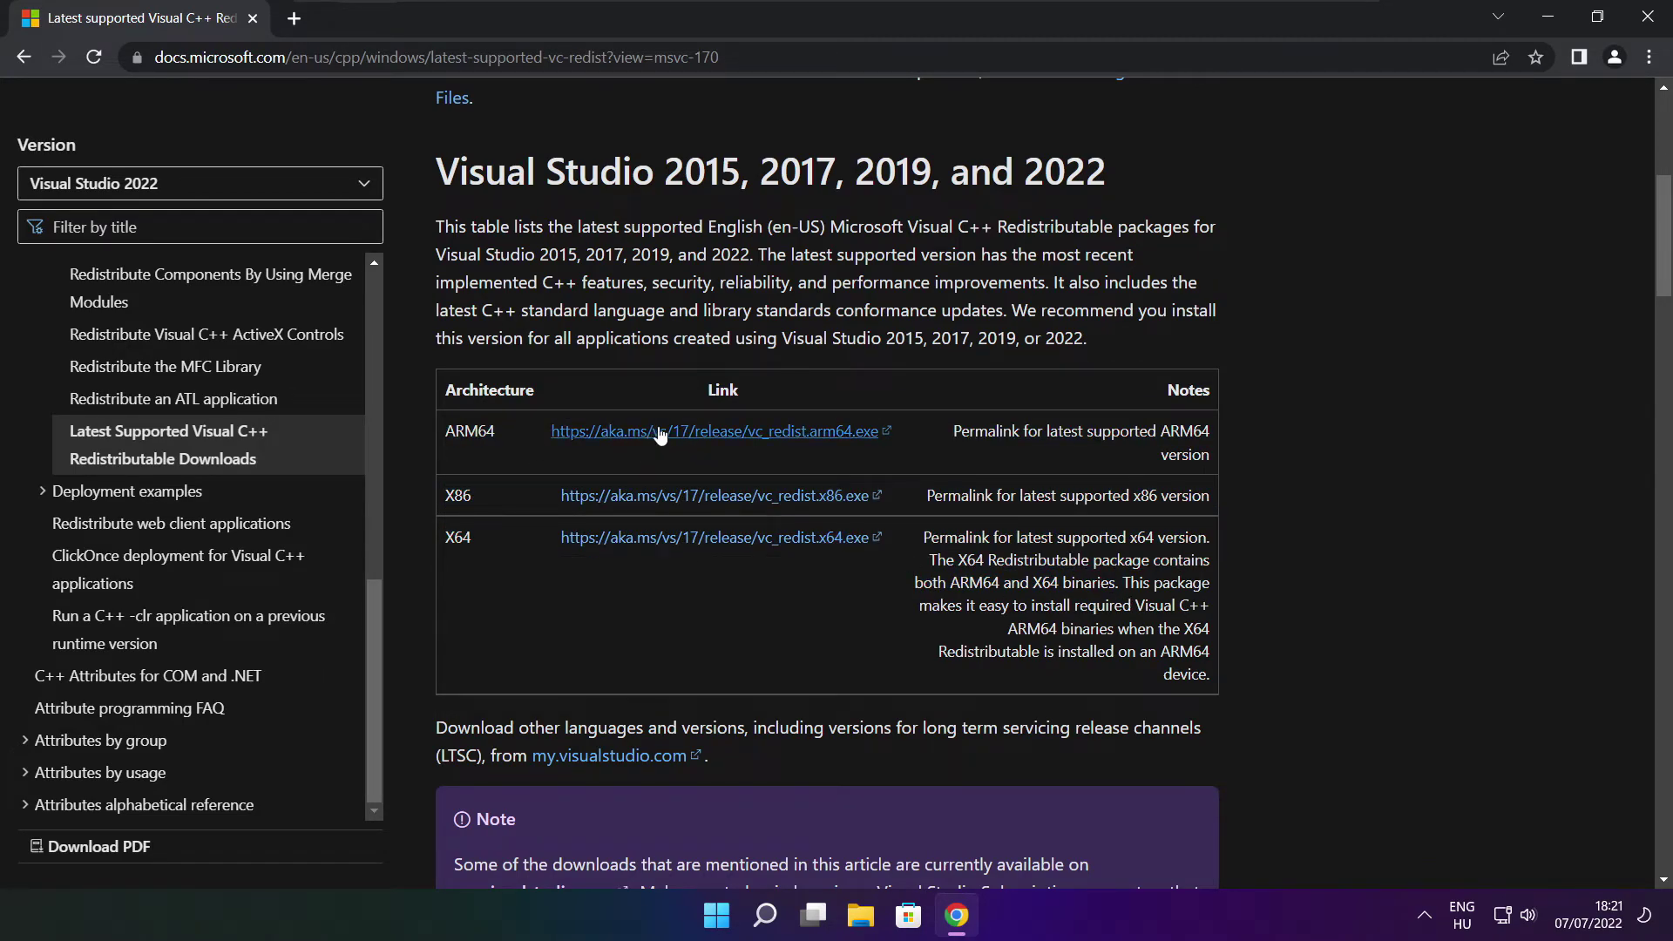
{"action": "left_click", "coordinate": [694, 435]}
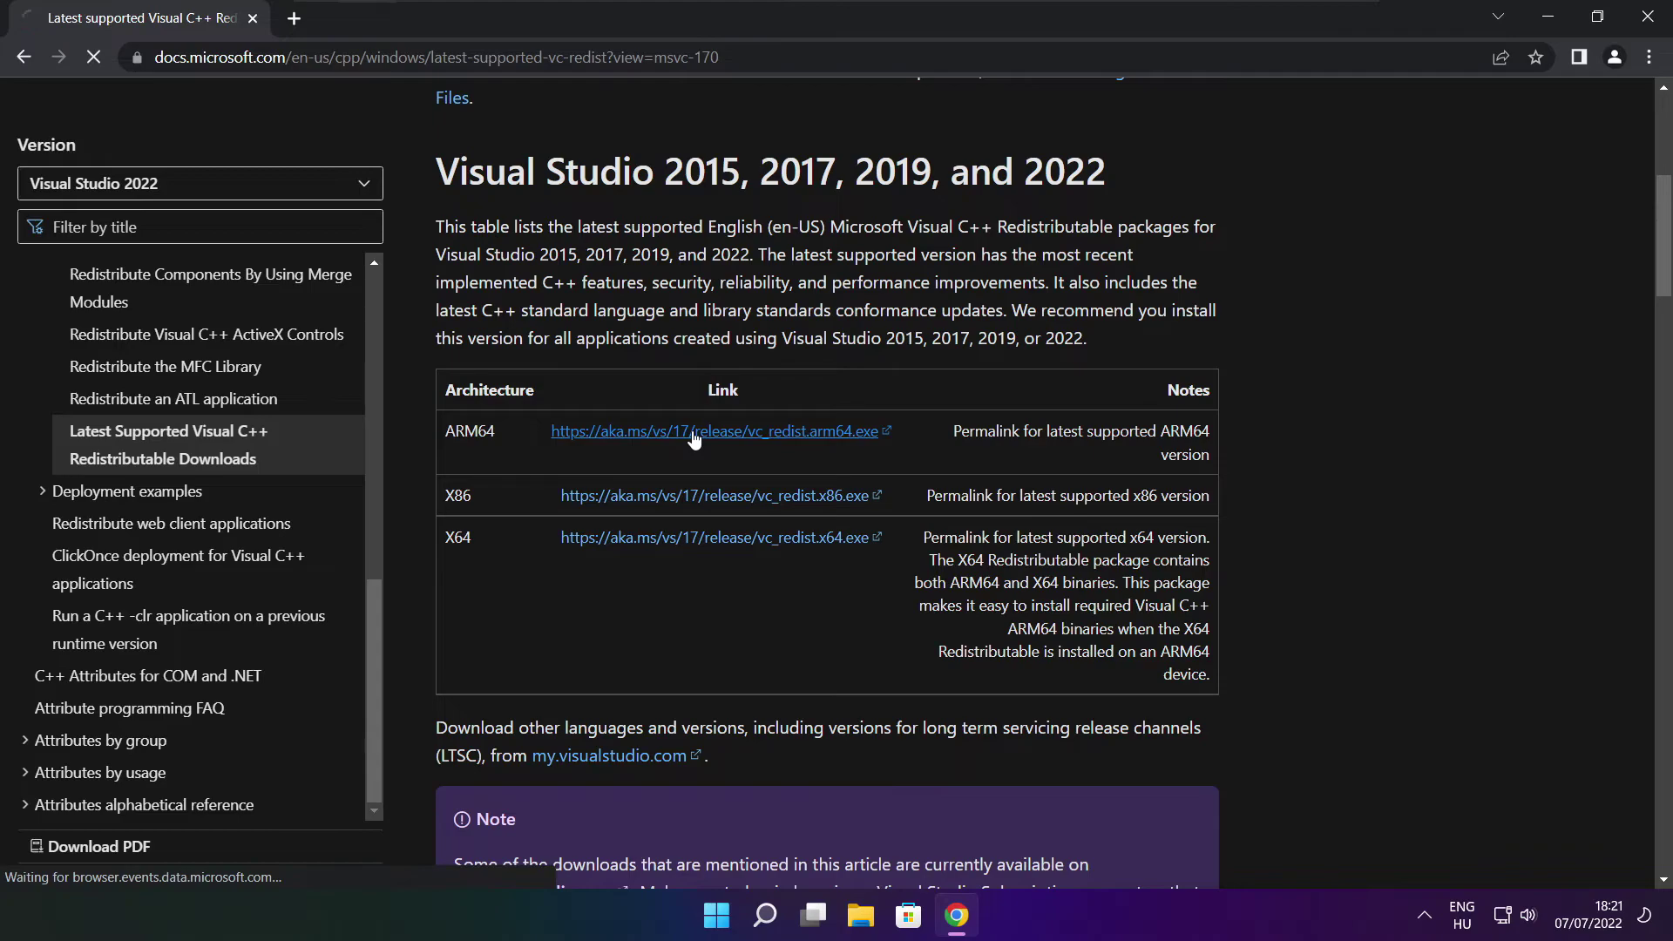
{"action": "left_click", "coordinate": [690, 499]}
{"action": "left_click", "coordinate": [689, 538]}
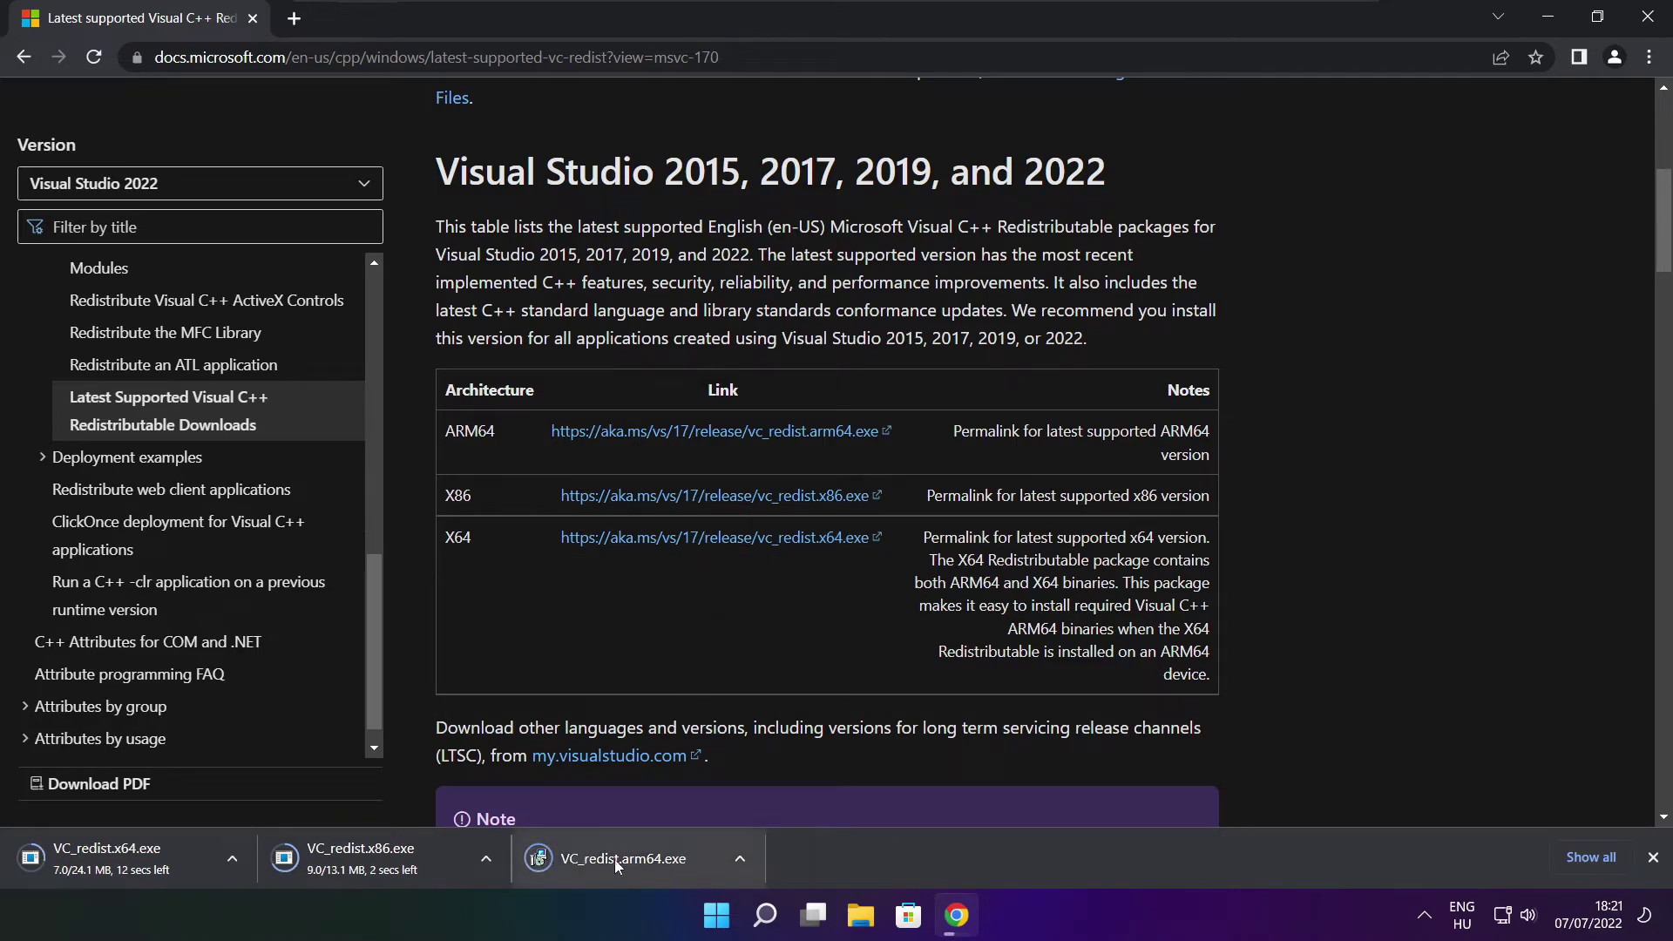
Run the ARM64 Visual C++ installer and close it after setup fails.
{"action": "left_click", "coordinate": [637, 862]}
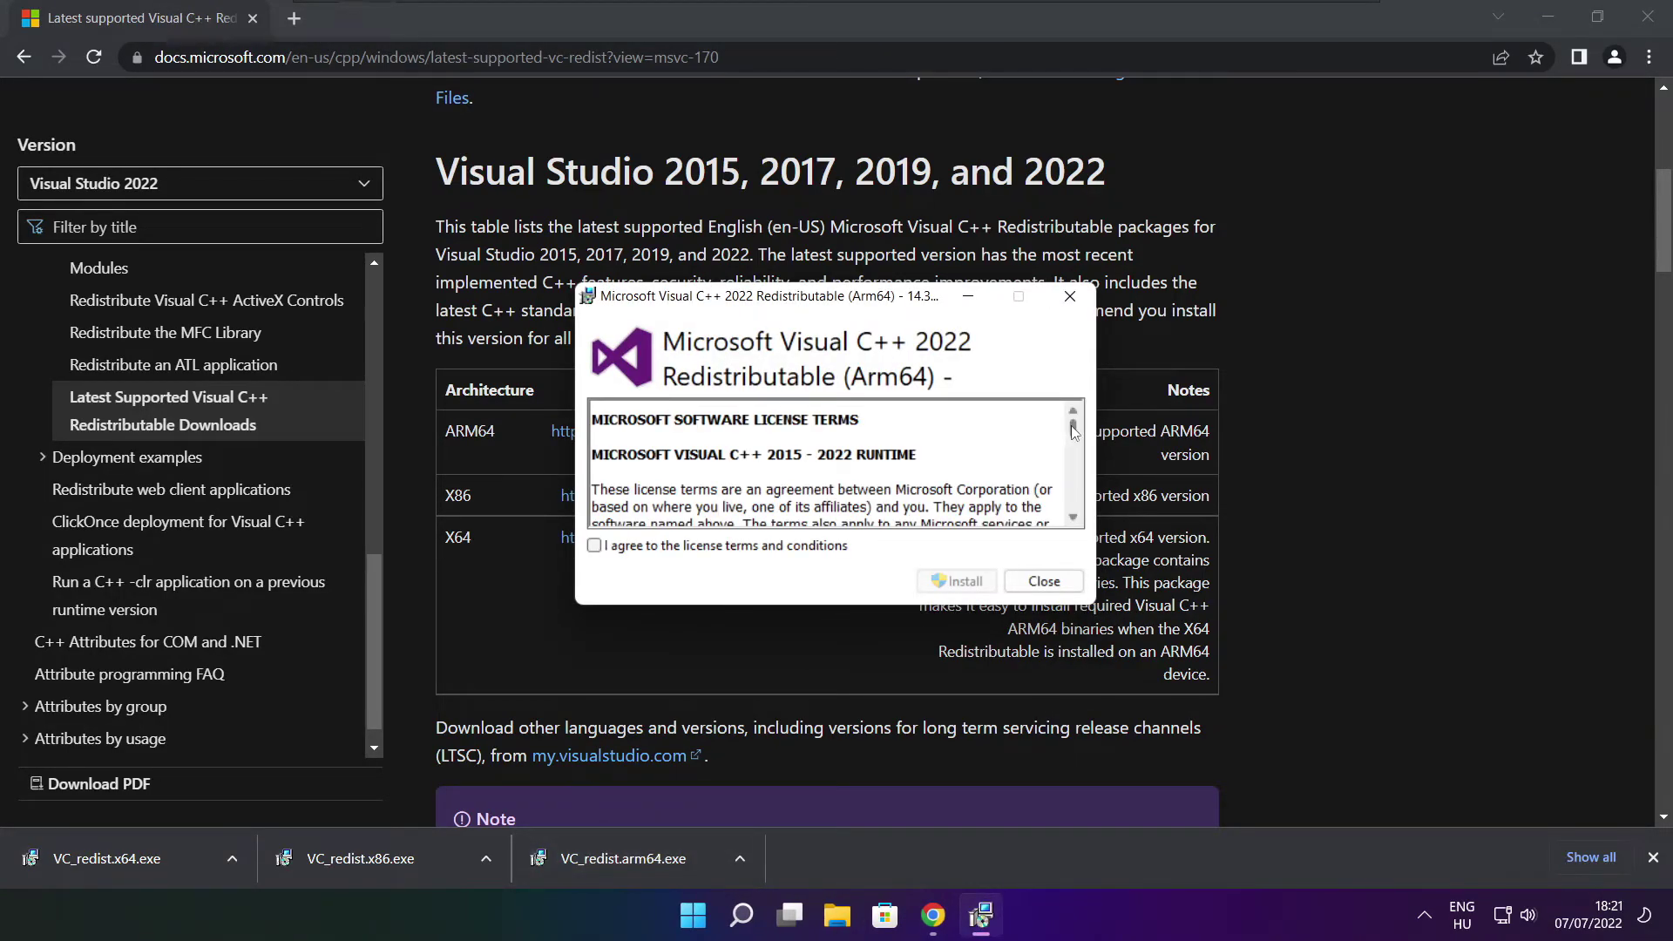
{"action": "left_click_drag", "start_coordinate": [1074, 428], "coordinate": [1073, 510]}
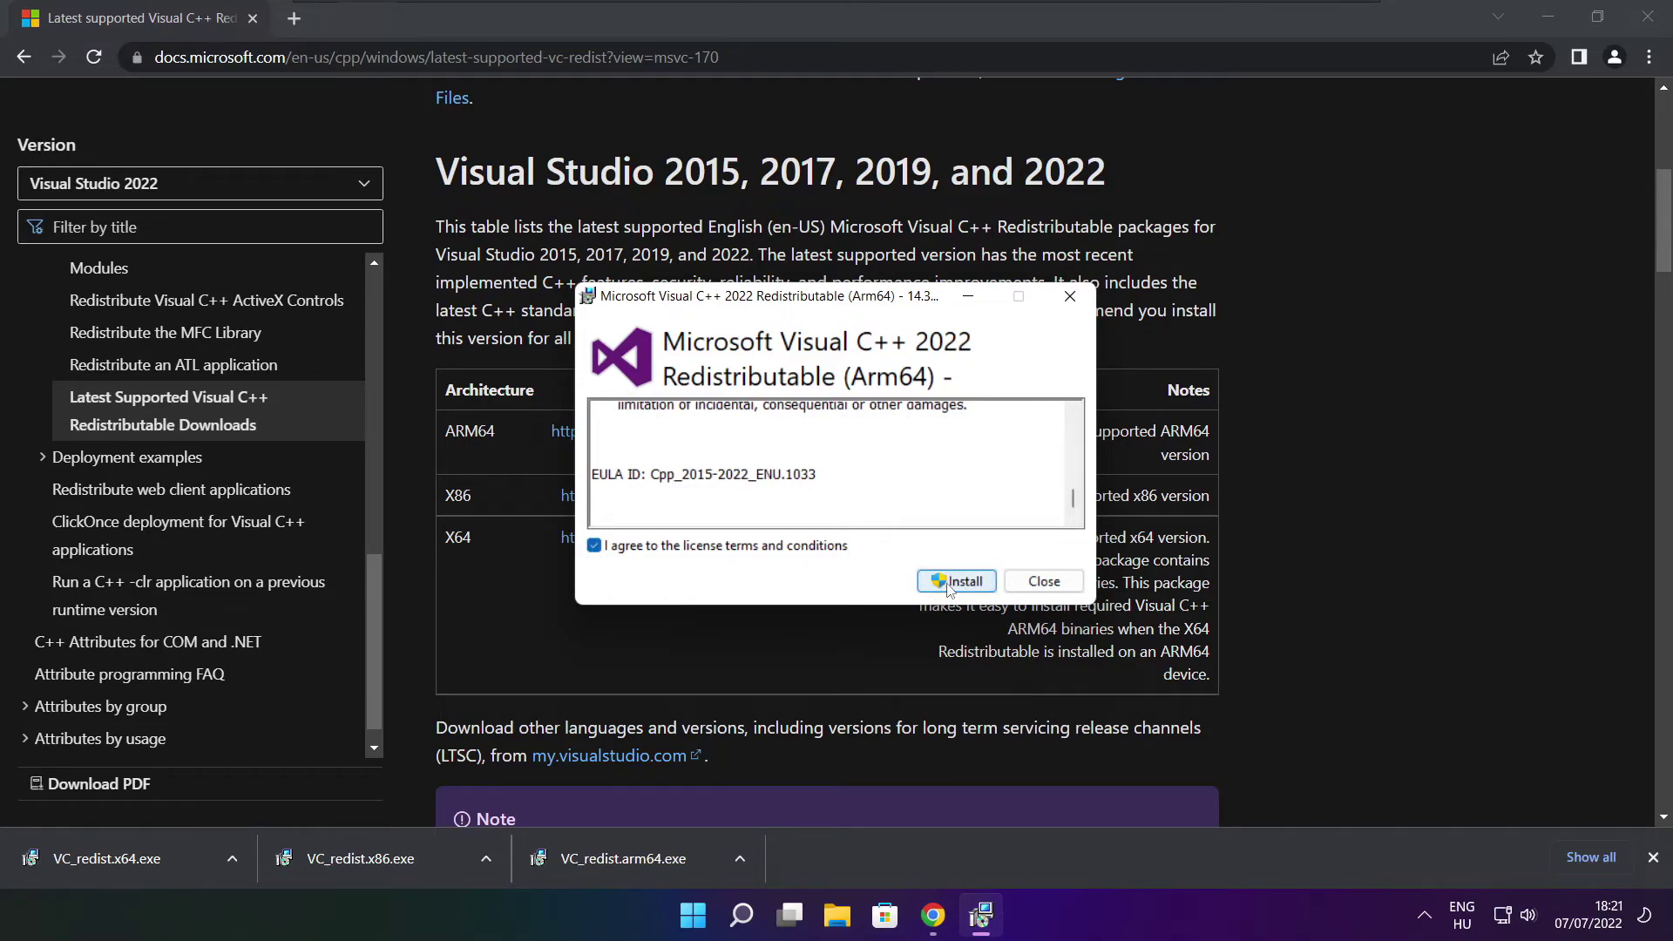
{"action": "left_click", "coordinate": [956, 580]}
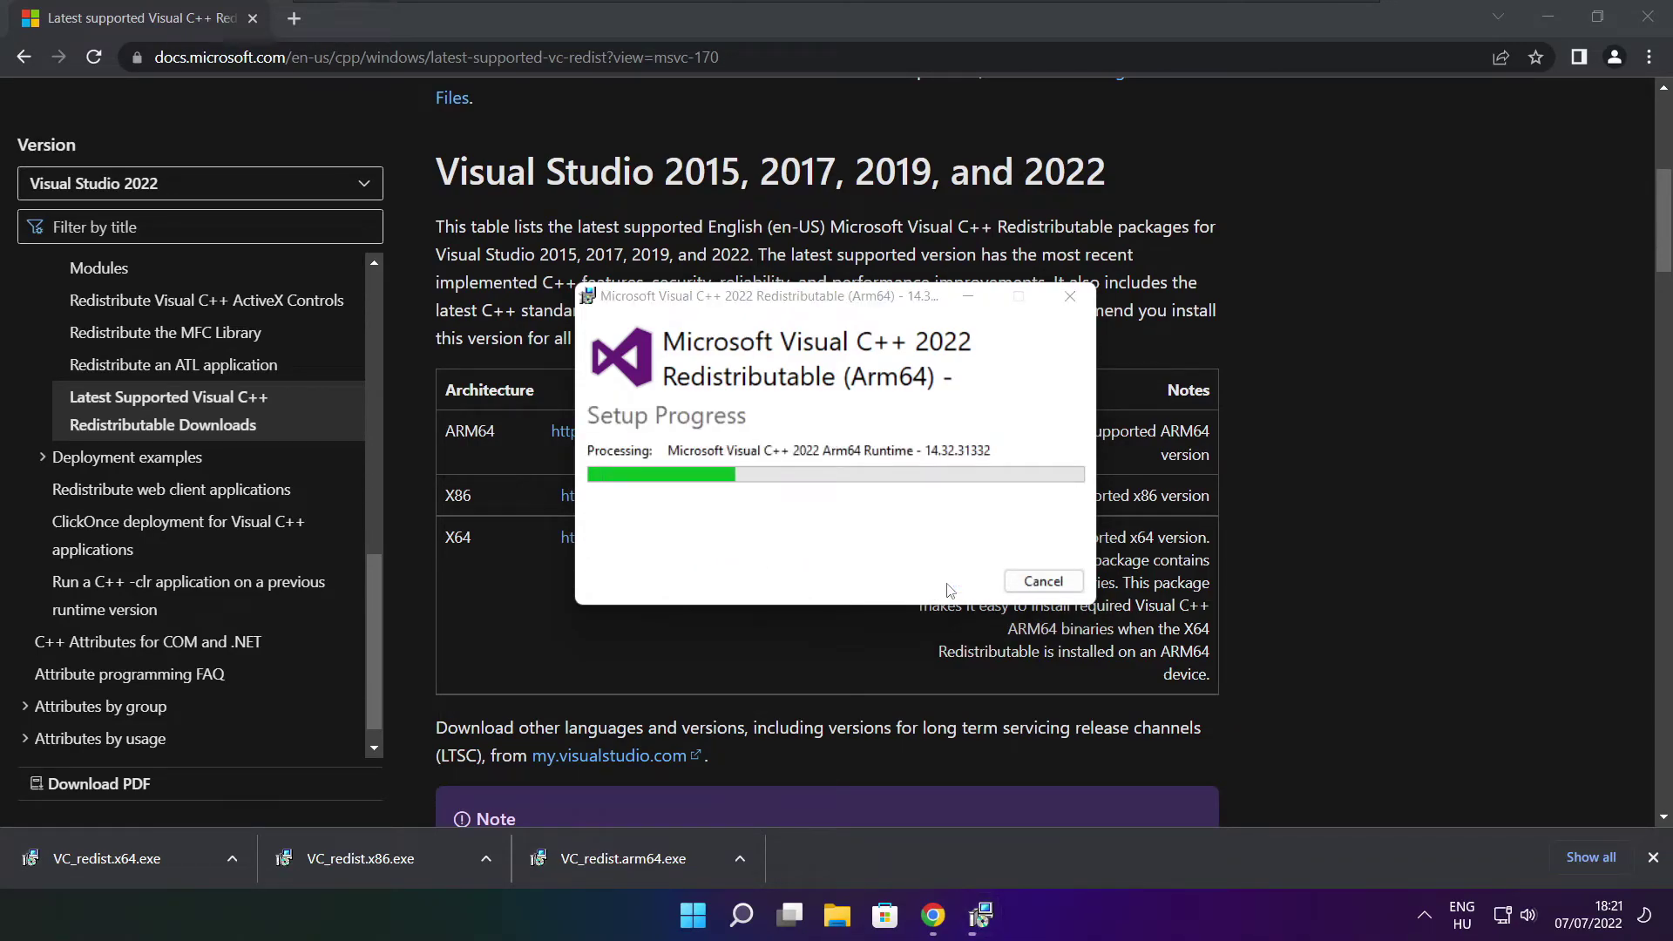
{"action": "left_click", "coordinate": [1043, 580]}
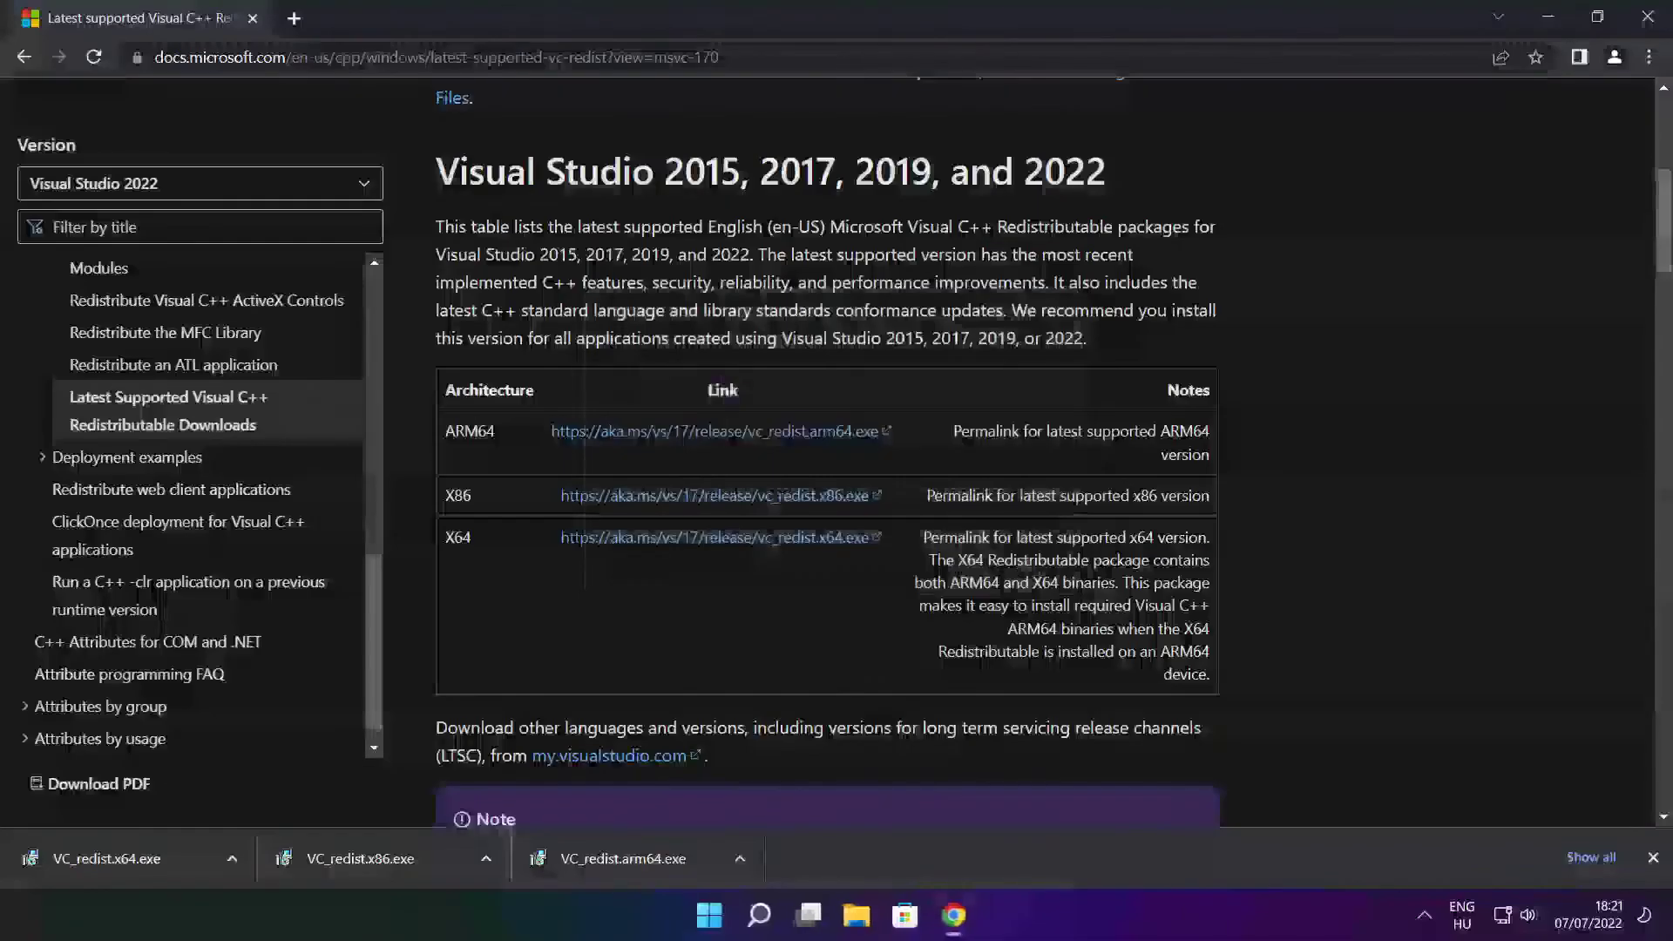
Install the x86 Visual C++ 2015-2022 Redistributable and close its setup.
{"action": "left_click", "coordinate": [393, 856]}
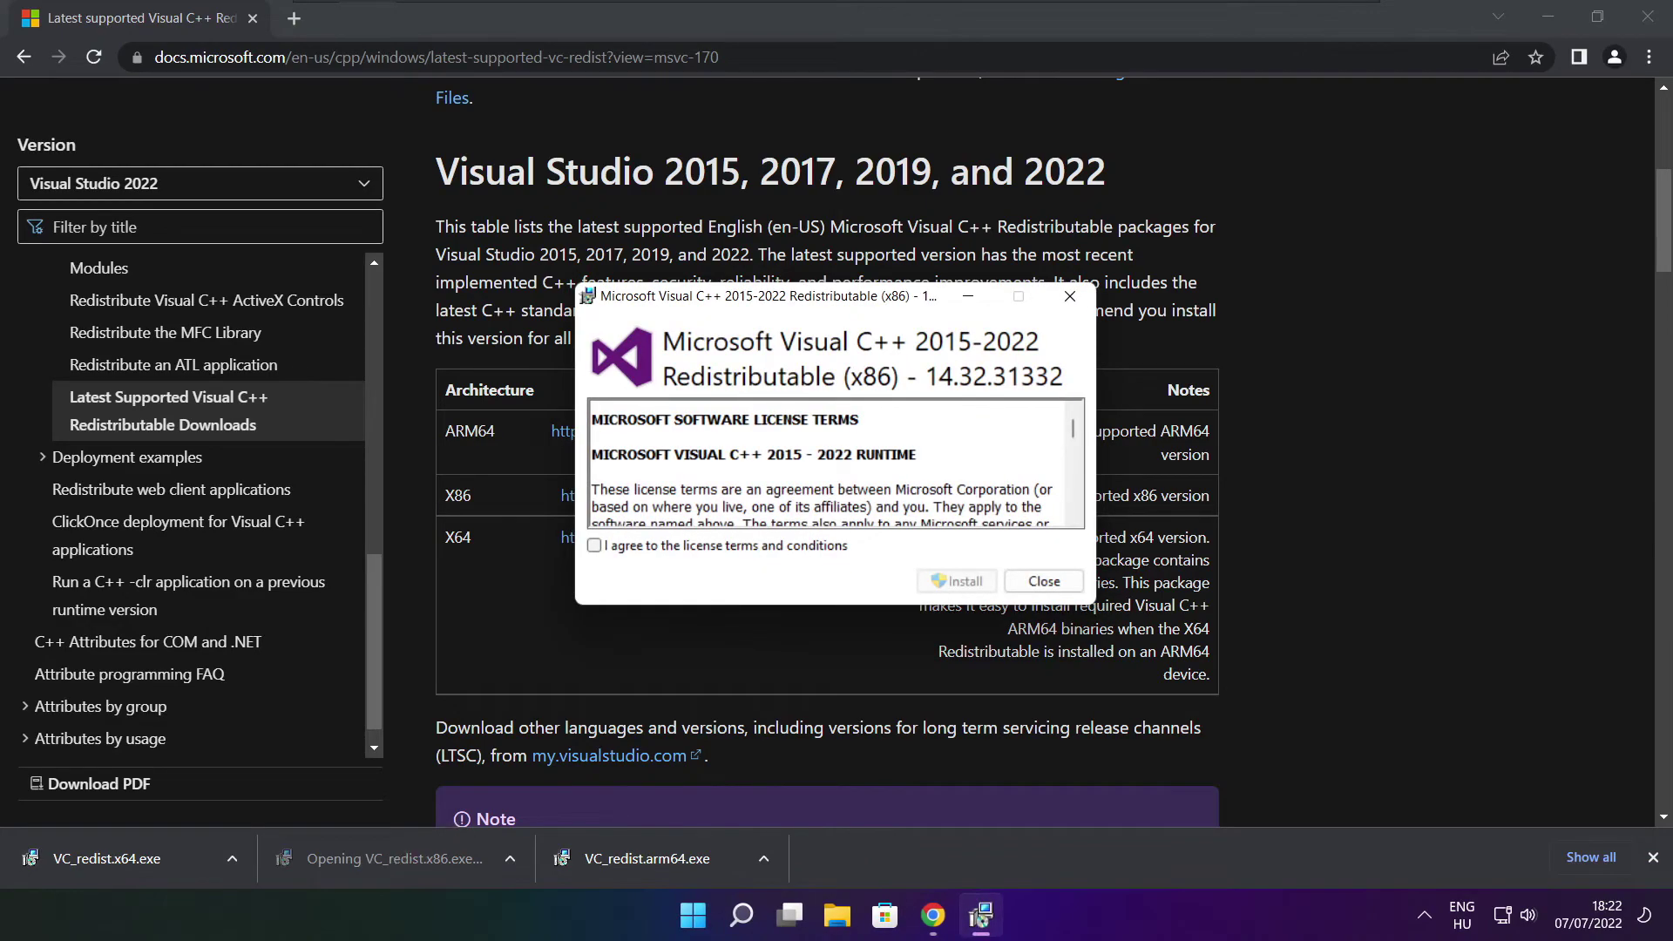
{"action": "left_click_drag", "start_coordinate": [1075, 429], "coordinate": [1075, 508]}
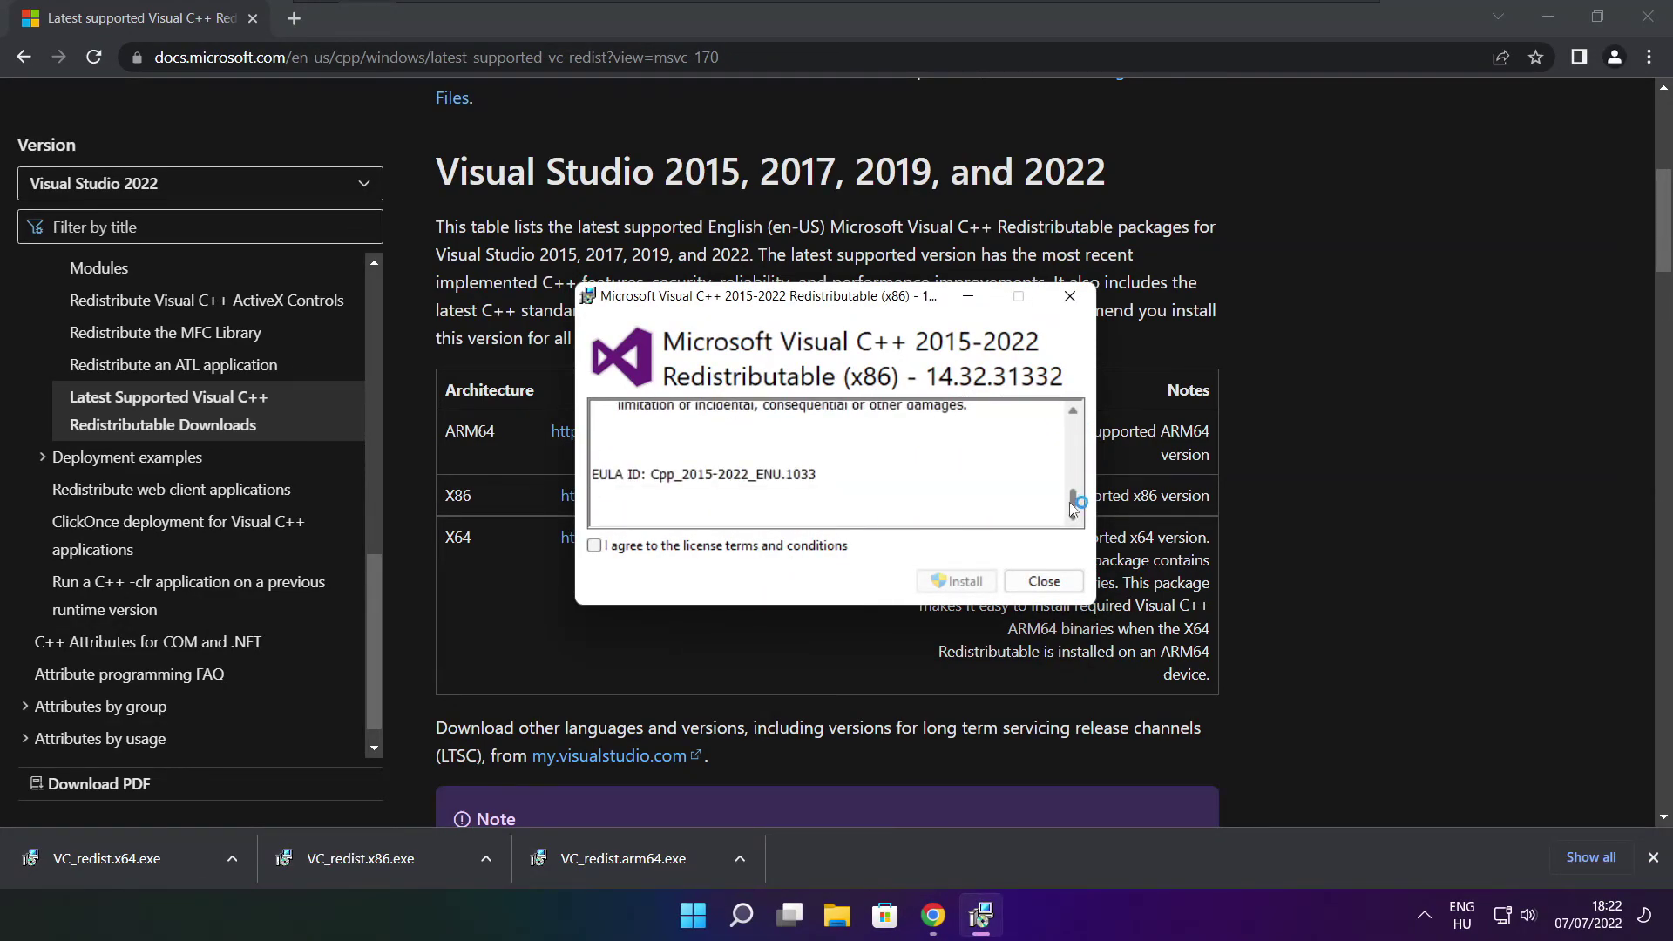
{"action": "left_click", "coordinate": [595, 546]}
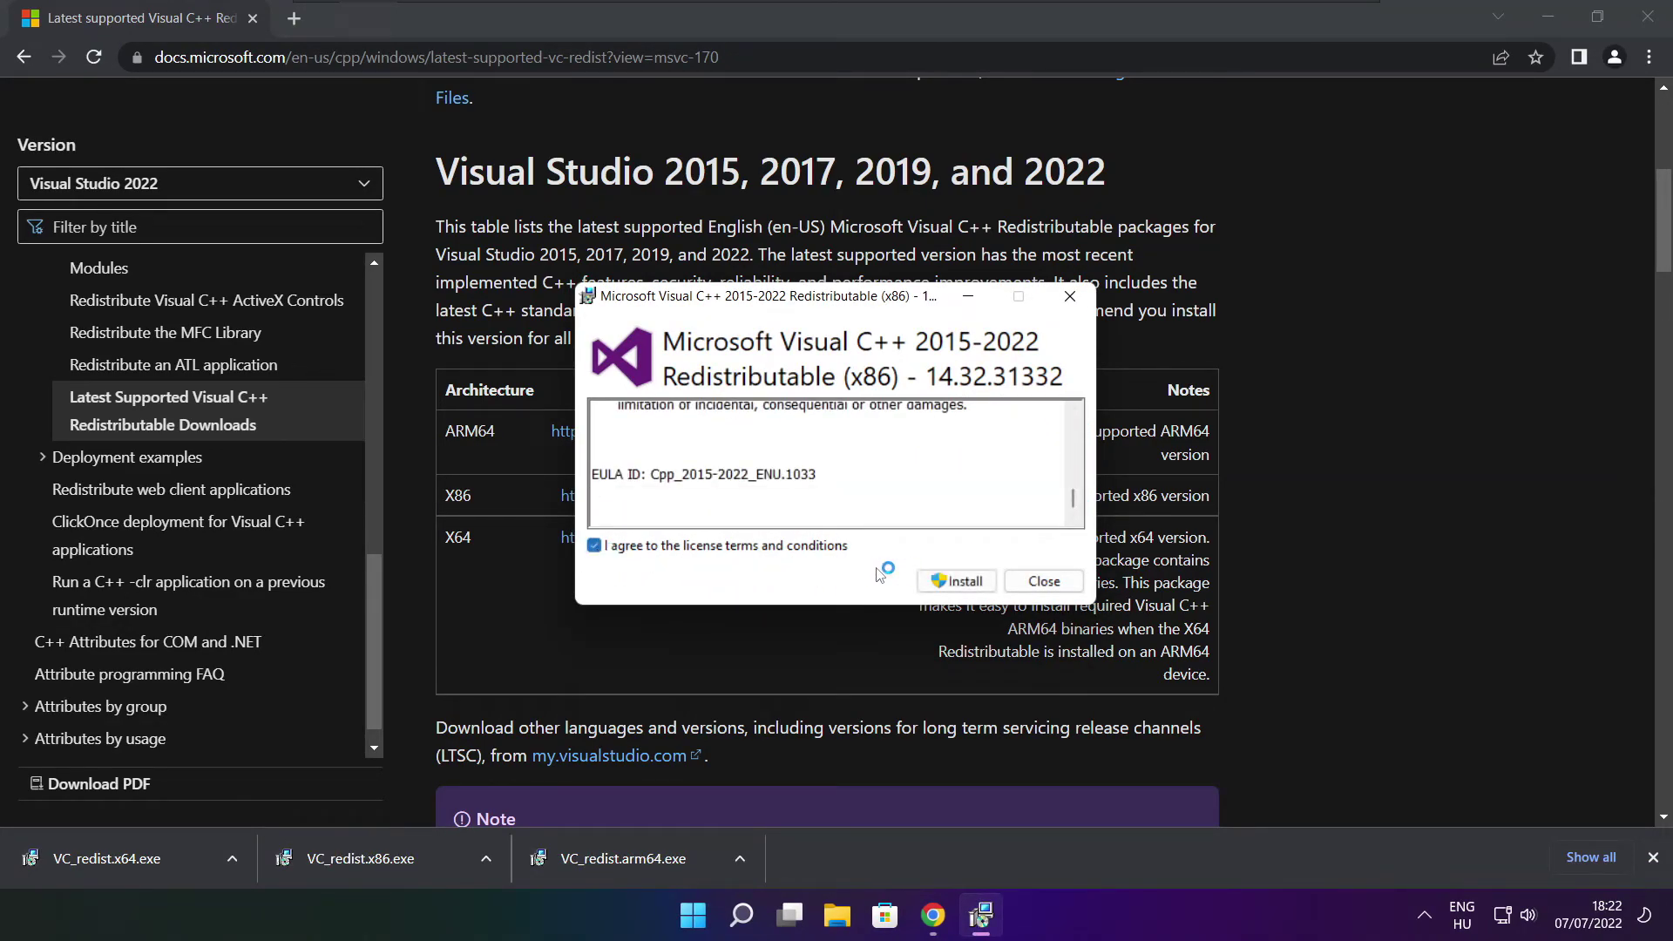
{"action": "left_click", "coordinate": [956, 582]}
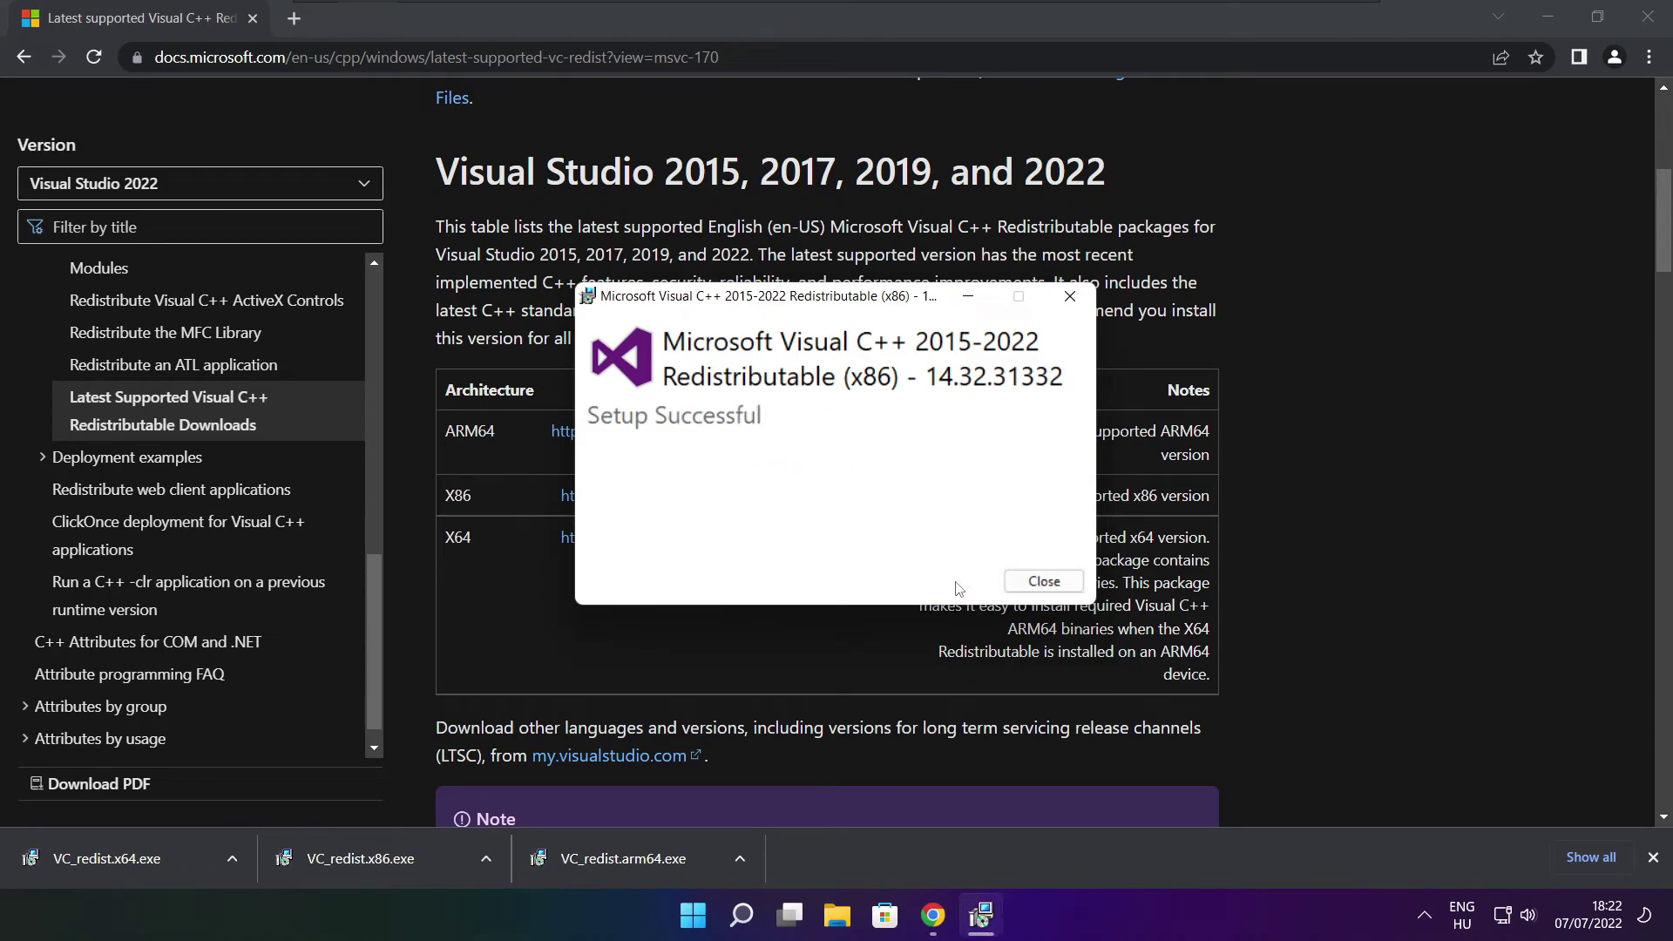
{"action": "left_click", "coordinate": [1045, 582]}
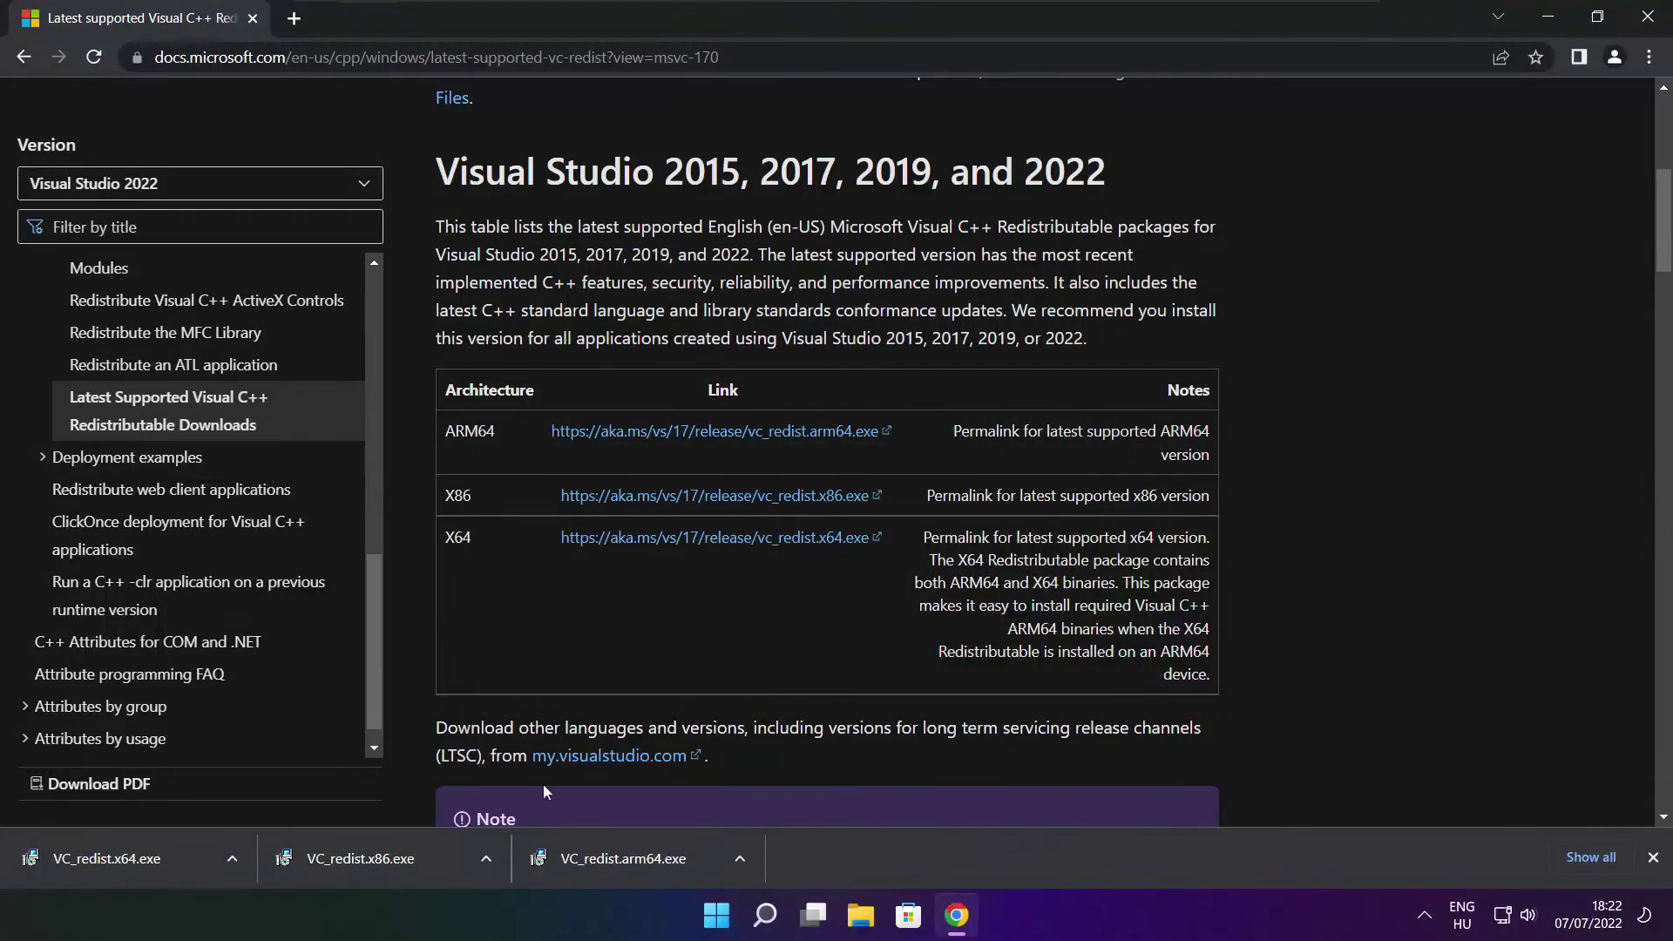
Install the x64 Visual C++ 2015-2022 Redistributable 14.32.31332 from VC_redist.x64.exe and close setup.
{"action": "left_click", "coordinate": [127, 859]}
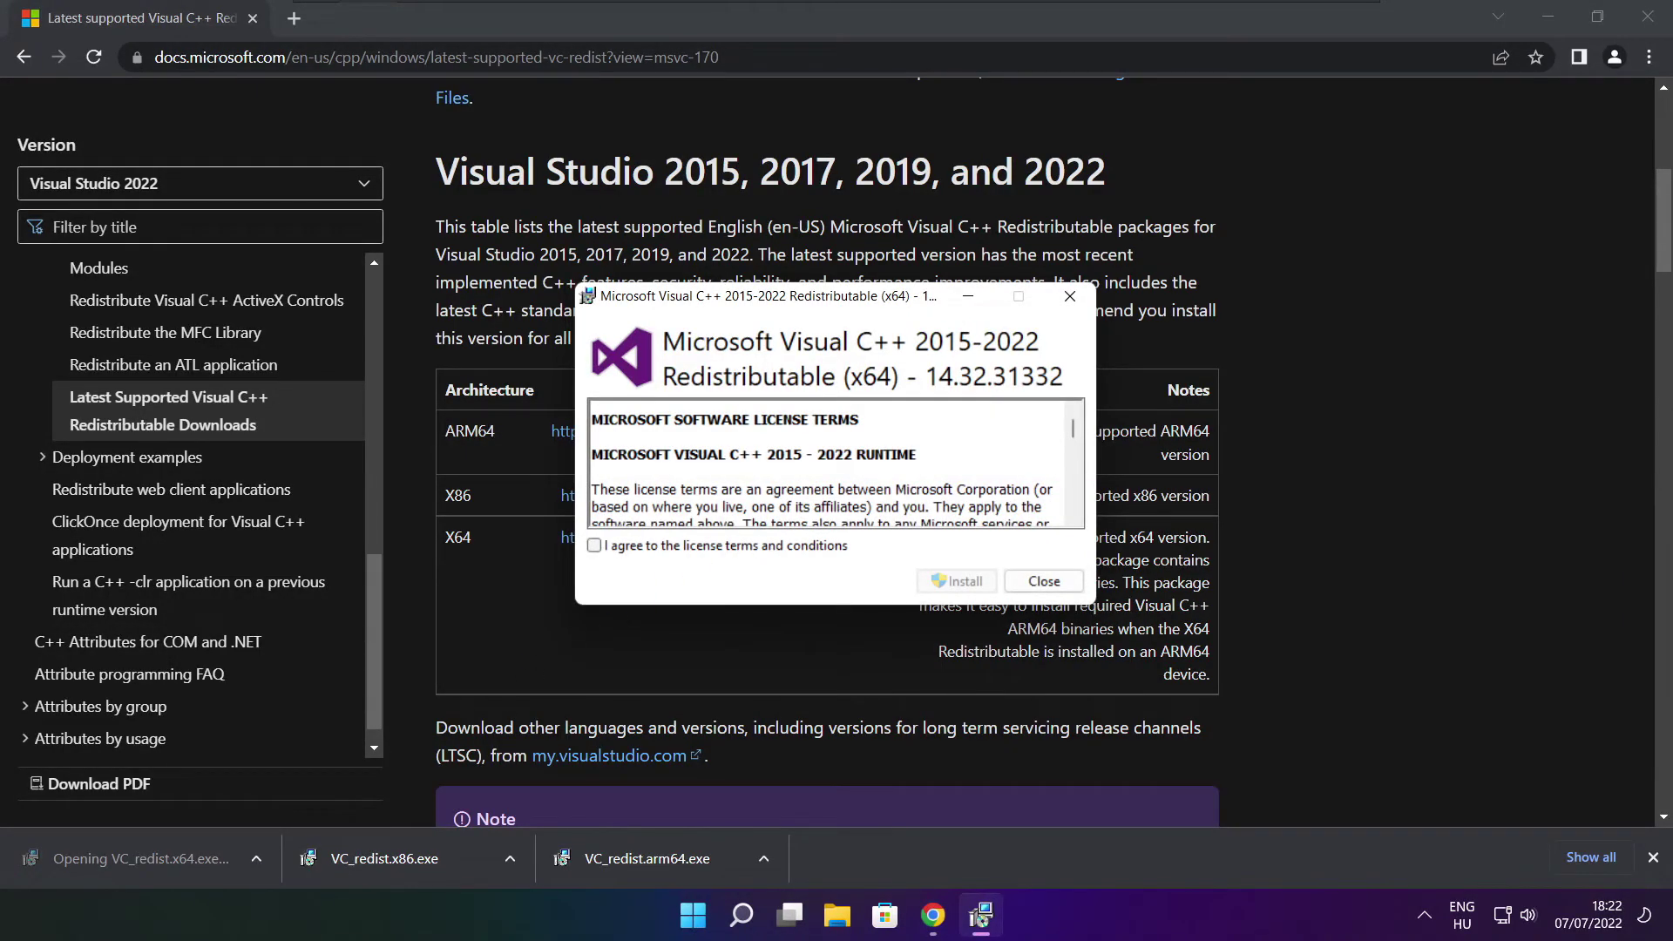
{"action": "left_click_drag", "start_coordinate": [1073, 427], "coordinate": [1074, 516]}
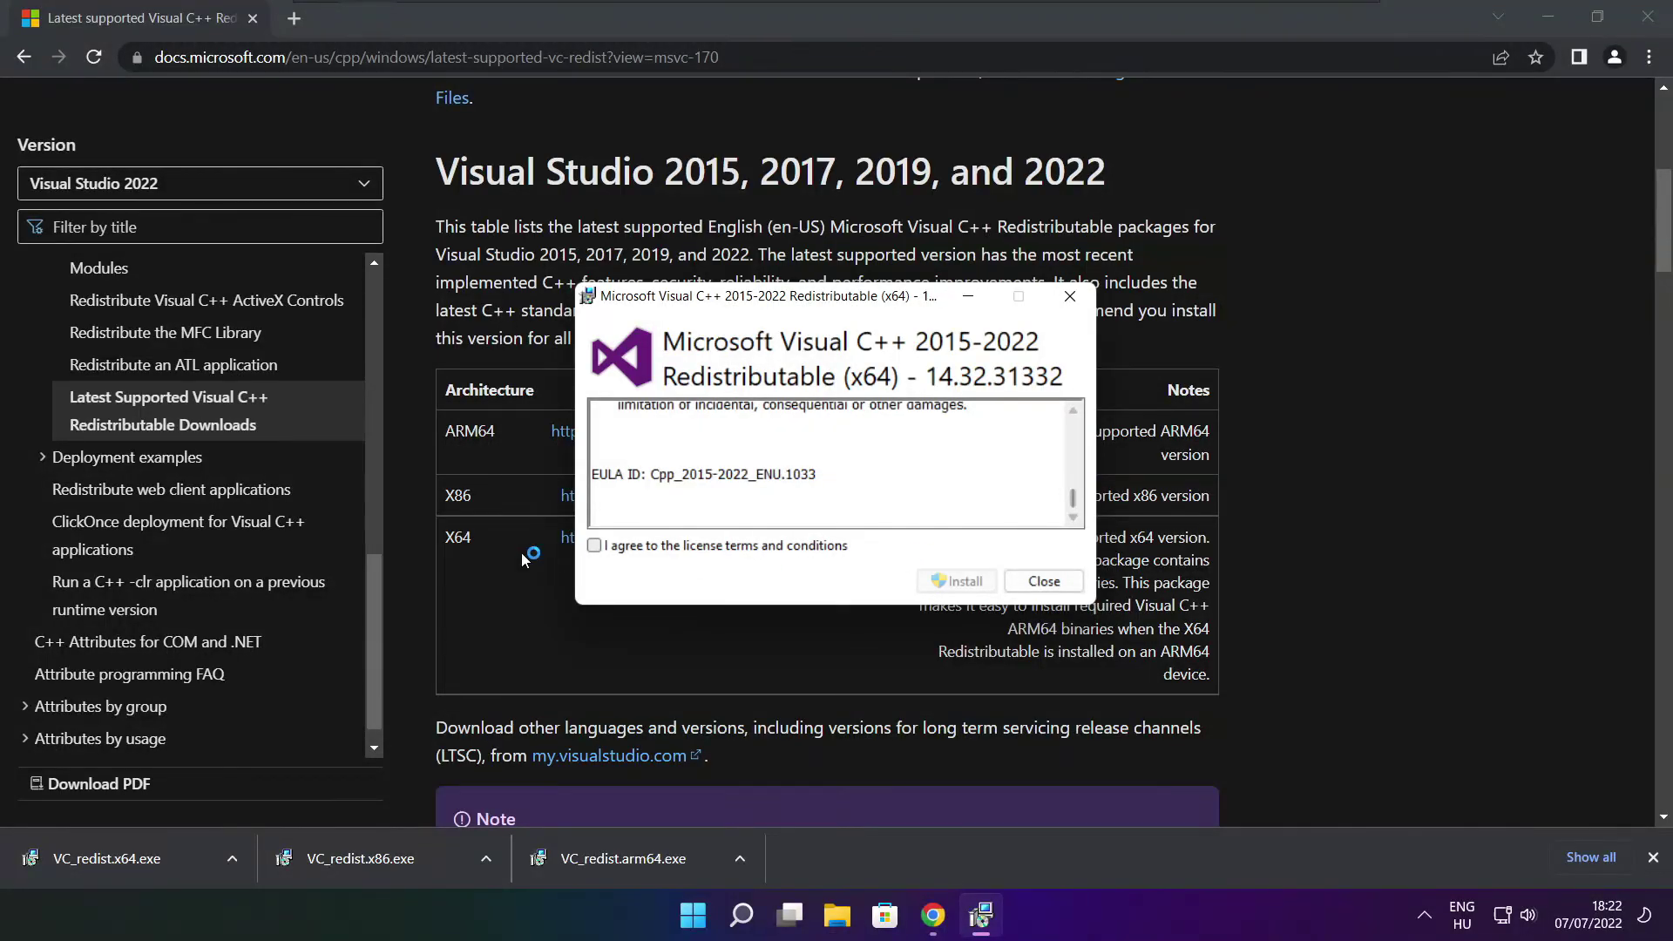
{"action": "left_click", "coordinate": [595, 546]}
{"action": "left_click", "coordinate": [957, 581]}
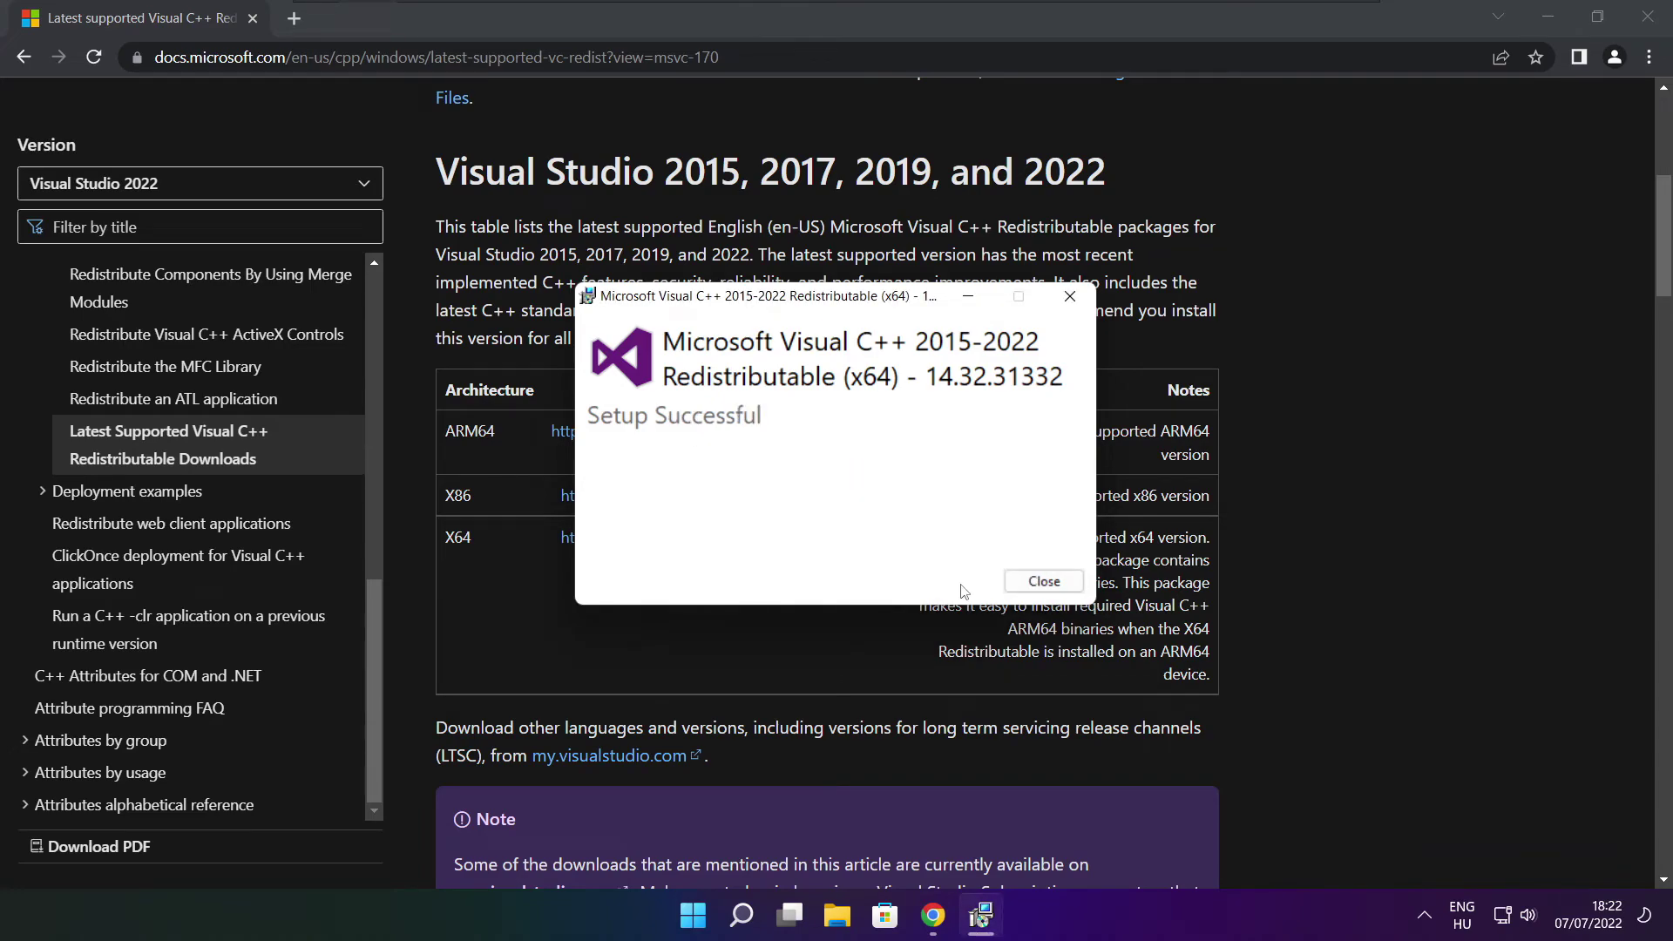
{"action": "left_click", "coordinate": [1043, 580]}
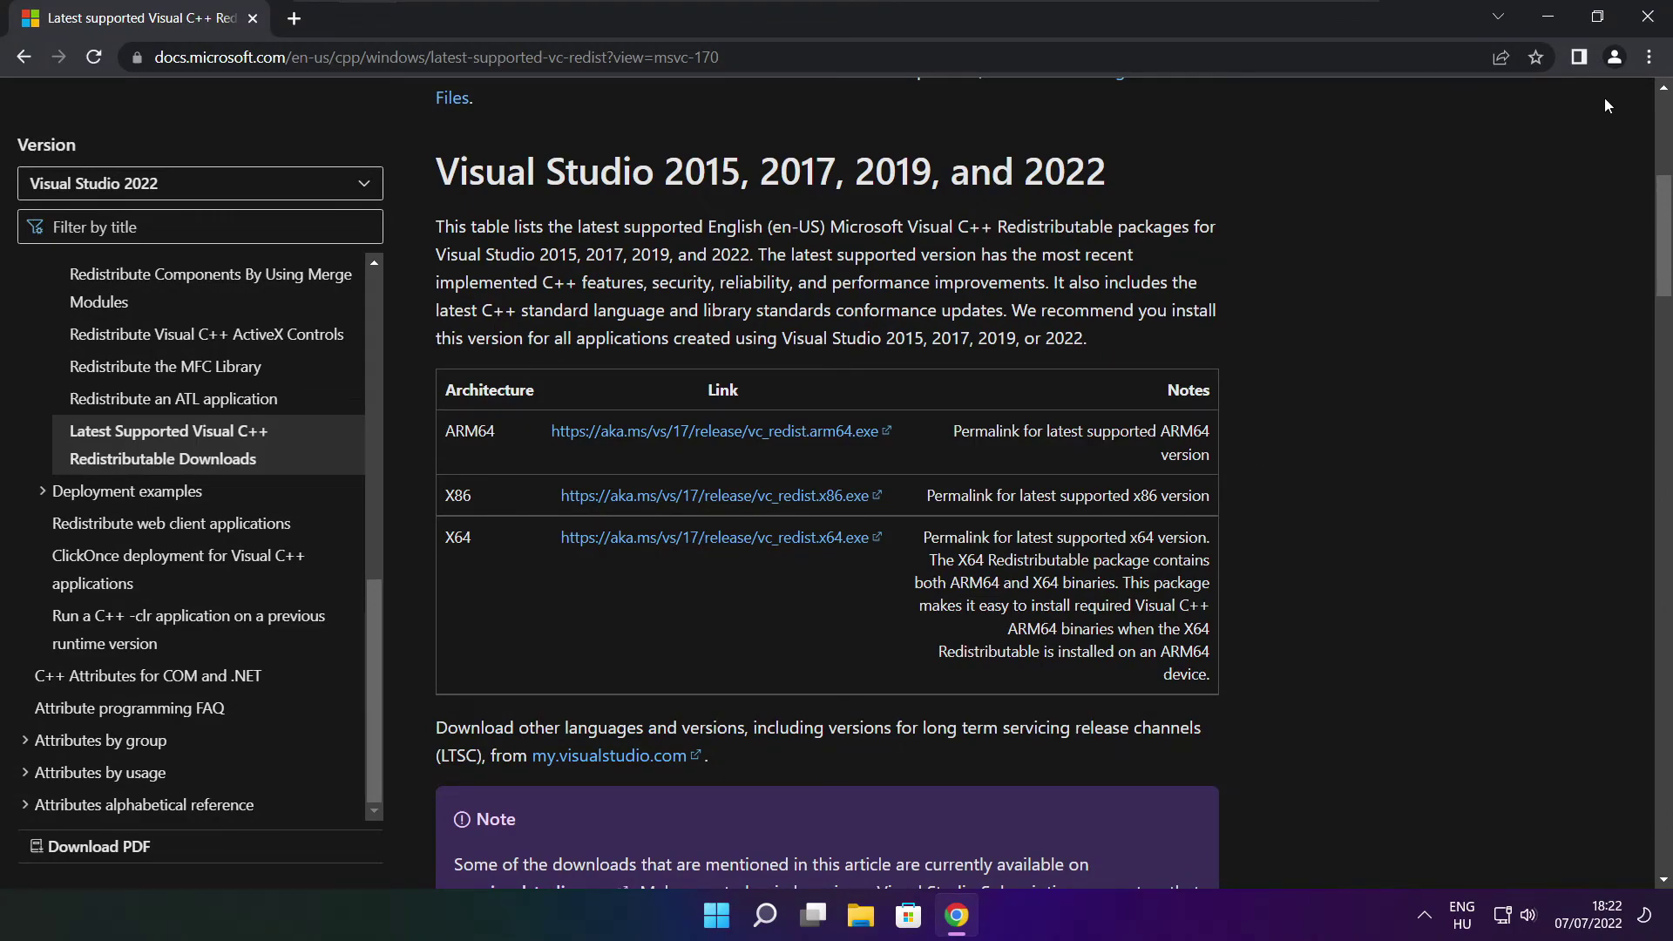
Close Chrome and restart the PC from the Start menu power options.
{"action": "left_click", "coordinate": [1650, 18]}
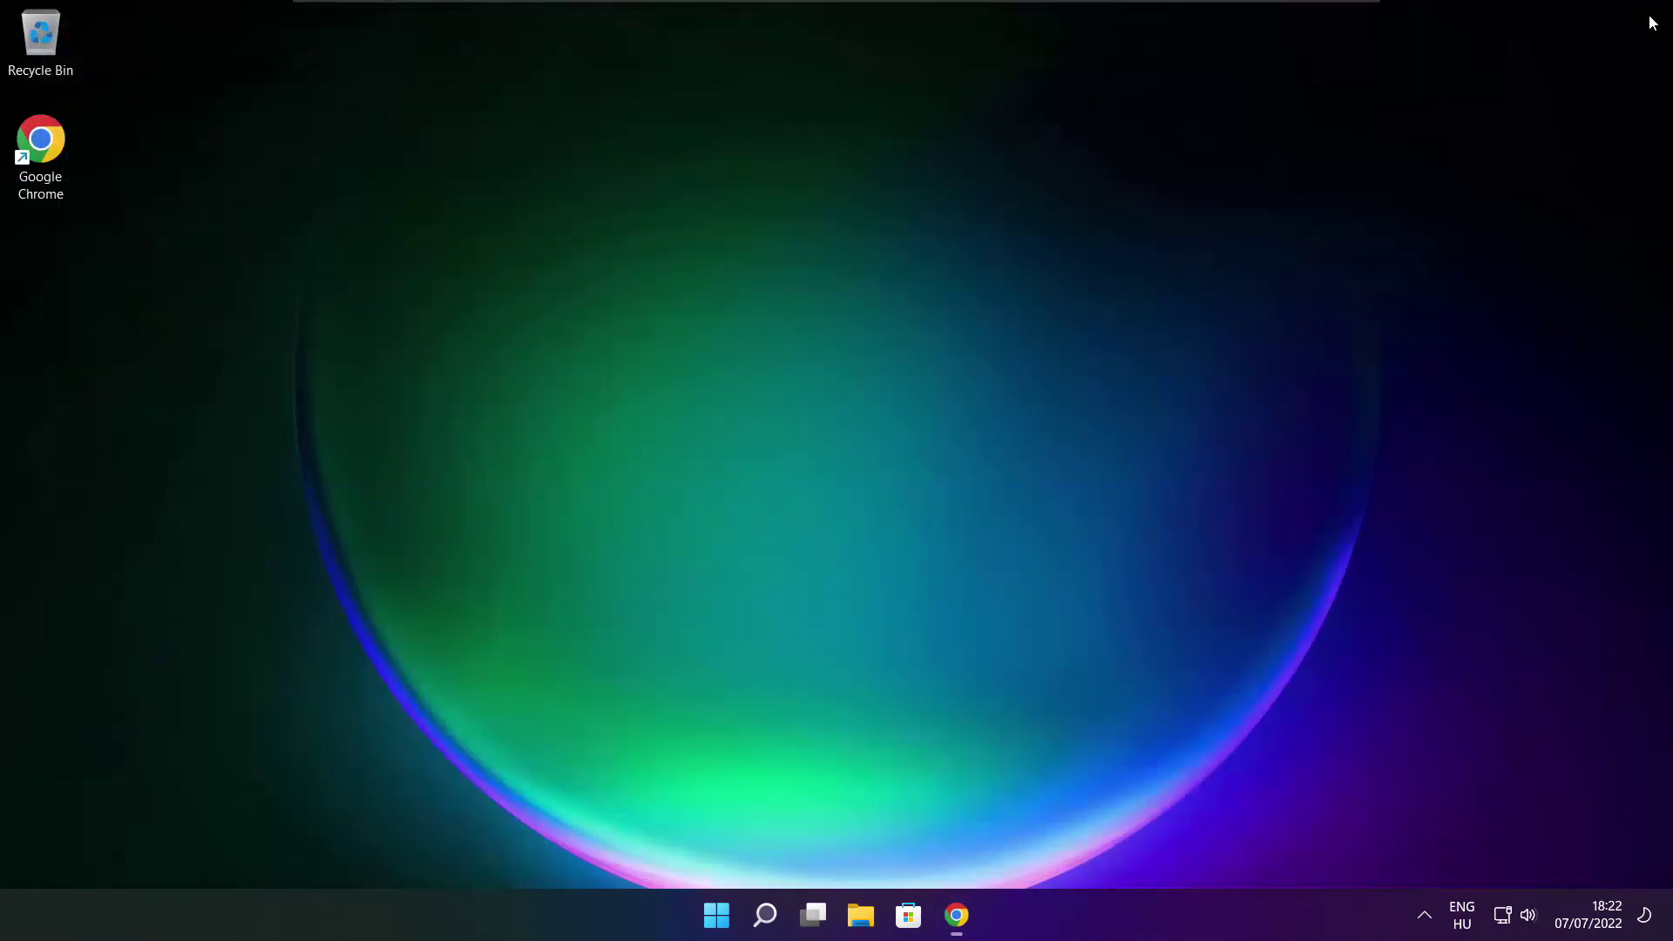
{"action": "left_click", "coordinate": [716, 915]}
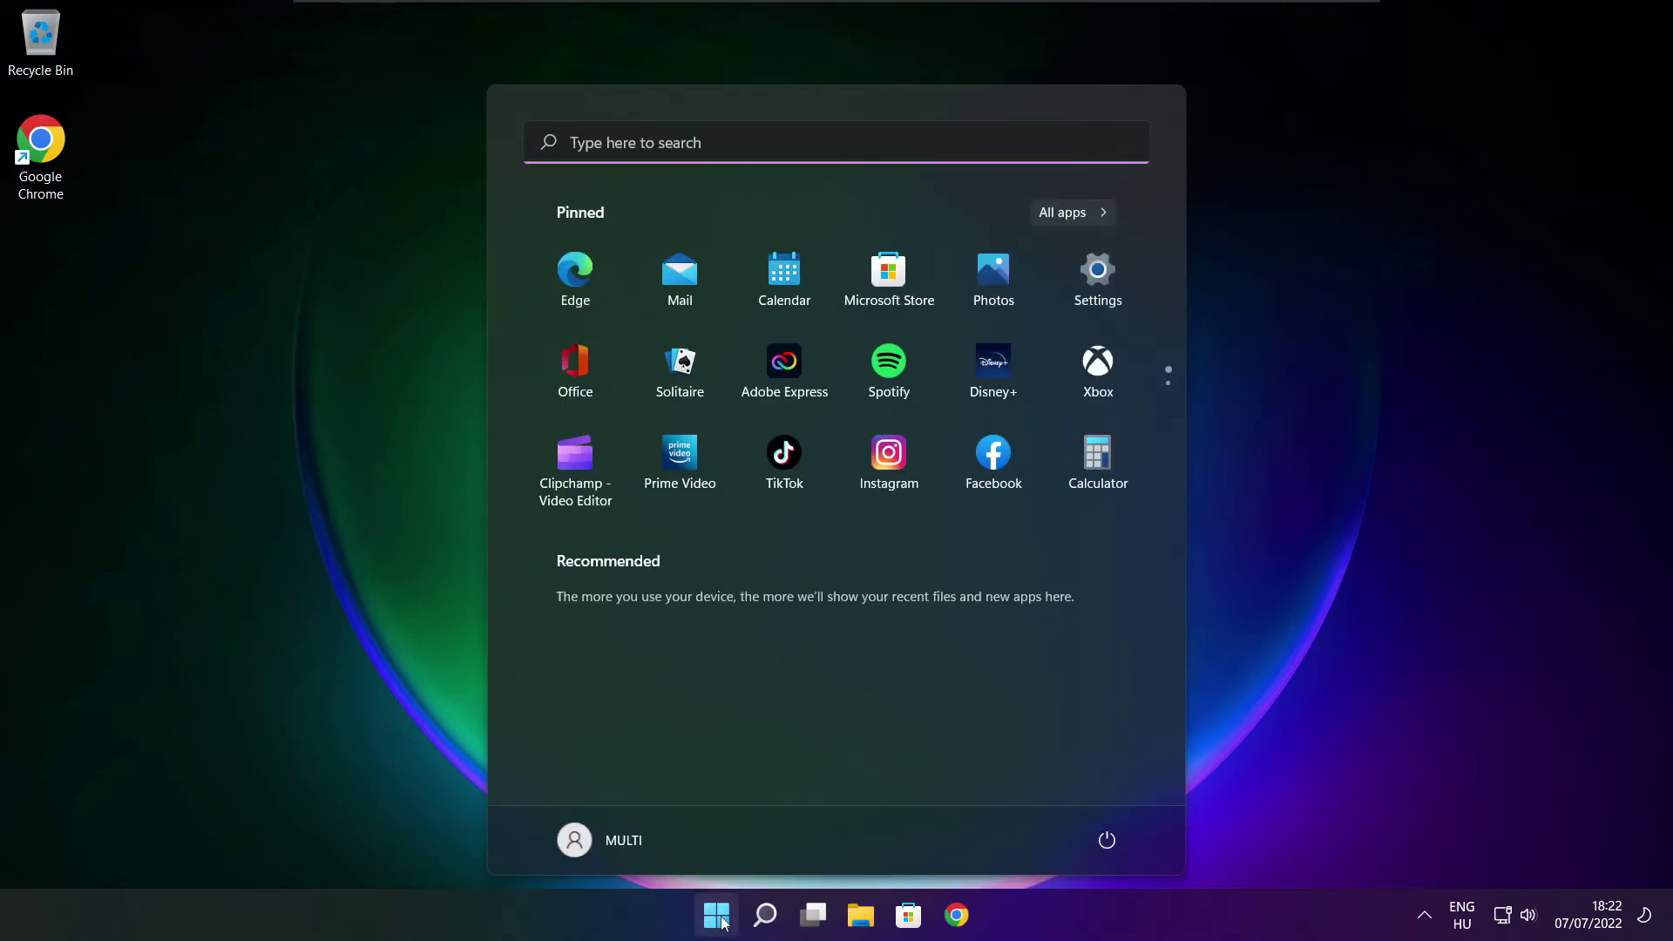
{"action": "left_click", "coordinate": [1106, 841]}
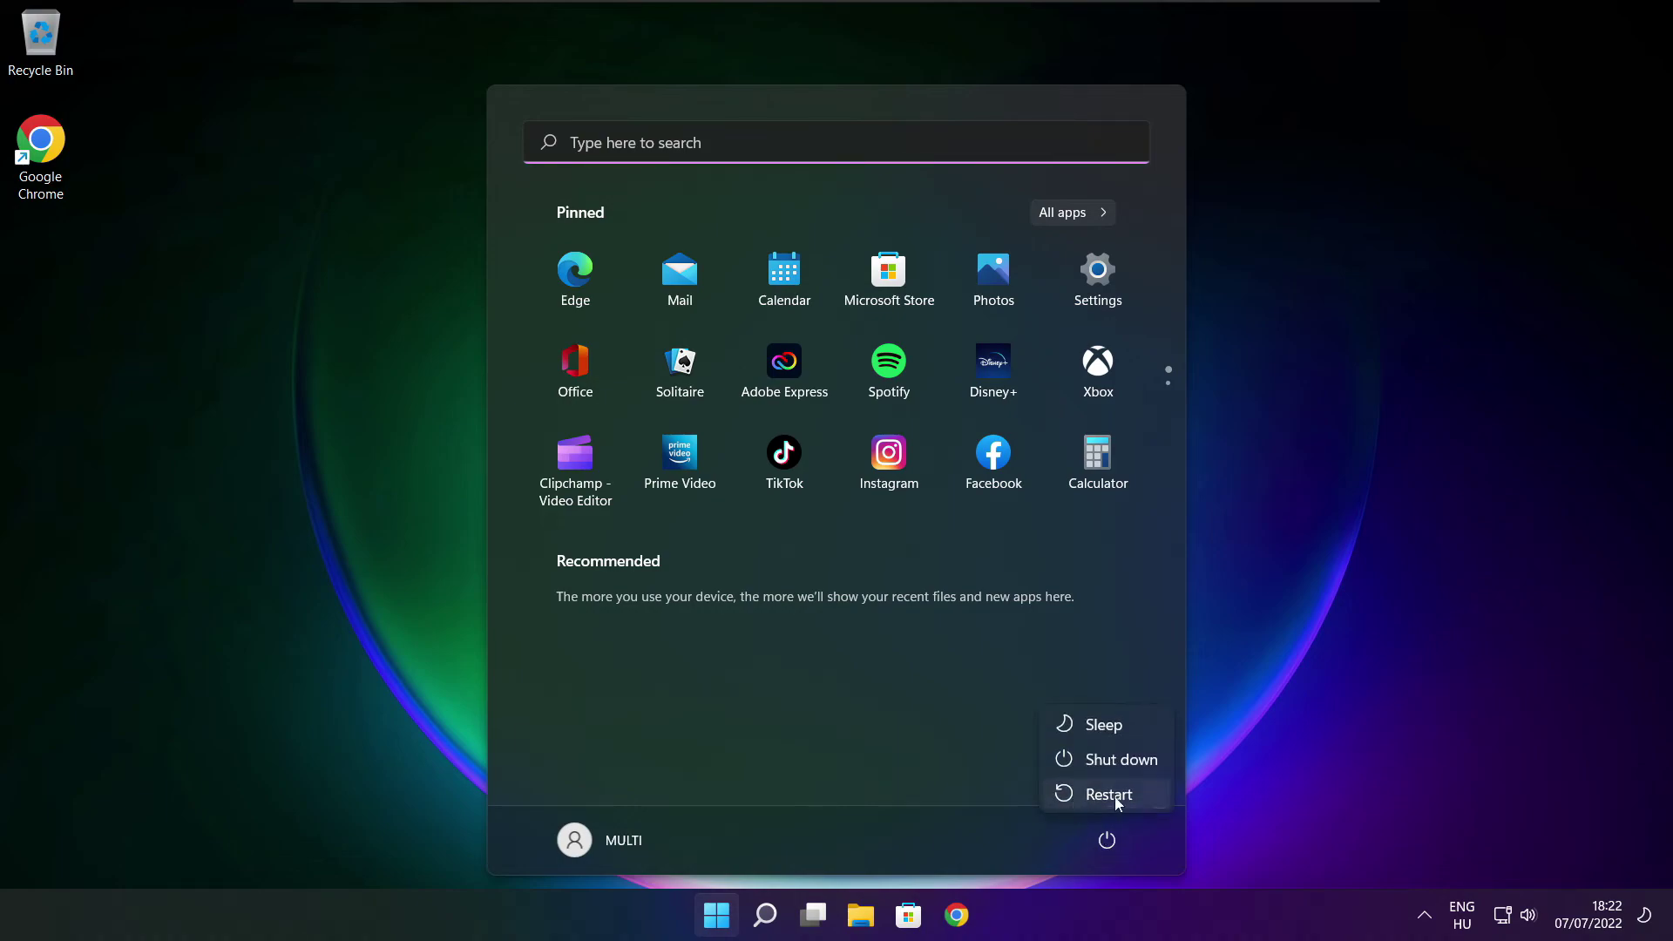
{"action": "left_click", "coordinate": [1121, 796]}
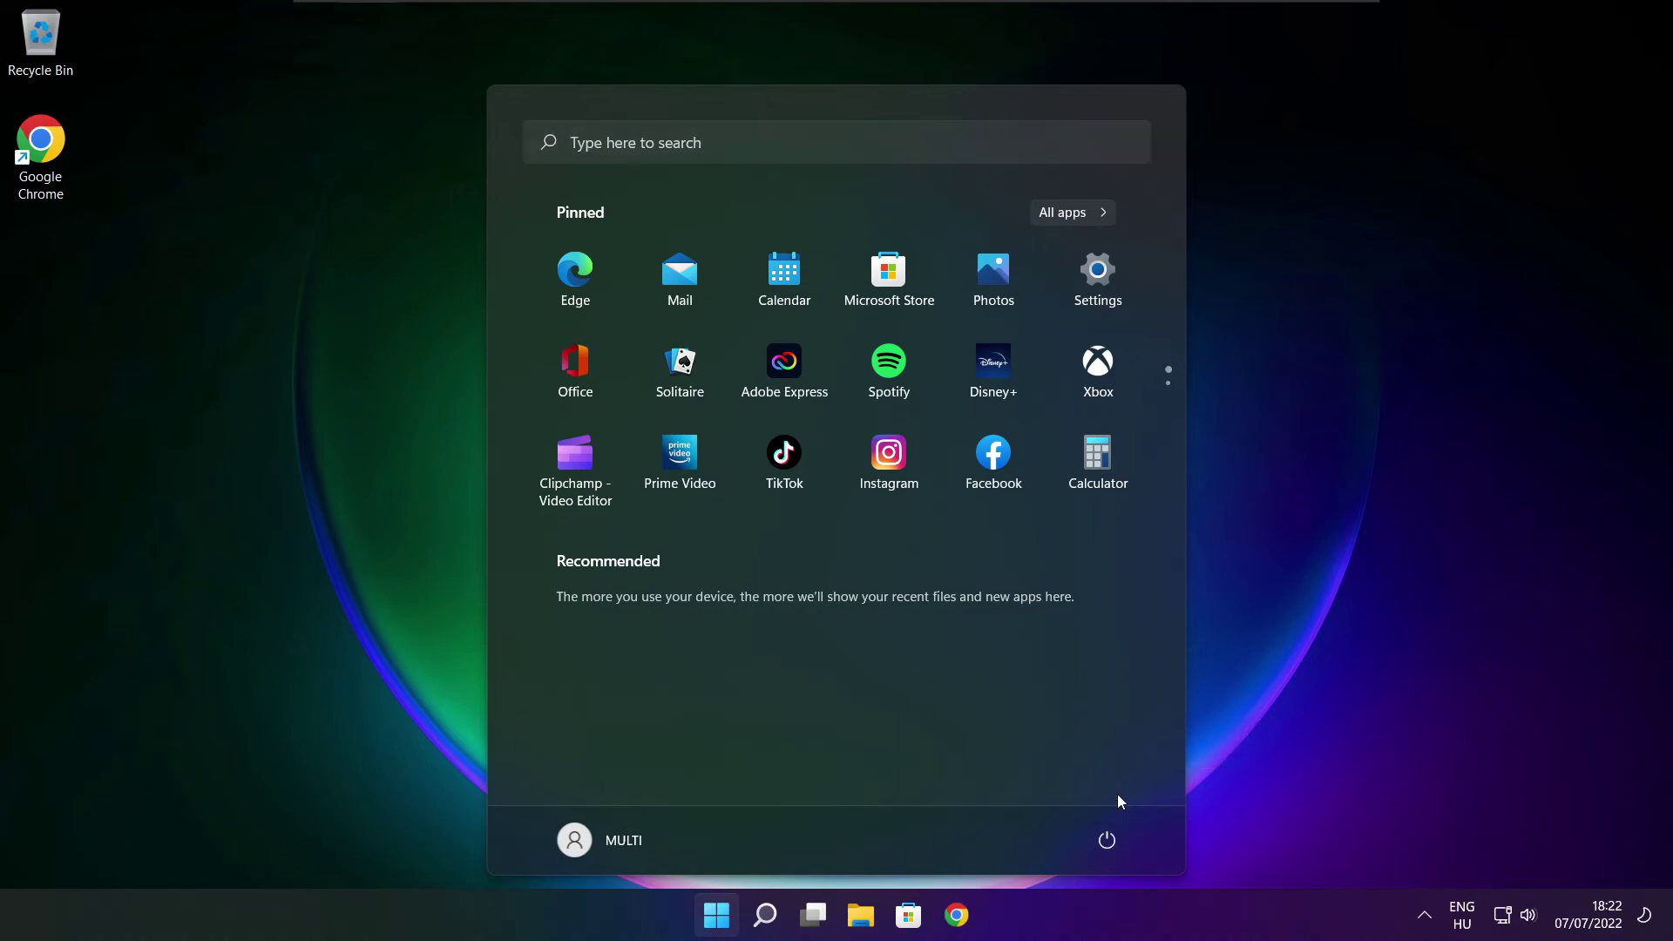